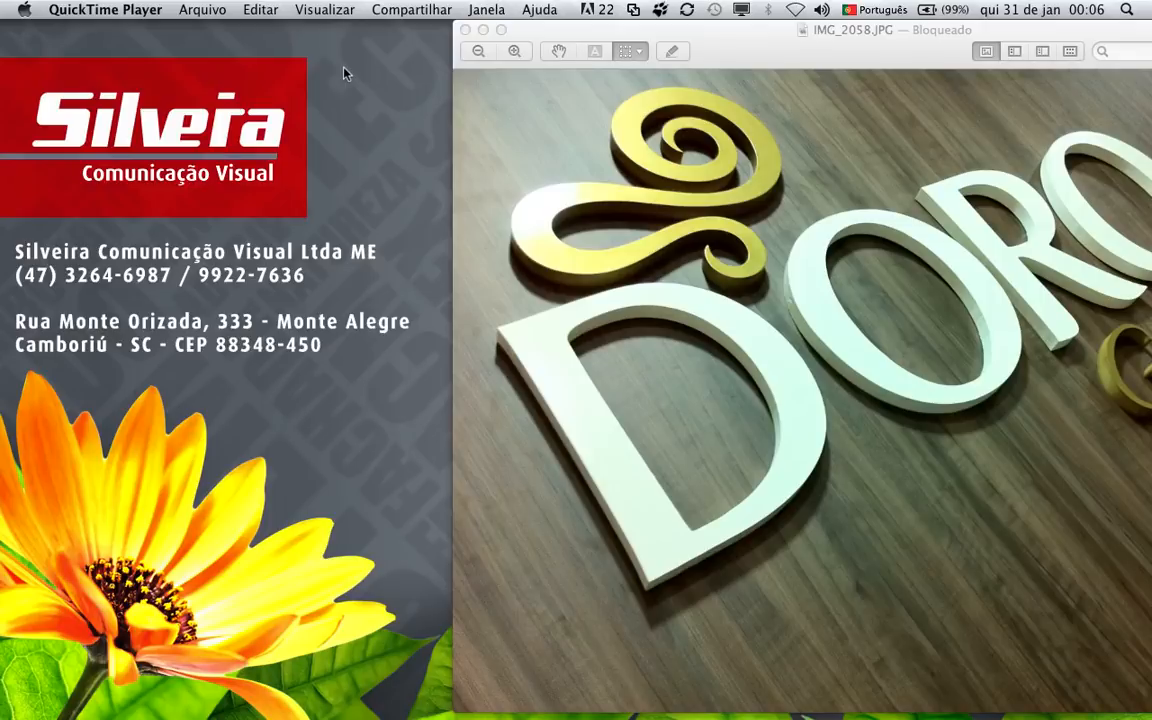
# Switch to CorelDRAW in the Windows virtual machine.
pyautogui.press('cmd+Tab')
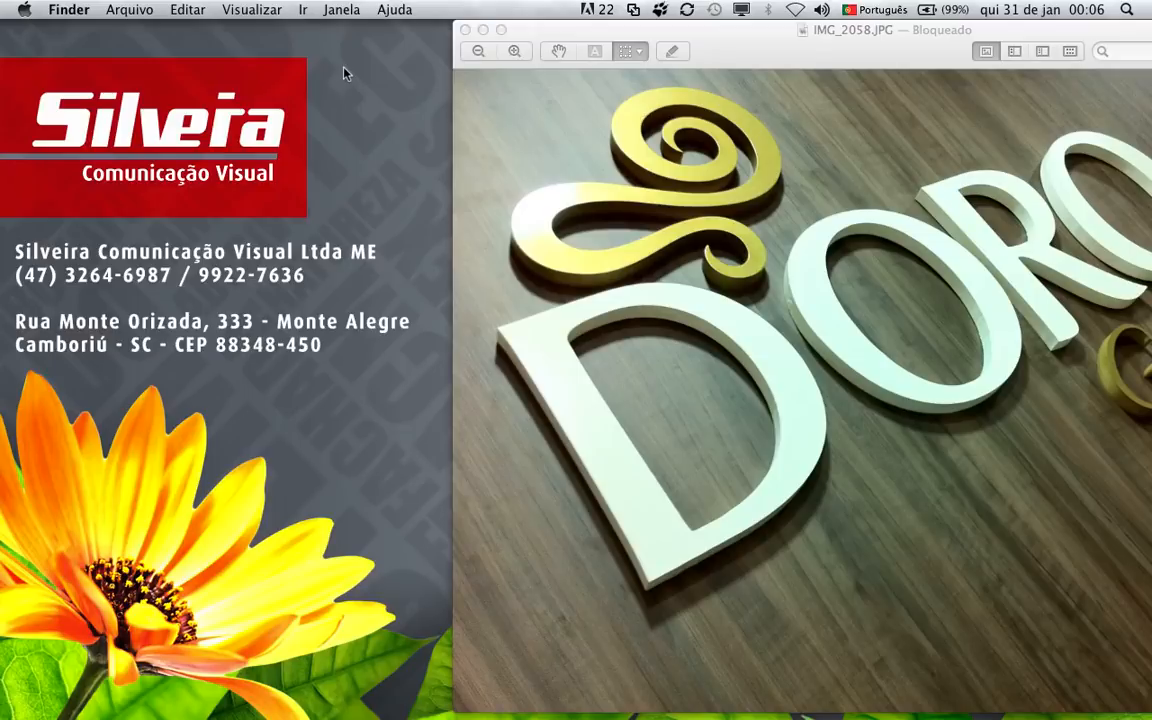
pyautogui.press('super+Tab')
pyautogui.press('super+Tab')
pyautogui.press('super+Tab')
pyautogui.press('super+Tab')
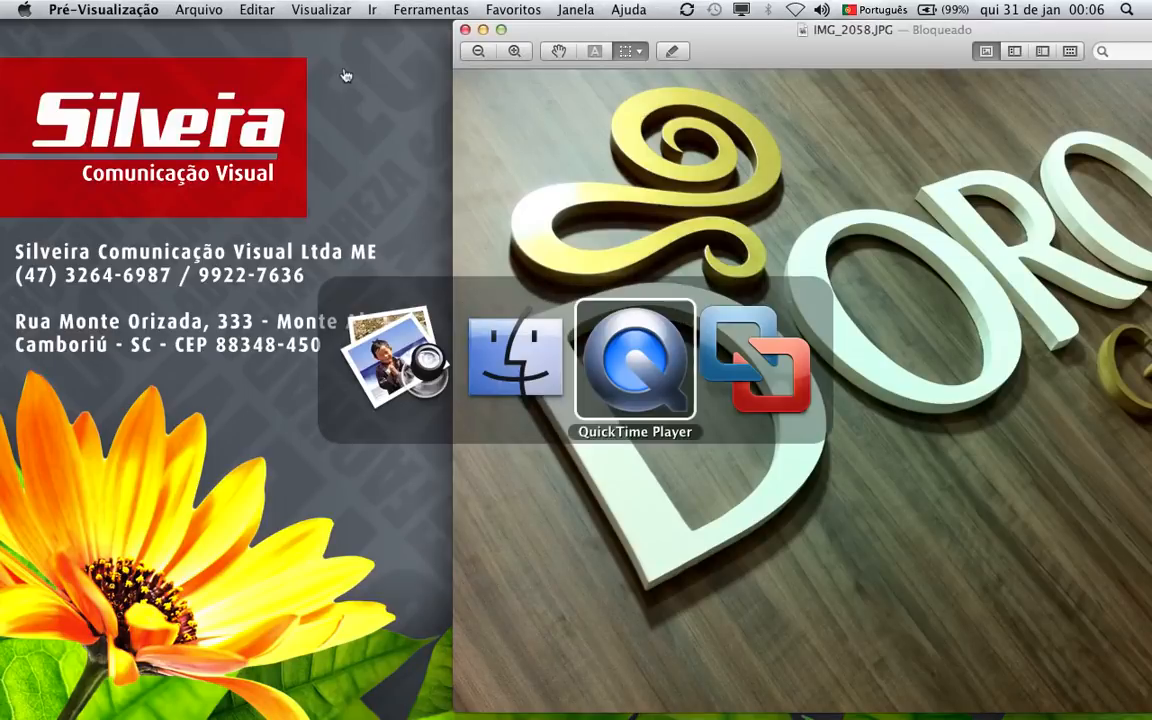
pyautogui.press('super+Tab')
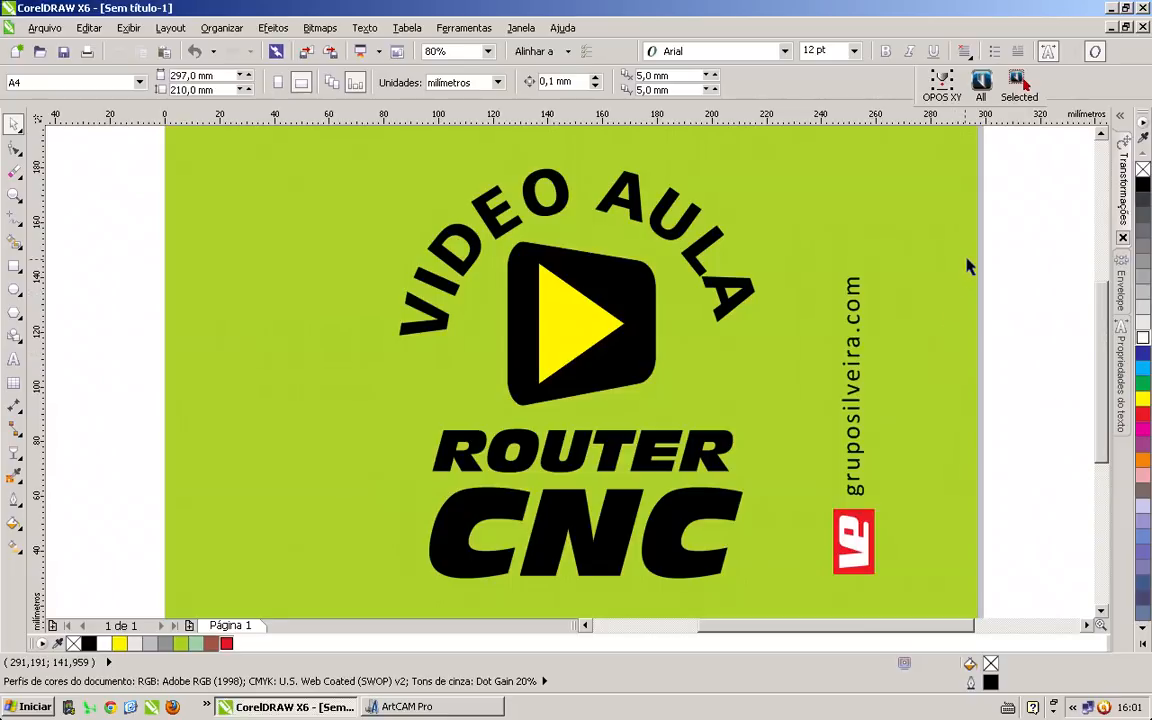
# Delete the vertical gruposilveira.com text together with the red logo beneath it.
pyautogui.moveTo(1041, 213); pyautogui.dragTo(812, 594)
pyautogui.press('Delete')
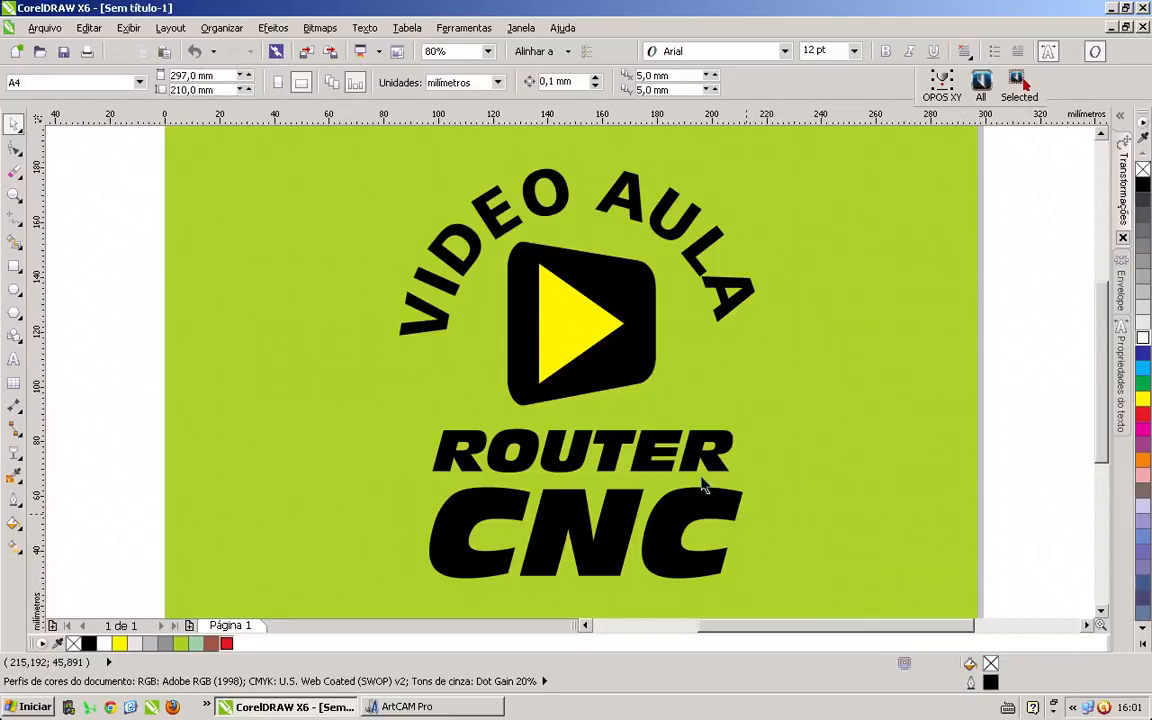
# Ungroup and regroup the VIDEO AULA ROUTER CNC logo, and scale it proportionally to 1300 mm wide.
pyautogui.click(531, 300)
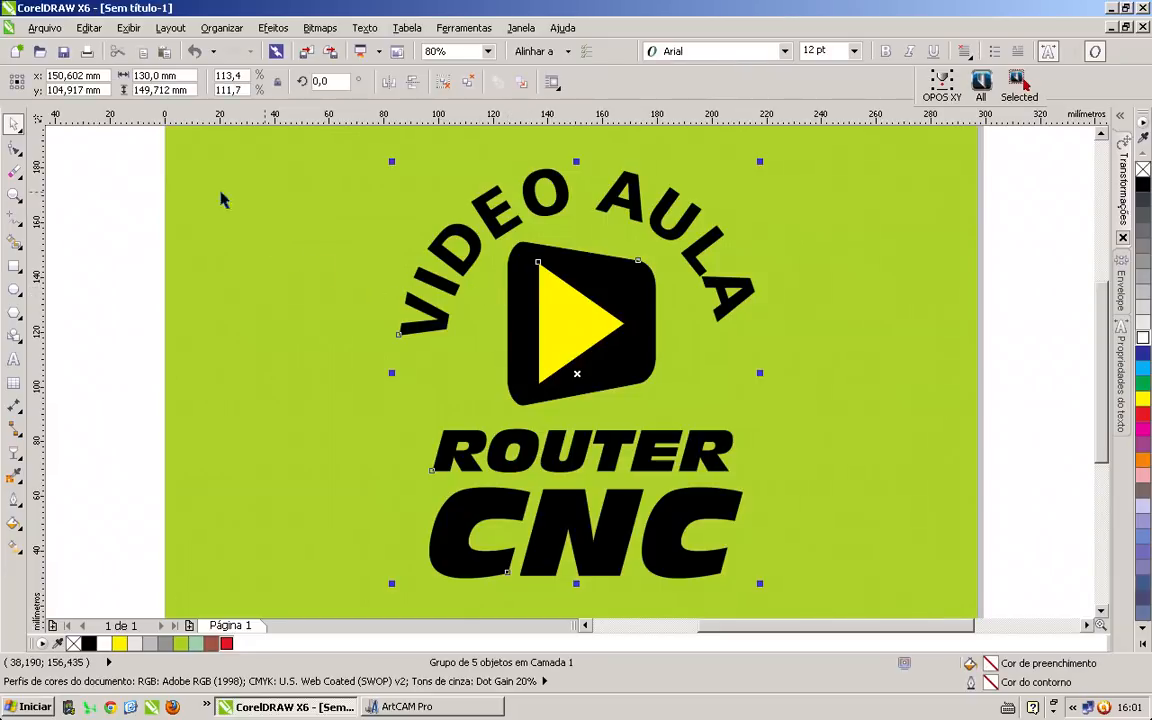
pyautogui.click(155, 75)
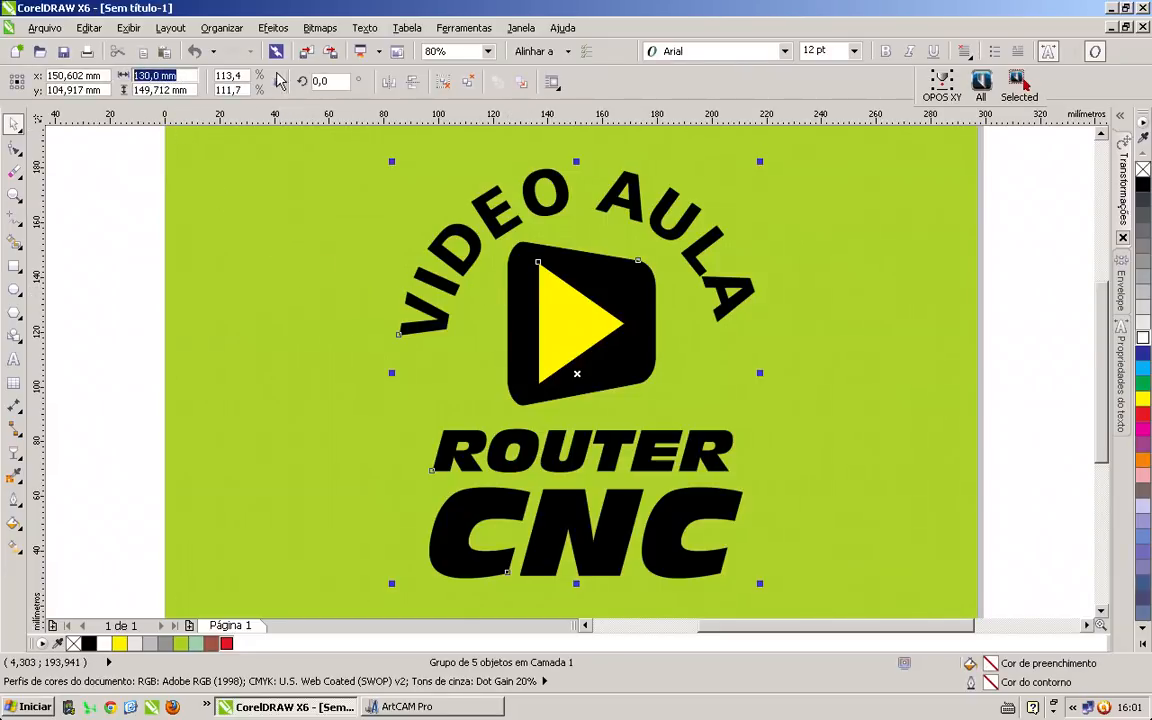
pyautogui.press('Return')
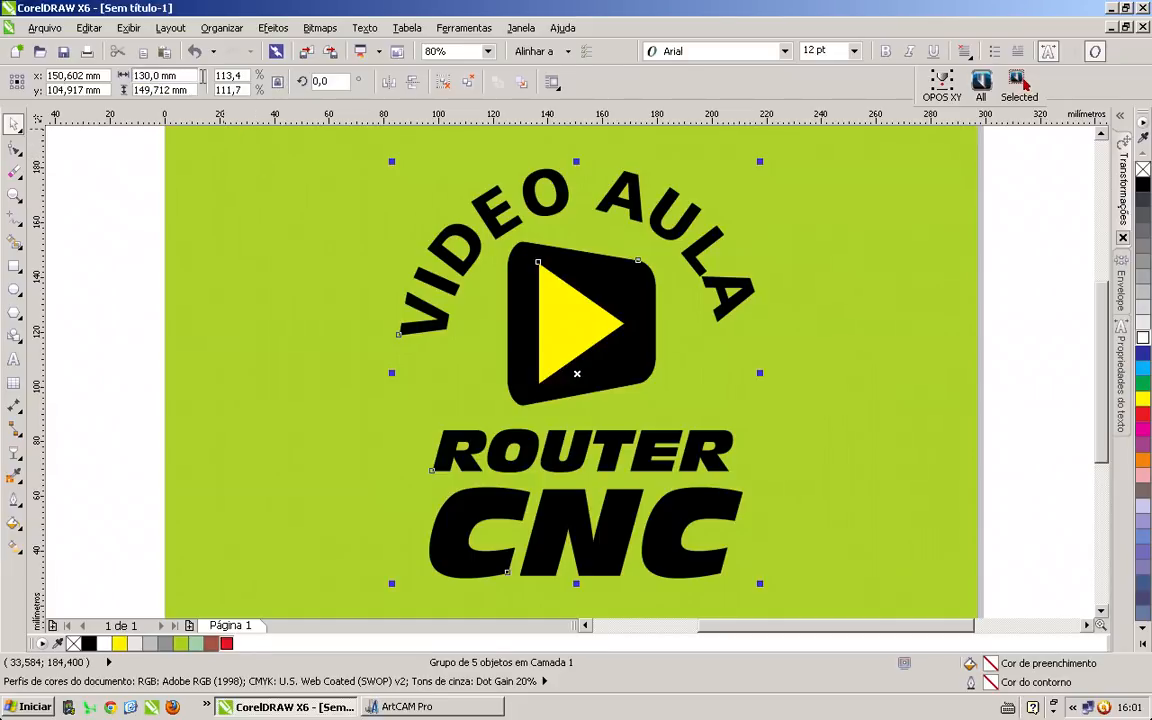
pyautogui.click(438, 82)
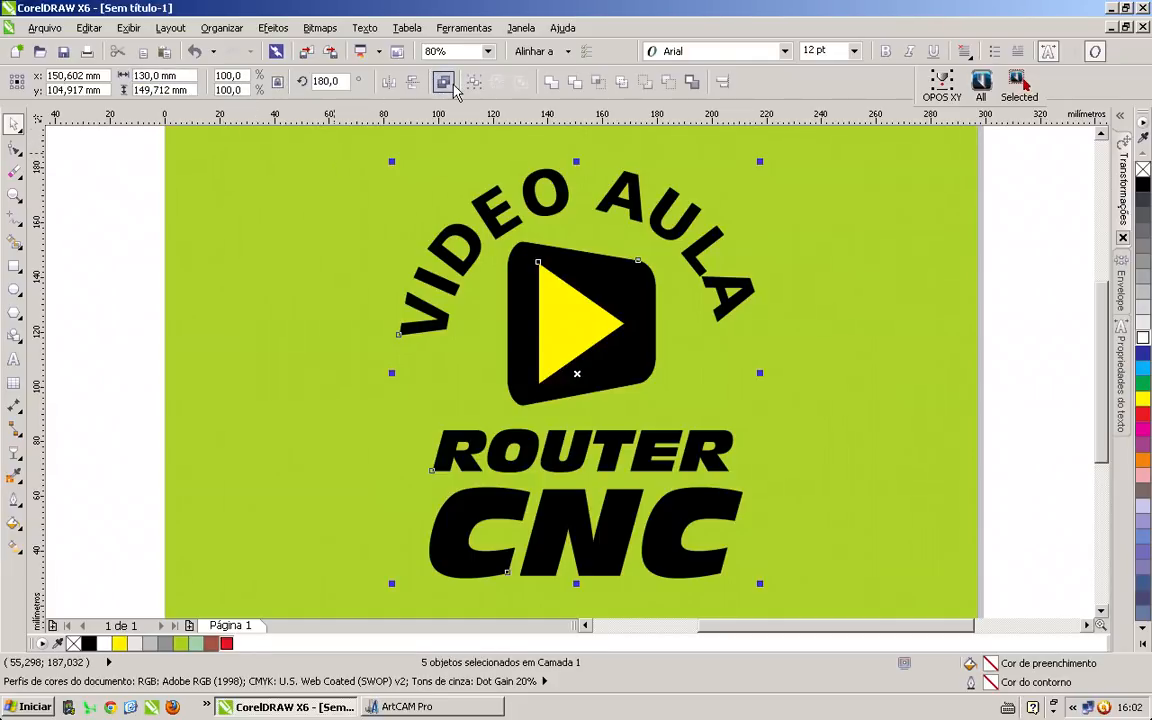
pyautogui.click(471, 85)
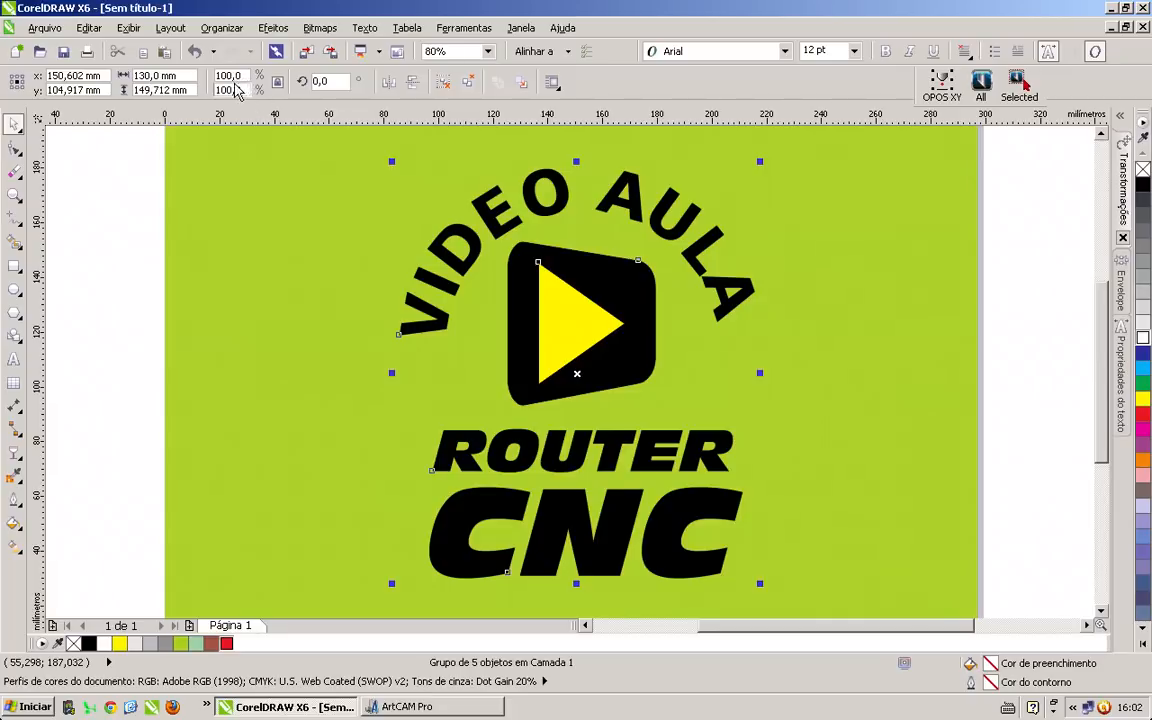
pyautogui.write('0')
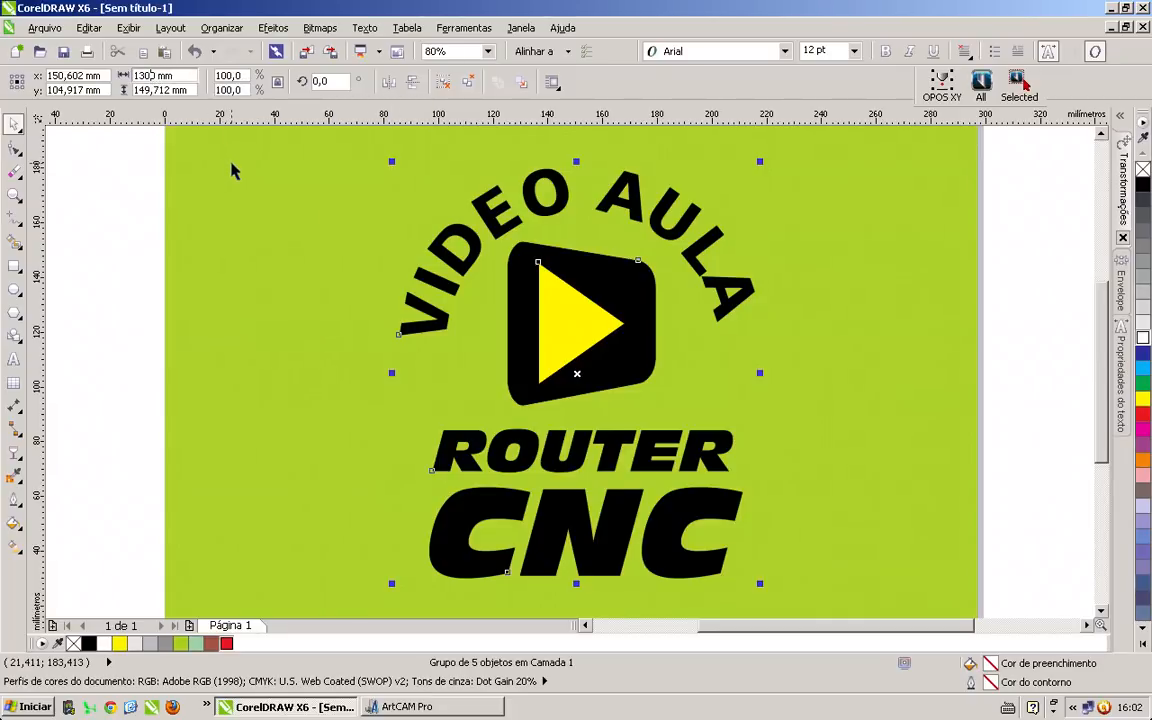
pyautogui.press('Return')
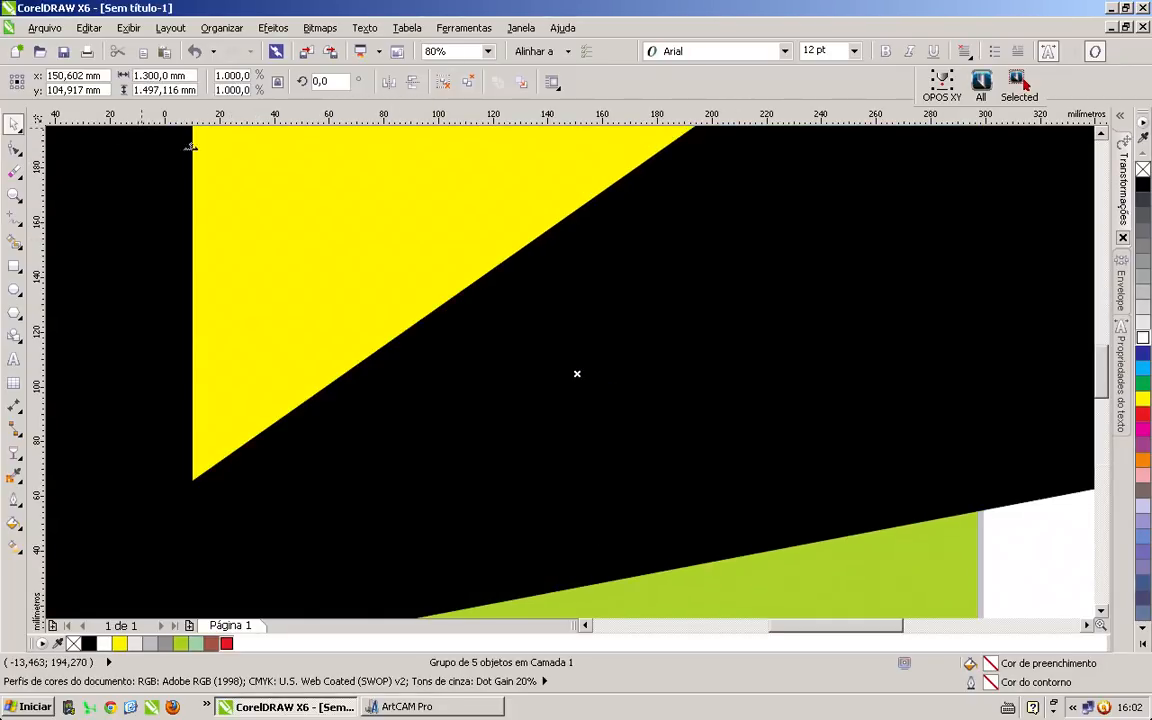
pyautogui.hotkey('shift', 'F2')
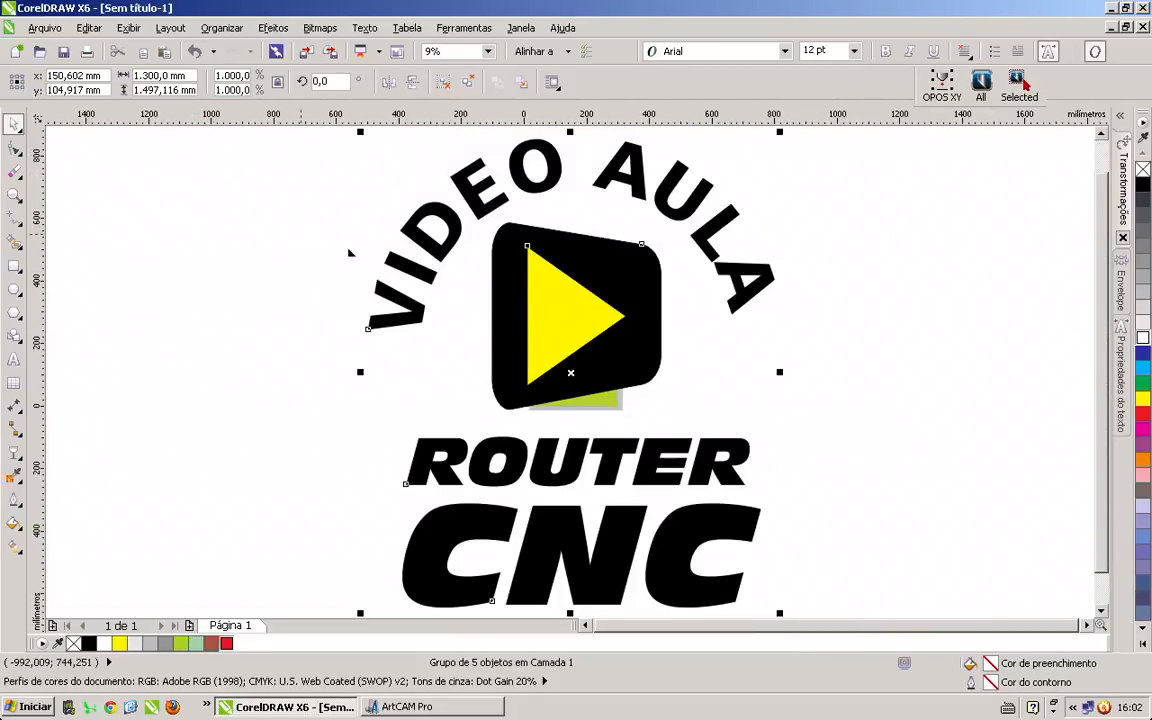
# Move the logo group aside and delete the green background rectangle.
pyautogui.moveTo(650, 330); pyautogui.dragTo(791, 321)
pyautogui.click(565, 396)
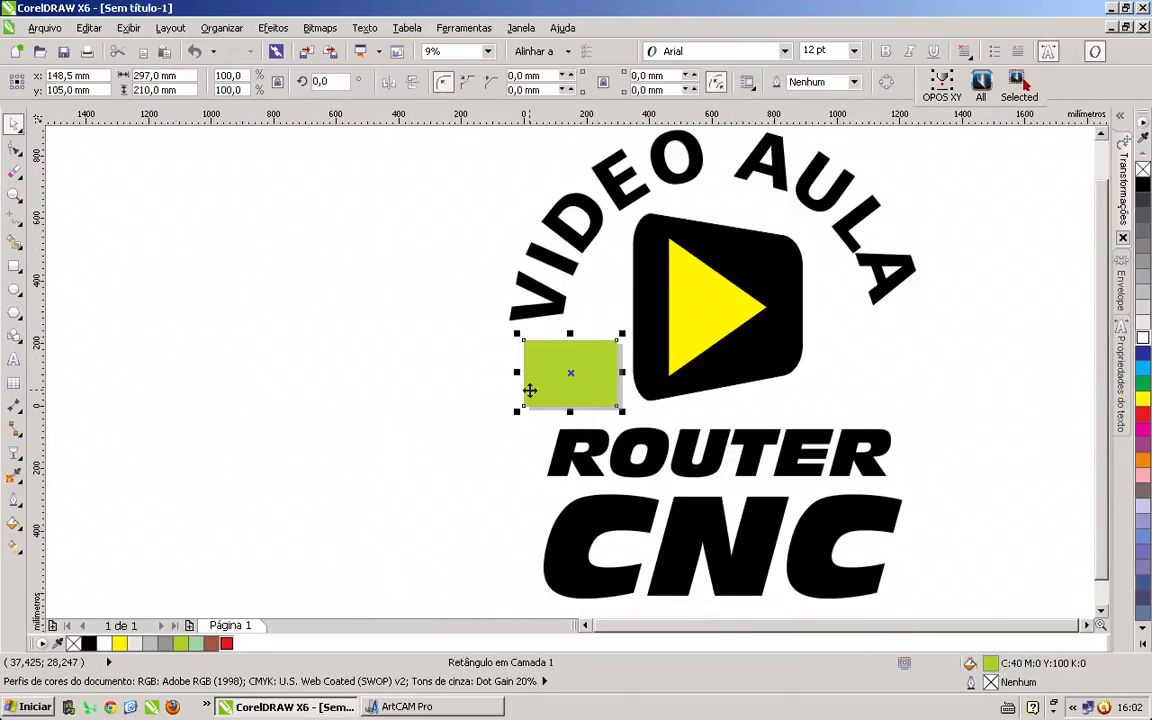
pyautogui.press('Delete')
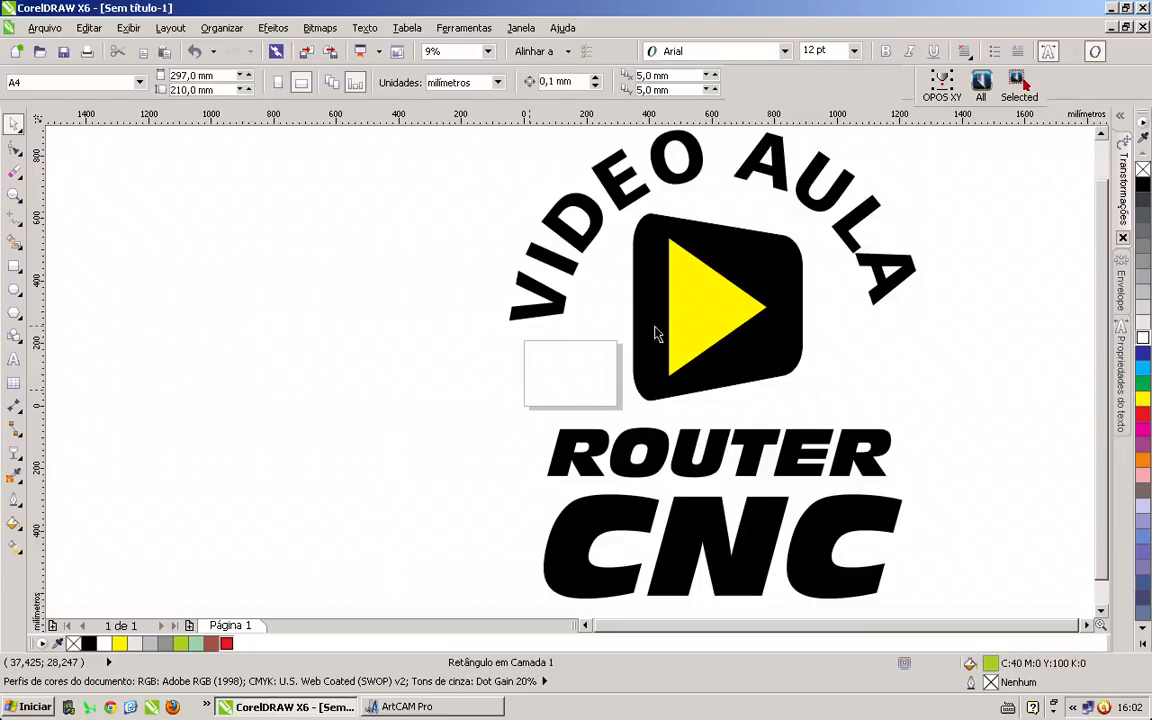
# Move the logo group back over the page and ungroup it.
pyautogui.click(656, 334)
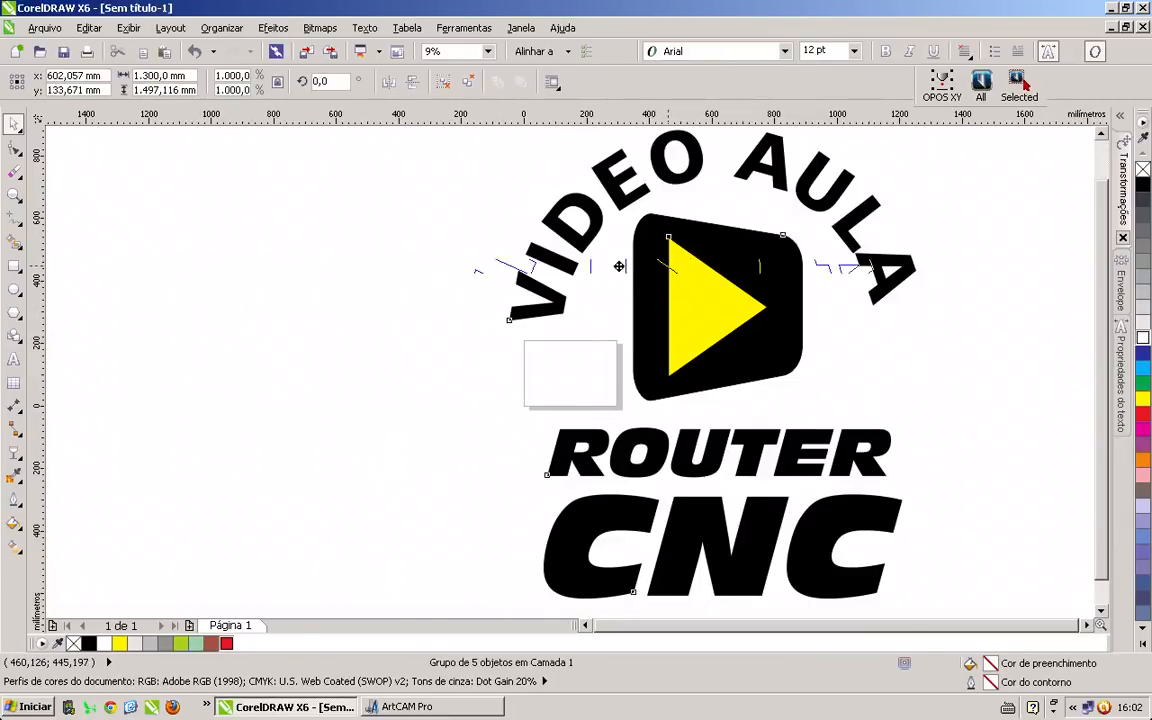
pyautogui.moveTo(665, 266); pyautogui.dragTo(537, 268)
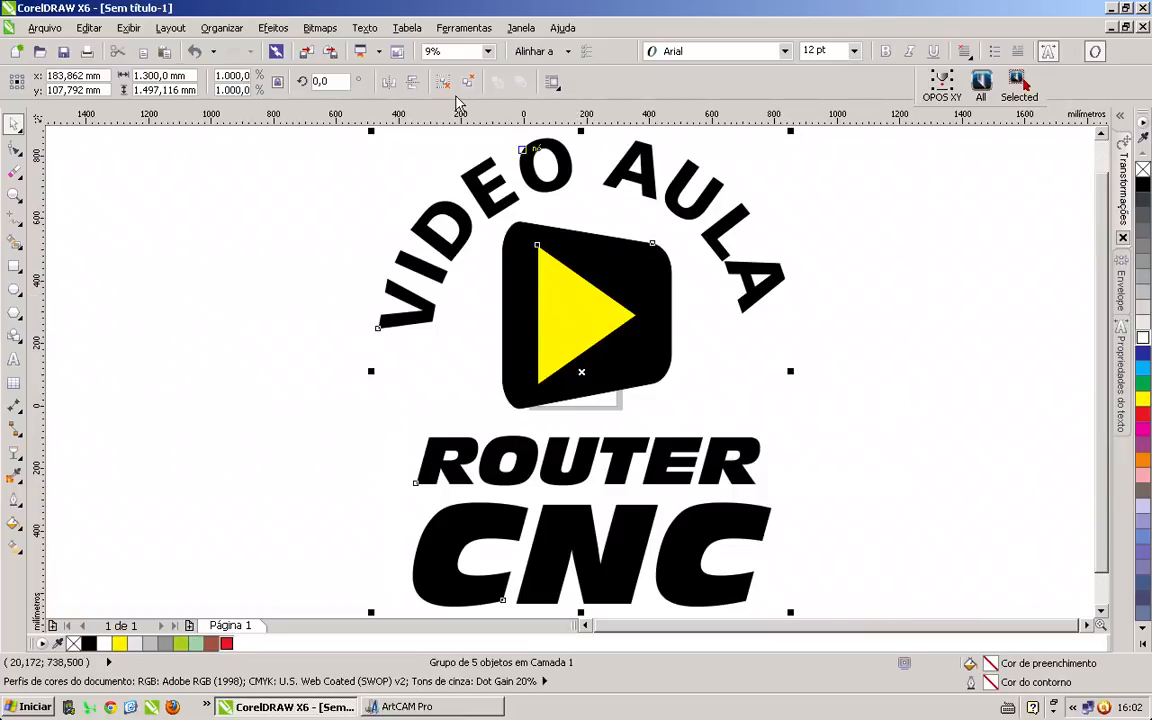
pyautogui.click(773, 227)
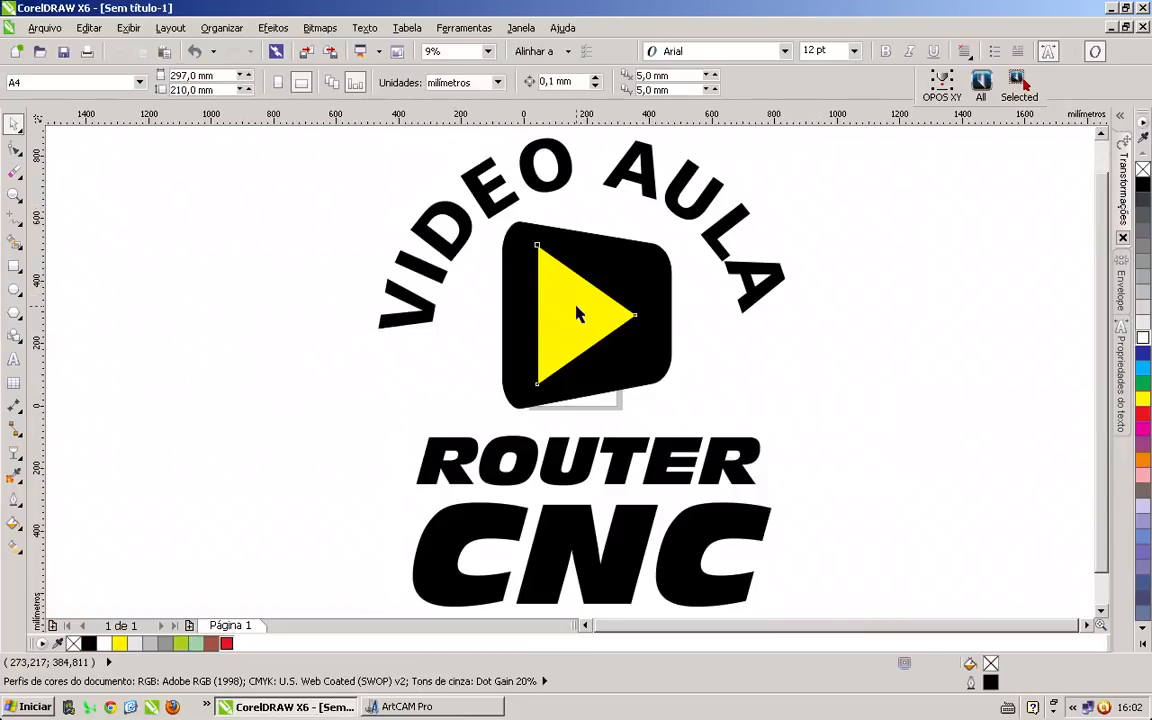
# Move the yellow triangle off the black play-button shape to examine the two overlapping objects, and undo the moves.
pyautogui.click(574, 325)
pyautogui.moveTo(581, 291); pyautogui.dragTo(877, 340)
pyautogui.click(591, 327)
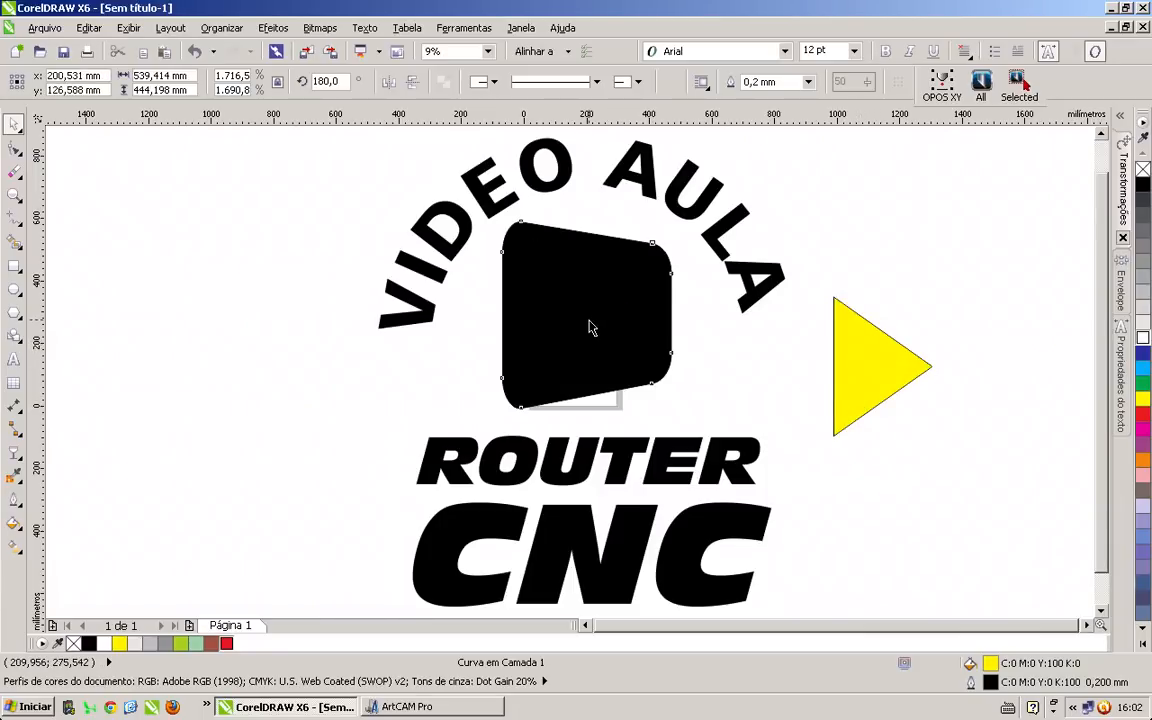
pyautogui.moveTo(586, 283)
pyautogui.mouseDown()
pyautogui.moveTo(598, 295)
pyautogui.moveTo(582, 291)
pyautogui.mouseUp()
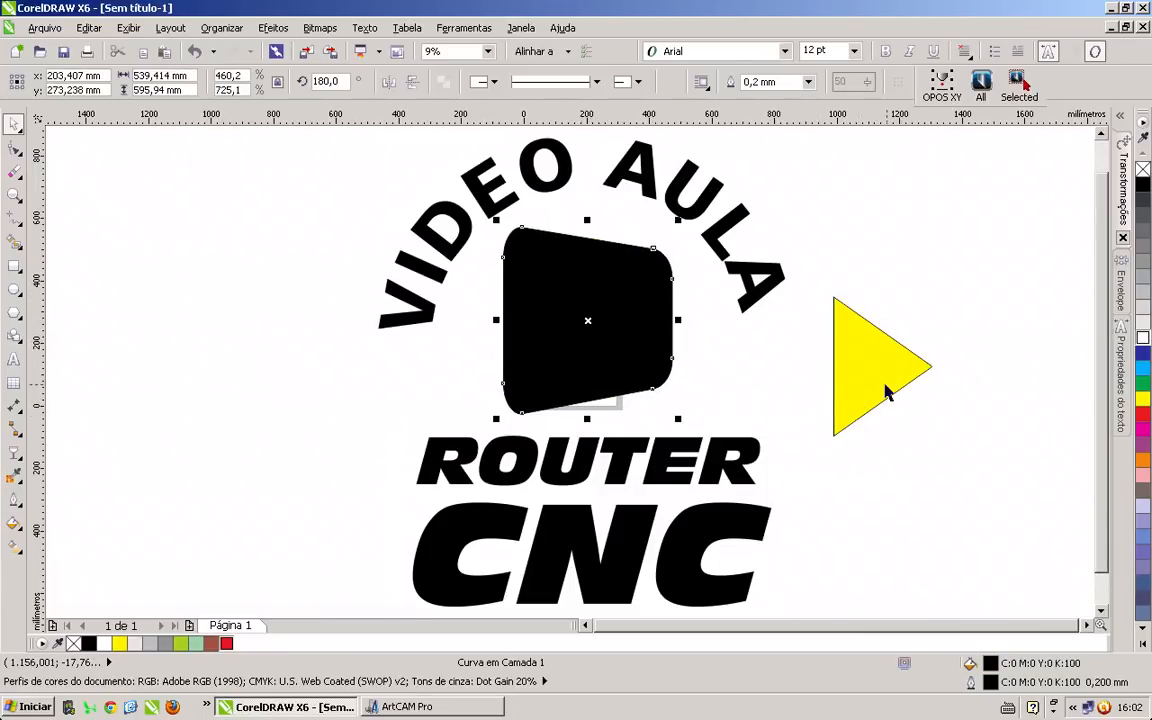
pyautogui.moveTo(884, 386)
pyautogui.mouseDown()
pyautogui.moveTo(861, 379)
pyautogui.moveTo(873, 393)
pyautogui.mouseUp()
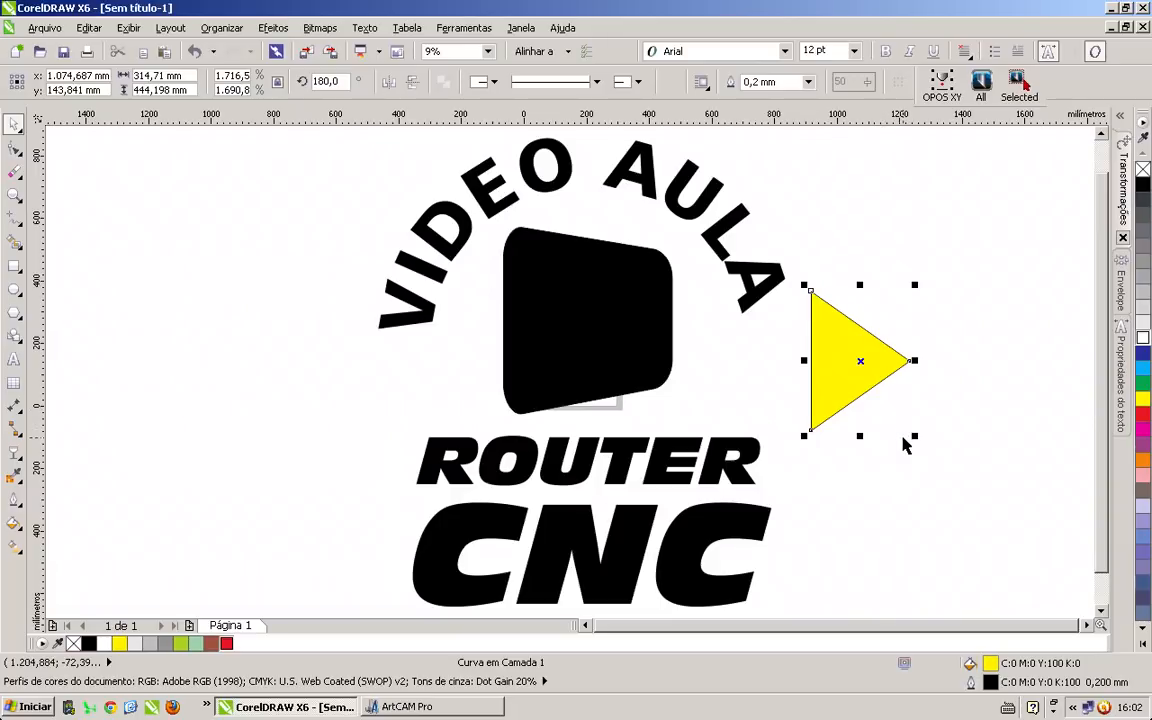
pyautogui.click(830, 445)
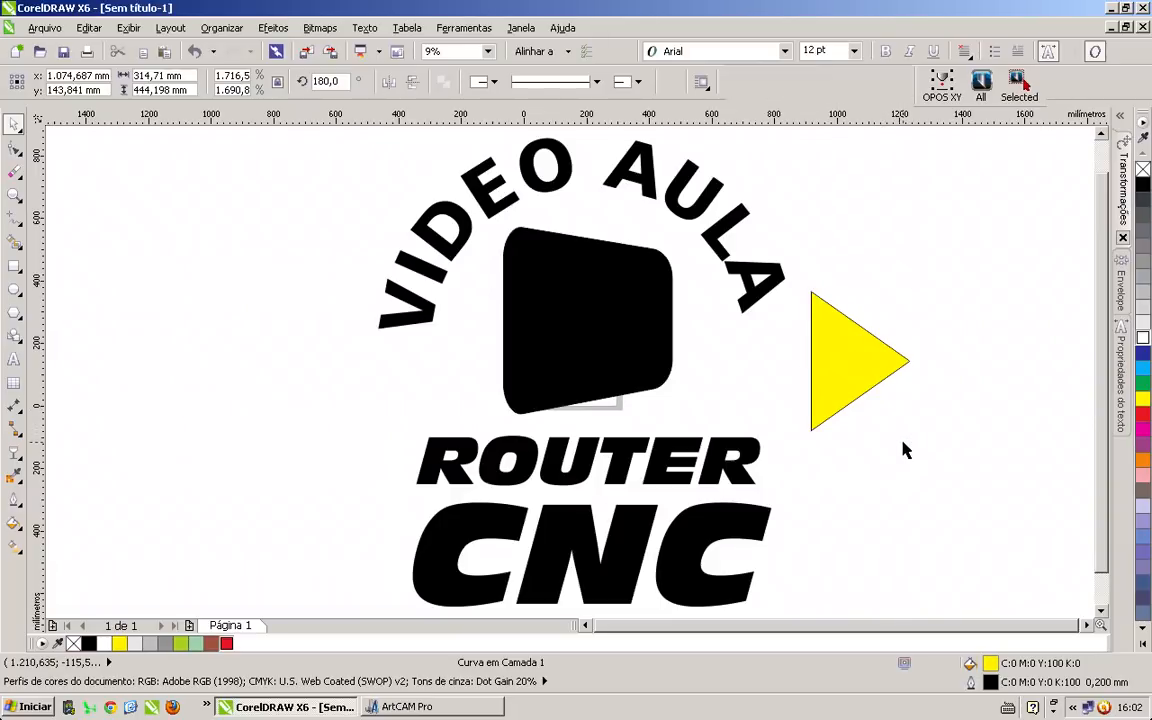
pyautogui.click(861, 383)
pyautogui.click(530, 393)
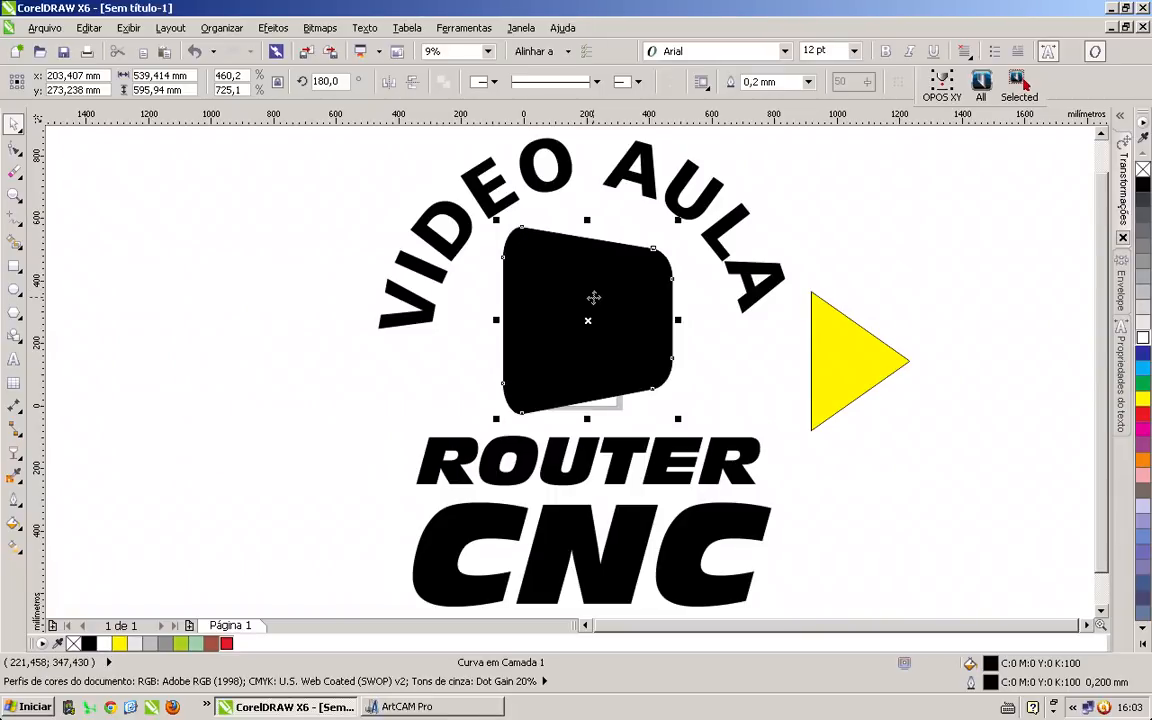
pyautogui.click(872, 366)
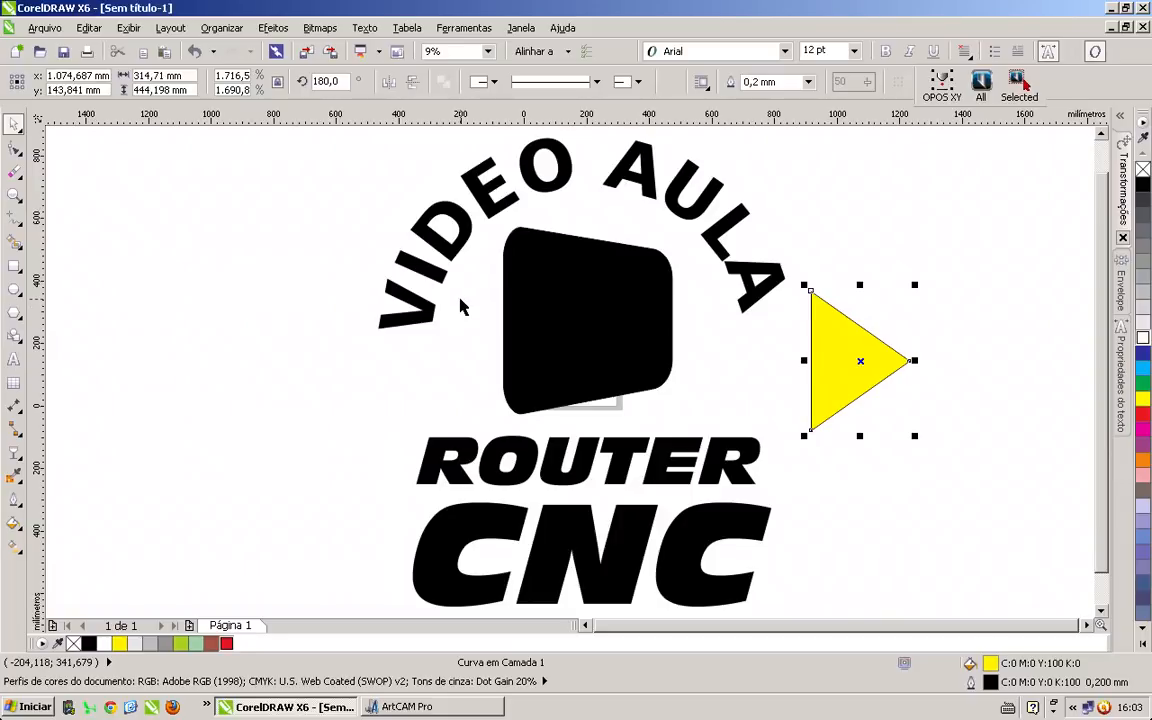
pyautogui.click(194, 51)
pyautogui.click(194, 51)
pyautogui.click(194, 51)
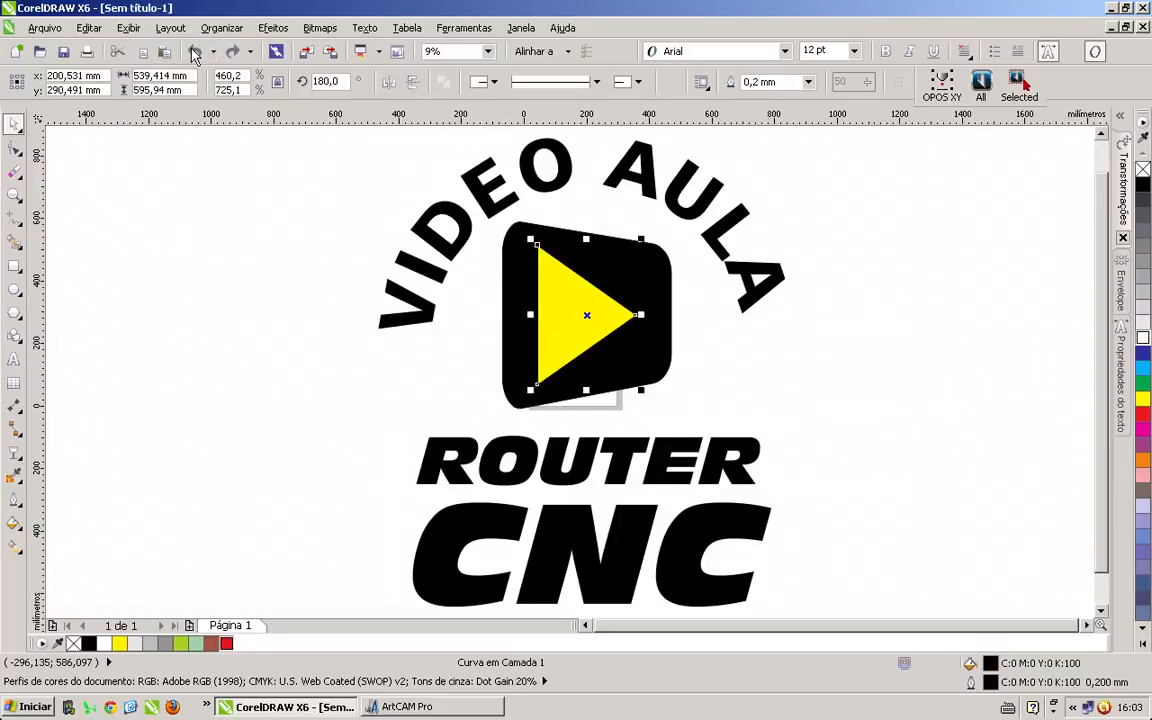
# Combine the yellow triangle with the black play-button shape so the triangle is cut out of it.
pyautogui.keyDown('shift'); pyautogui.click(602, 274); pyautogui.keyUp('shift')
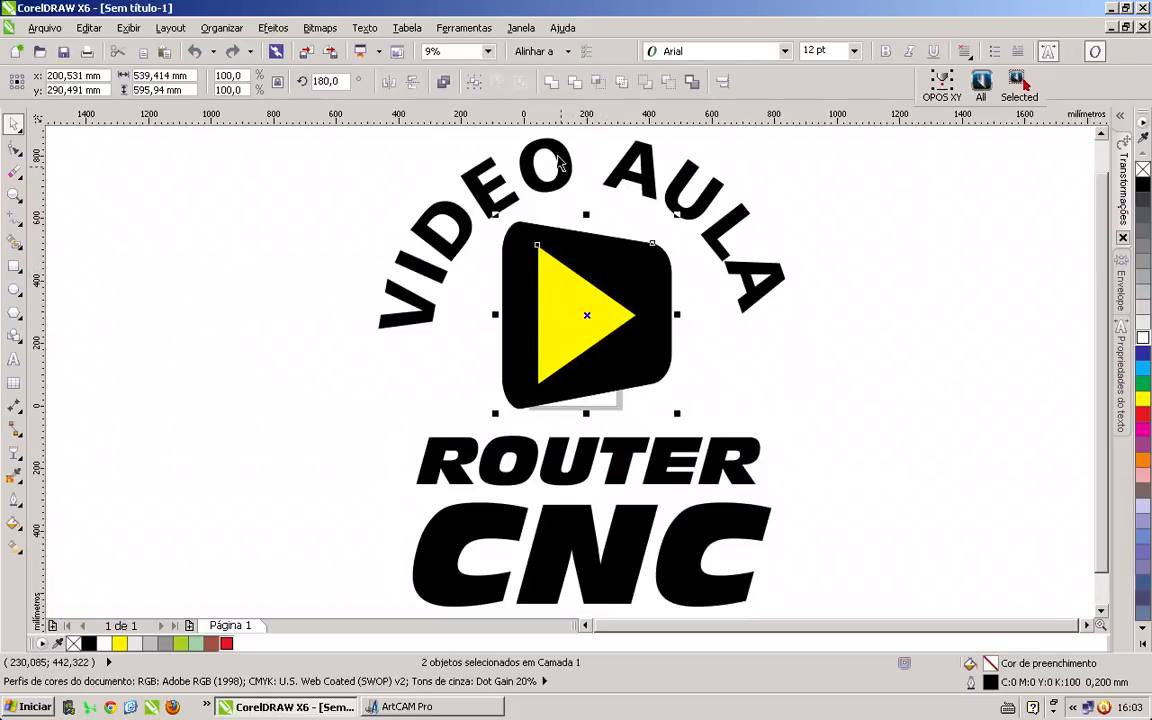
pyautogui.click(444, 82)
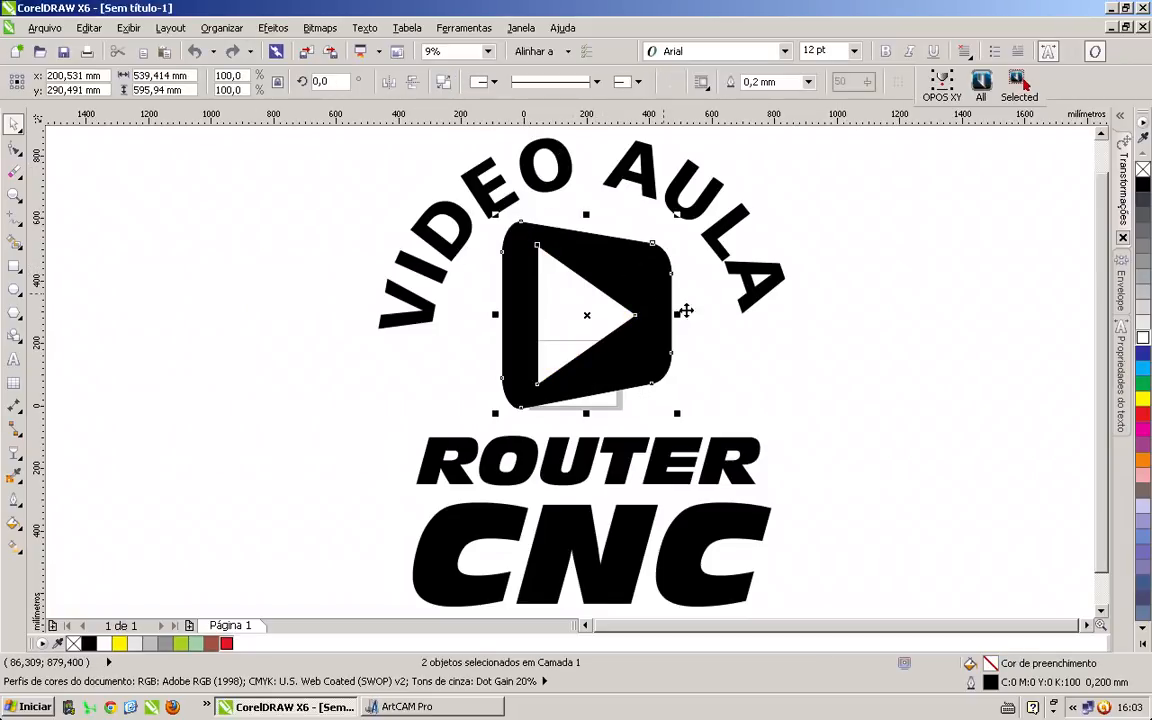
pyautogui.click(745, 354)
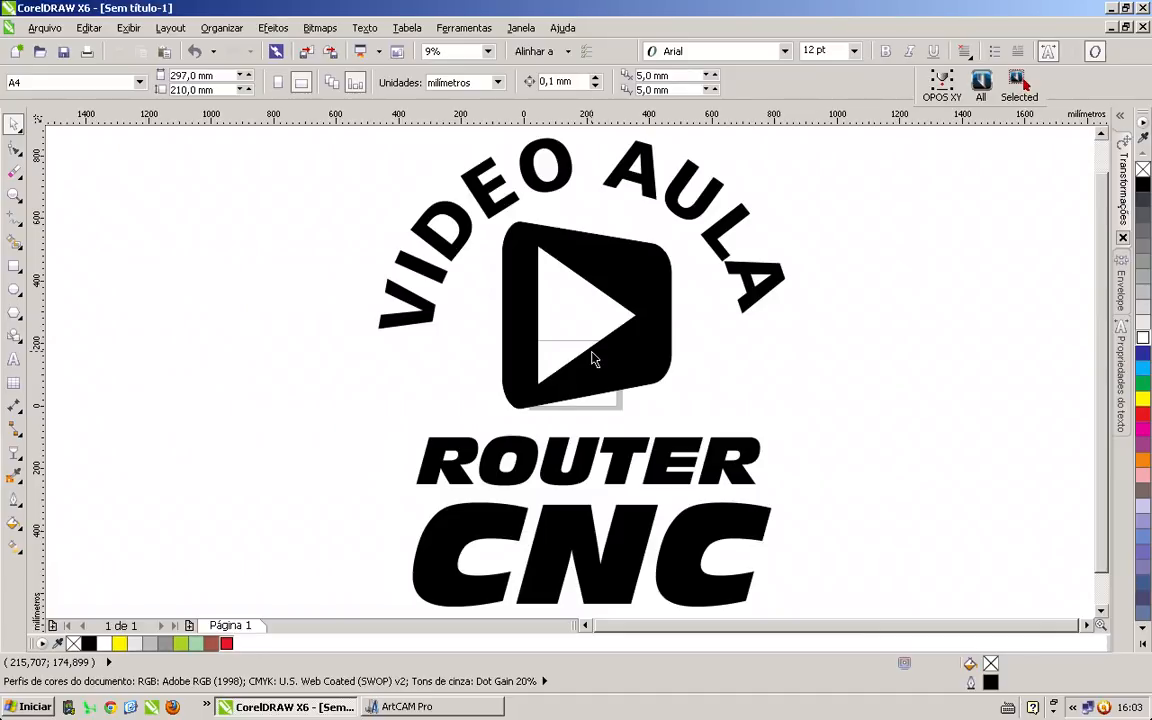
# Combine all logo objects into a single curve and remove its outline.
pyautogui.hotkey('ctrl', 'a')
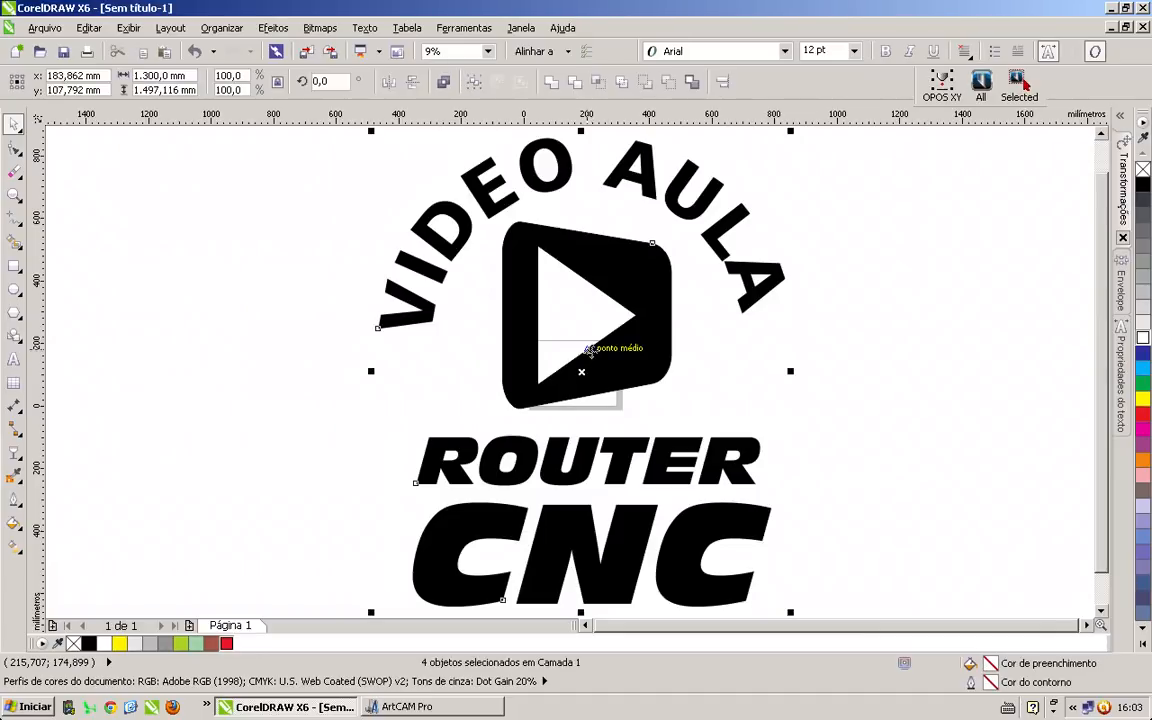
pyautogui.click(444, 82)
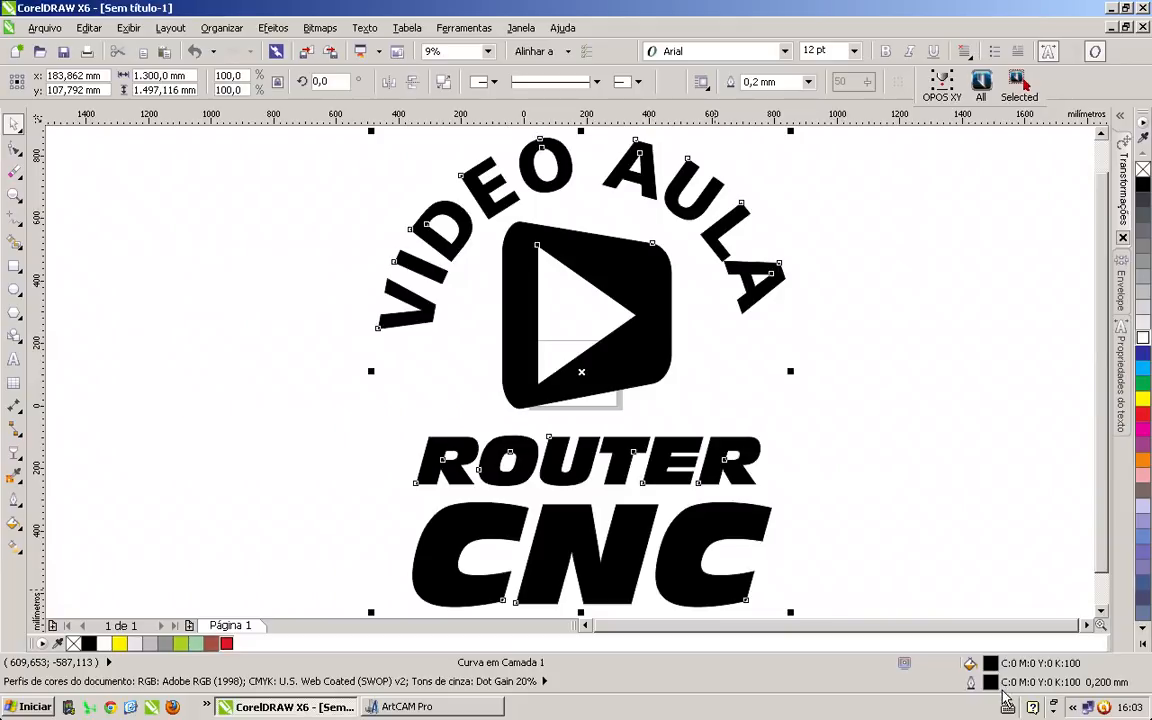
pyautogui.rightClick(1143, 166)
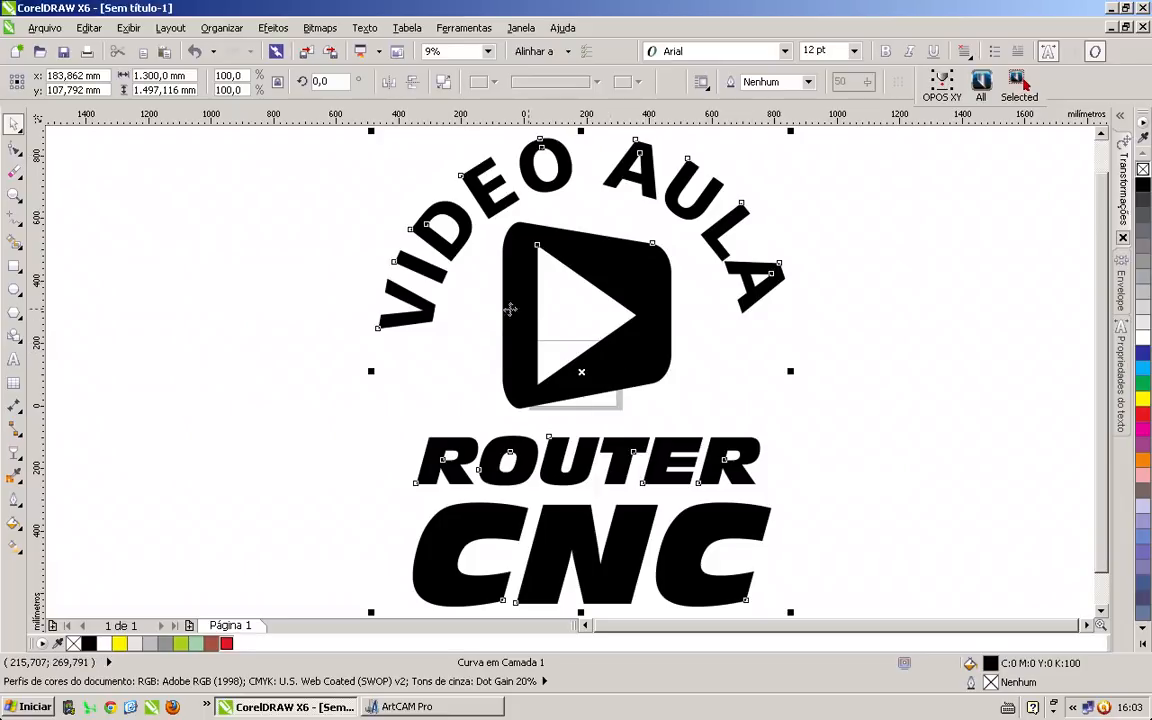
# Start exporting the selected logo curve as a DWG - AutoCAD file, with the Router Geral network folder as the destination.
pyautogui.click(44, 28)
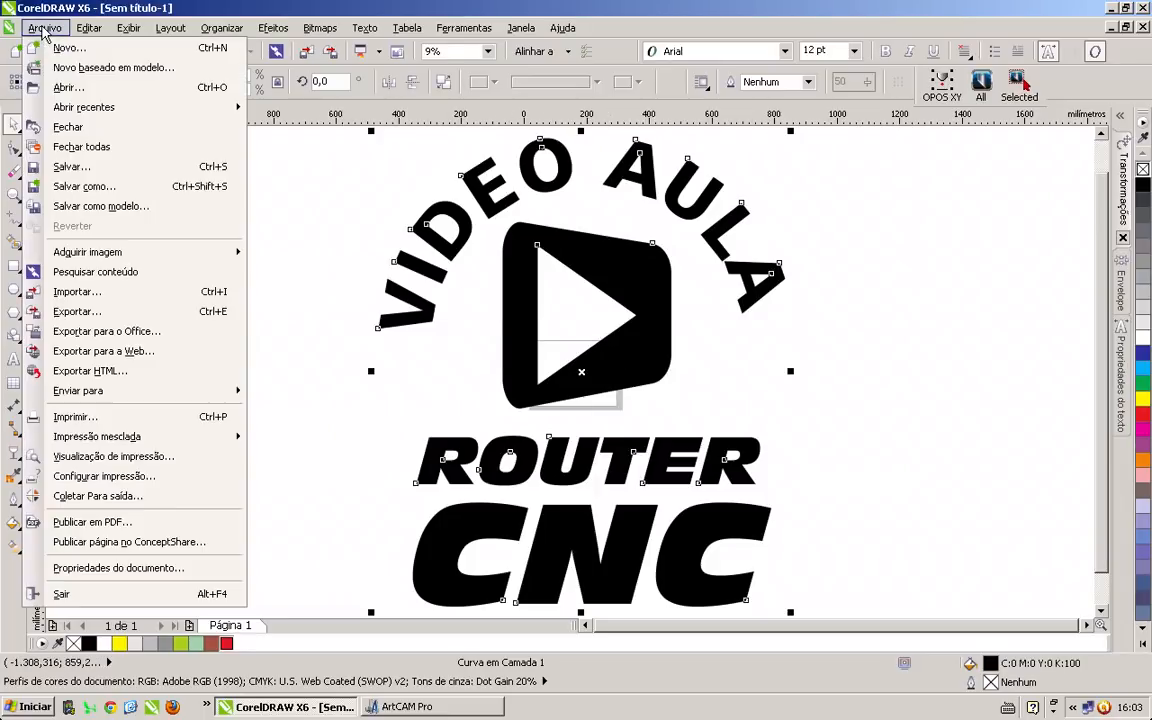
pyautogui.click(131, 313)
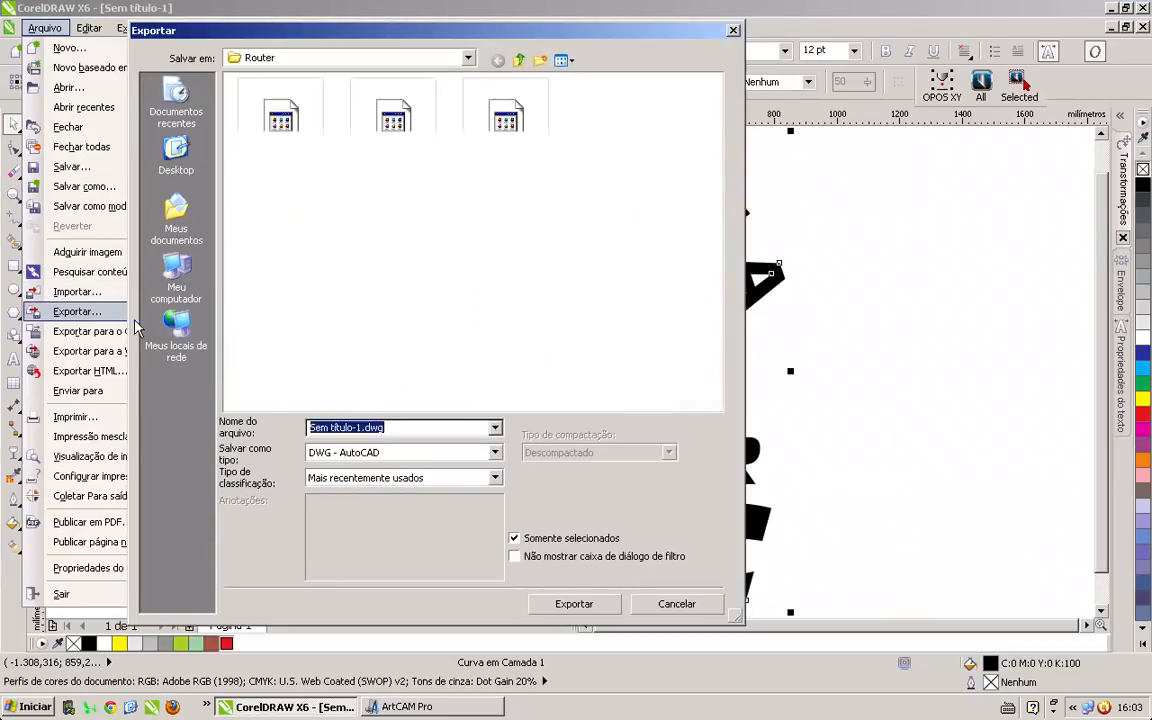
pyautogui.click(470, 58)
pyautogui.click(470, 58)
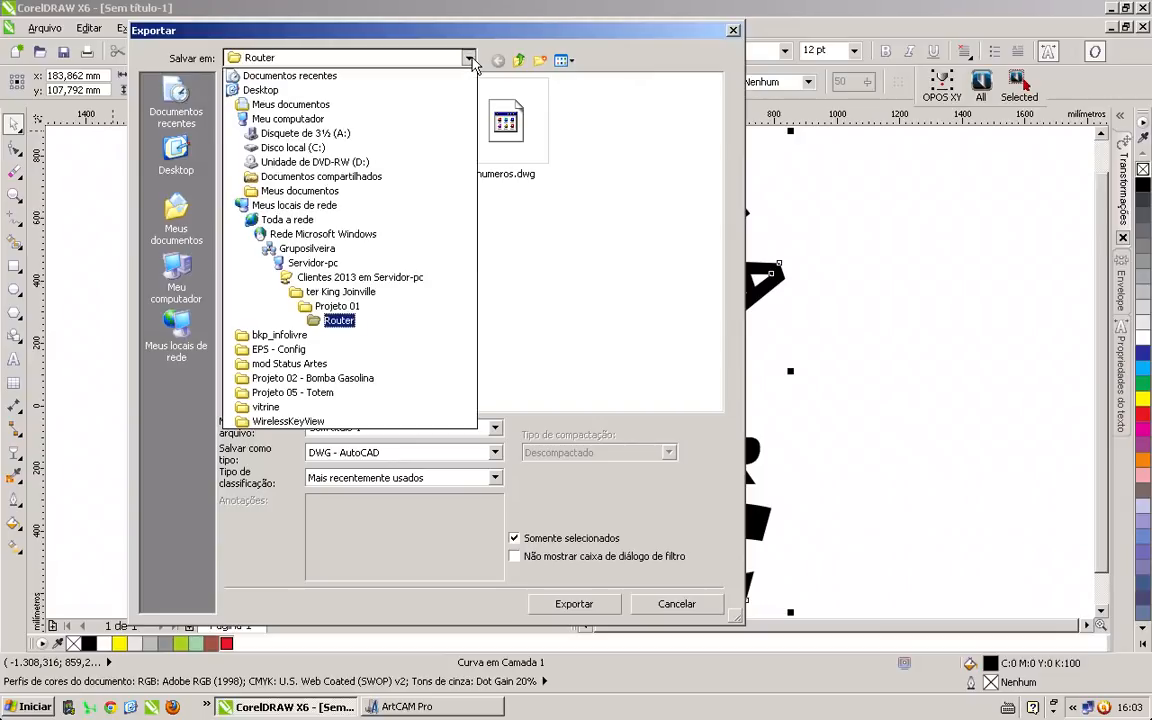
pyautogui.click(420, 262)
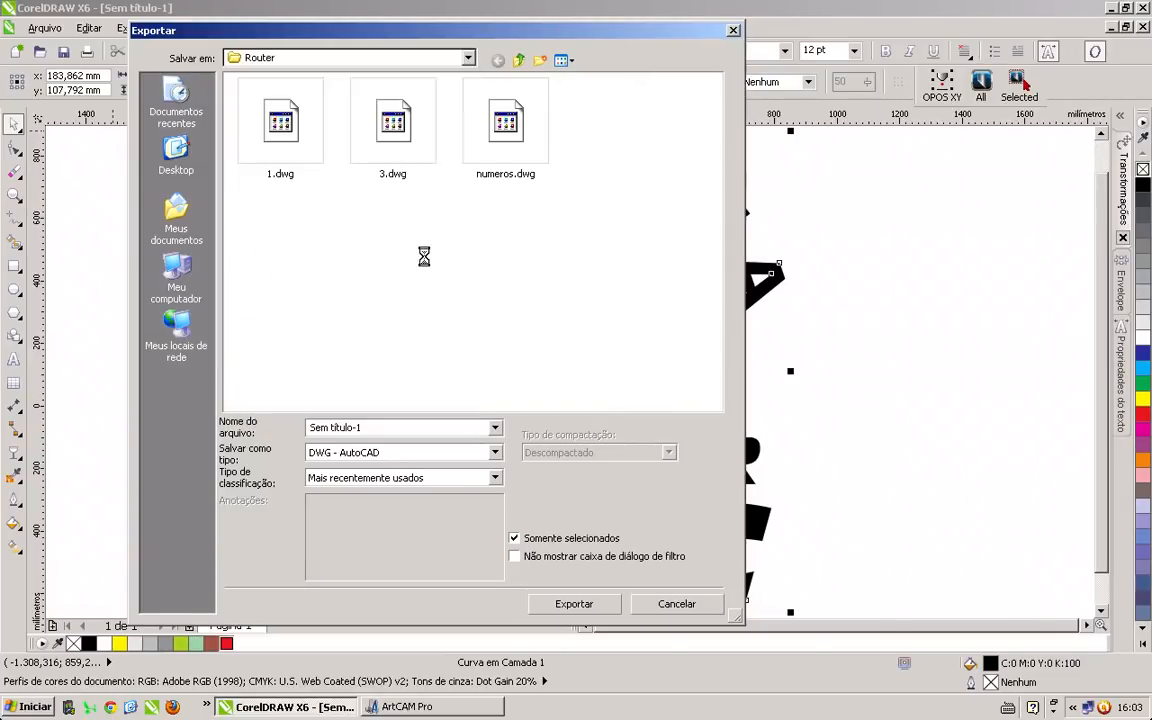
pyautogui.doubleClick(615, 257)
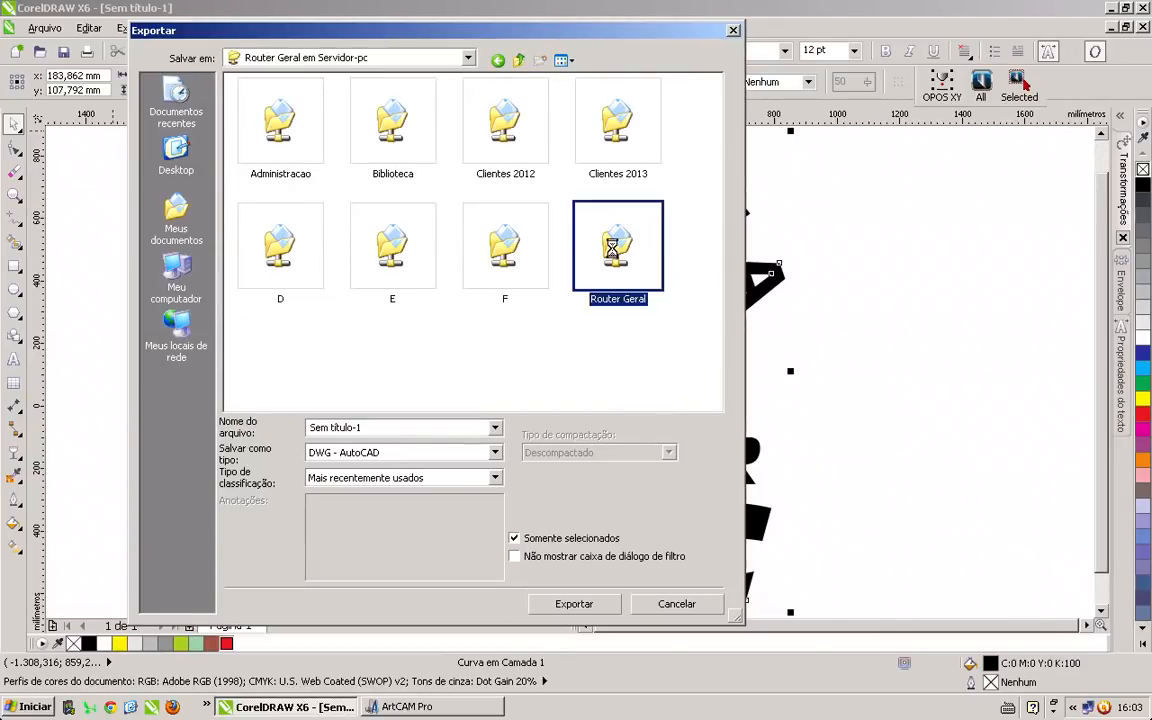
# Create a folder named AULA inside Router Geral and open it as the export destination.
pyautogui.click(540, 61)
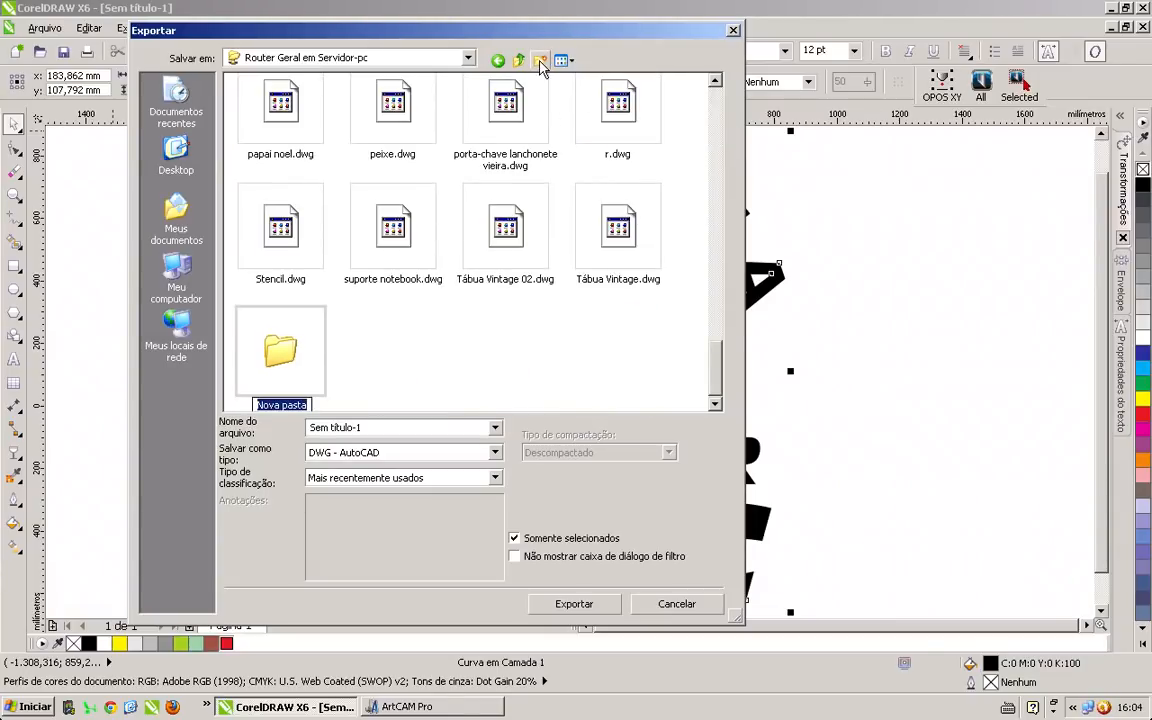
pyautogui.write('AULA')
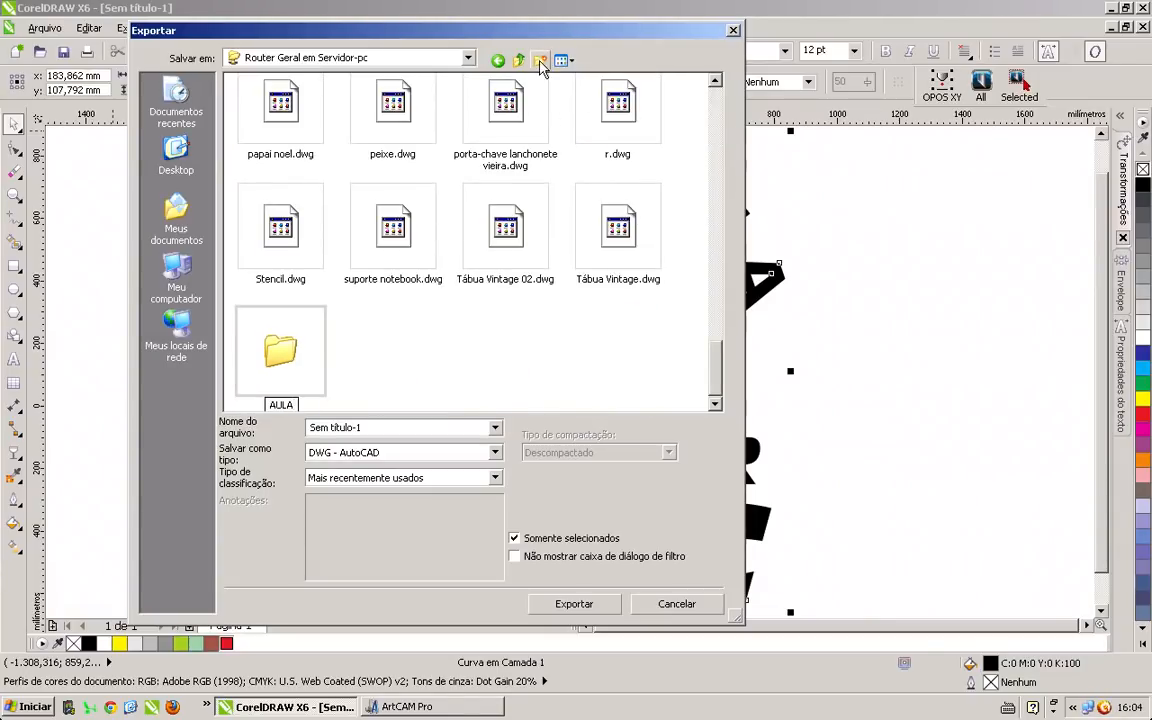
pyautogui.press('Return')
pyautogui.press('Return')
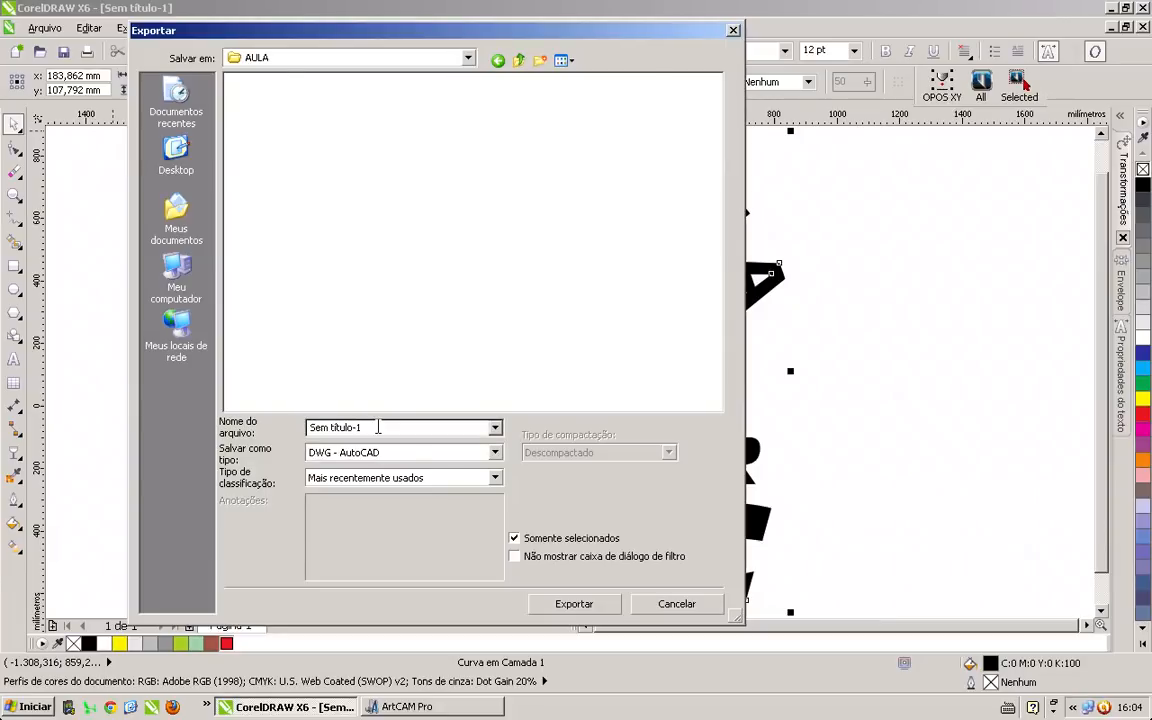
# Name the file aula and export it in AutoCAD 2008 format with millimetres as units and text as curves.
pyautogui.moveTo(378, 428); pyautogui.dragTo(223, 437)
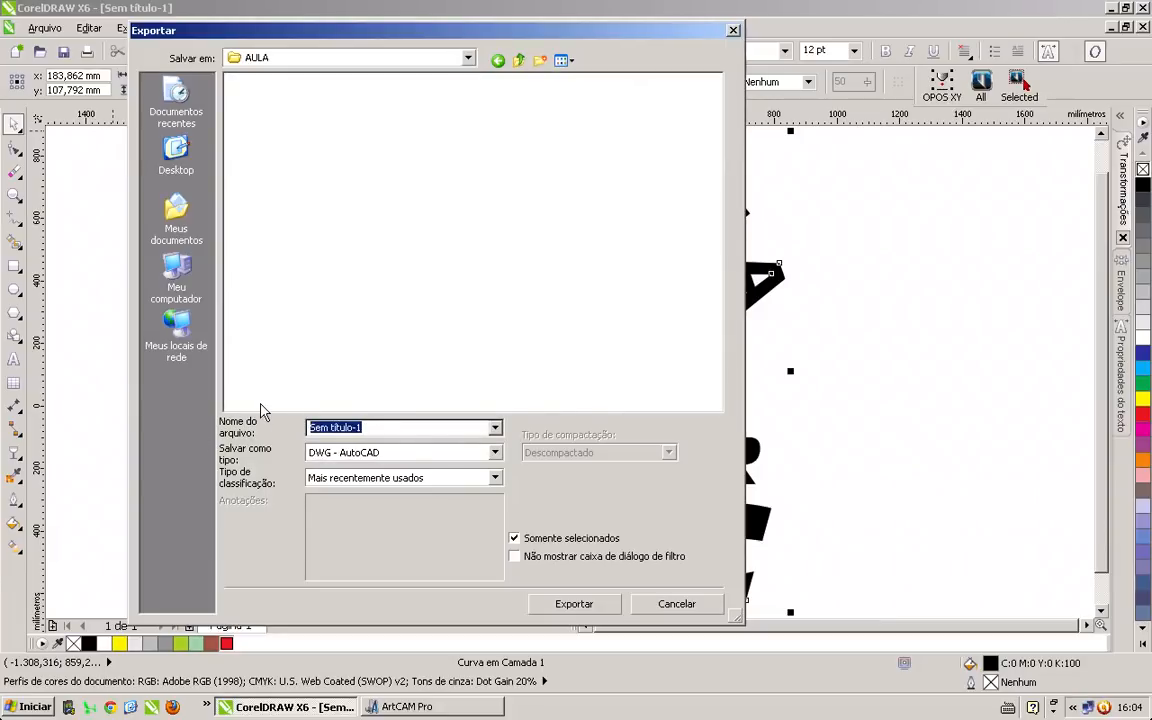
pyautogui.write('aua')
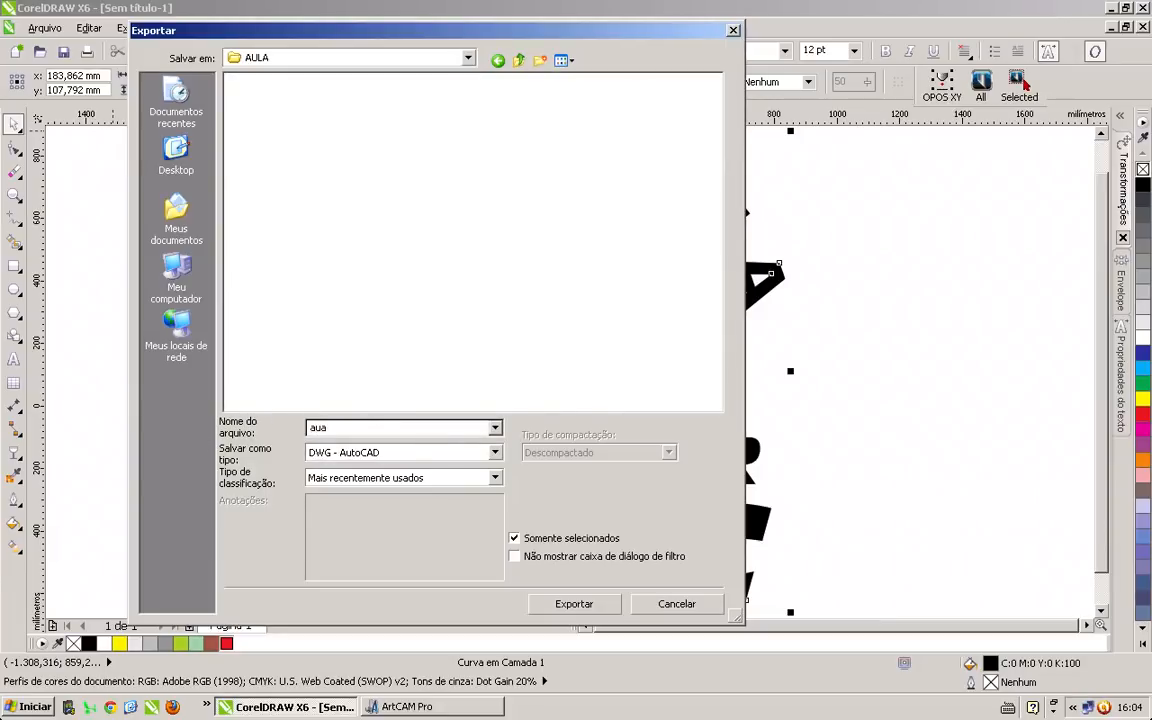
pyautogui.press('Return')
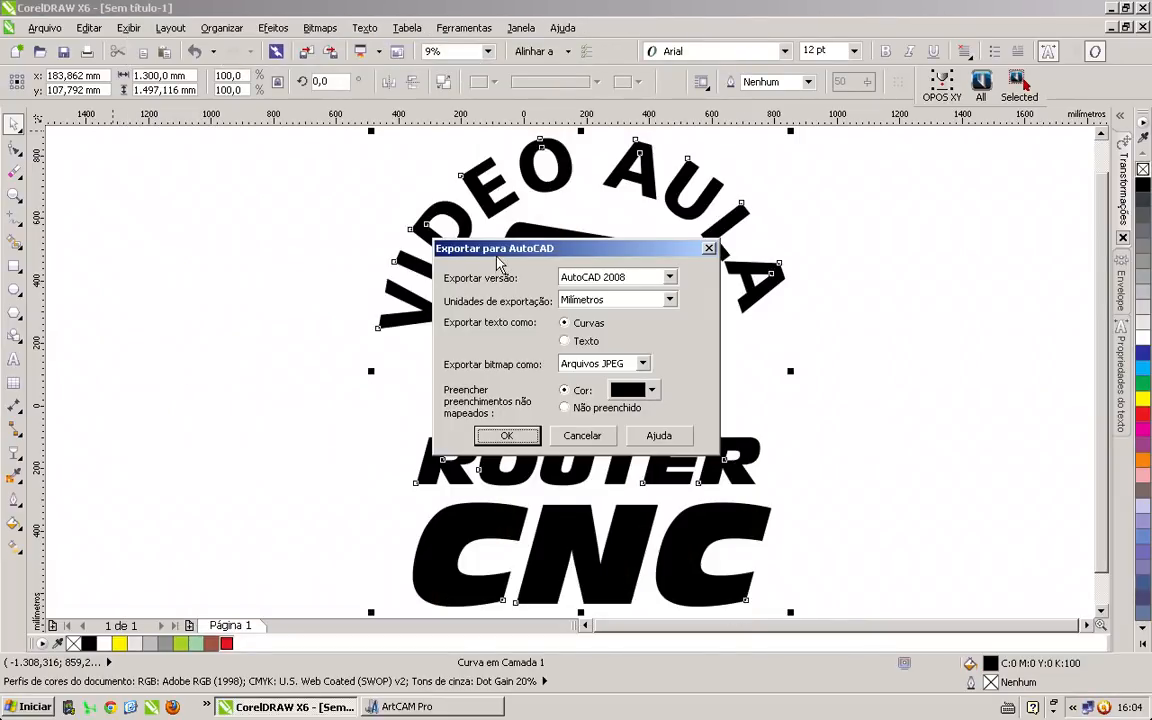
pyautogui.moveTo(497, 251); pyautogui.dragTo(158, 178)
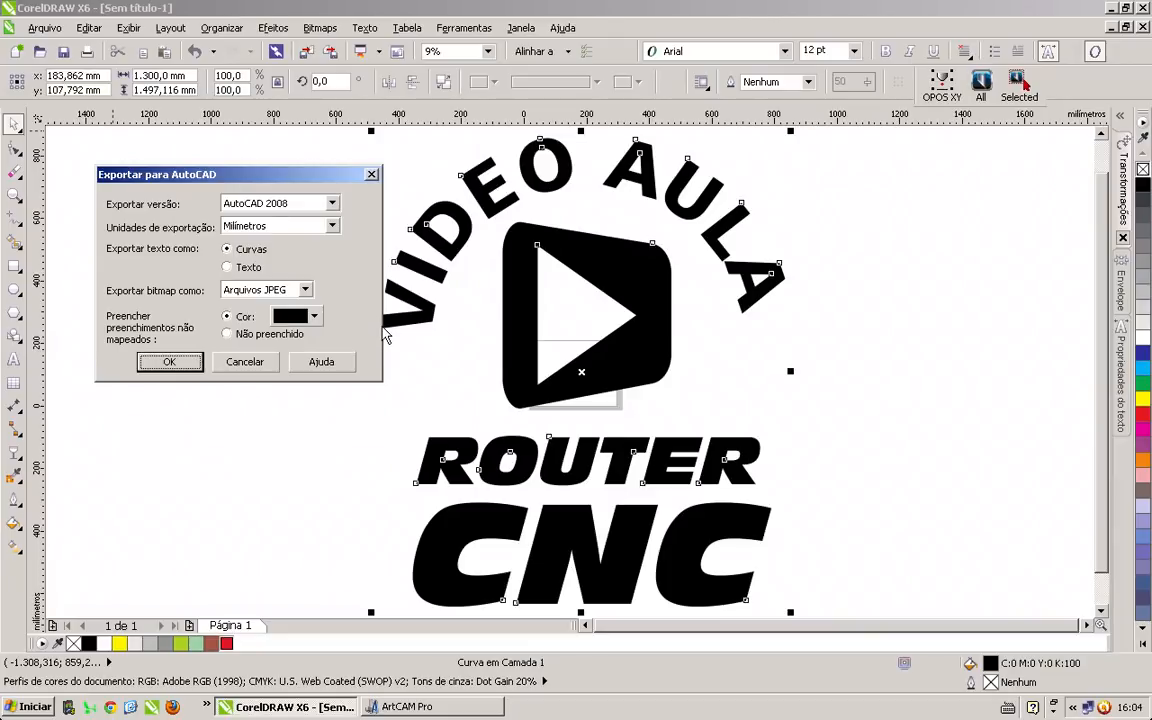
pyautogui.click(262, 227)
pyautogui.click(190, 369)
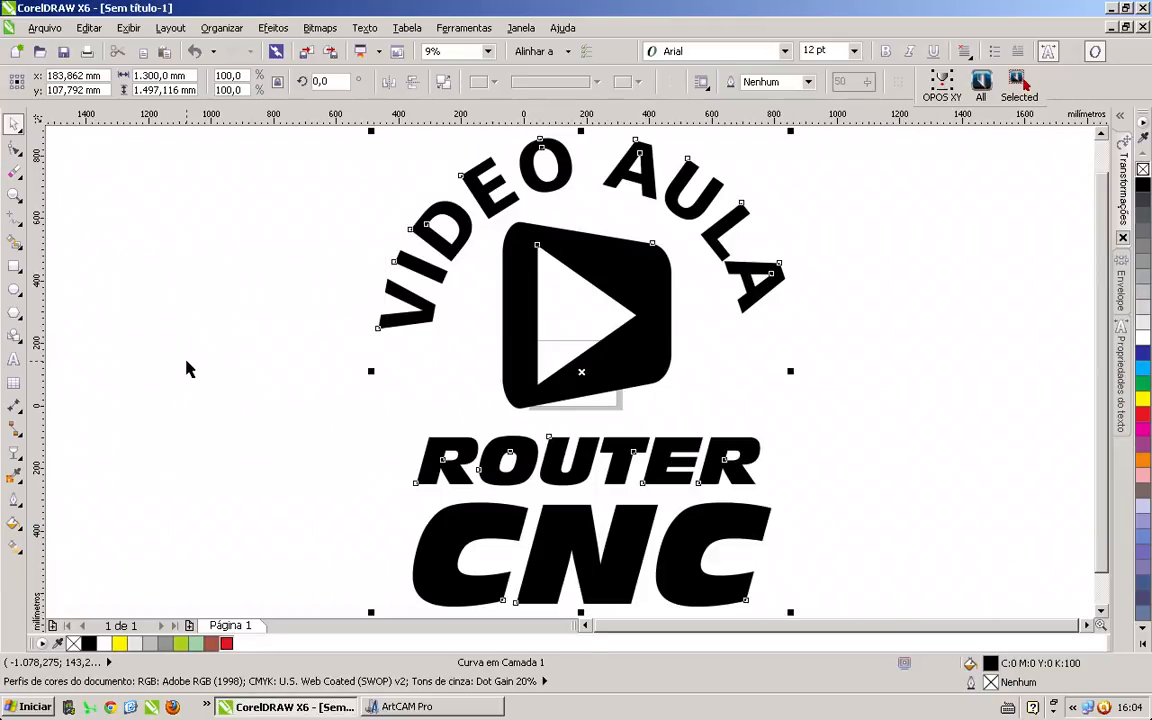
# Switch to ArtCAM Pro, create a 1220 mm wide by 2420 mm high model with its origin at the lower-left corner, and maximize the 2D view.
pyautogui.click(432, 708)
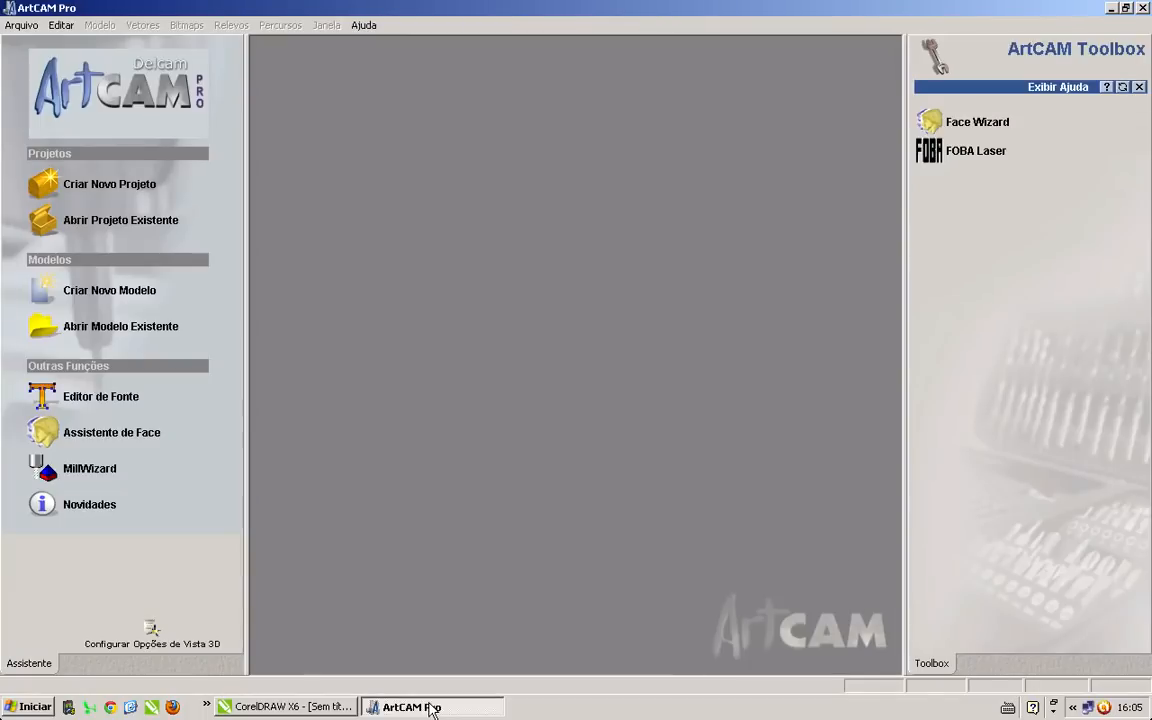
pyautogui.click(22, 25)
pyautogui.moveTo(73, 48)
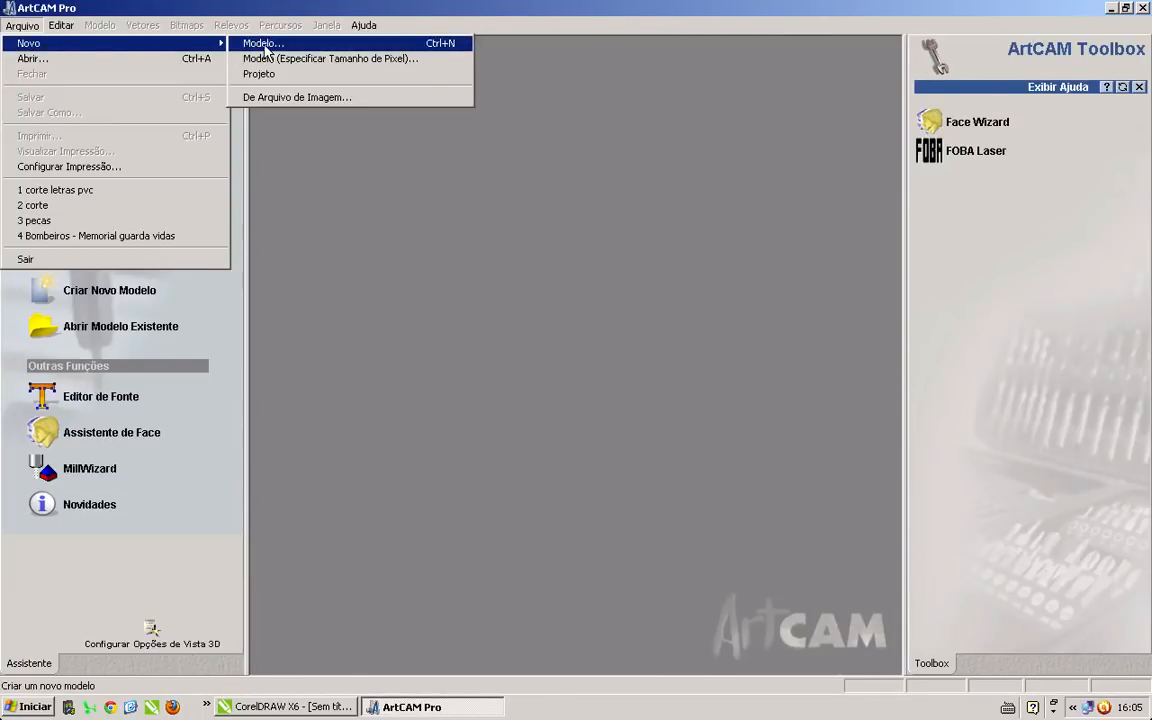
pyautogui.click(315, 44)
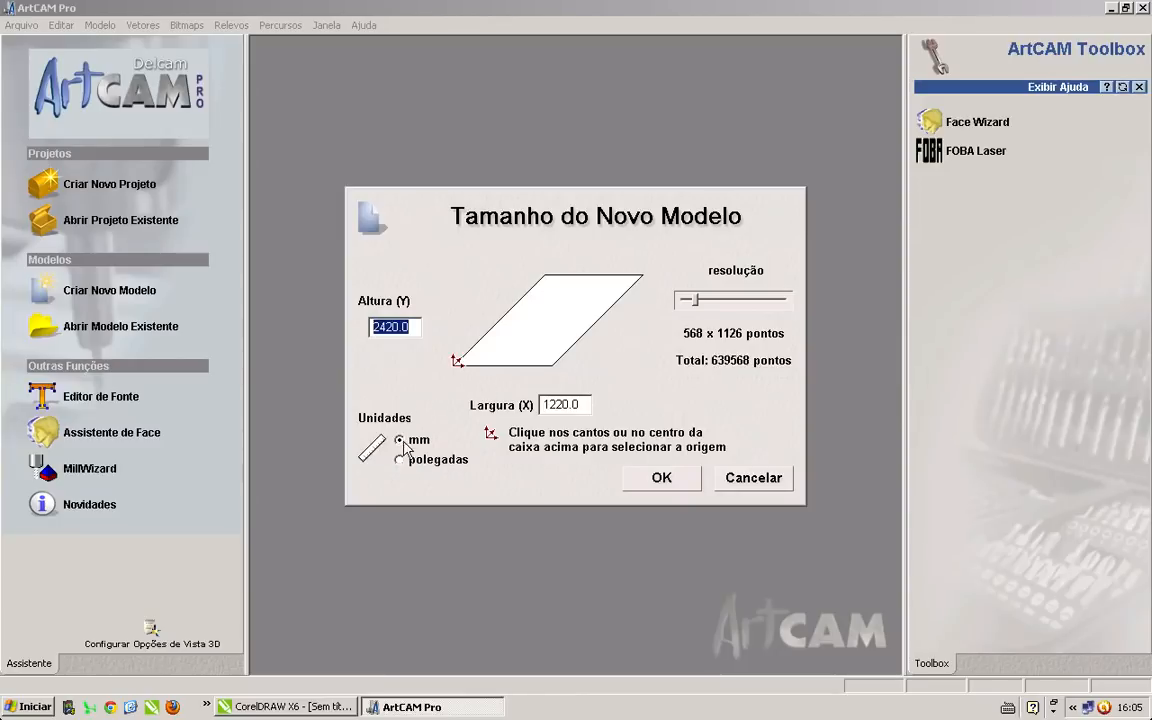
pyautogui.click(378, 326)
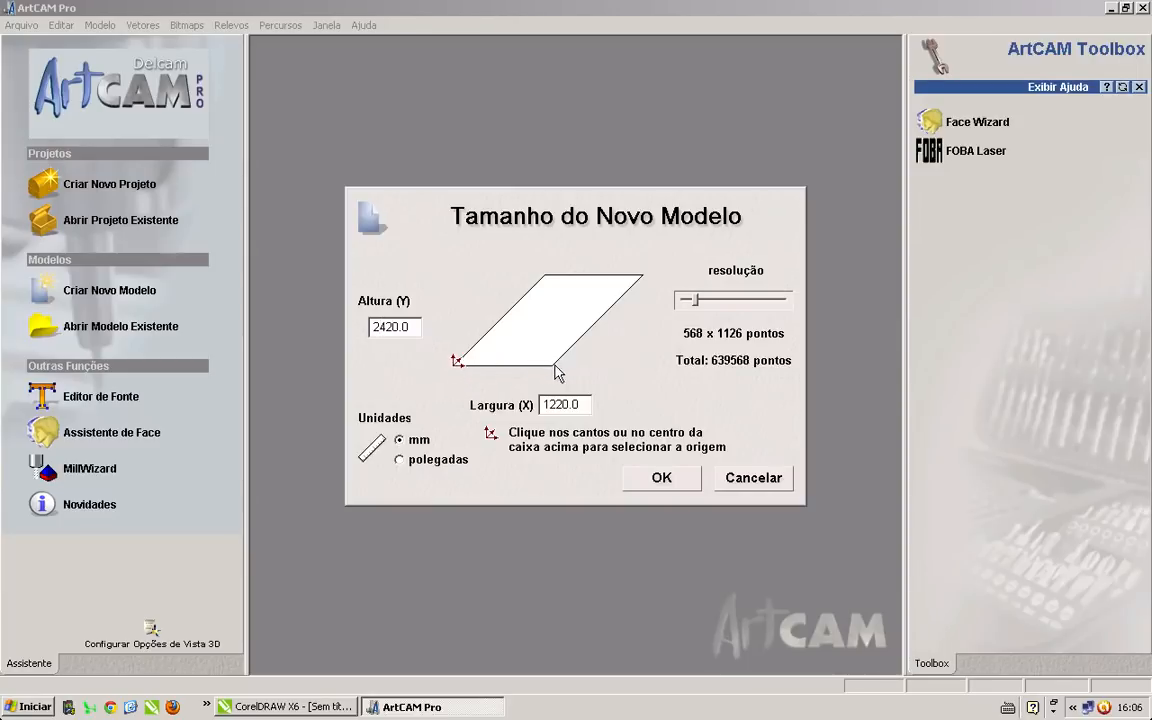
pyautogui.click(642, 278)
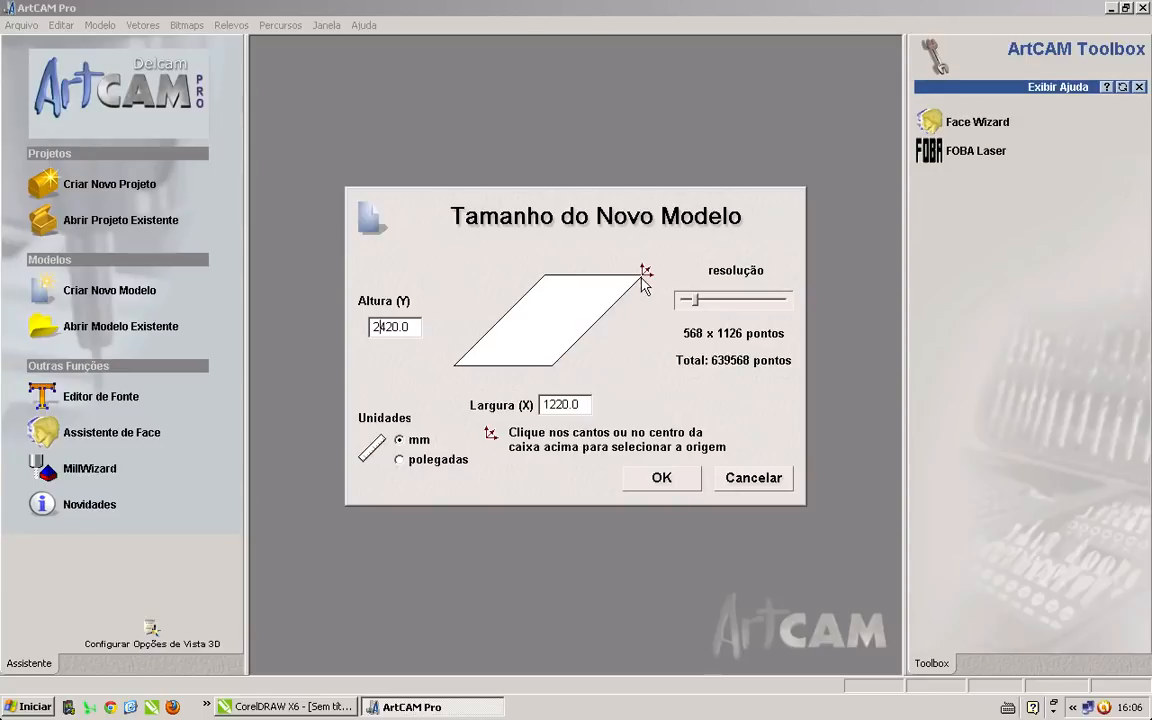
pyautogui.click(546, 272)
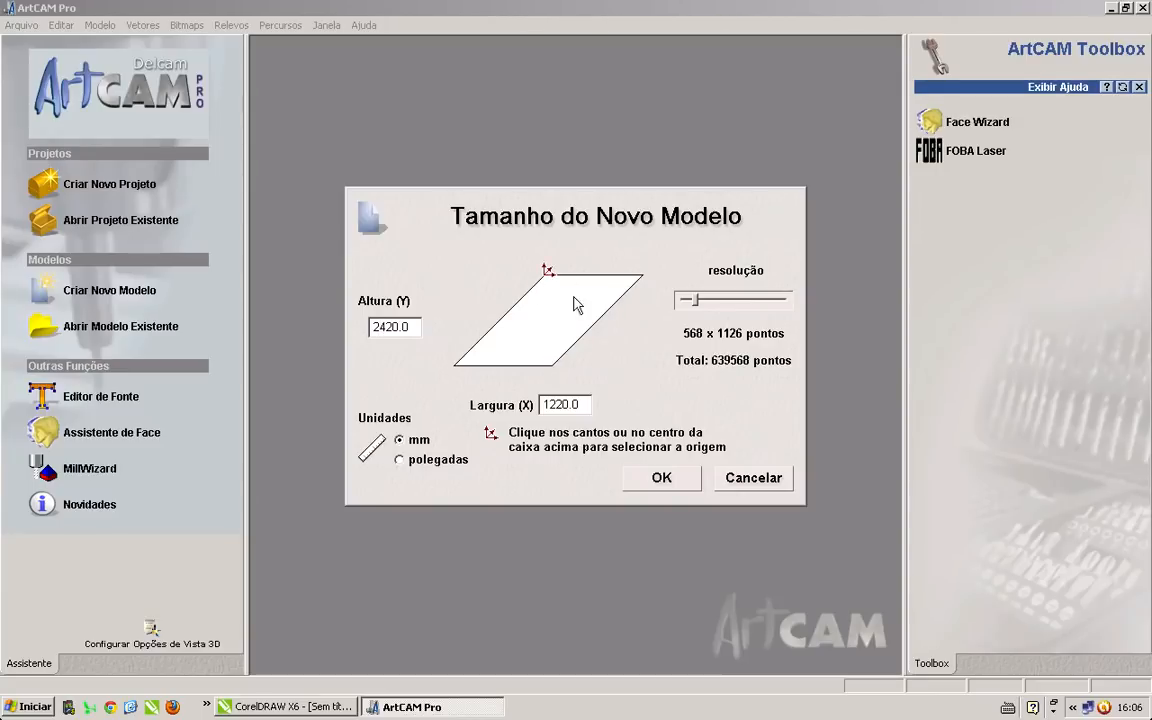
pyautogui.click(457, 366)
pyautogui.click(660, 484)
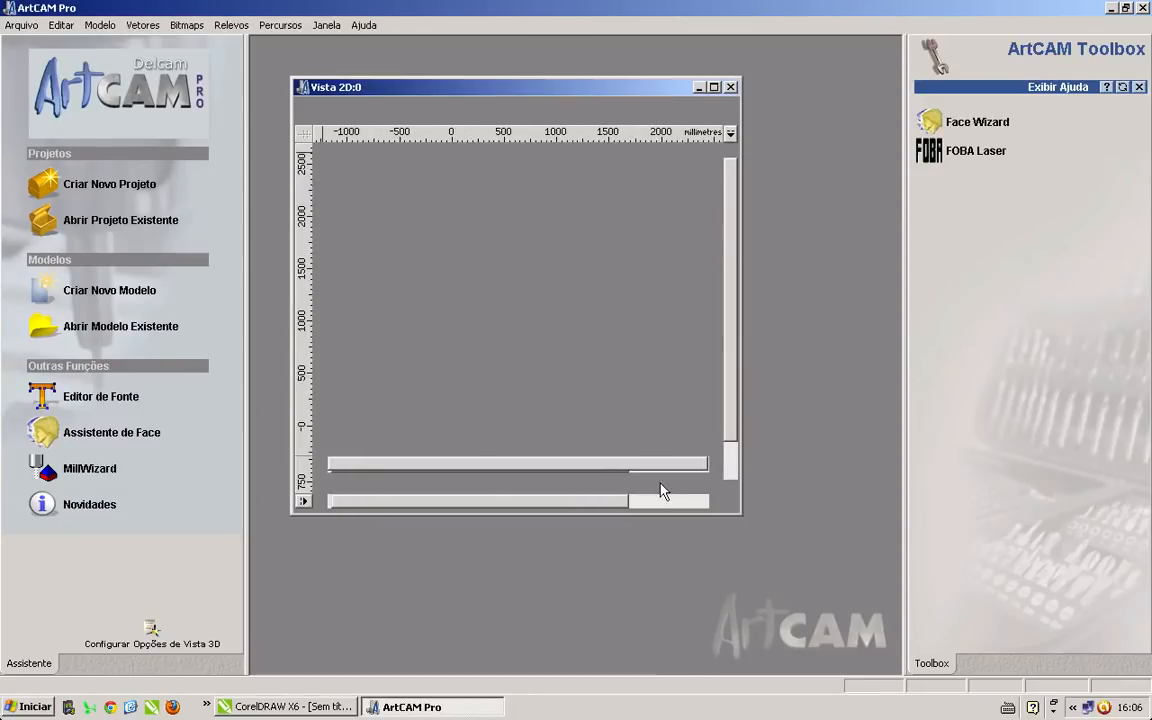
pyautogui.click(714, 88)
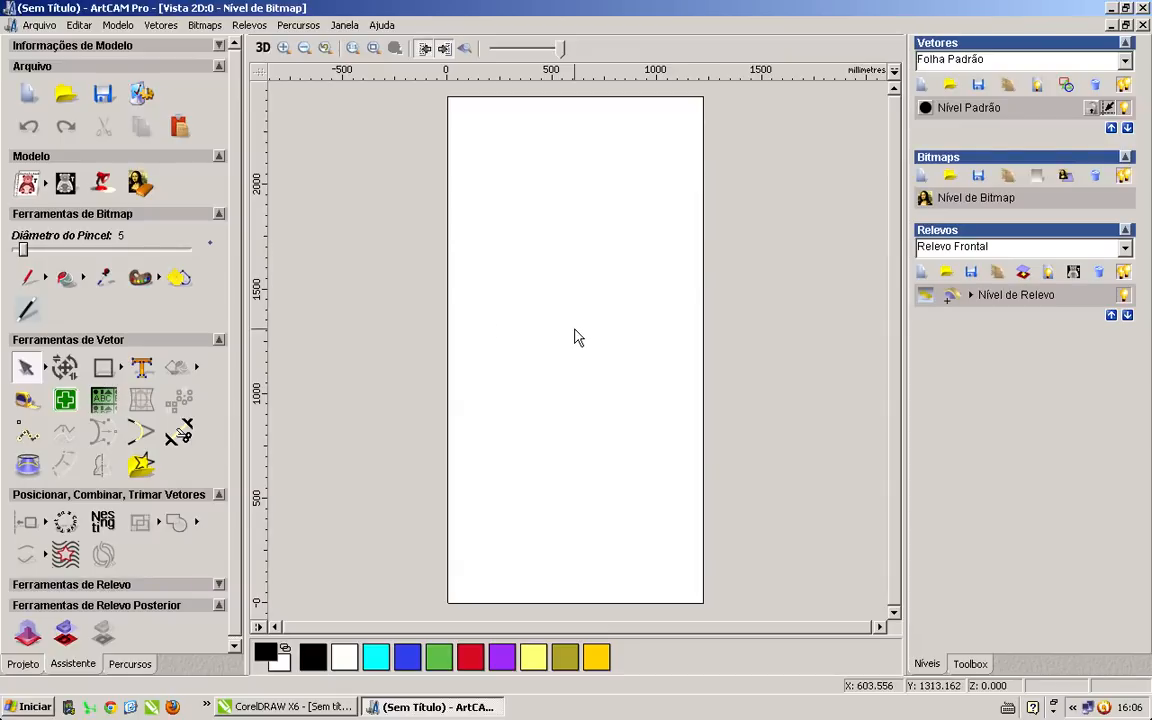
# Import aula.dwg from the AULA folder in Router Geral as vectors centred on the page, and delete the imported vectors.
pyautogui.click(159, 25)
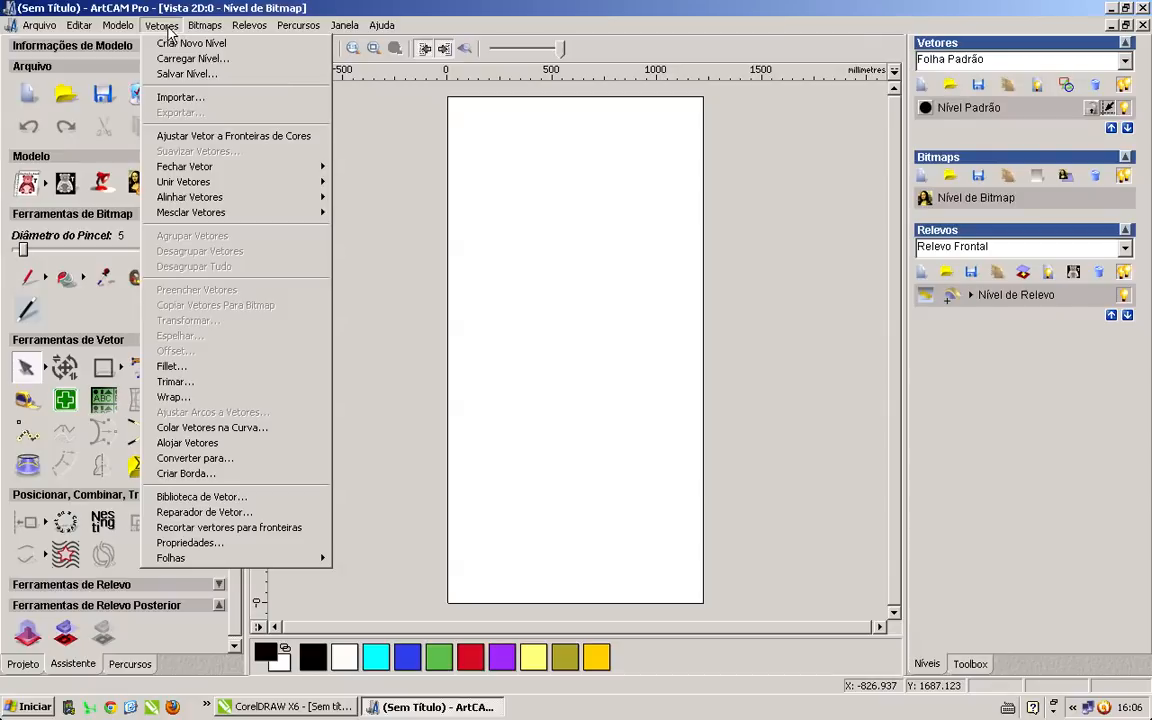
pyautogui.click(203, 100)
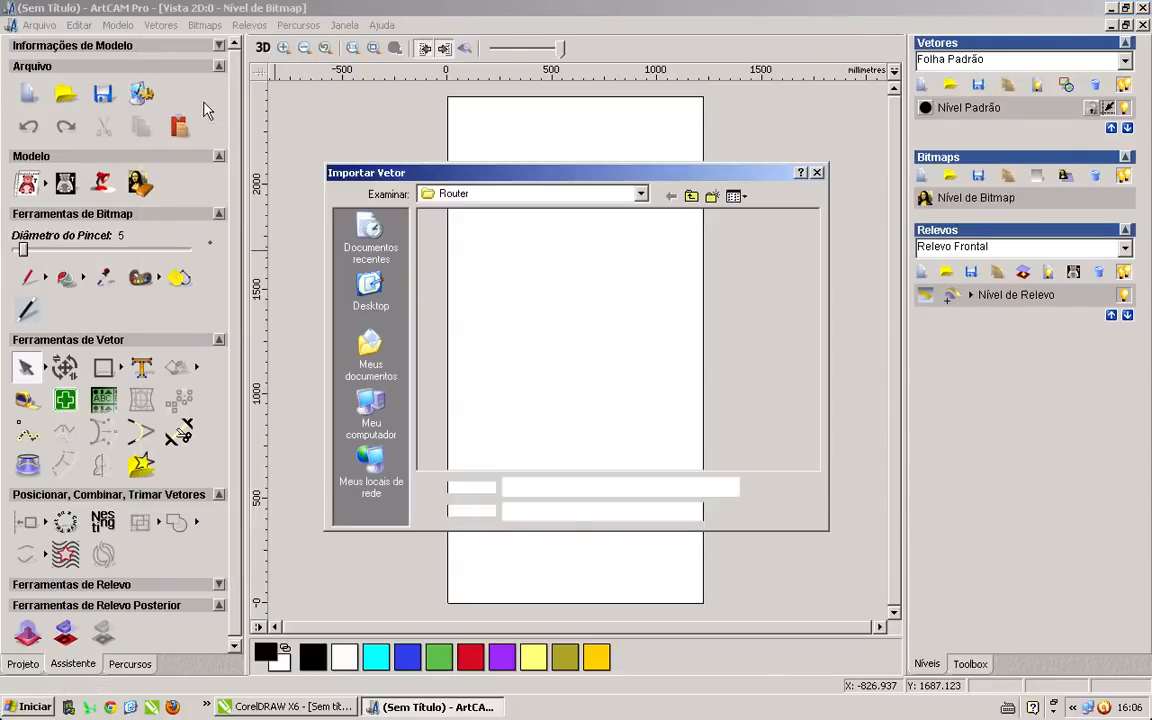
pyautogui.click(463, 195)
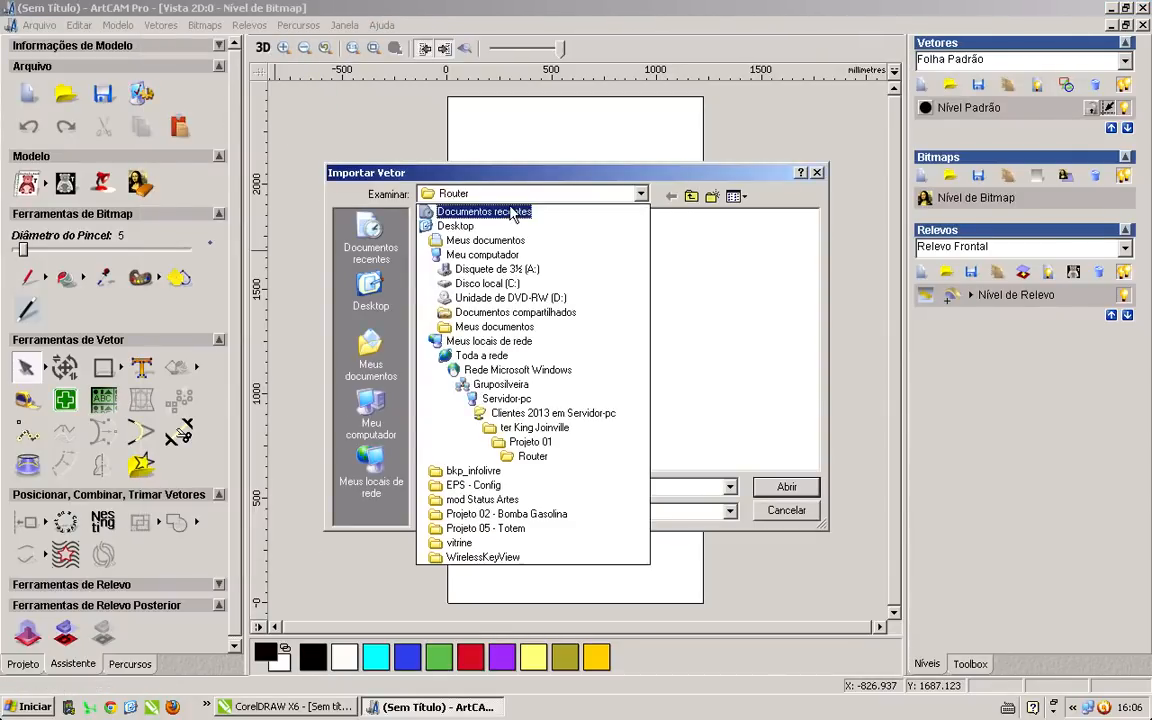
pyautogui.click(581, 402)
pyautogui.doubleClick(478, 322)
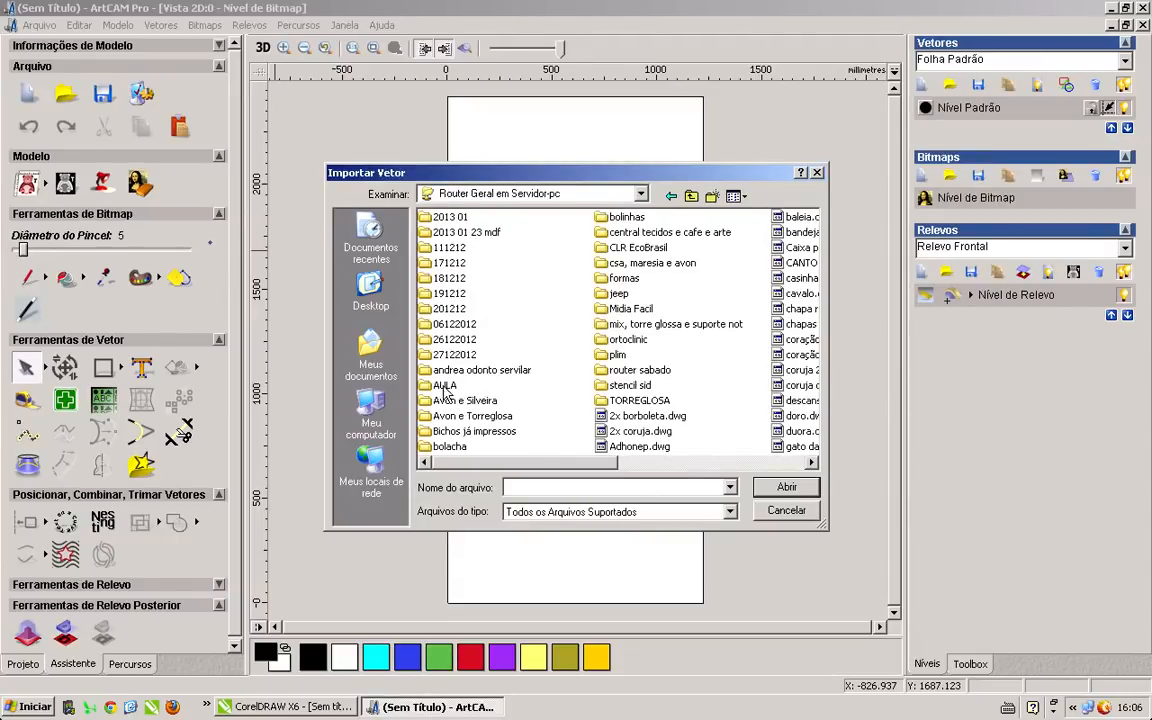
pyautogui.doubleClick(445, 385)
pyautogui.click(451, 218)
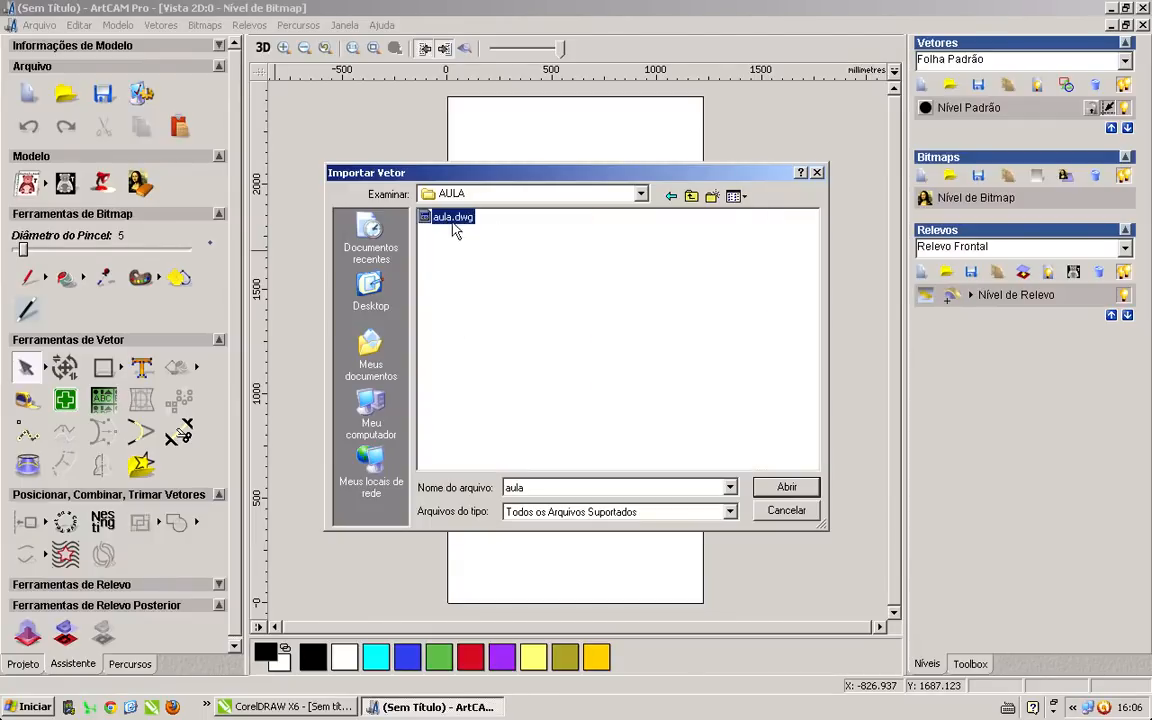
pyautogui.click(781, 487)
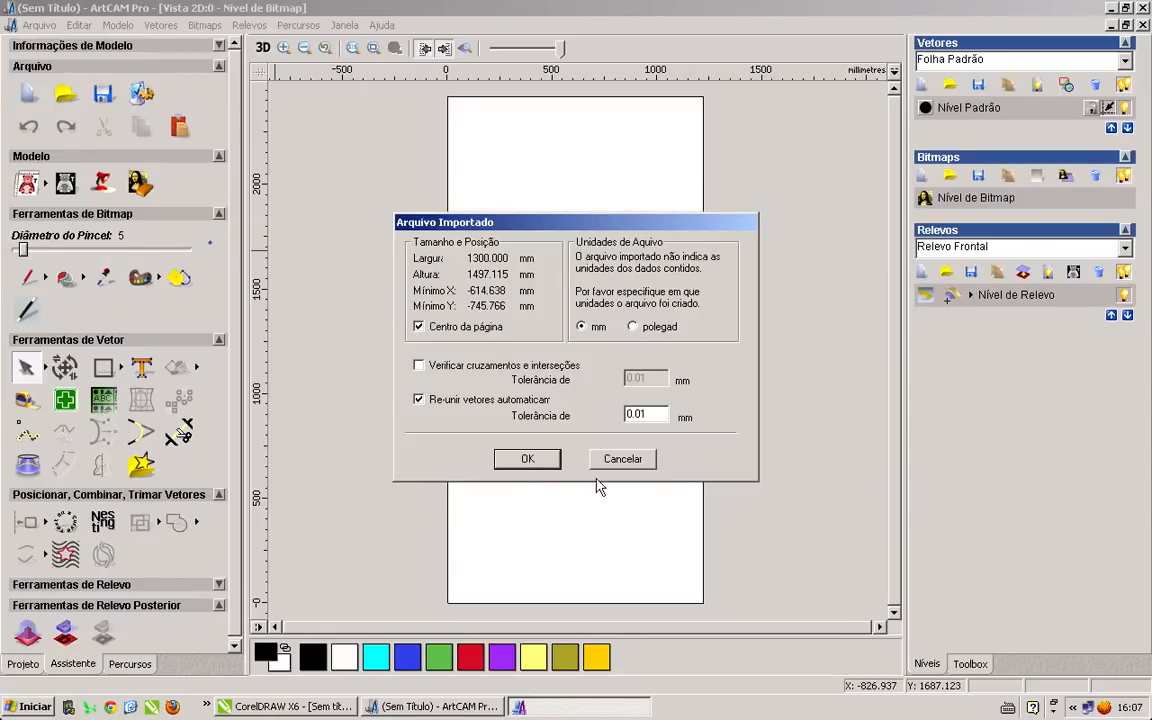
pyautogui.click(526, 458)
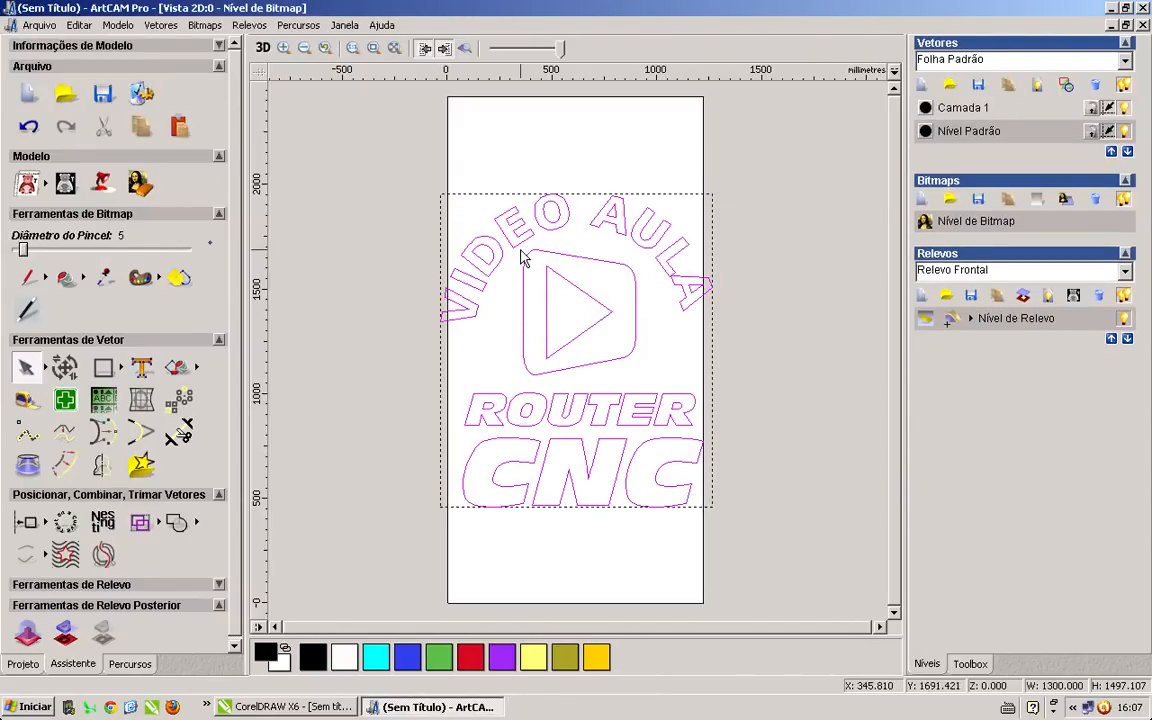
pyautogui.press('Delete')
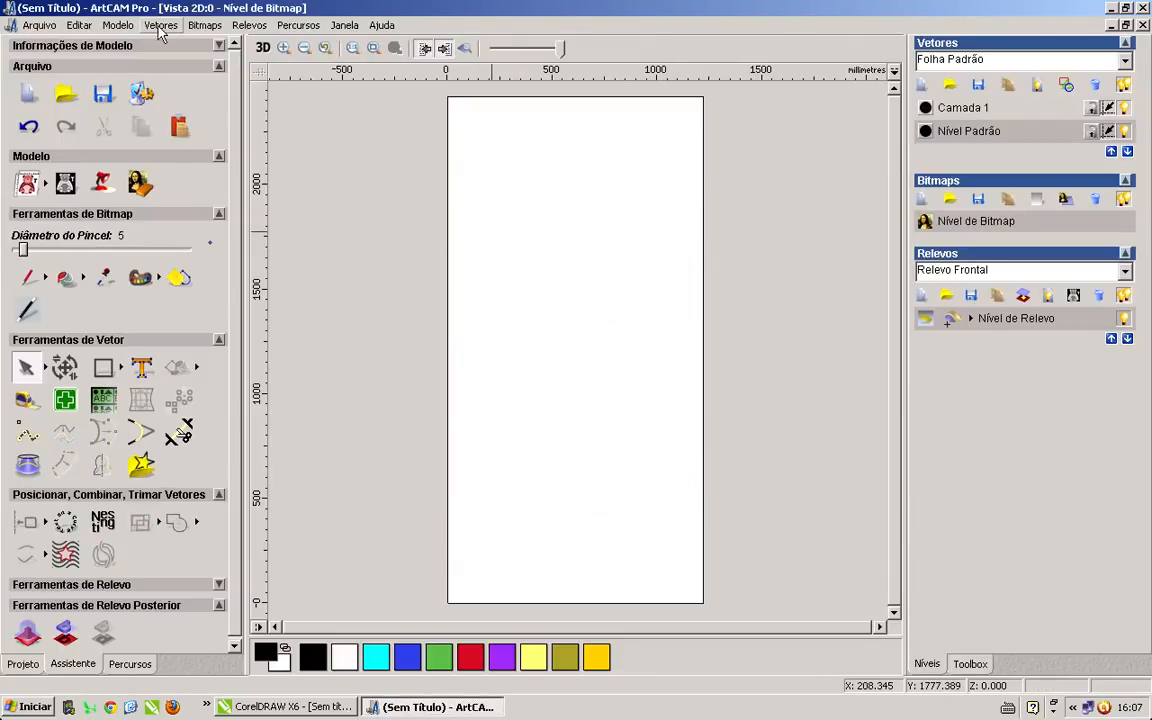
# Import the vectors from aula.dwg again in millimetres, centred on the page, automatically rejoining vectors with a 0.01 mm tolerance.
pyautogui.click(158, 26)
pyautogui.click(180, 97)
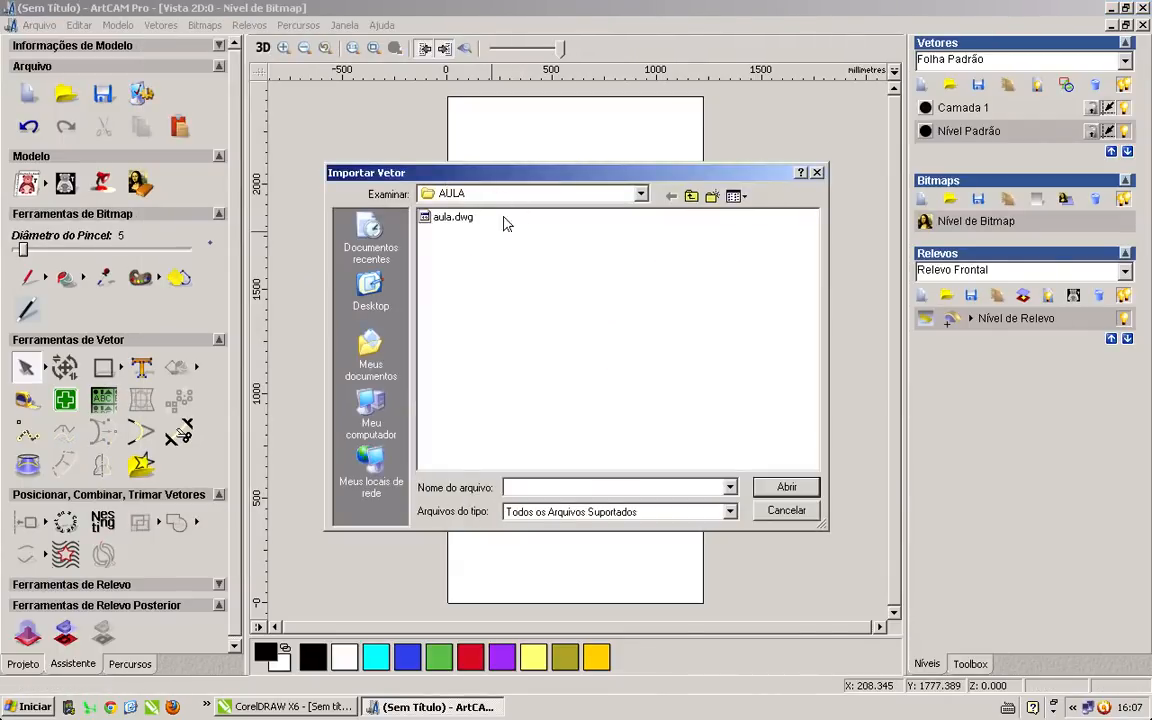
pyautogui.click(455, 218)
pyautogui.doubleClick(458, 220)
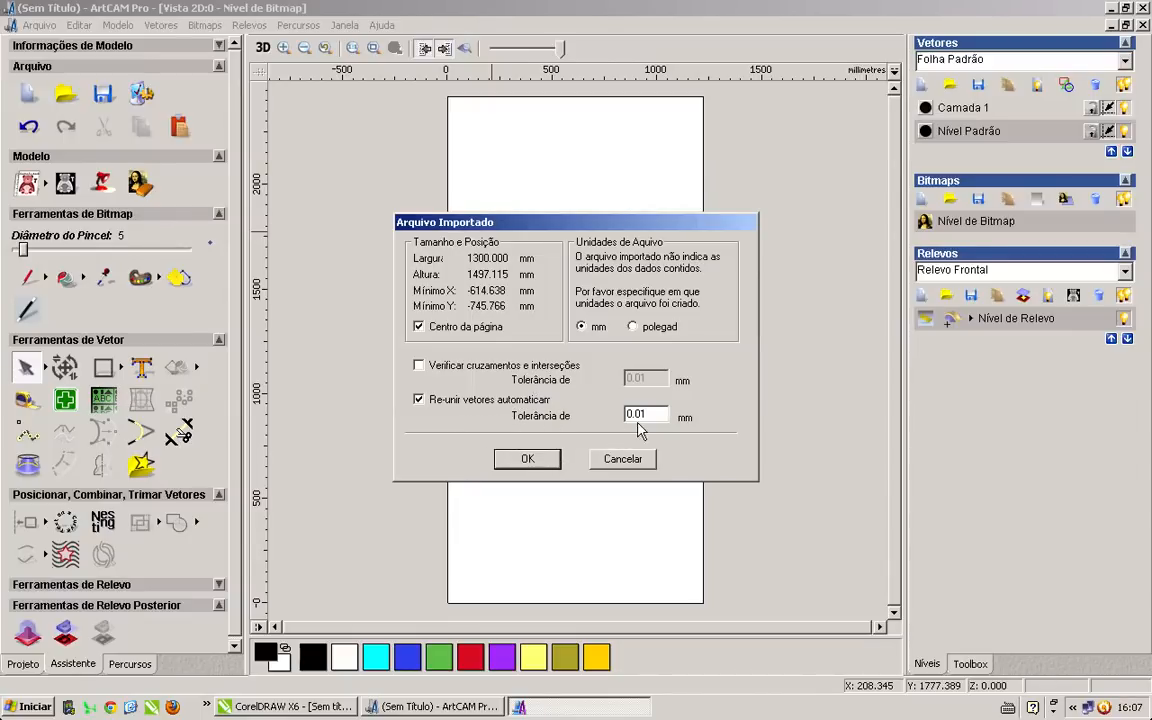
pyautogui.click(520, 458)
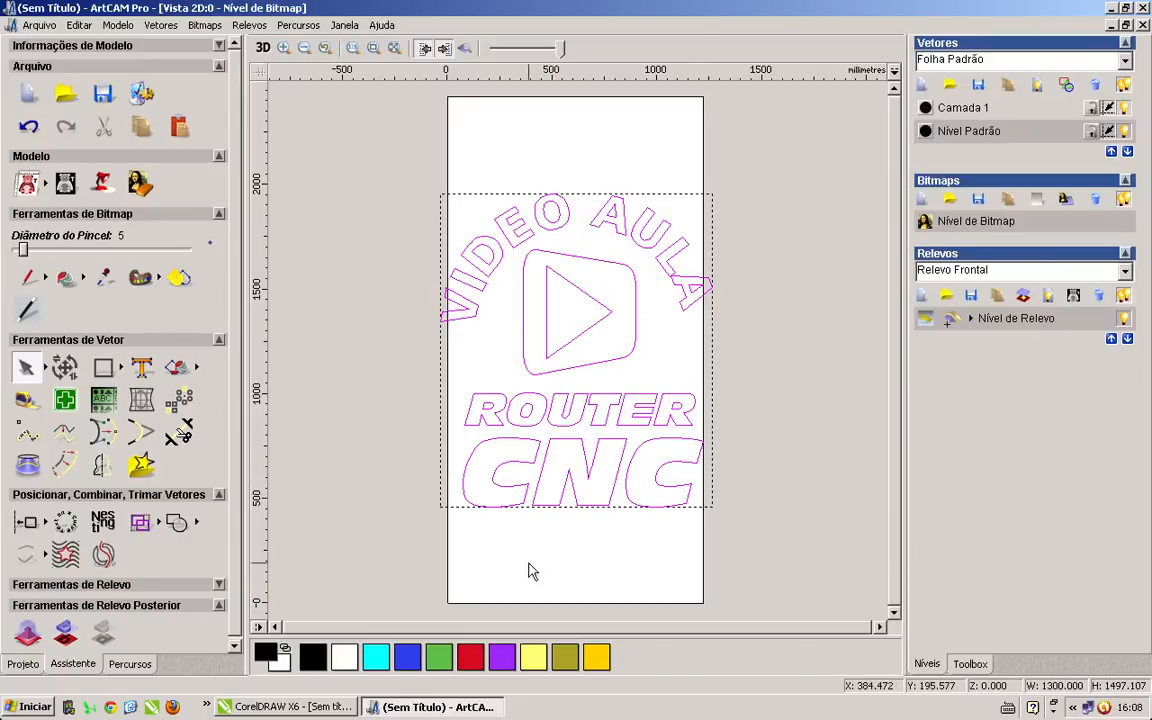
# Try resizing the imported logo in Transform Vectors with width and height linked, ending with a new width of 1300 mm.
pyautogui.click(65, 369)
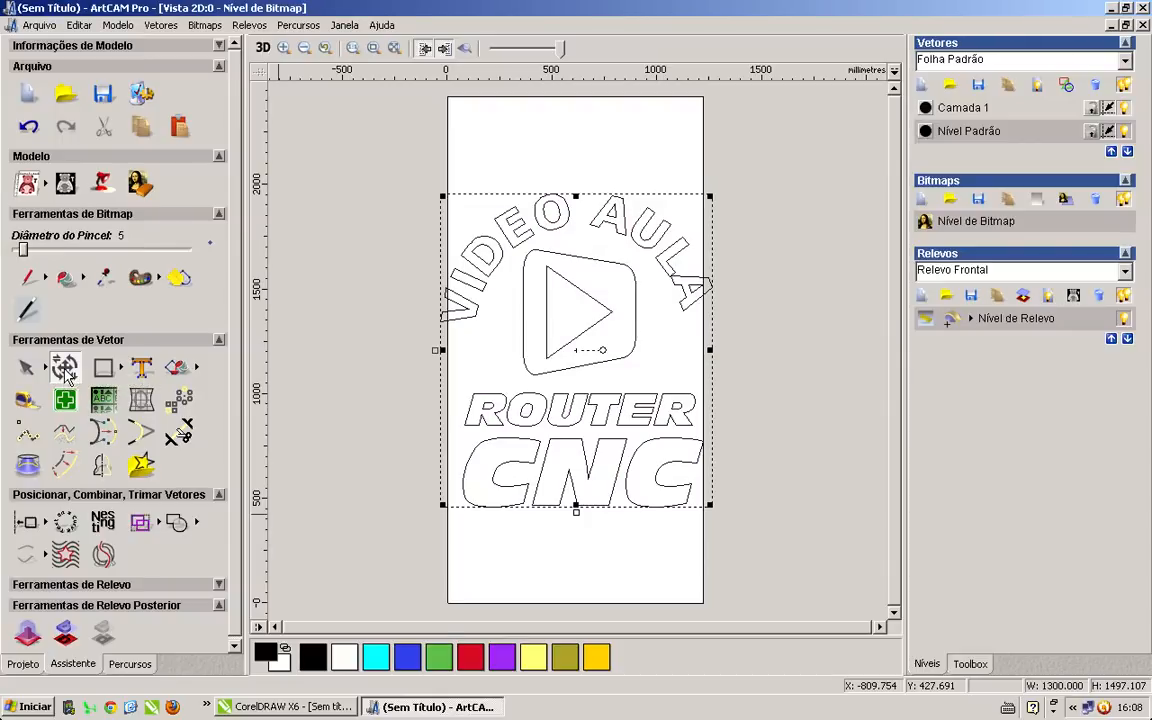
pyautogui.doubleClick(65, 369)
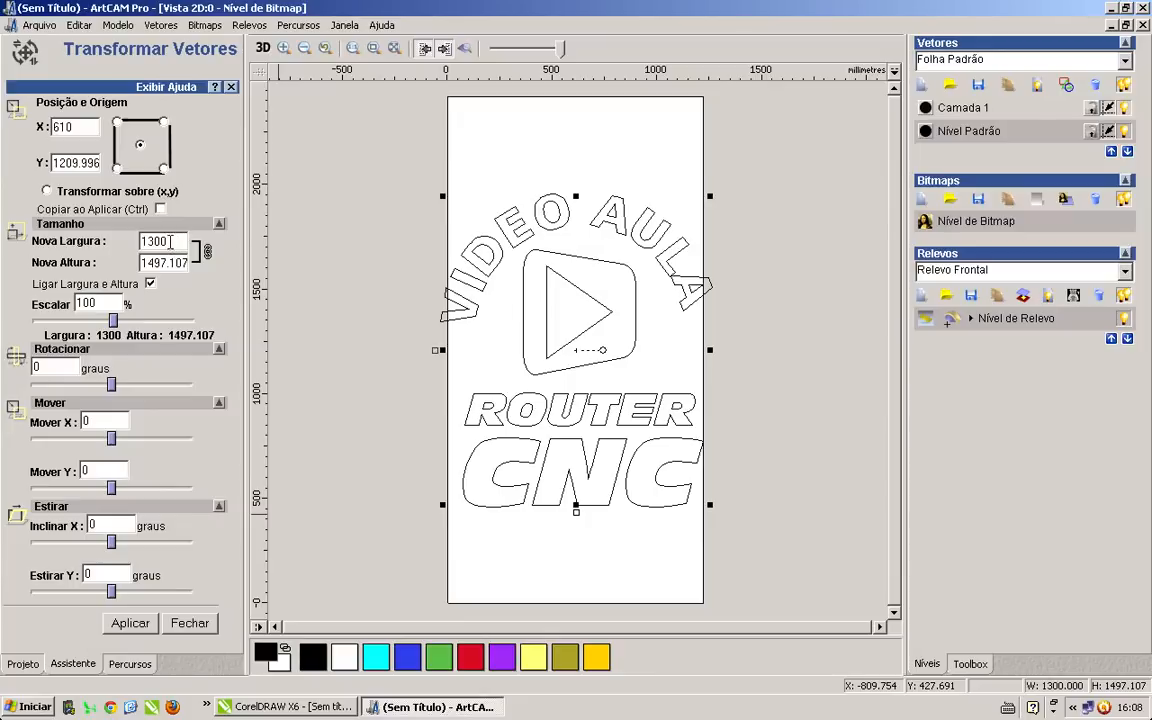
pyautogui.moveTo(172, 241); pyautogui.dragTo(114, 241)
pyautogui.click(141, 261)
pyautogui.click(131, 623)
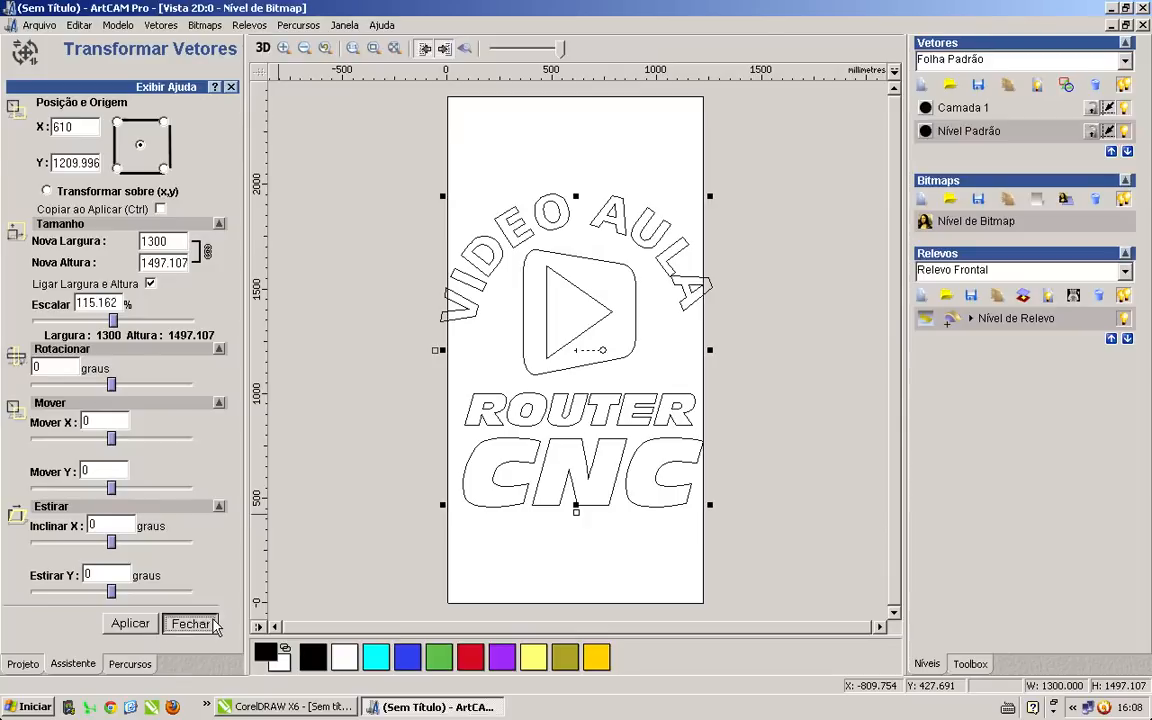
# Open the Vector Doctor, move the L of AULA so it overlaps the final A, and identify problems in all vectors.
pyautogui.click(189, 623)
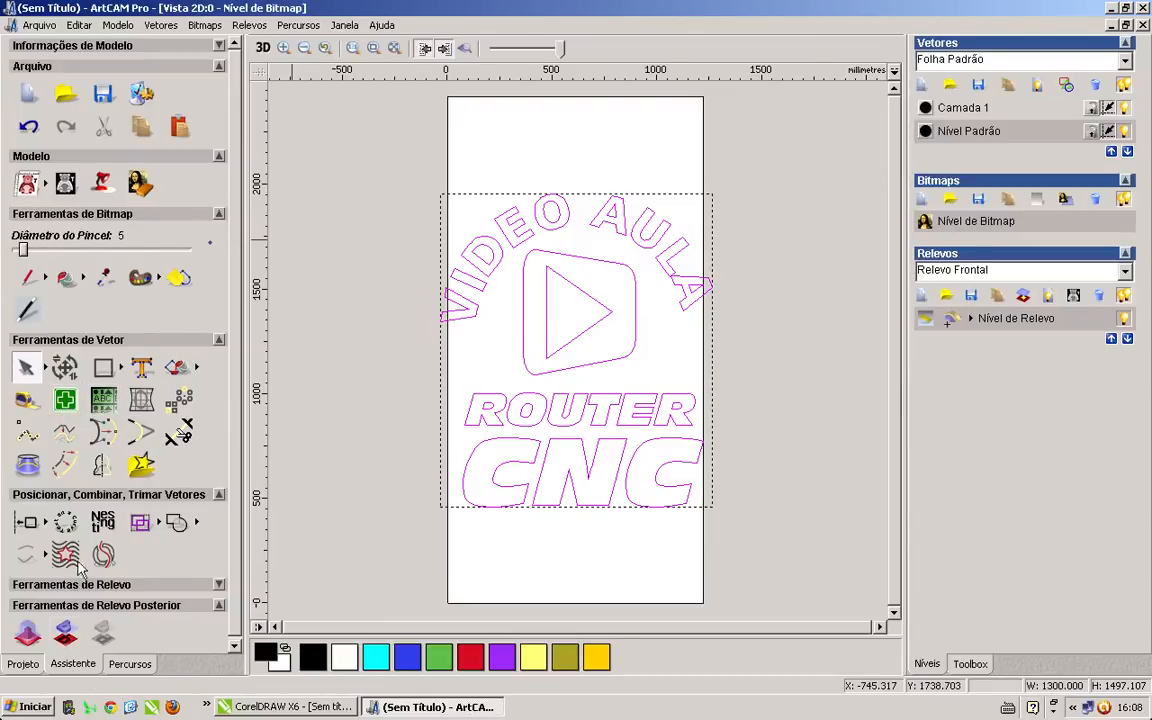
pyautogui.click(77, 404)
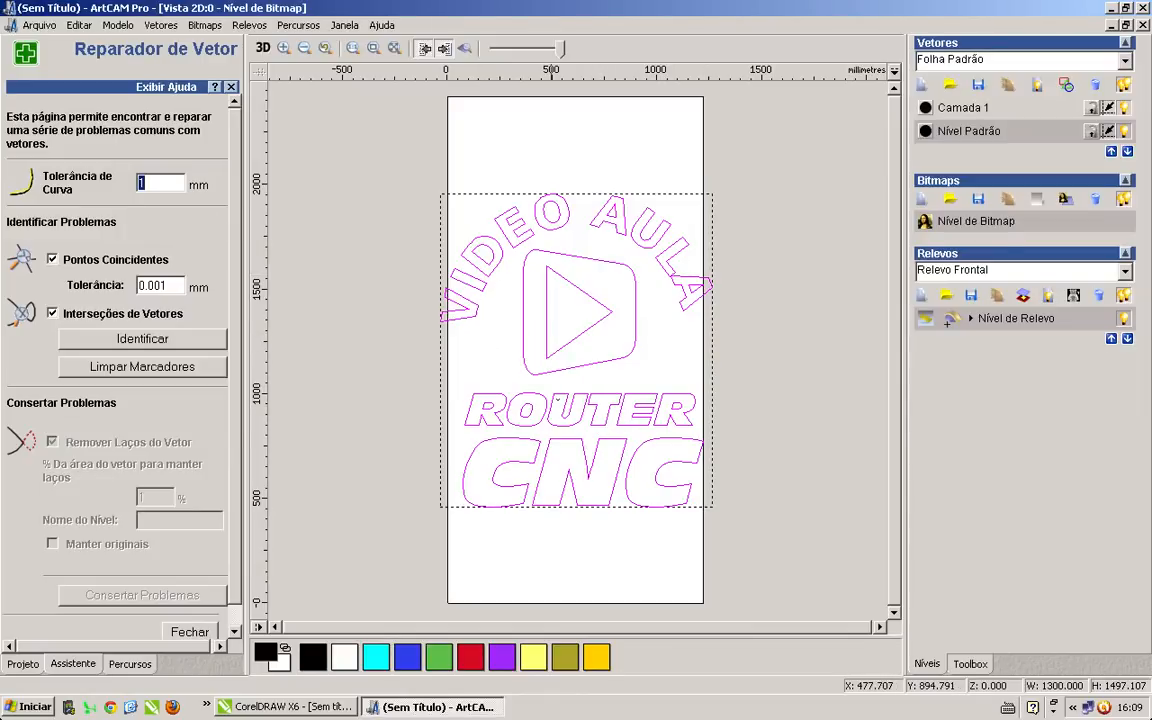
pyautogui.click(545, 163)
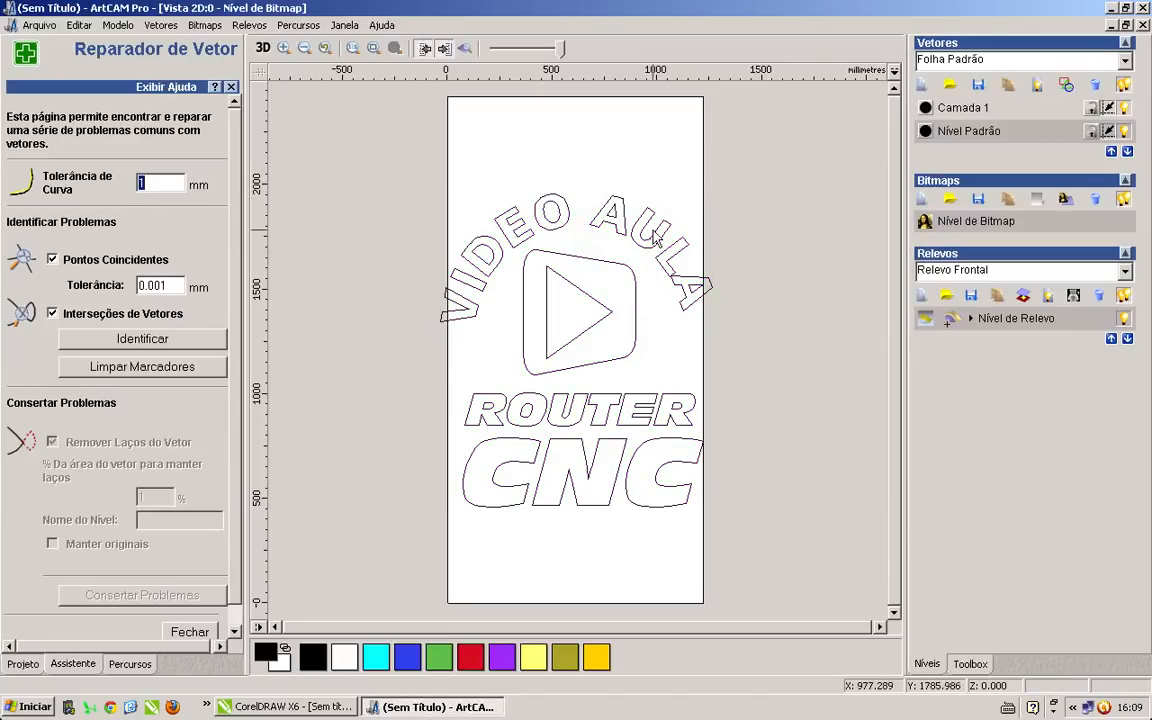
pyautogui.click(683, 255)
pyautogui.moveTo(686, 243); pyautogui.dragTo(690, 255)
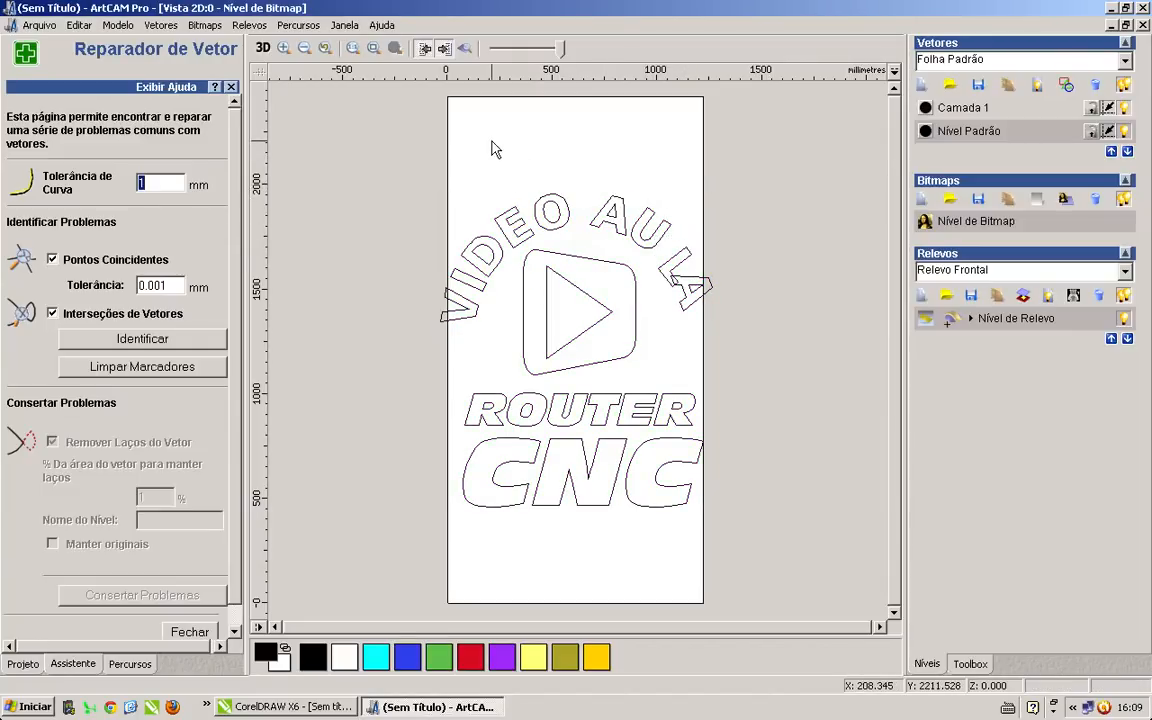
pyautogui.hotkey('ctrl', 'a')
pyautogui.click(188, 338)
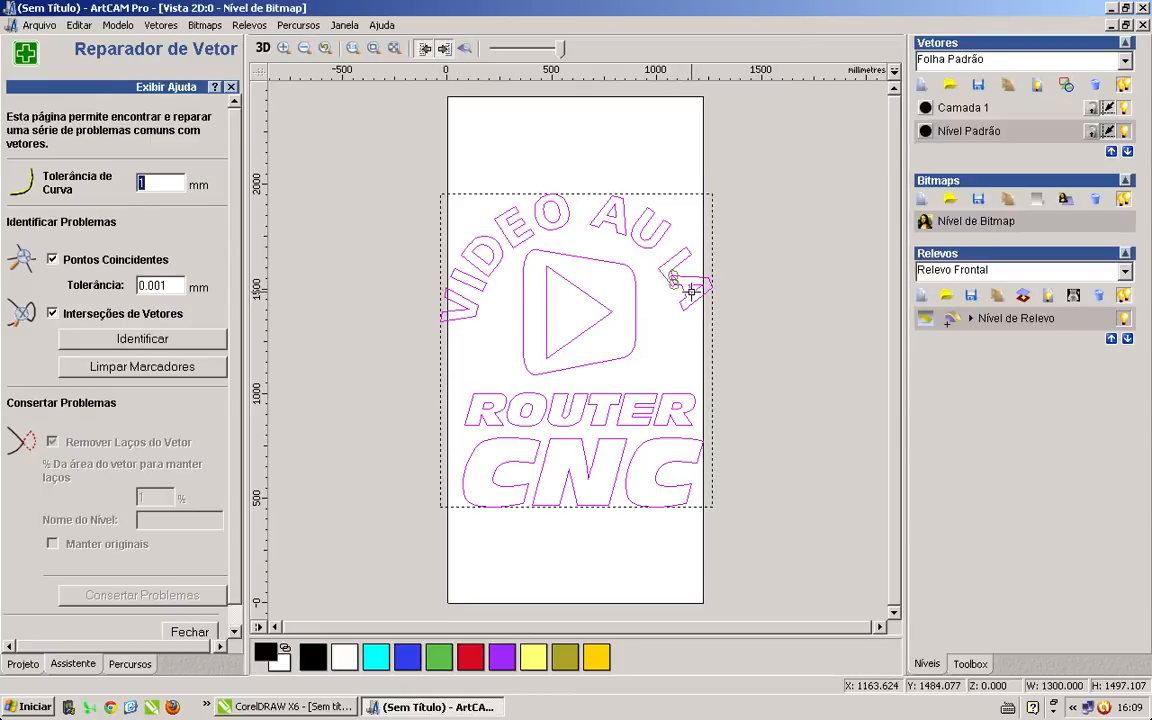
# Move the L of AULA away from the final A so the two letters do not intersect.
pyautogui.scroll(5, 691, 291)
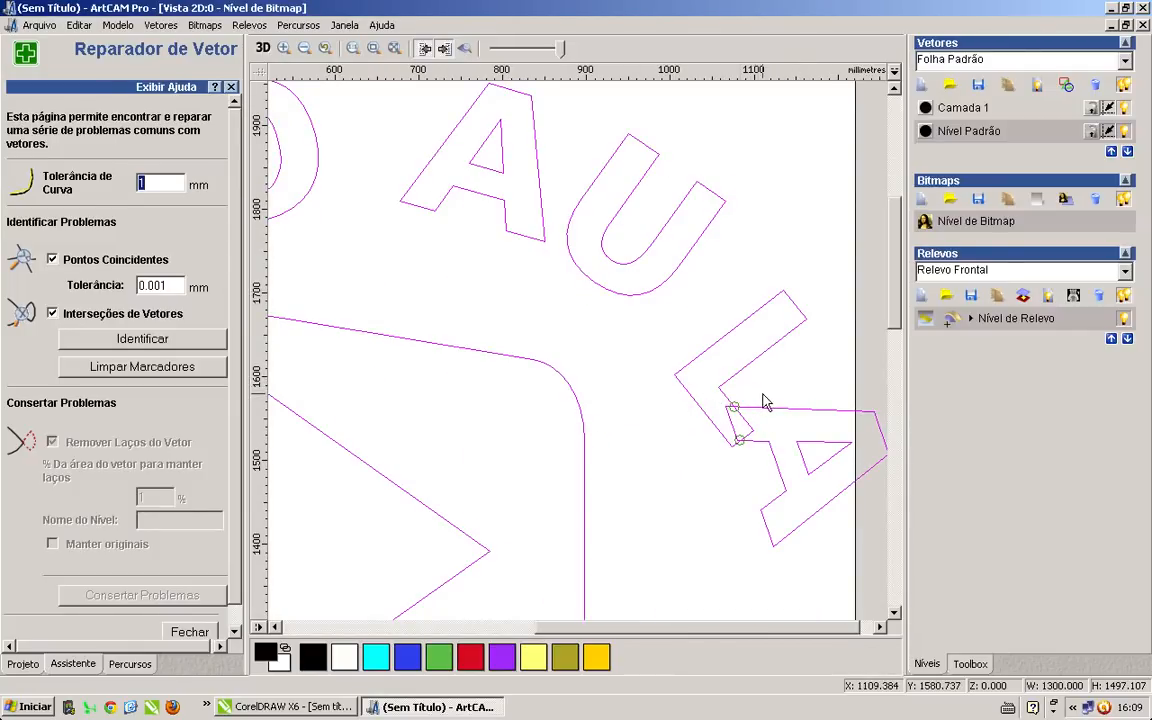
pyautogui.click(733, 380)
pyautogui.click(733, 374)
pyautogui.moveTo(723, 371); pyautogui.dragTo(694, 357)
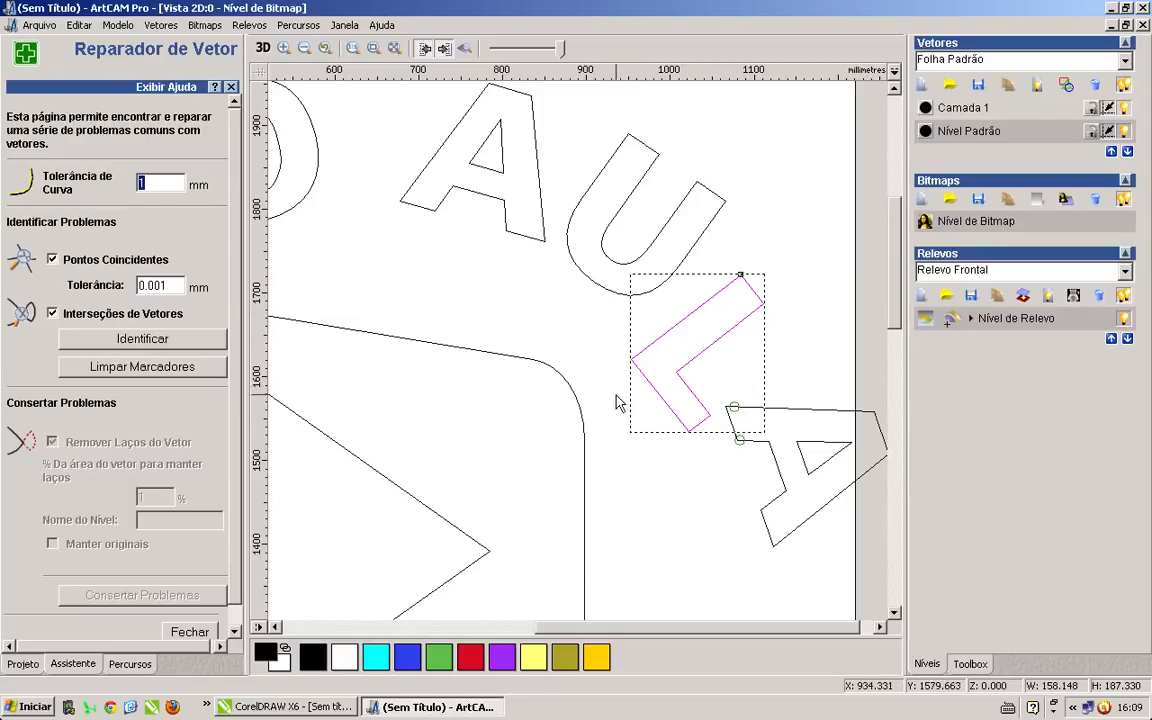
# Check all vectors again for coincident points and intersections, and close the Vector Doctor.
pyautogui.scroll(-1, 620, 390)
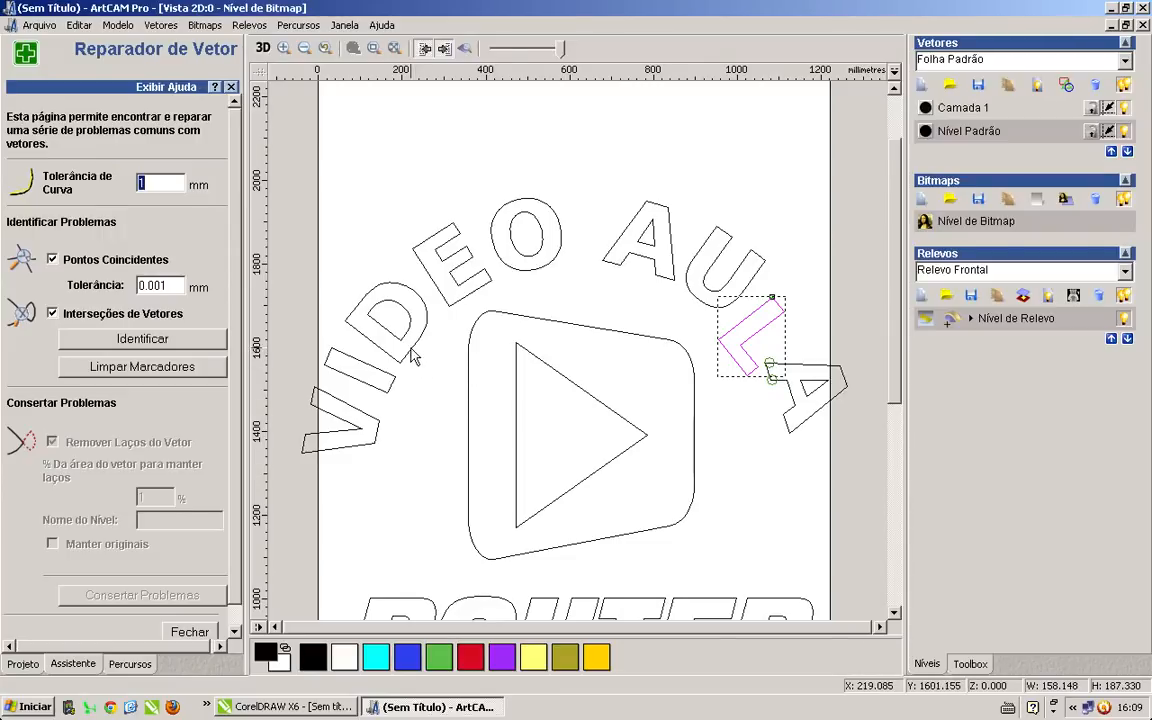
pyautogui.hotkey('ctrl', 'a')
pyautogui.click(166, 341)
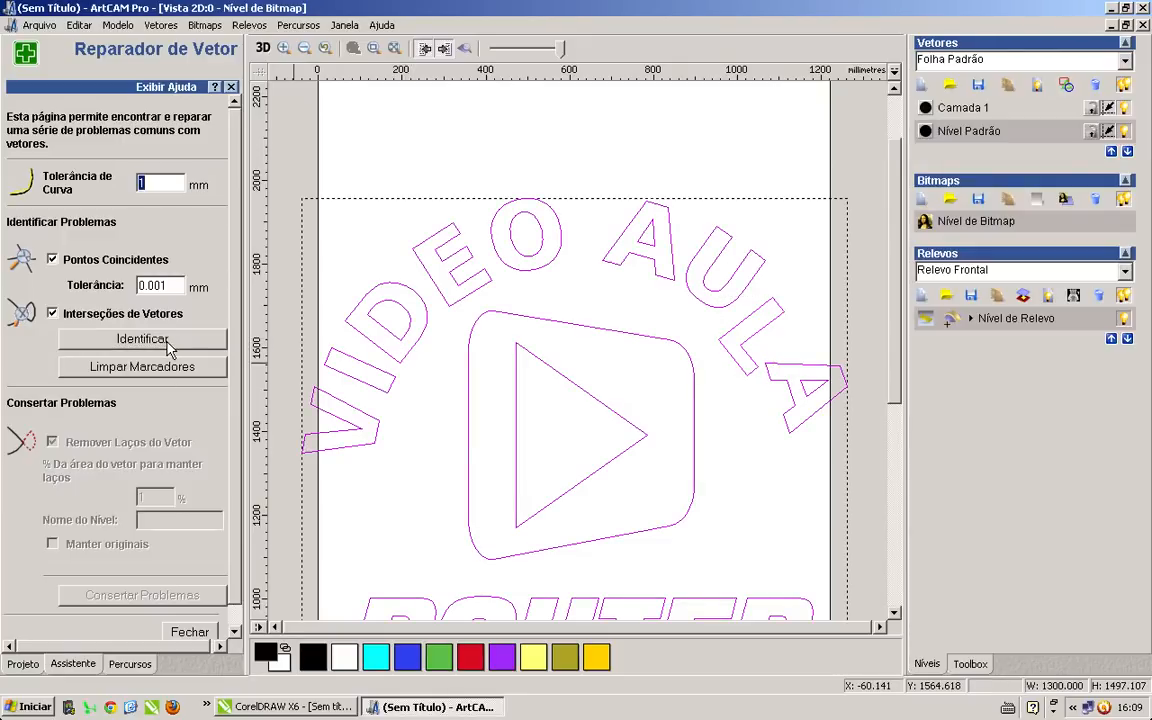
pyautogui.scroll(-2, 494, 383)
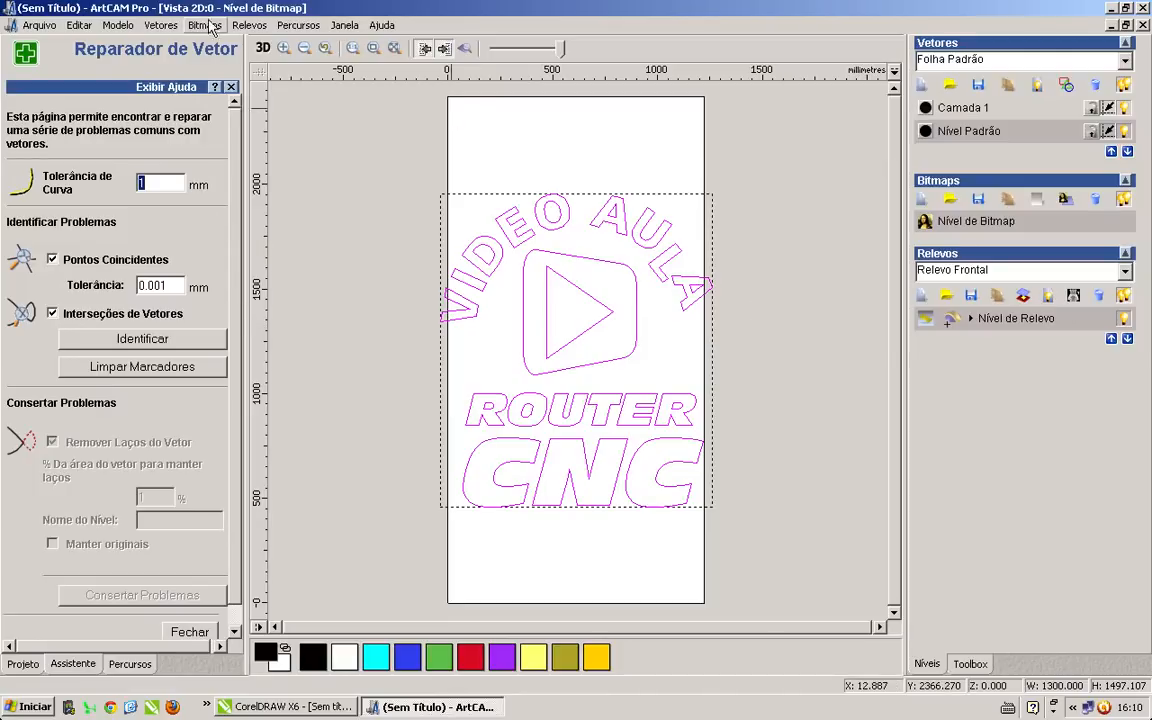
pyautogui.click(231, 88)
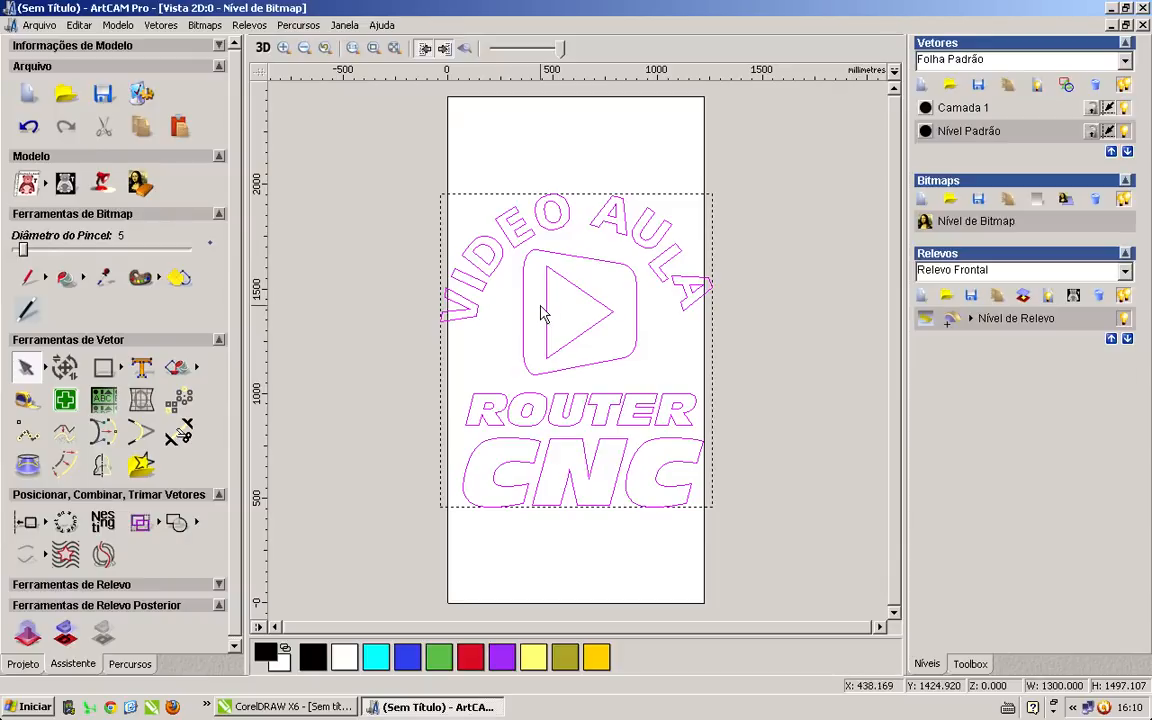
# Move the play triangle out of its rounded frame to the empty area beyond the sheet's right edge.
pyautogui.click(404, 239)
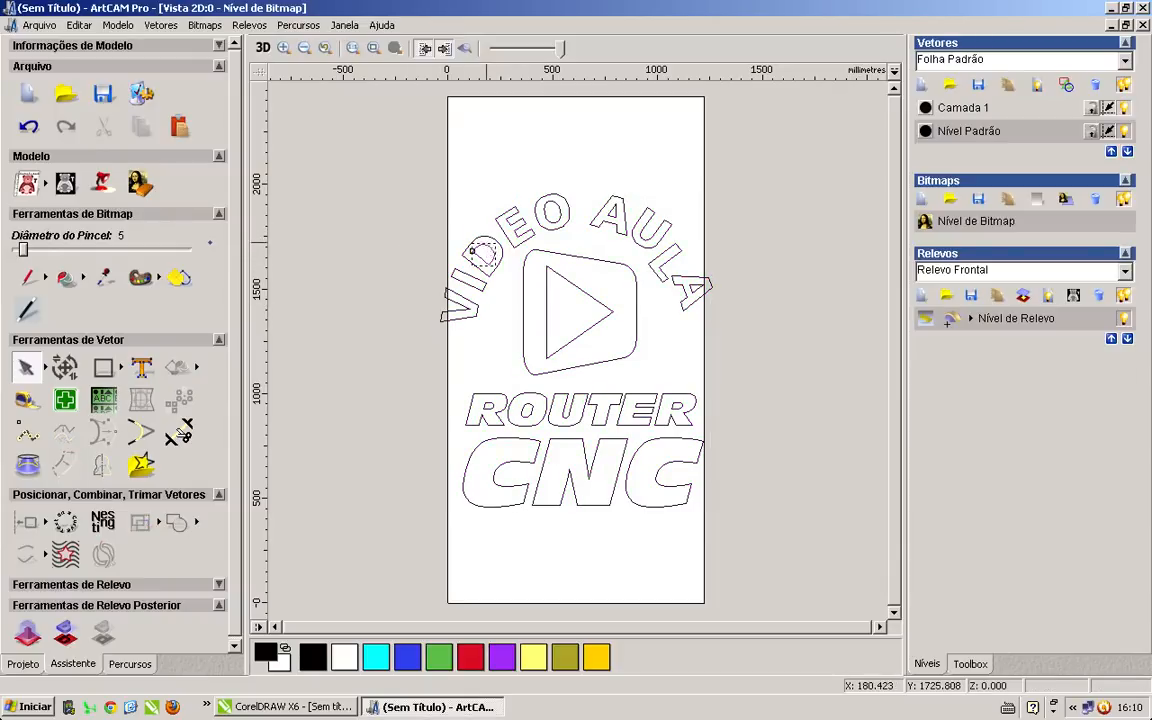
pyautogui.click(486, 255)
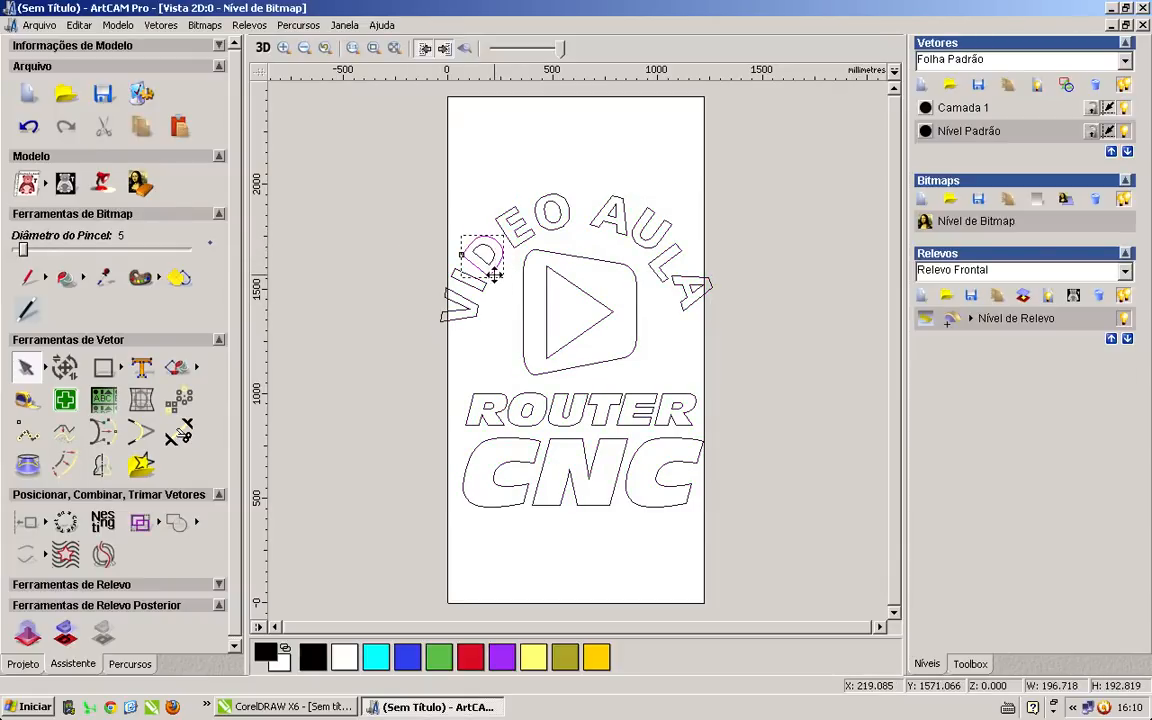
pyautogui.click(547, 305)
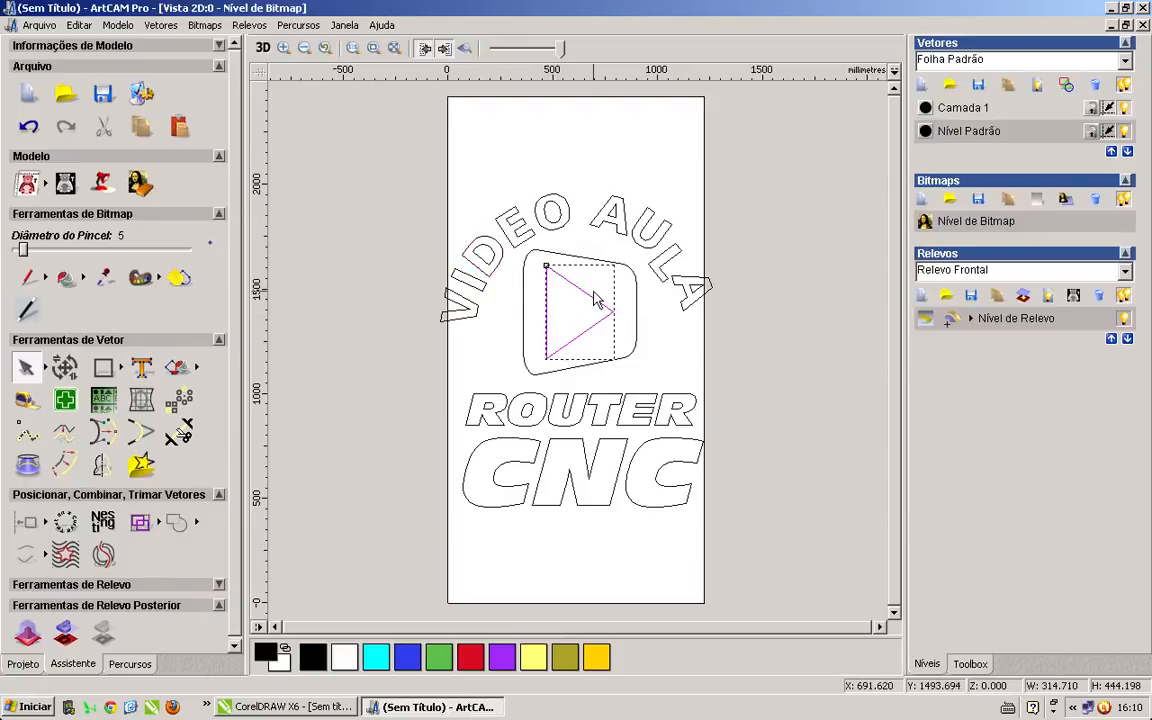
pyautogui.moveTo(596, 300); pyautogui.dragTo(790, 310)
pyautogui.click(788, 301)
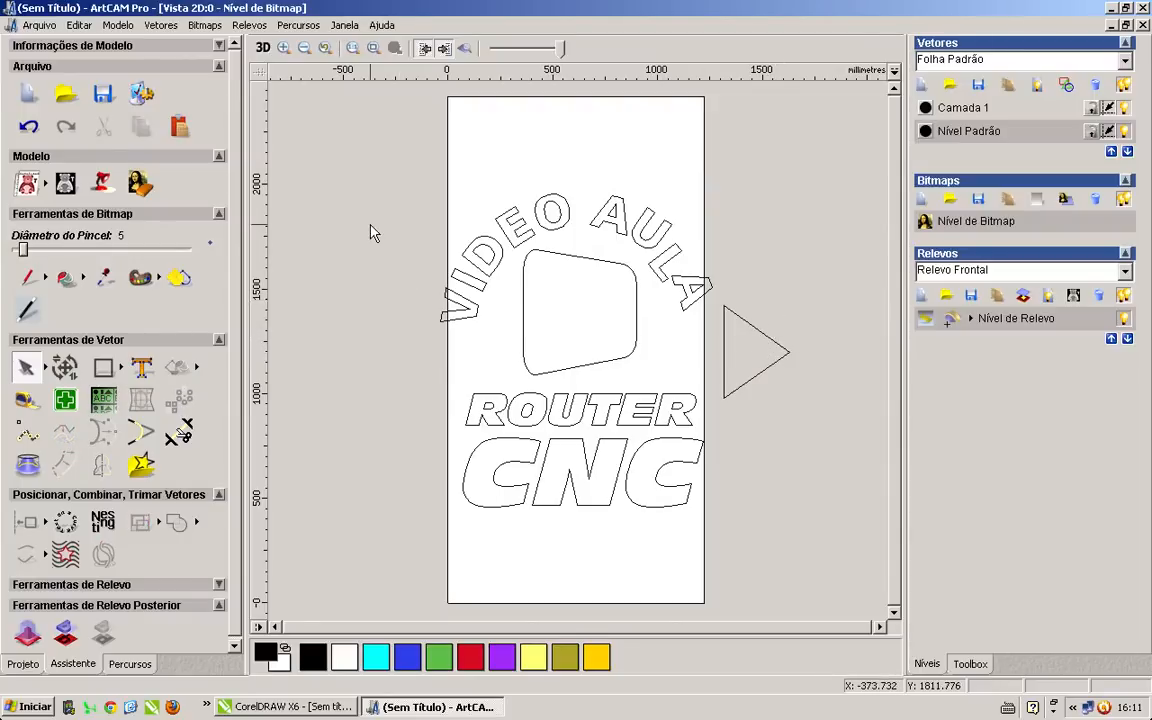
# Select all vectors for nesting and review the tool diameter, toolpath clearance and sheet margin settings.
pyautogui.hotkey('ctrl', 'a')
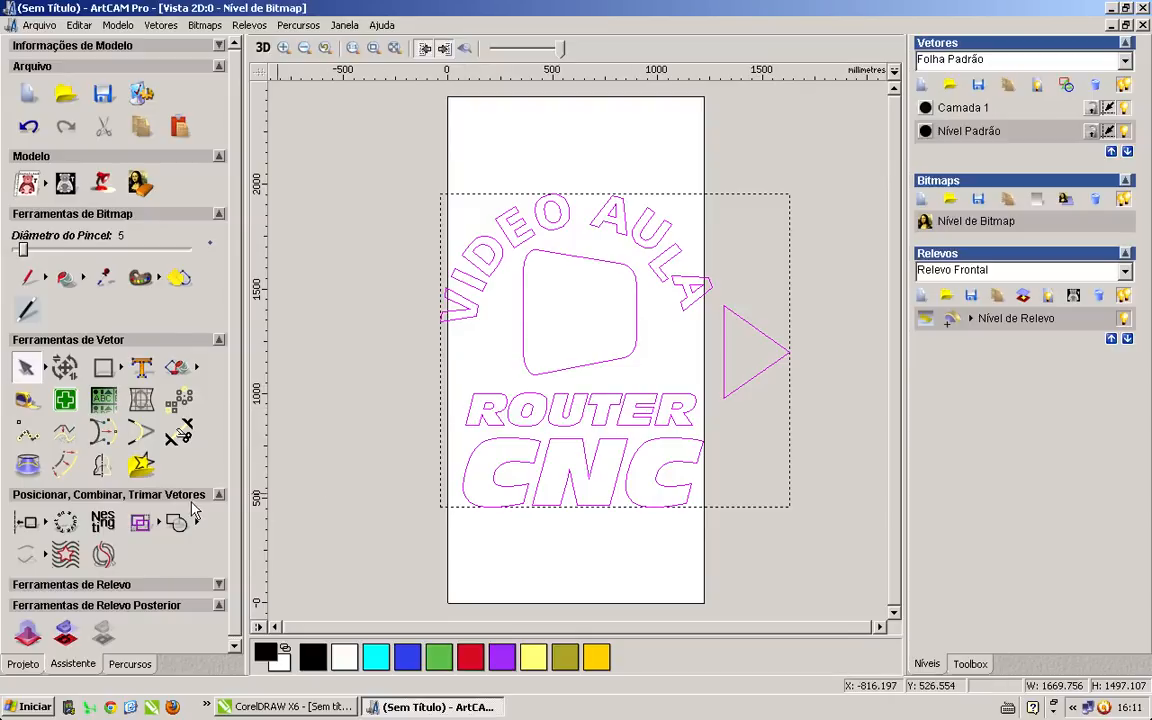
pyautogui.click(112, 529)
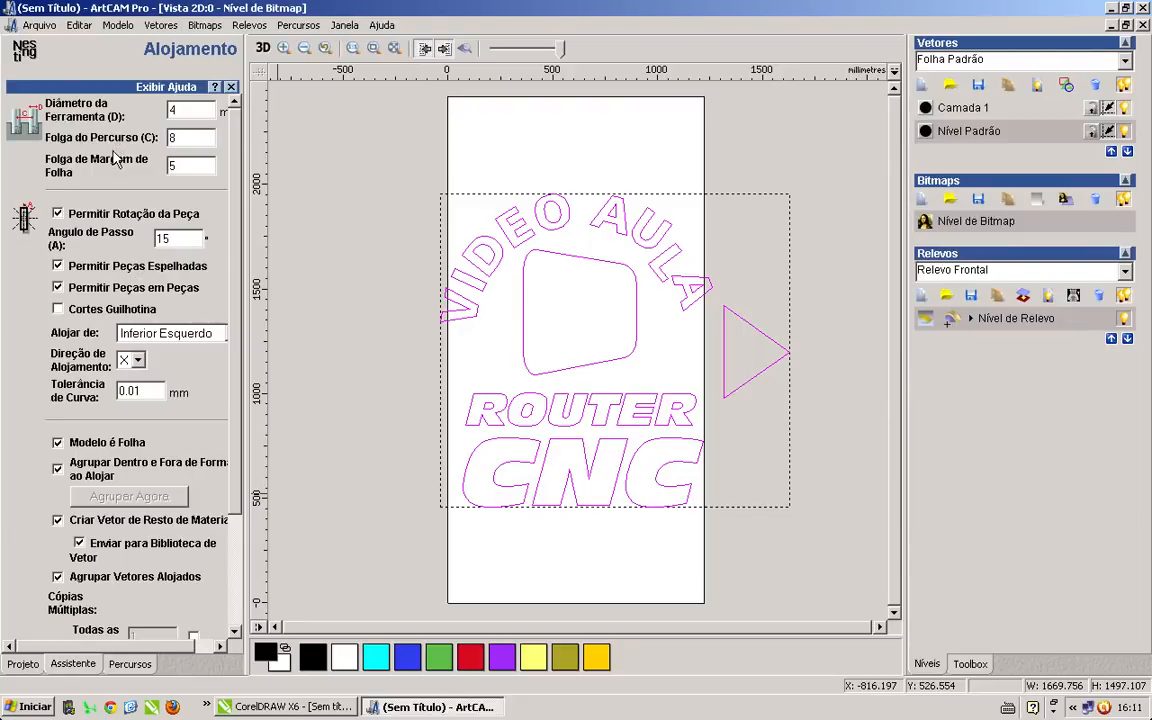
pyautogui.doubleClick(168, 109)
pyautogui.moveTo(182, 142); pyautogui.dragTo(161, 141)
pyautogui.moveTo(185, 108); pyautogui.dragTo(168, 137)
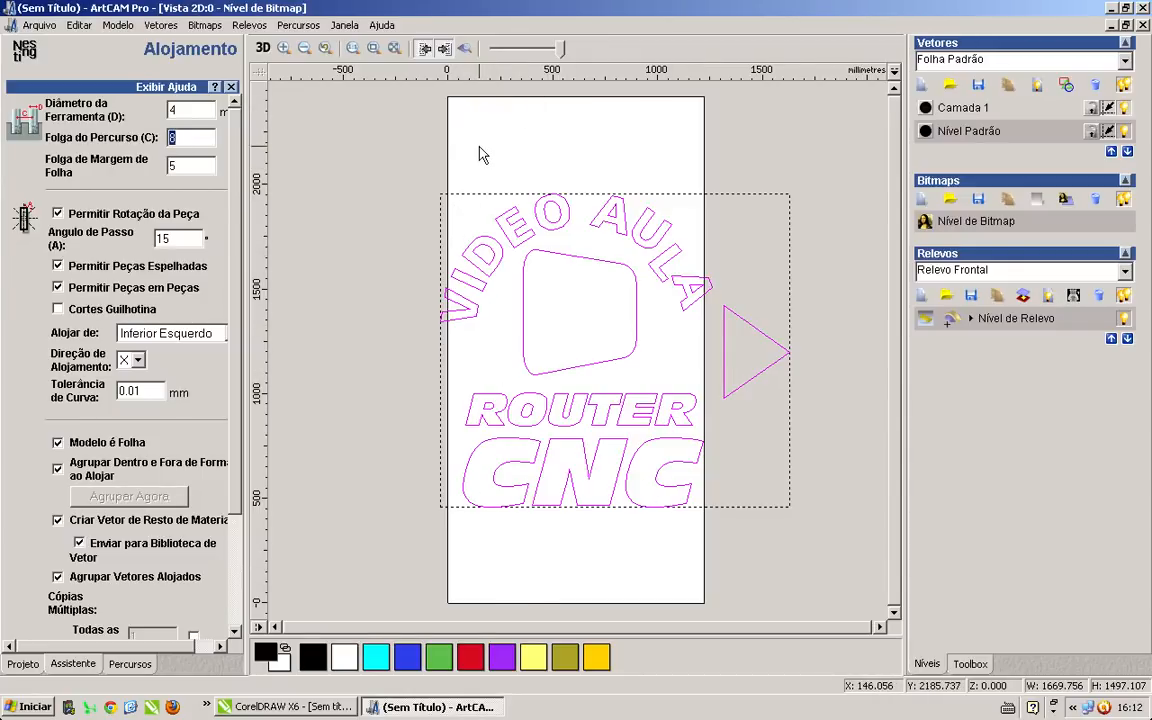
pyautogui.press('Tab')
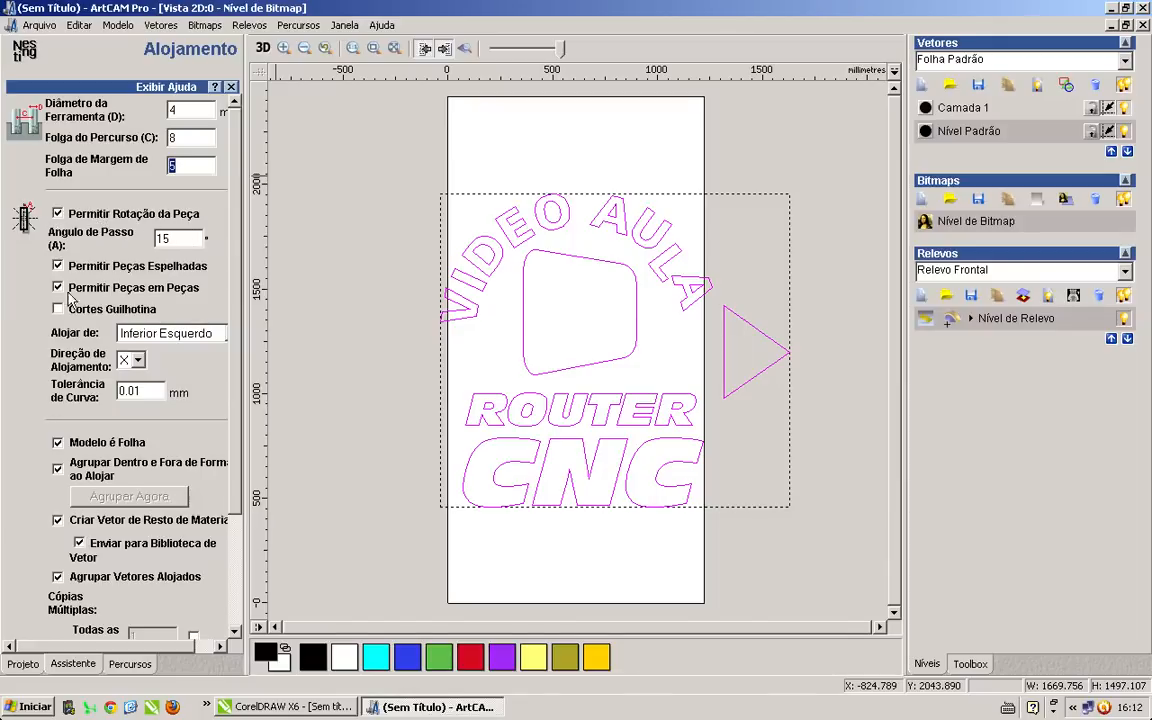
# Set the part rotation step angle to 45 degrees, with nesting from Inferior Esquerdo in the X direction.
pyautogui.doubleClick(162, 239)
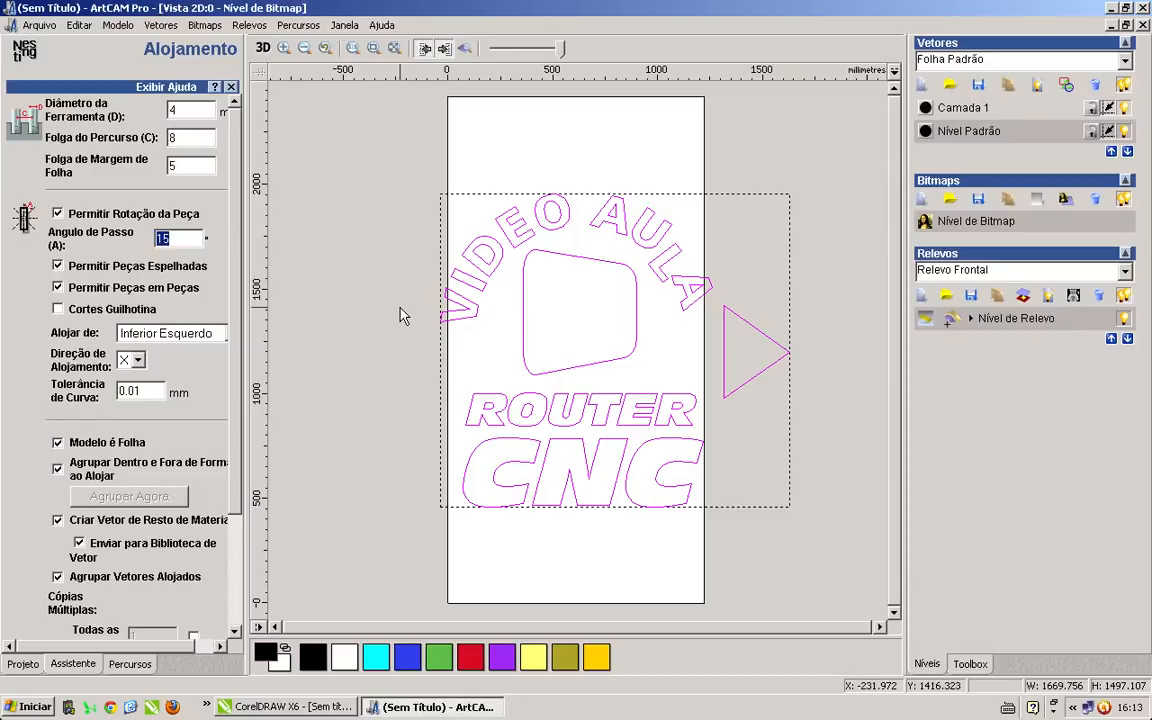
pyautogui.write('45')
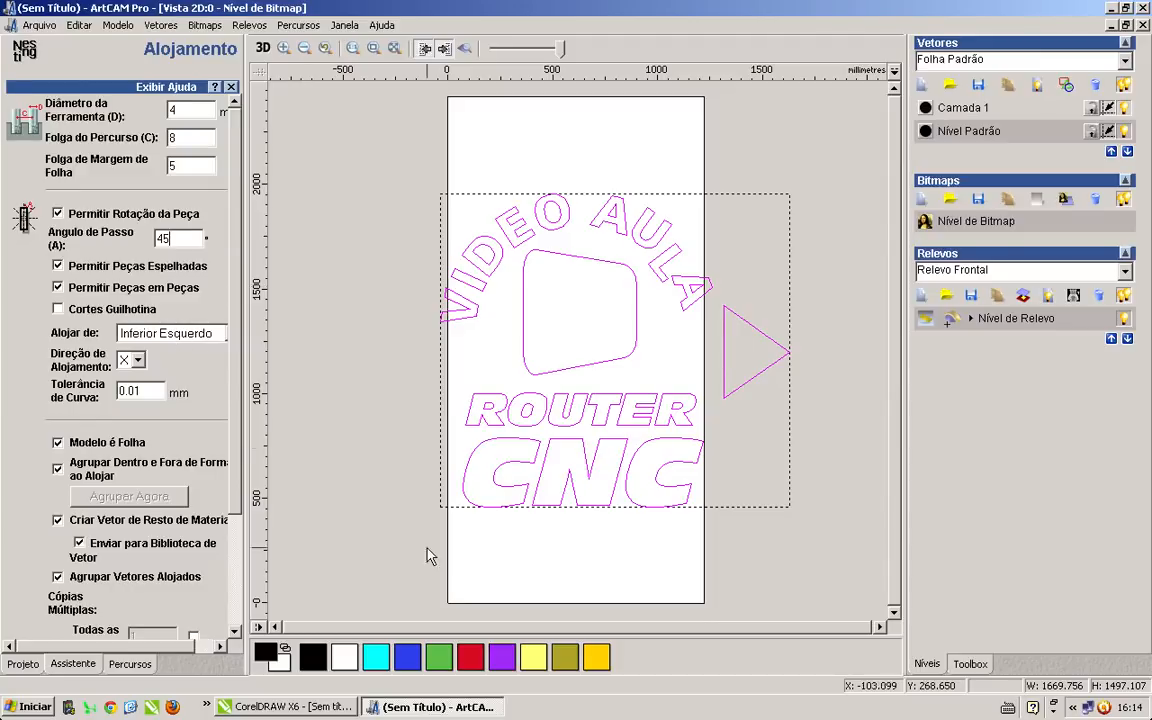
pyautogui.click(160, 334)
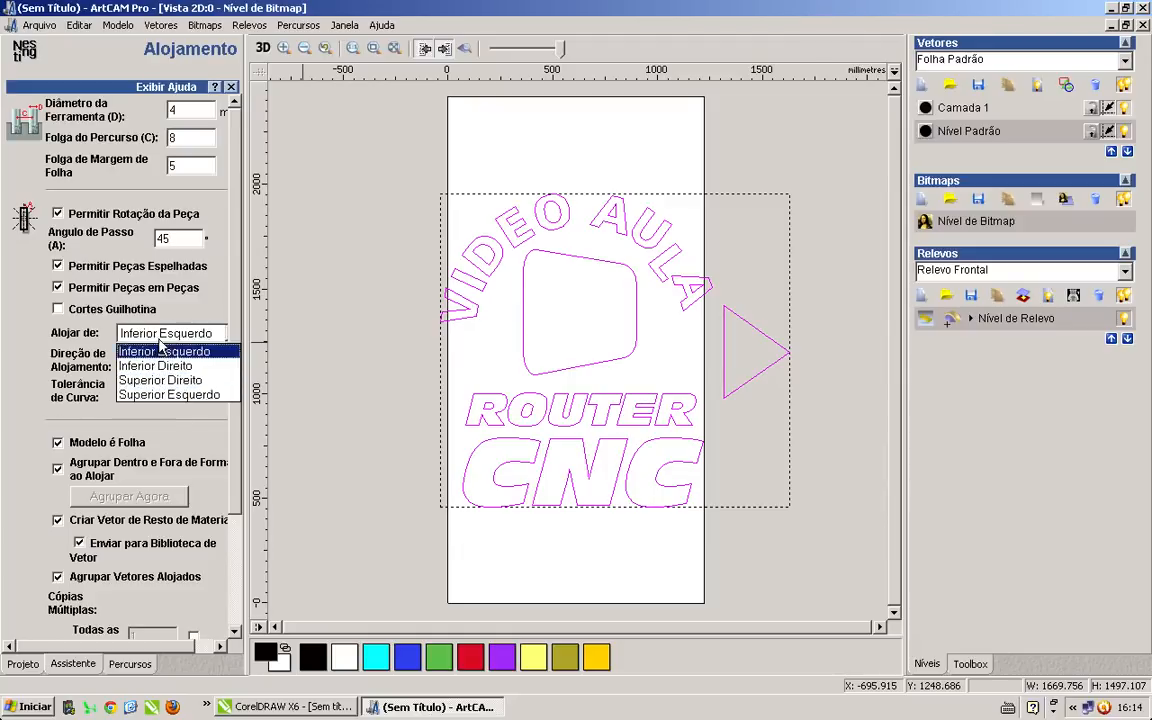
pyautogui.click(182, 438)
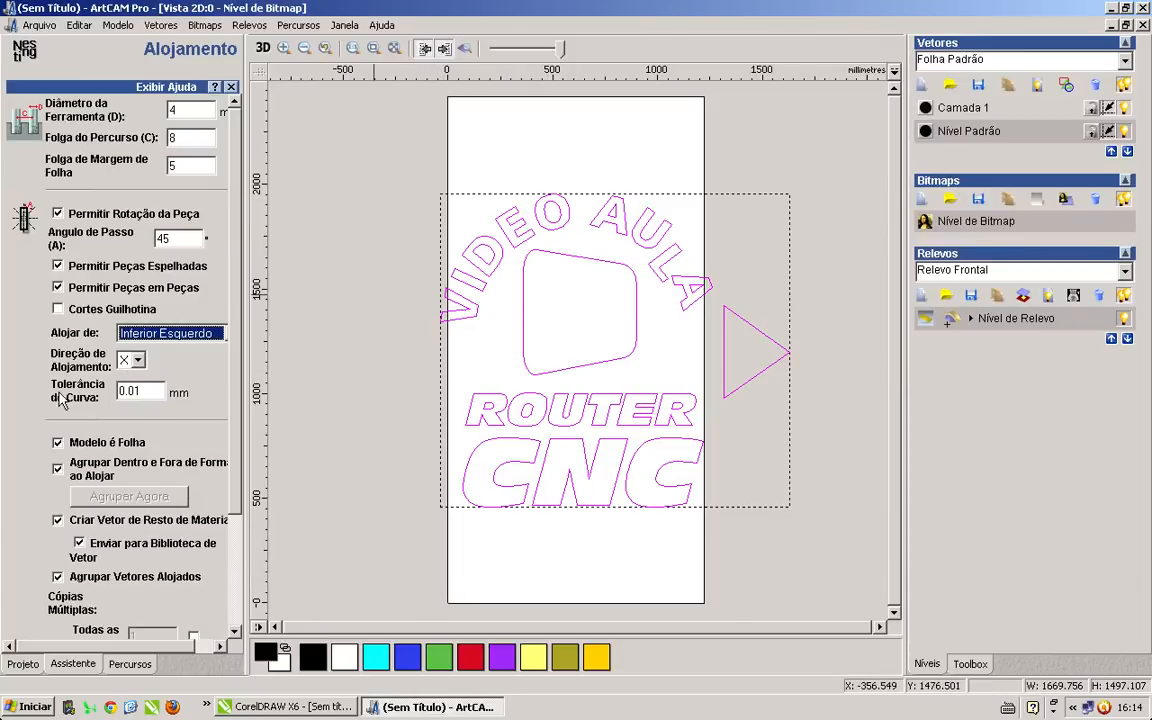
pyautogui.click(136, 360)
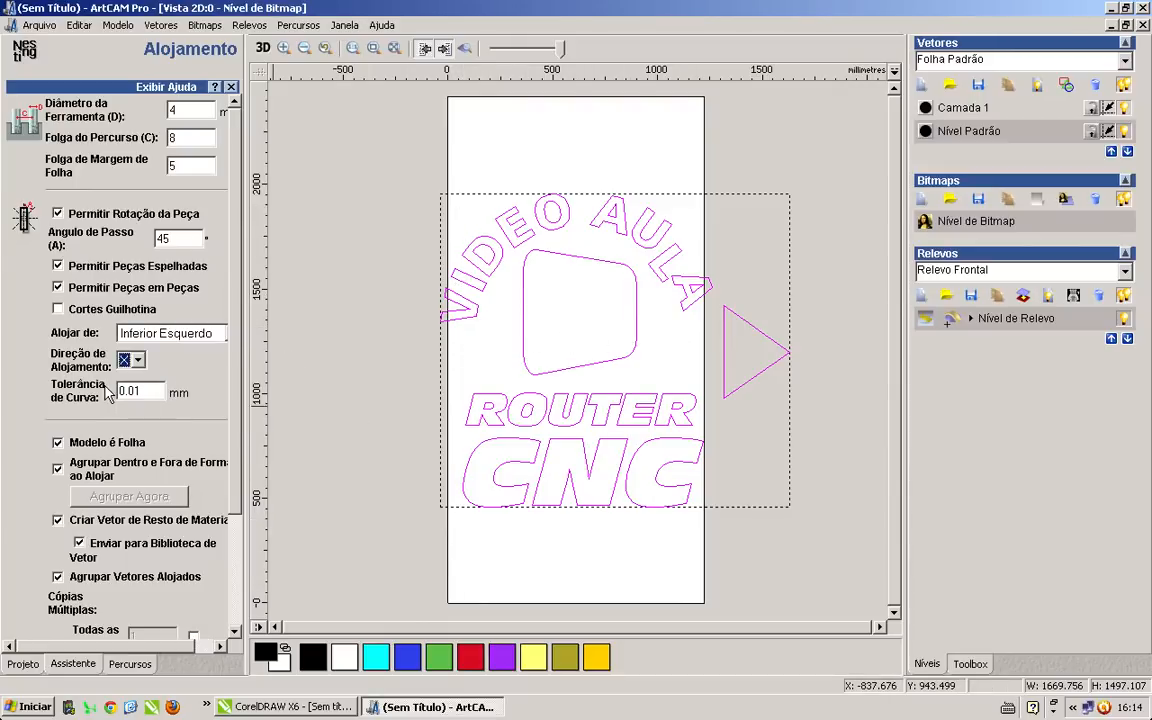
# Turn off grouping of inner and outer shapes during nesting, group them immediately instead, and reselect all vectors.
pyautogui.scroll(-1, 240, 453)
pyautogui.scroll(-3, 240, 453)
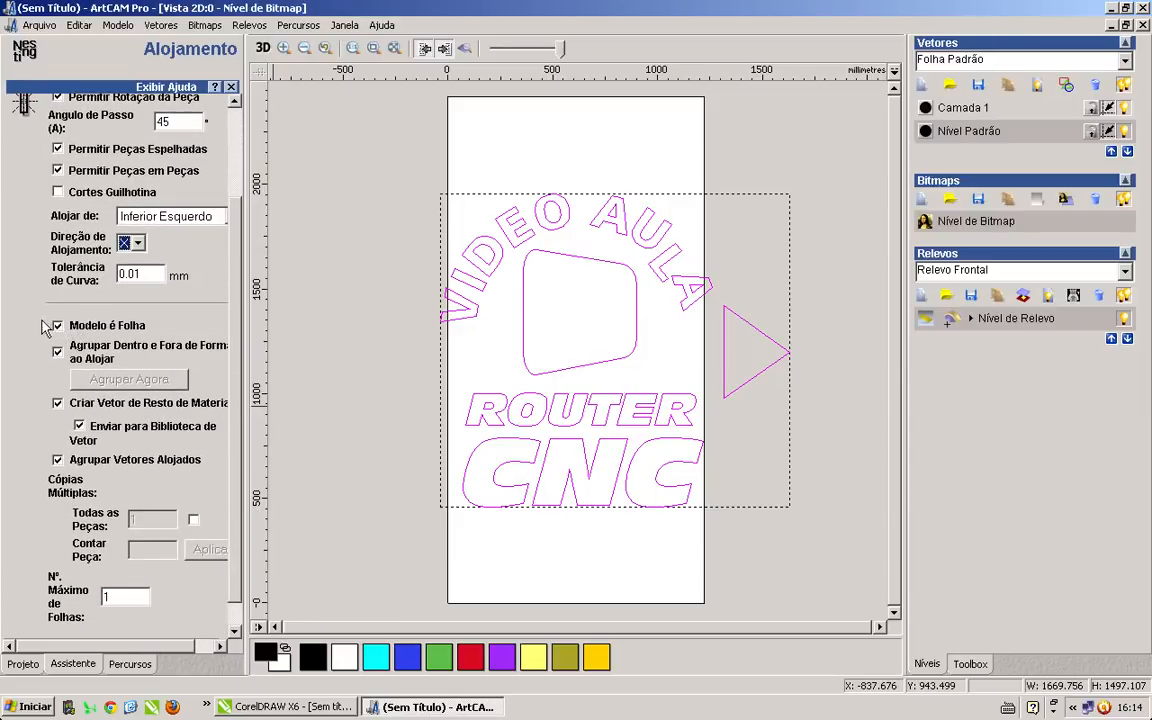
pyautogui.click(57, 325)
pyautogui.click(58, 352)
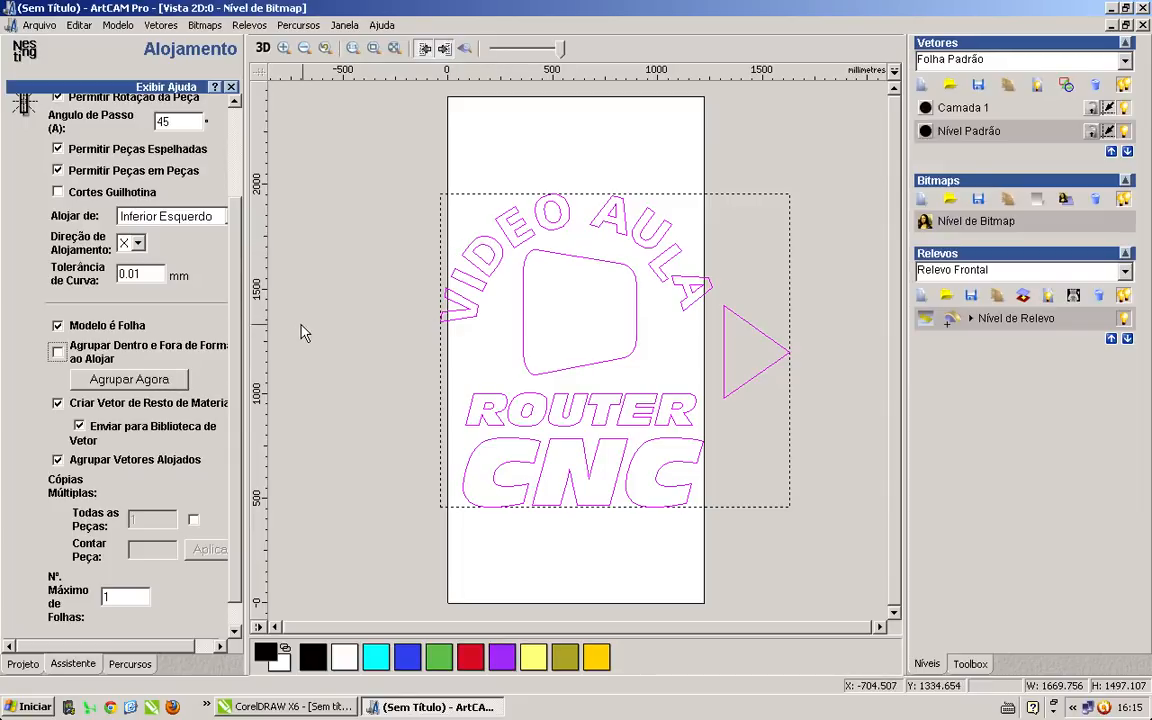
pyautogui.click(163, 380)
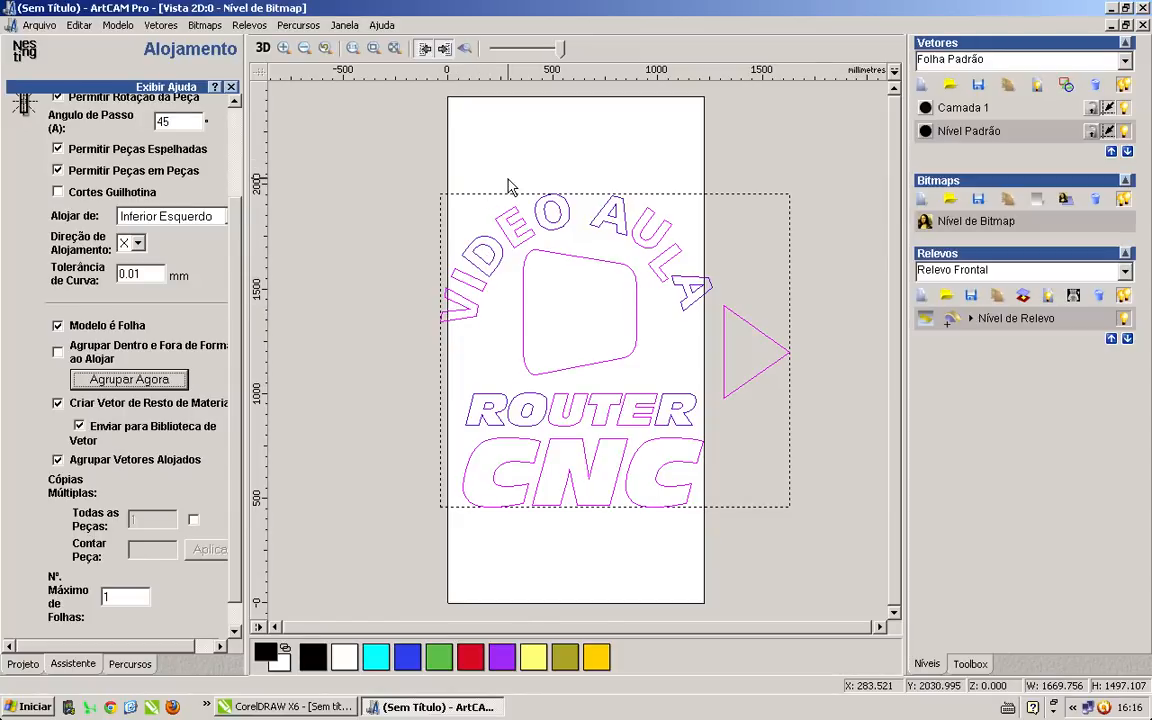
pyautogui.click(540, 182)
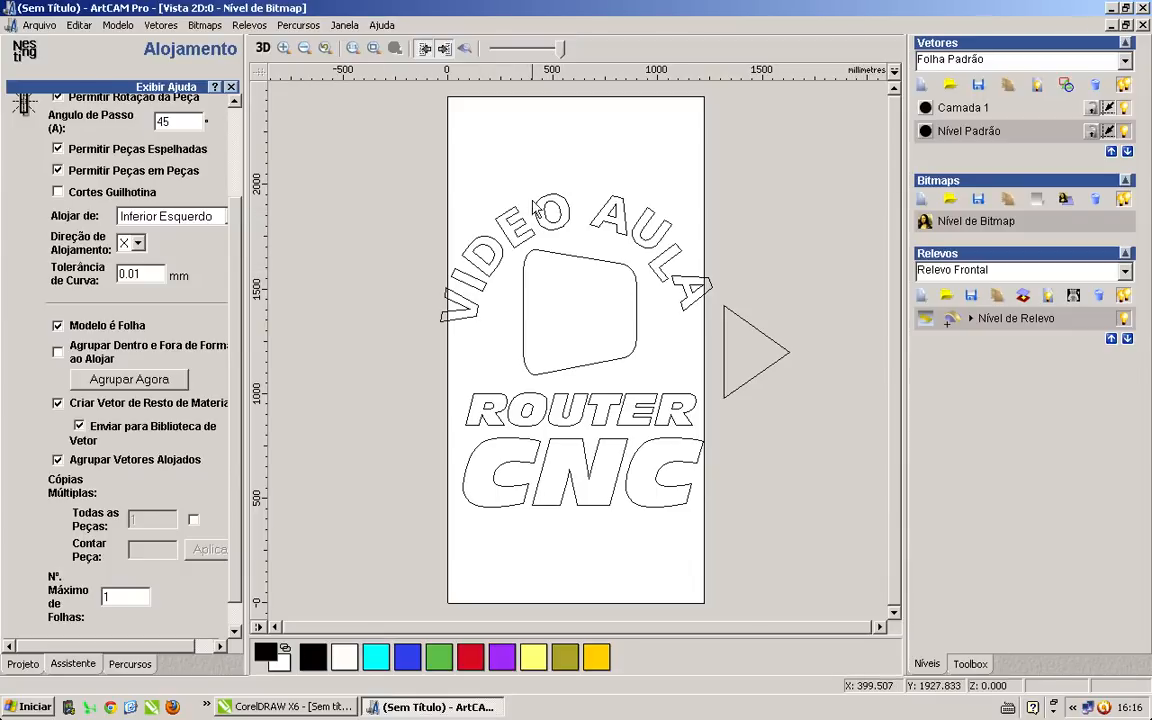
pyautogui.hotkey('ctrl', 'a')
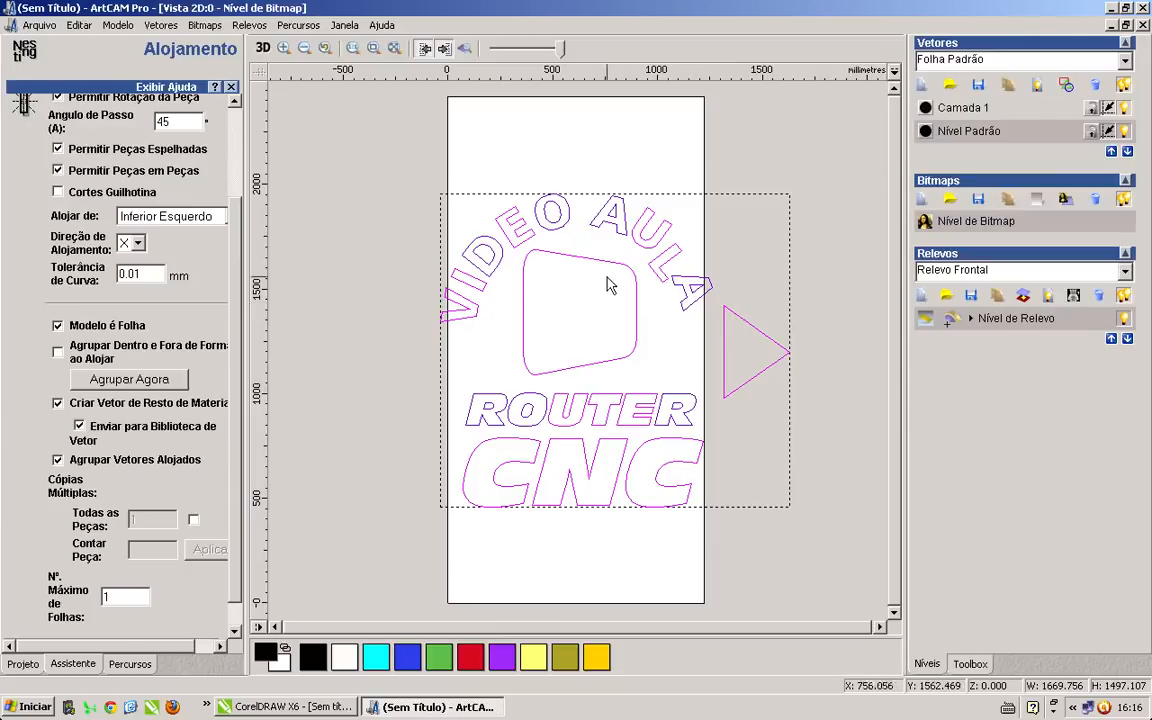
# Re-enable grouping of inner and outer shapes during nesting, and nest the selected vectors onto a maximum of 1 sheet.
pyautogui.click(58, 352)
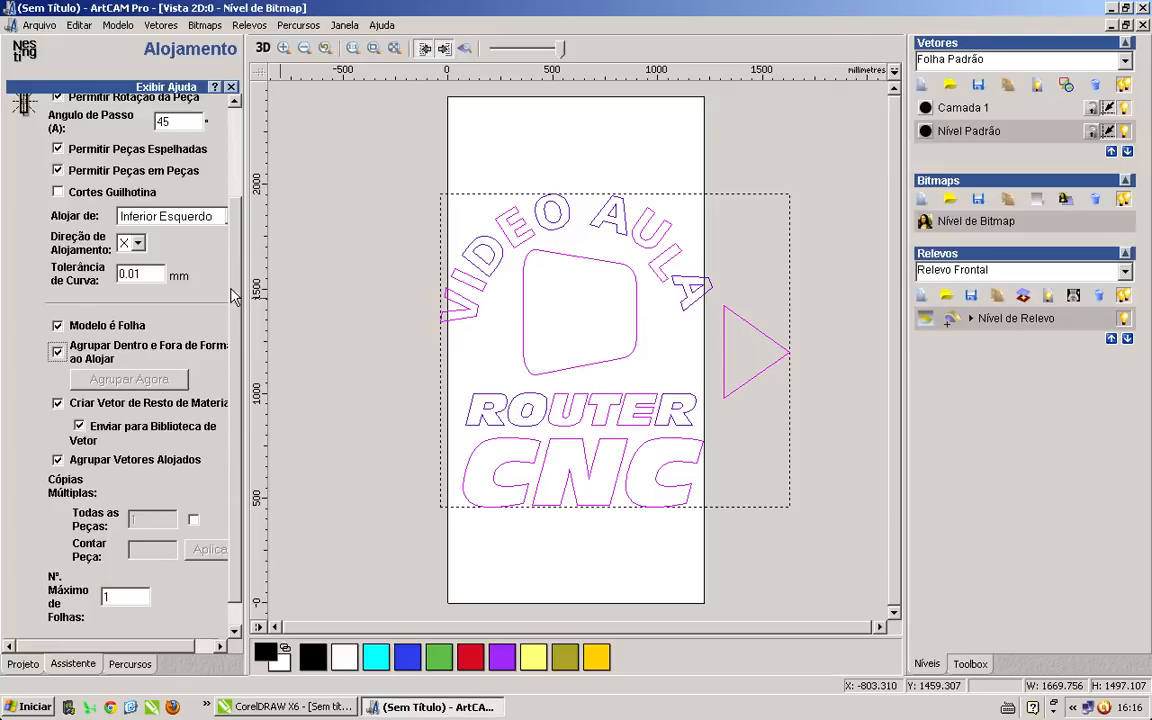
pyautogui.scroll(-1, 215, 280)
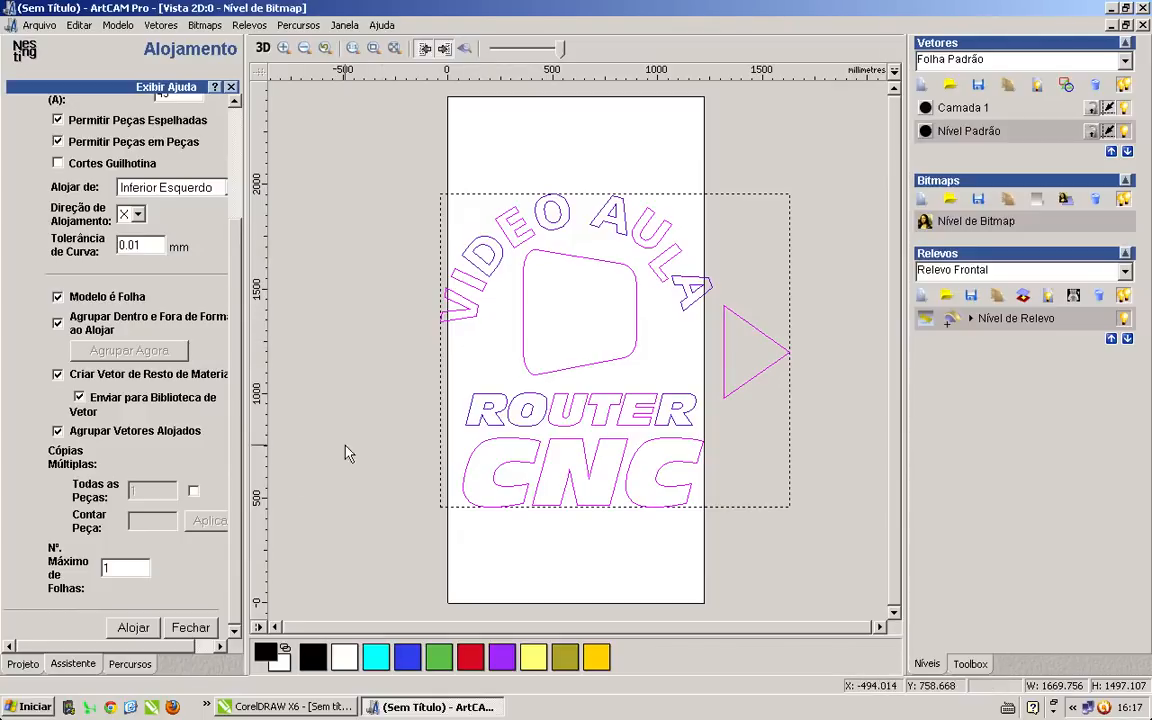
pyautogui.moveTo(121, 570); pyautogui.dragTo(86, 567)
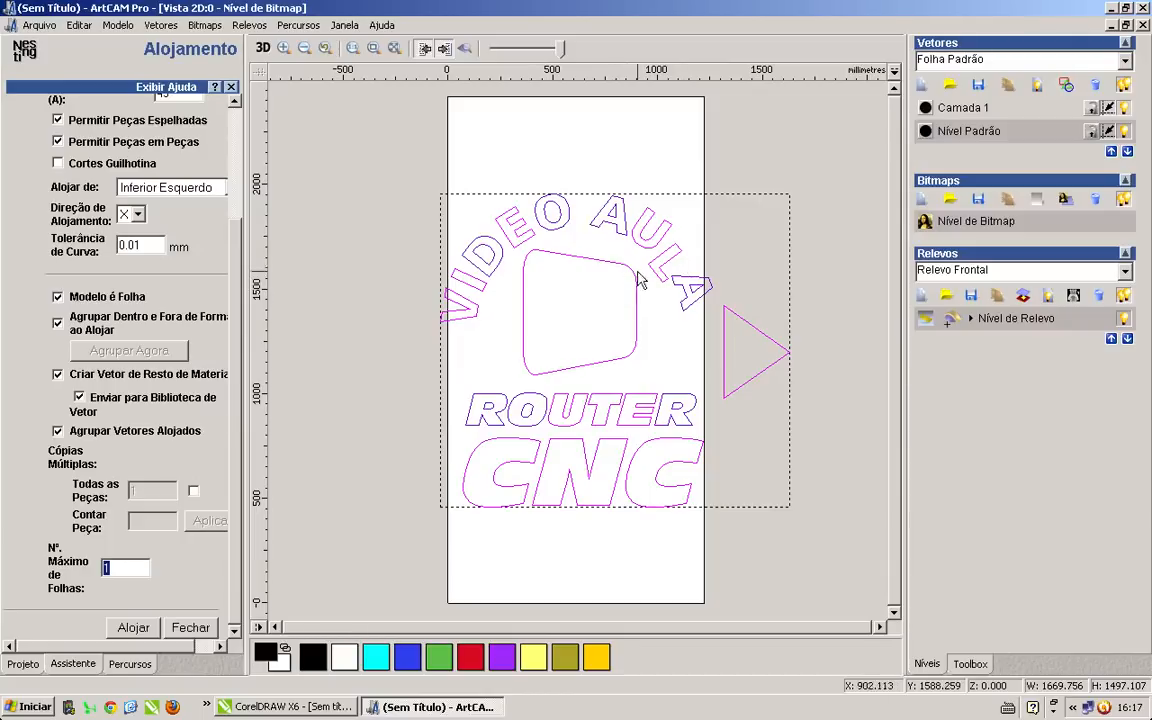
pyautogui.click(131, 628)
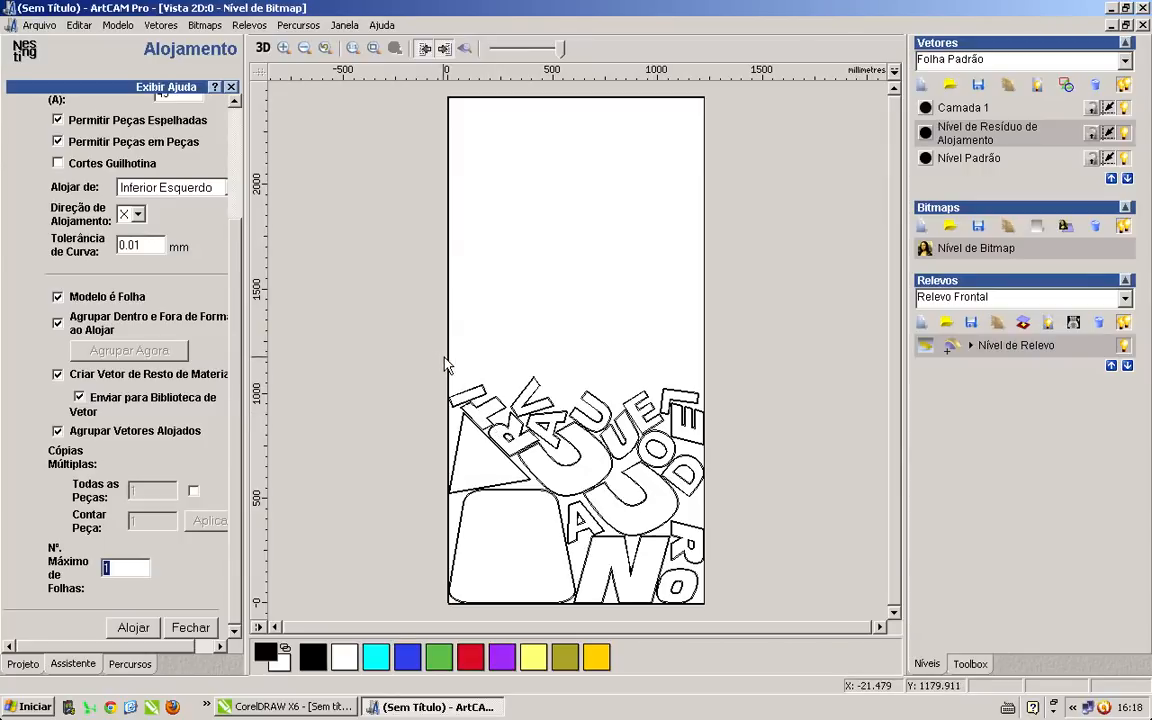
pyautogui.scroll(3, 458, 390)
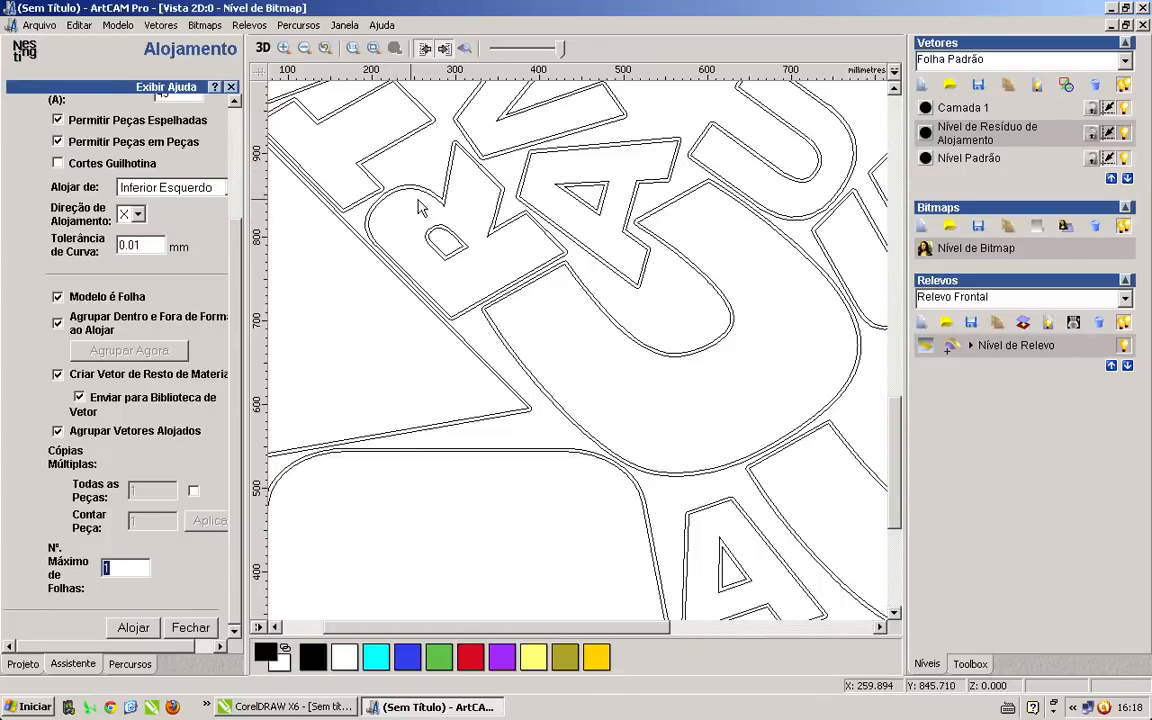
pyautogui.scroll(1, 417, 150)
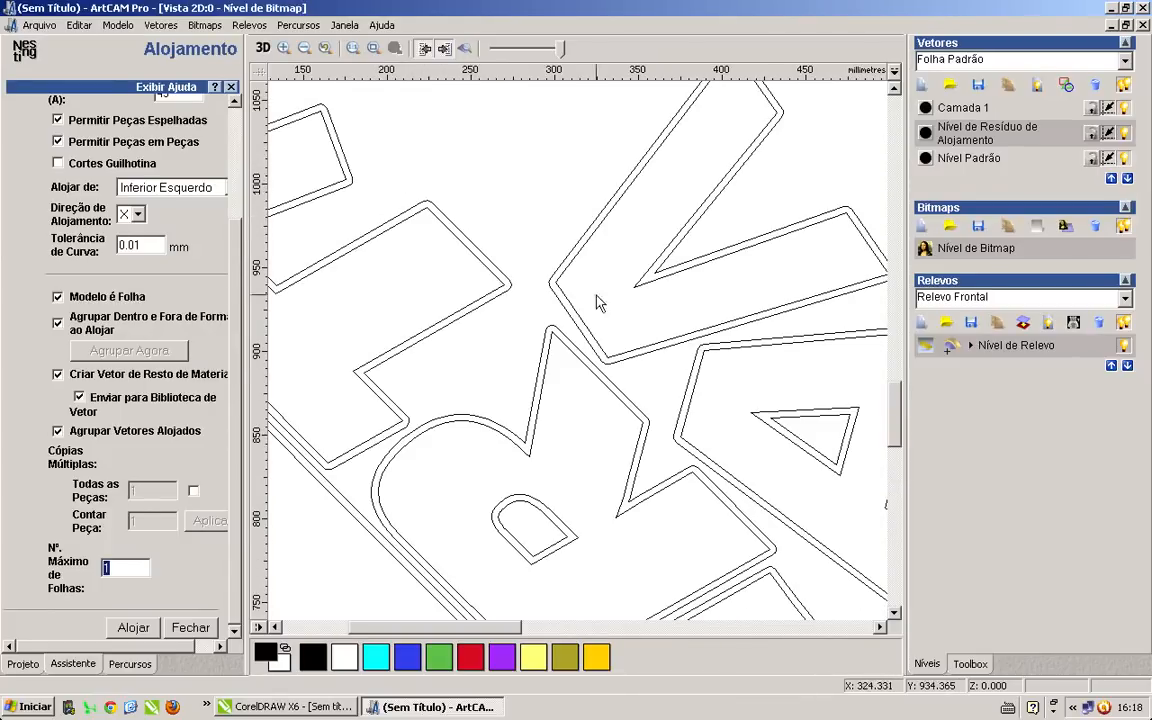
# Examine the spacing between the nested letter outlines and their clearance contours, and compare it with the nesting clearance settings.
pyautogui.scroll(2, 630, 380)
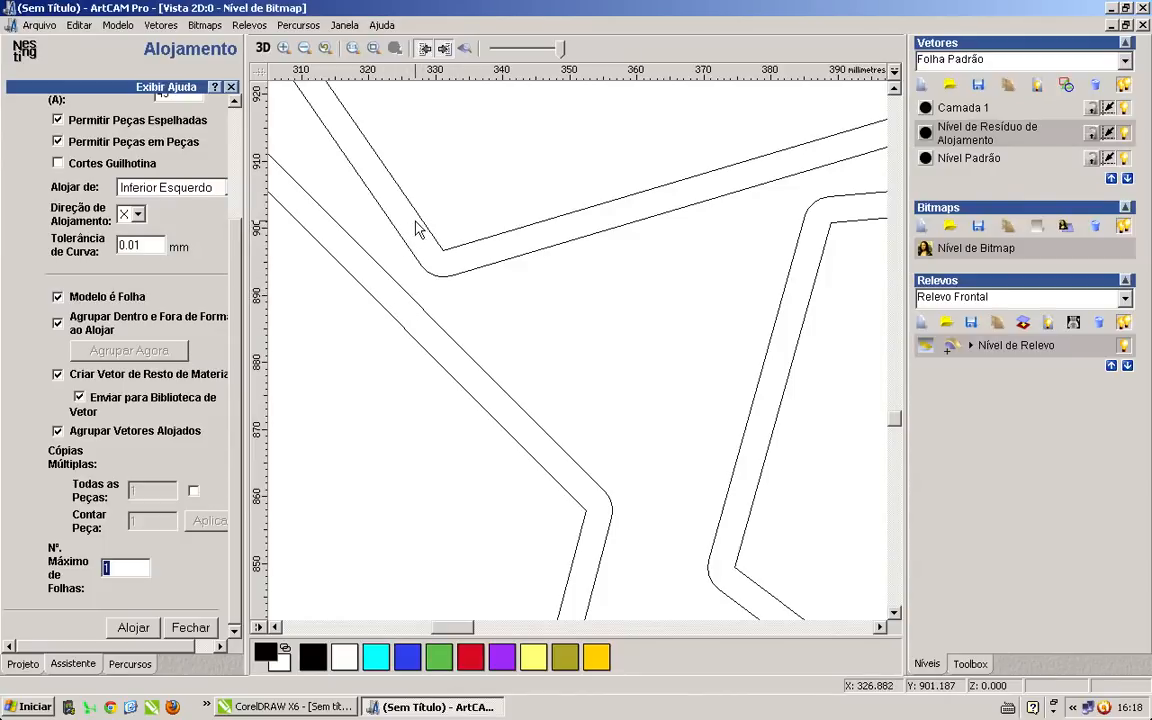
pyautogui.scroll(3, 236, 231)
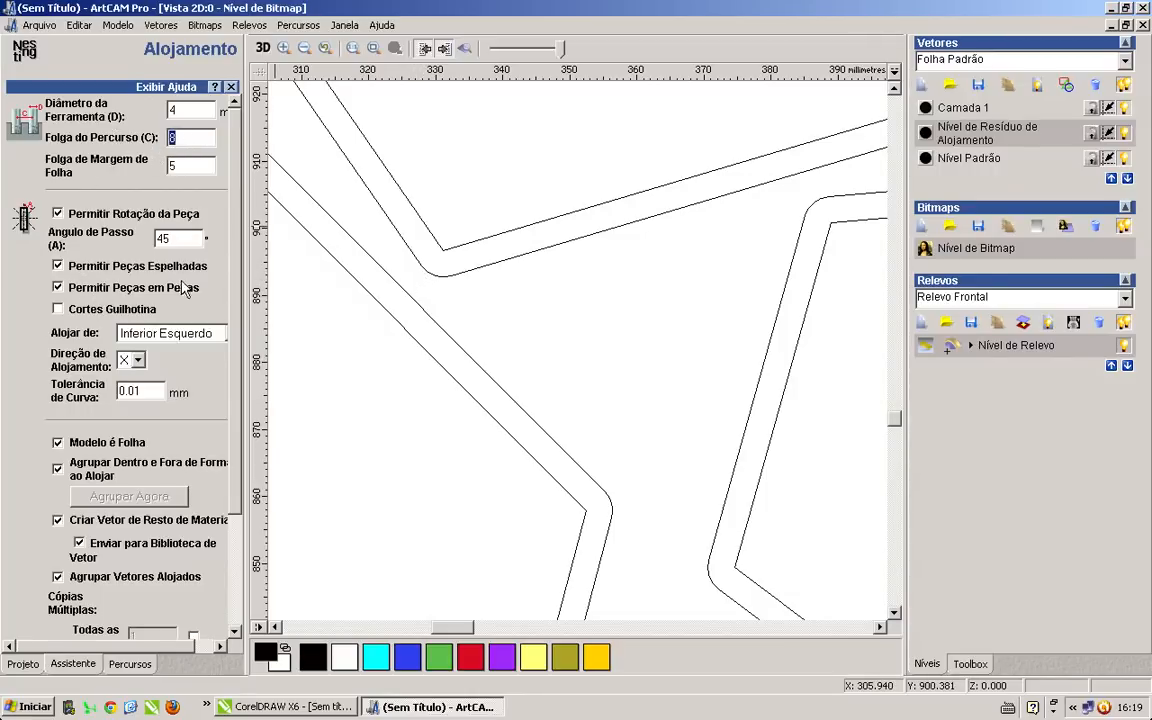
pyautogui.click(455, 251)
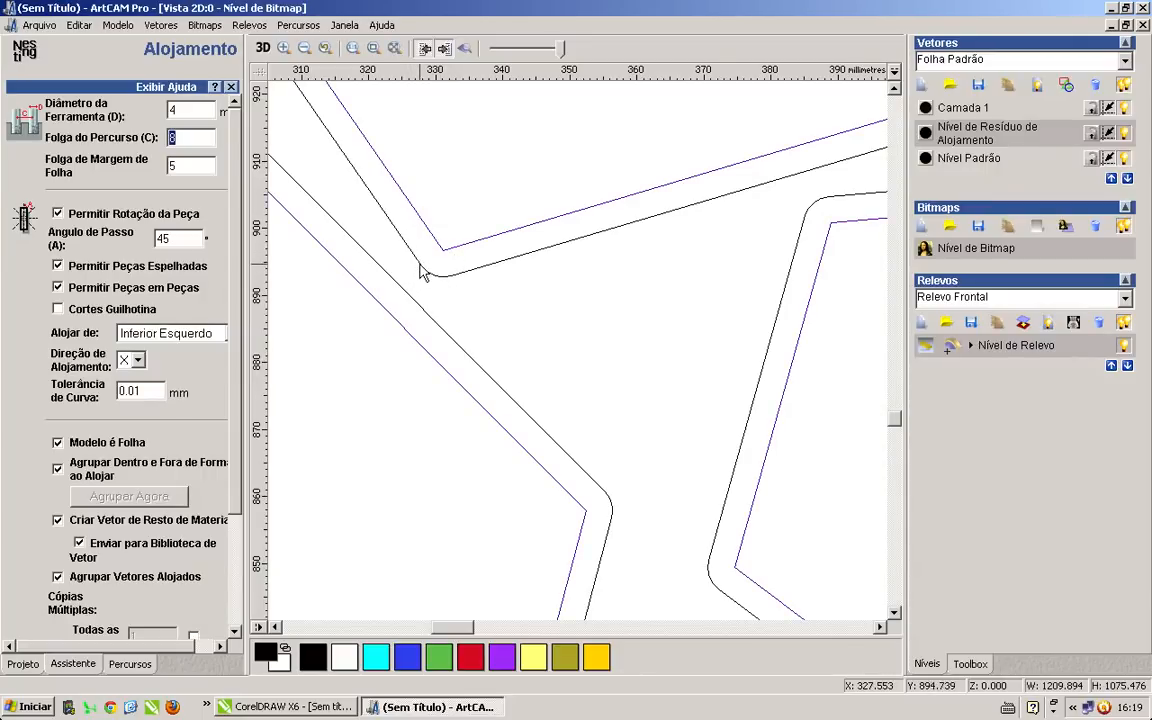
pyautogui.scroll(-2, 420, 278)
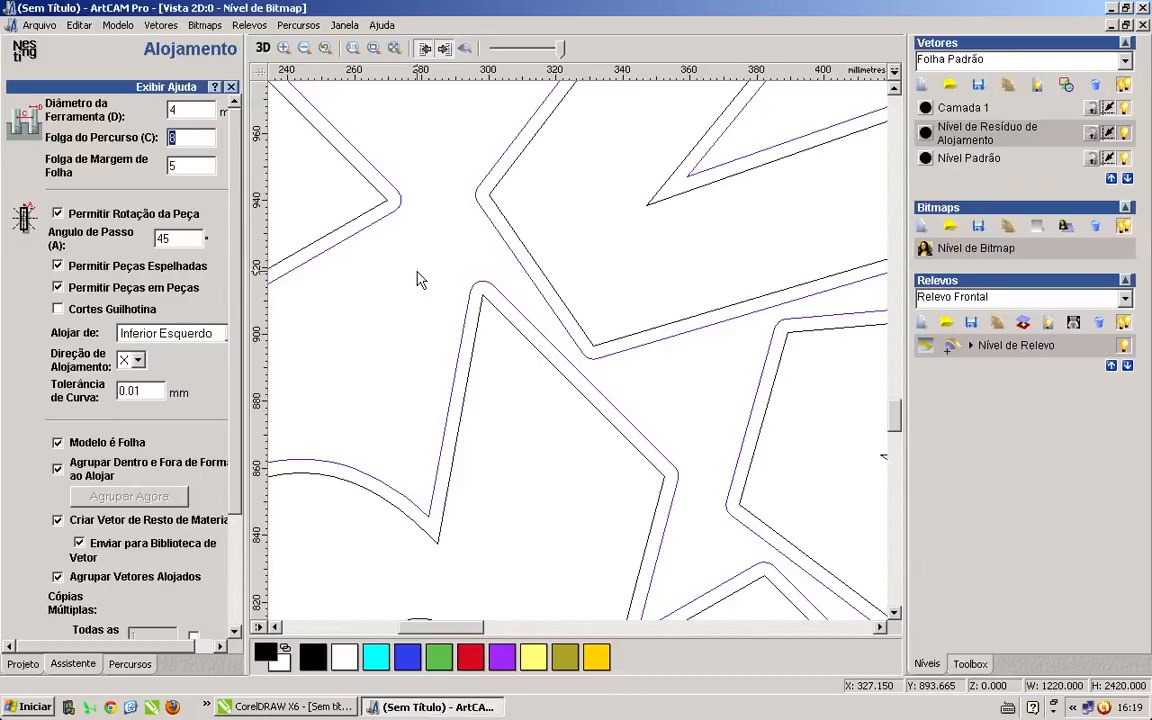
pyautogui.scroll(-6, 420, 280)
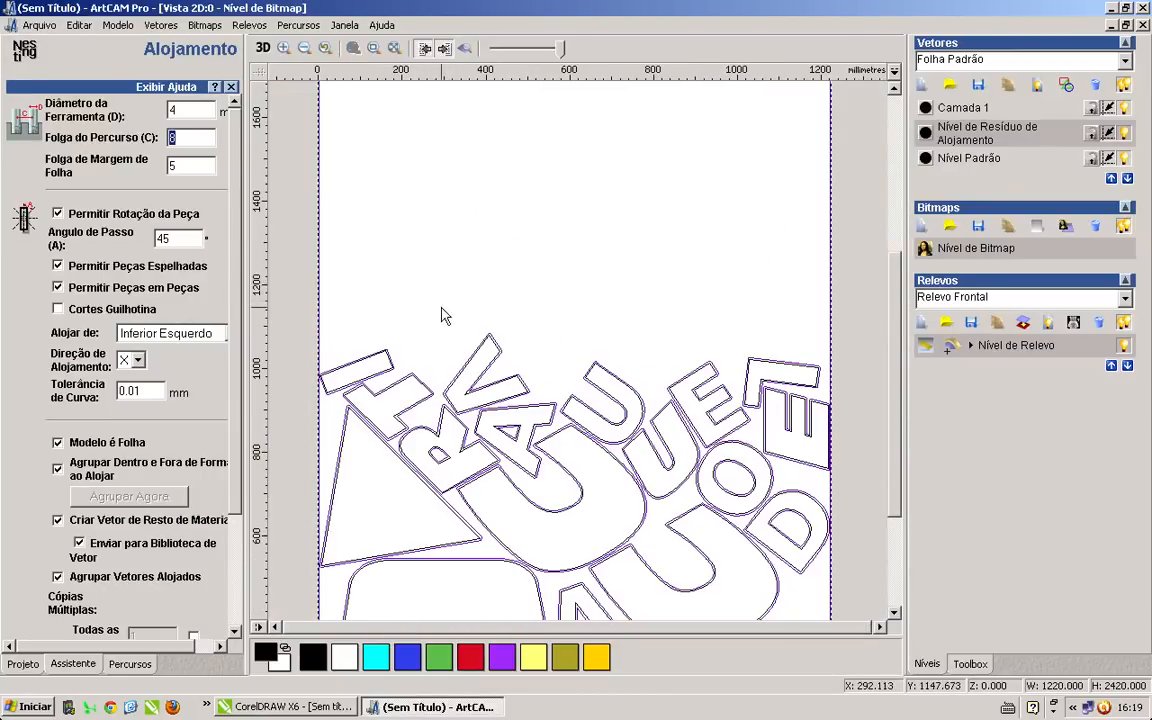
pyautogui.scroll(-2, 445, 316)
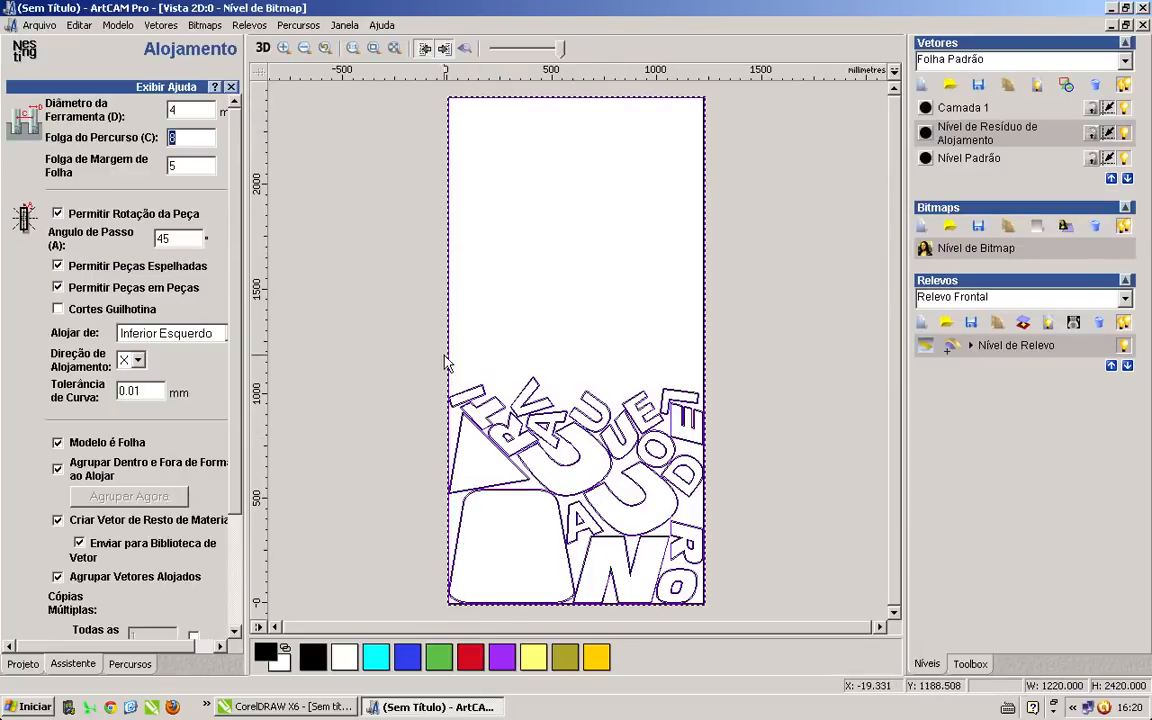
# Inspect the nested letters along the sheet's left edge to check the margin, the grouping and the leftover material vector.
pyautogui.scroll(2, 418, 412)
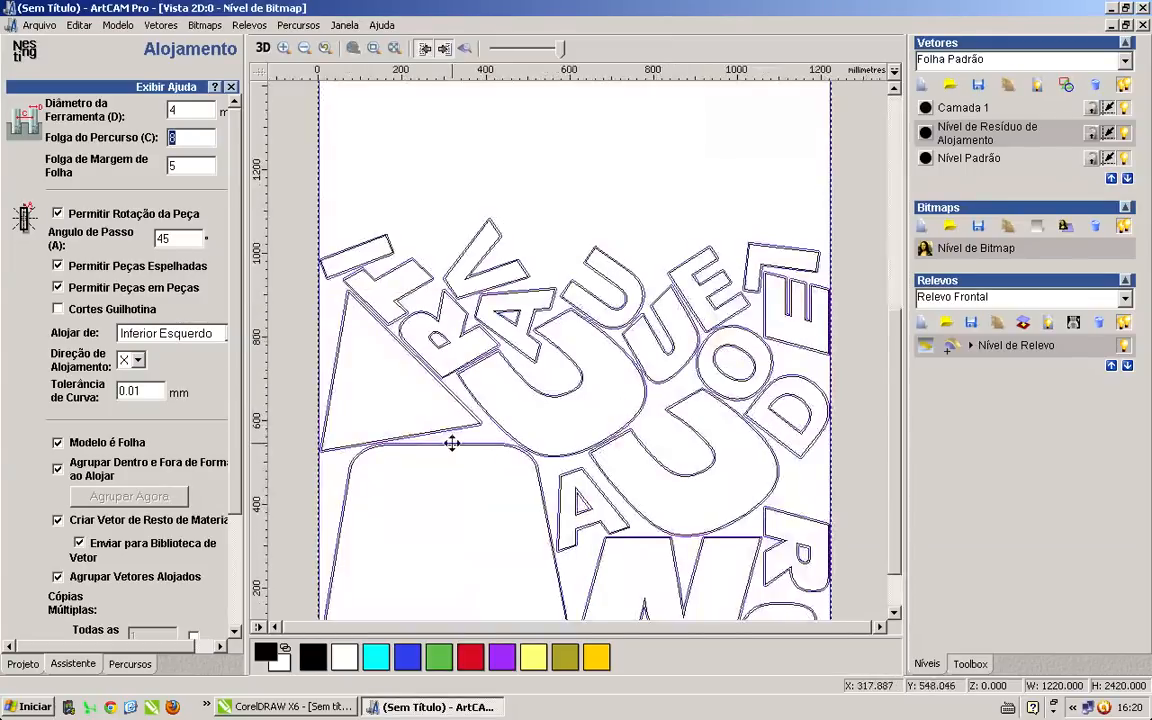
pyautogui.scroll(2, 405, 385)
pyautogui.scroll(2, 347, 236)
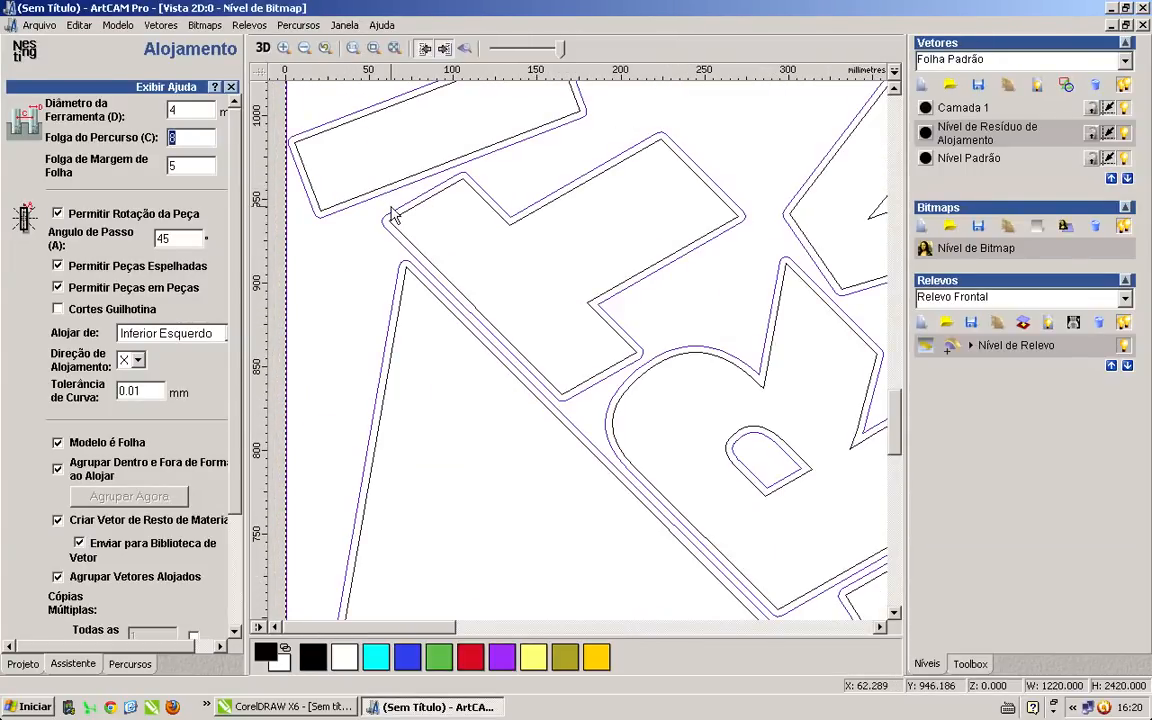
pyautogui.scroll(2, 356, 196)
pyautogui.click(334, 220)
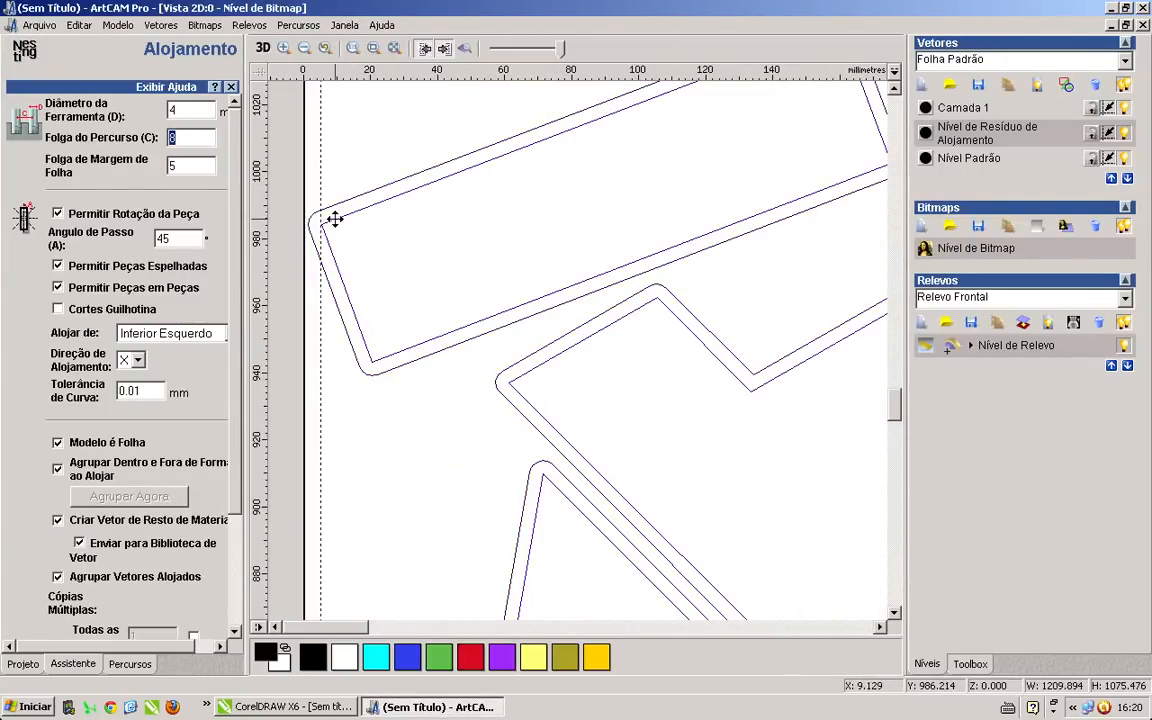
pyautogui.scroll(-2, 363, 226)
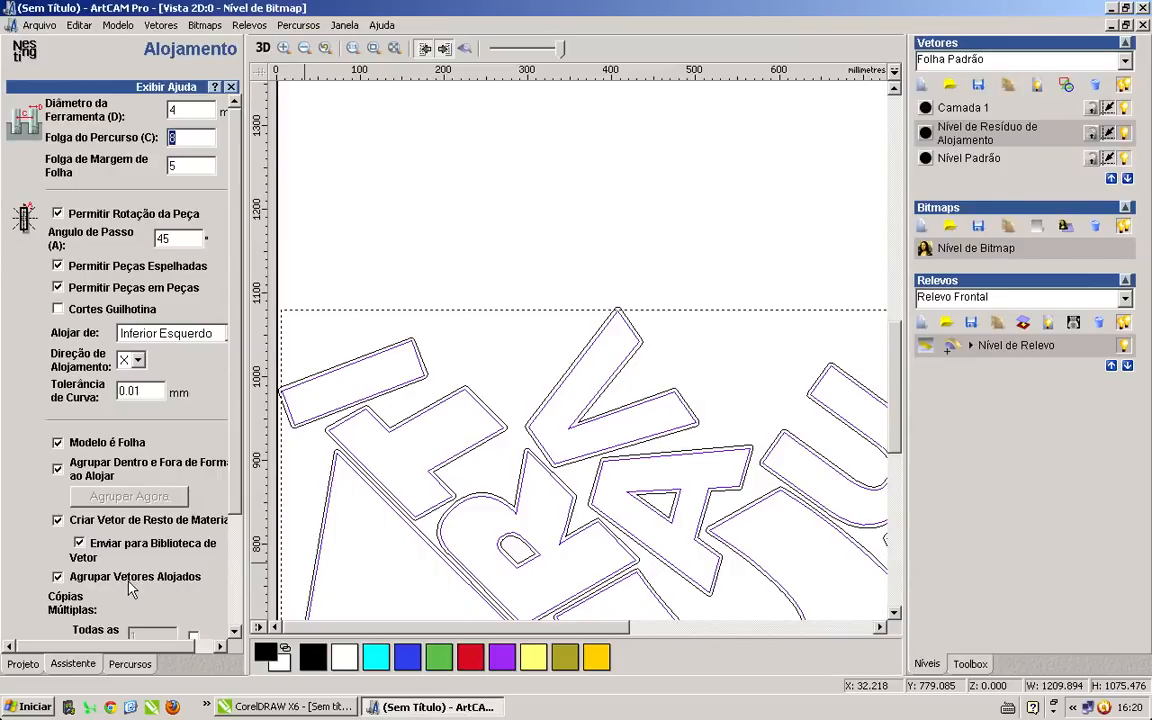
pyautogui.scroll(-1, 380, 355)
pyautogui.scroll(-1, 400, 345)
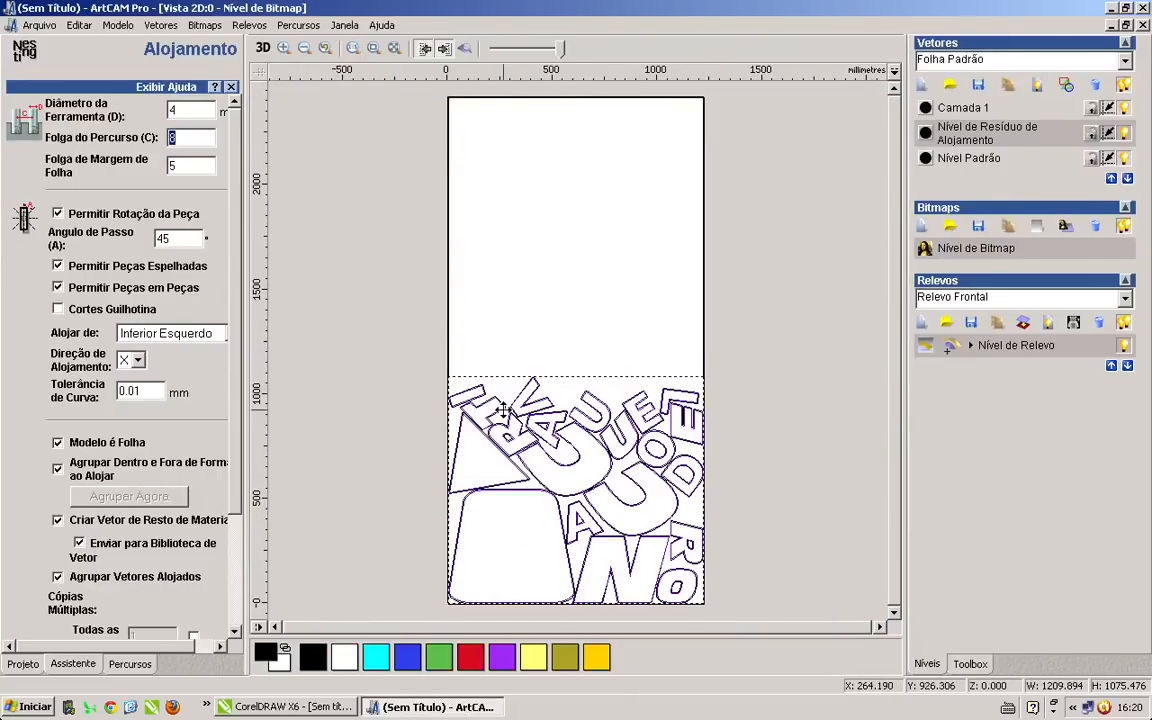
pyautogui.hotkey('ctrl', 'a')
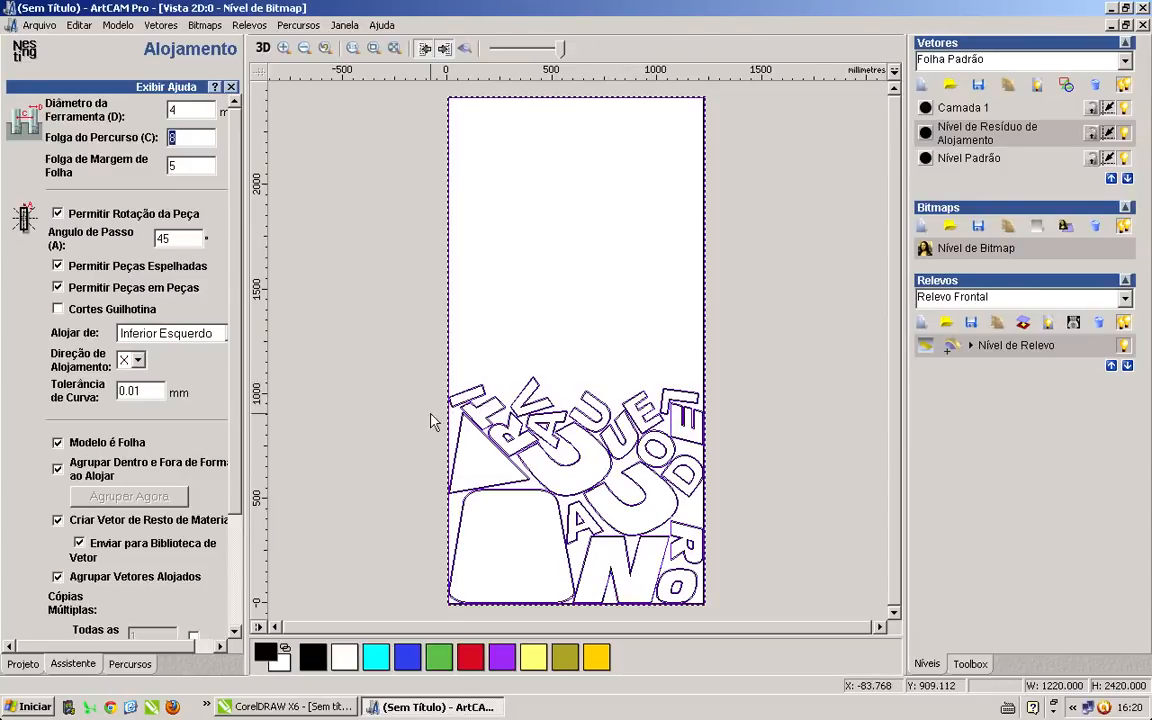
pyautogui.scroll(5, 398, 378)
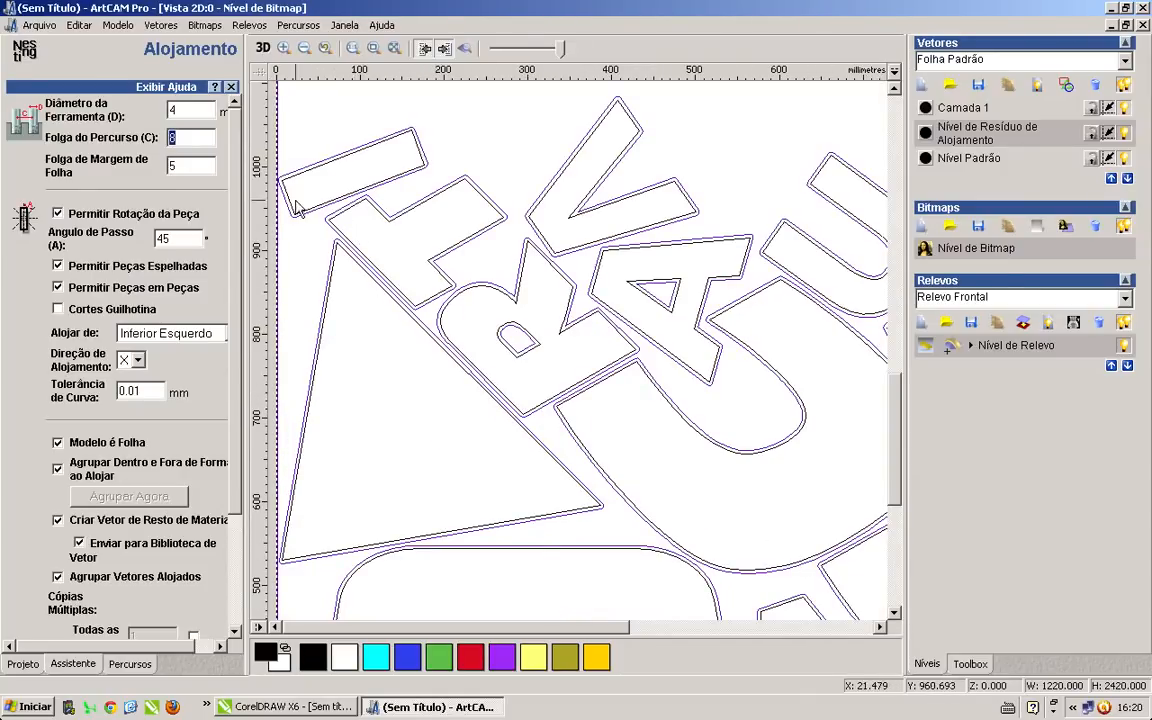
pyautogui.scroll(-2, 407, 309)
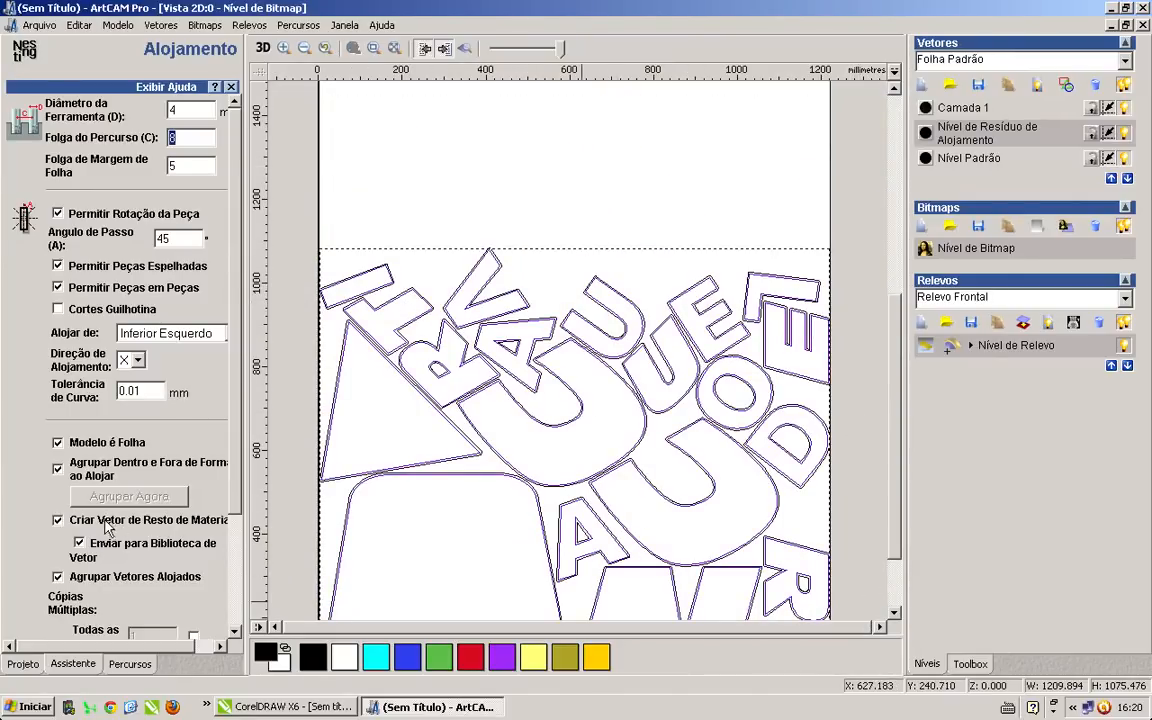
# Start a 2D profiling toolpath and select the nested group of letter outlines for it.
pyautogui.click(128, 665)
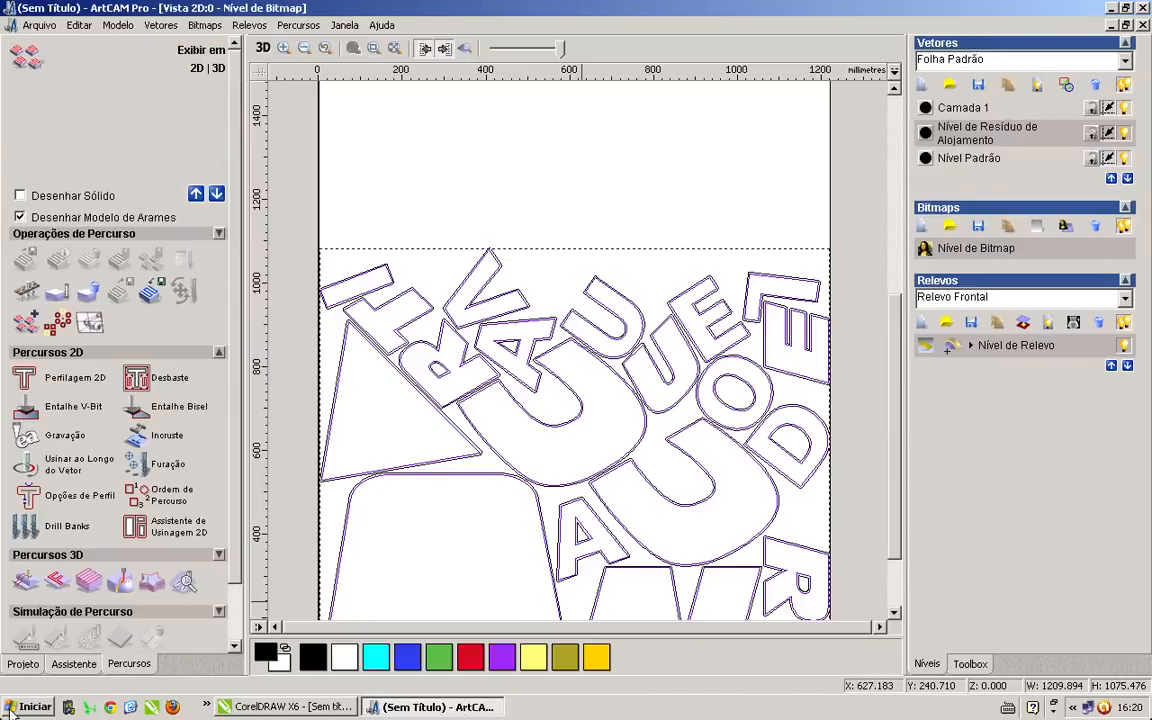
pyautogui.click(25, 380)
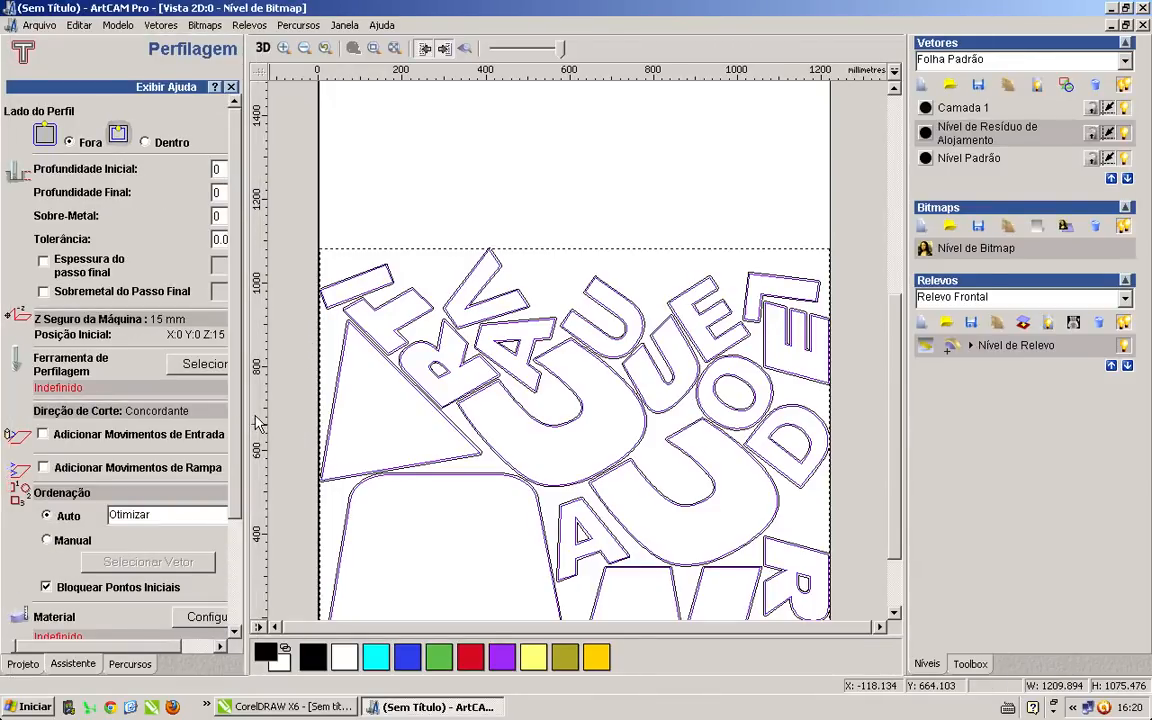
pyautogui.moveTo(254, 422); pyautogui.dragTo(283, 420)
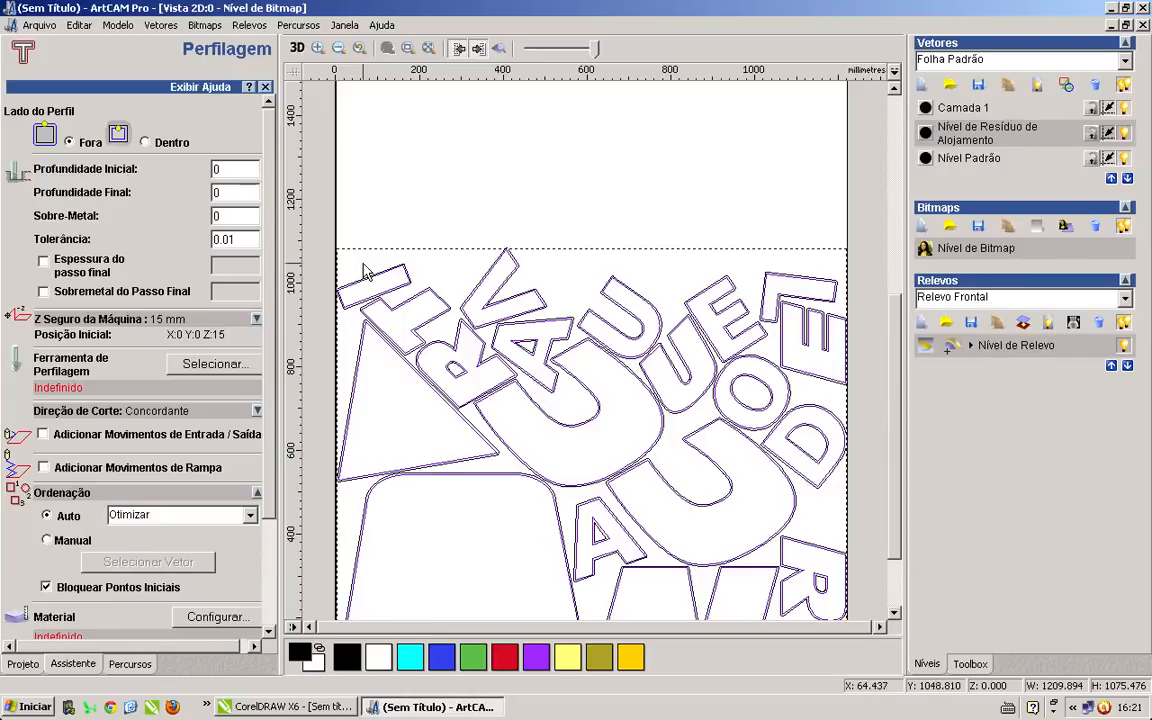
pyautogui.click(318, 240)
pyautogui.scroll(1, 333, 254)
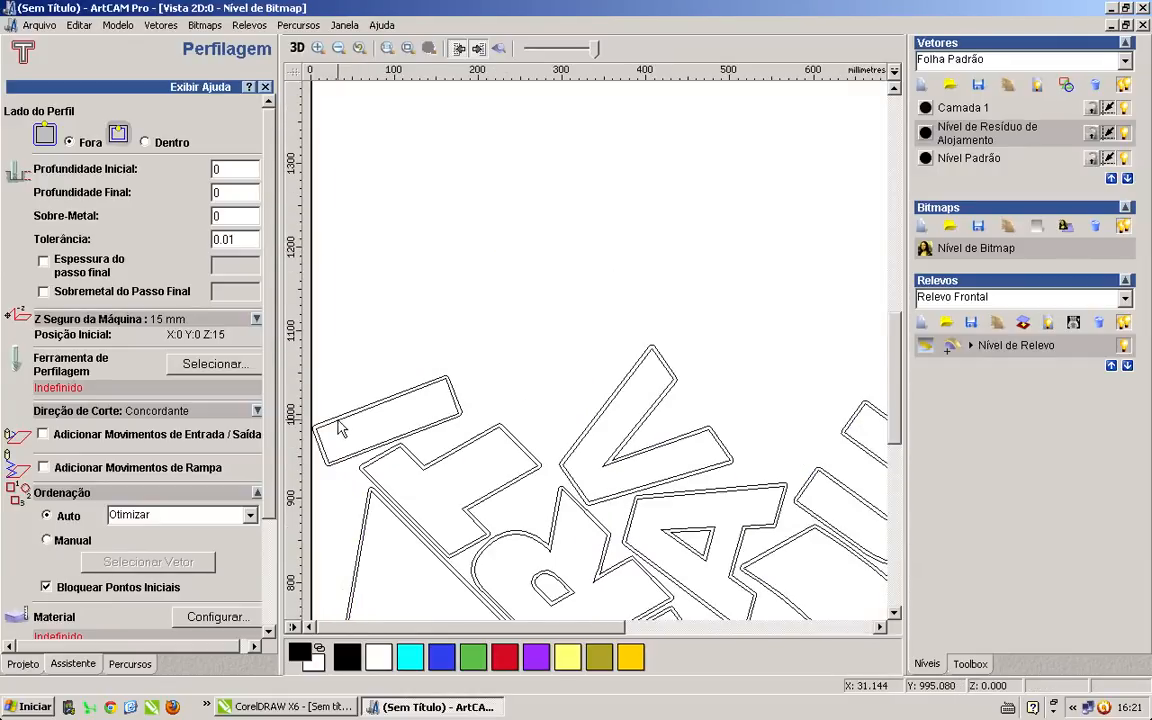
pyautogui.scroll(1, 310, 383)
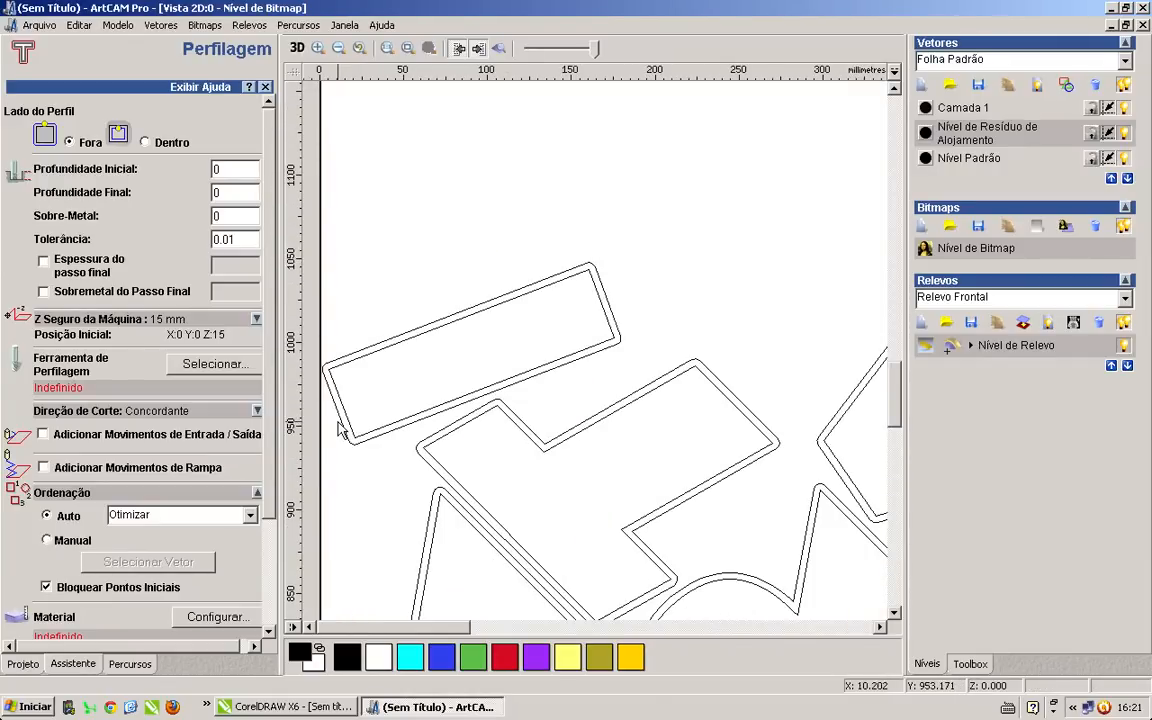
pyautogui.click(344, 371)
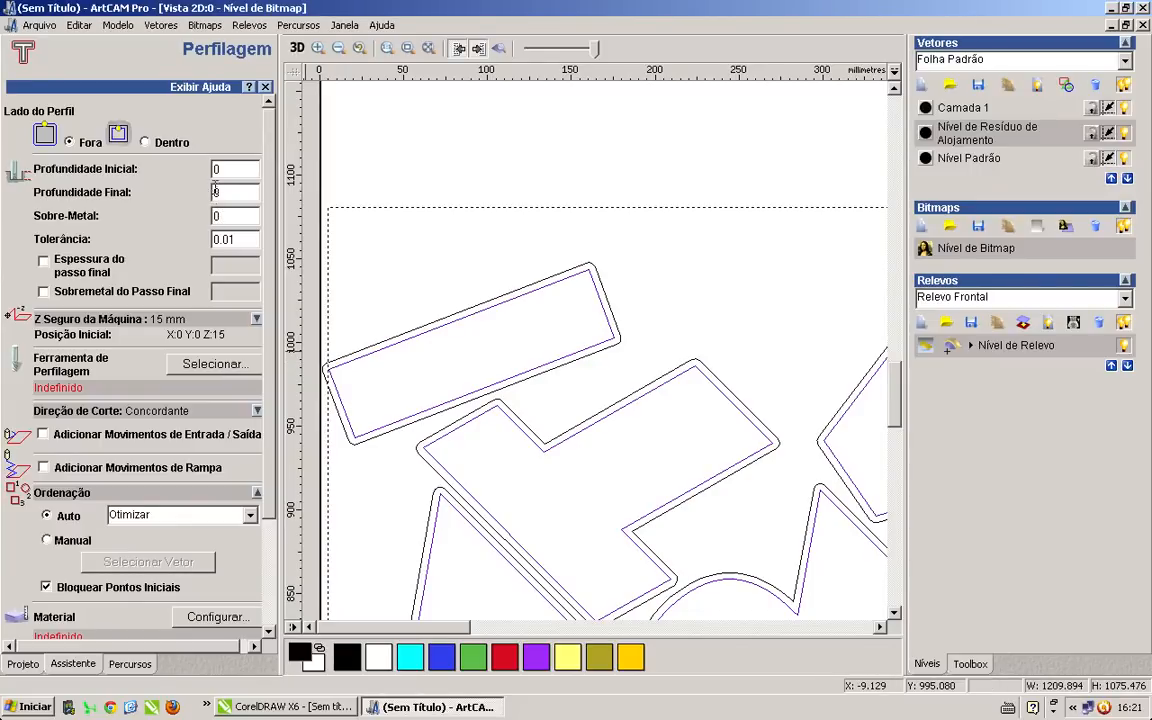
# Set the profile's final depth to 15 mm, and review the start depth, allowance and tolerance.
pyautogui.moveTo(229, 170); pyautogui.dragTo(213, 170)
pyautogui.click(215, 194)
pyautogui.write('15')
pyautogui.moveTo(282, 247); pyautogui.dragTo(314, 226)
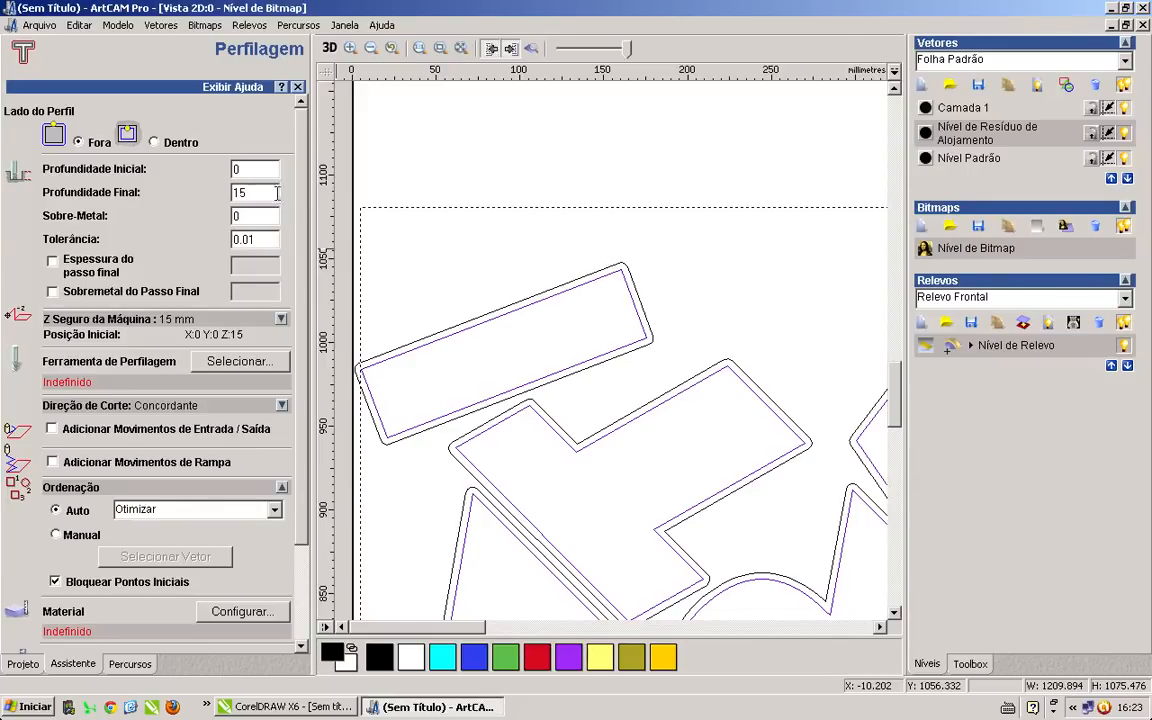
pyautogui.moveTo(250, 192); pyautogui.dragTo(217, 192)
pyautogui.click(245, 216)
pyautogui.moveTo(252, 239); pyautogui.dragTo(208, 246)
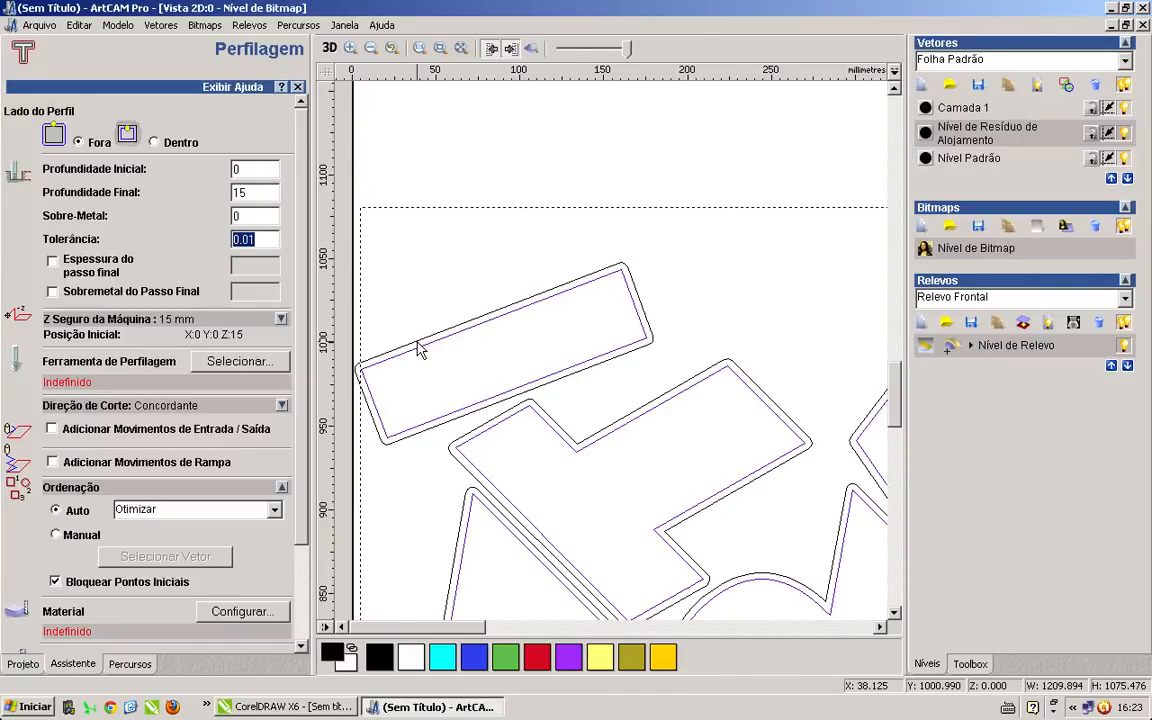
# Try the Dentro profile side and switch it back to Fora.
pyautogui.click(155, 143)
pyautogui.click(91, 146)
pyautogui.click(79, 143)
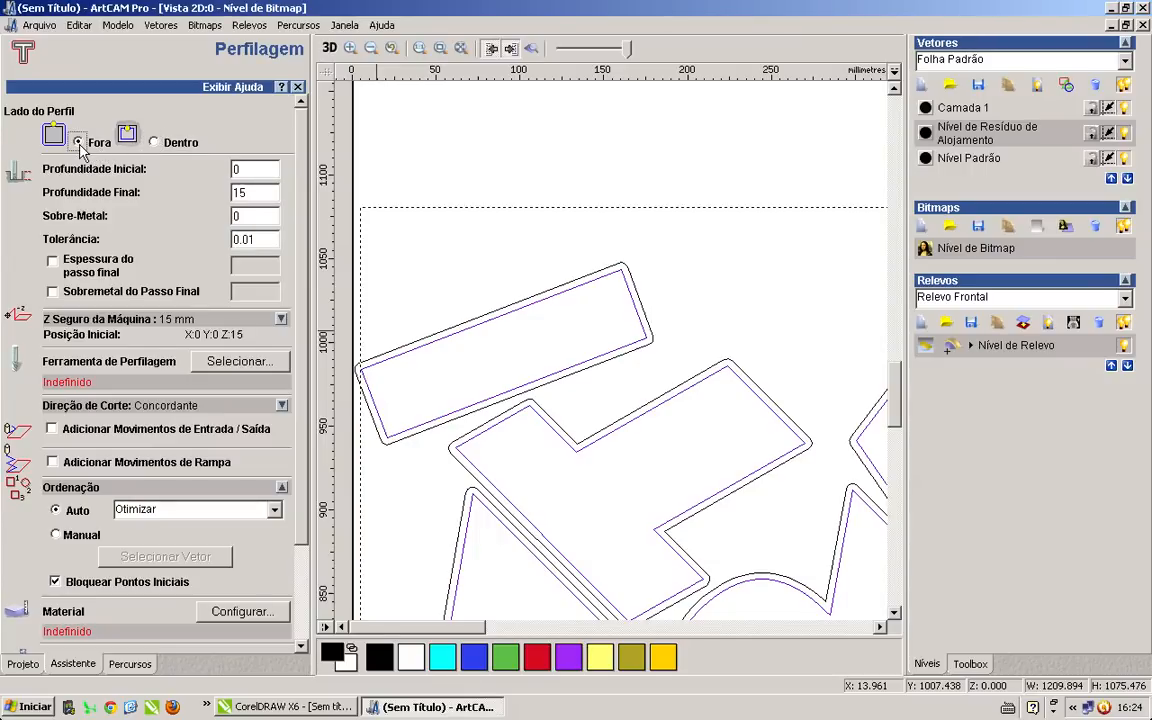
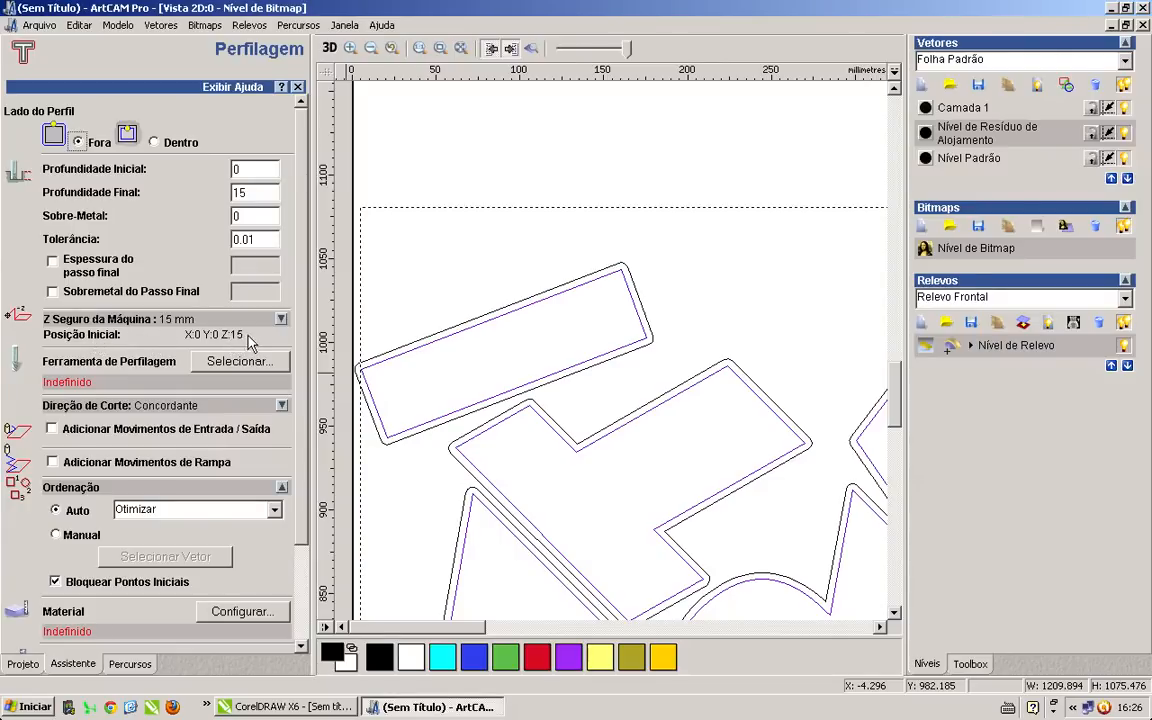
# Expand the machine safe Z settings and review the safe height and the X, Y and Z home position.
pyautogui.click(281, 320)
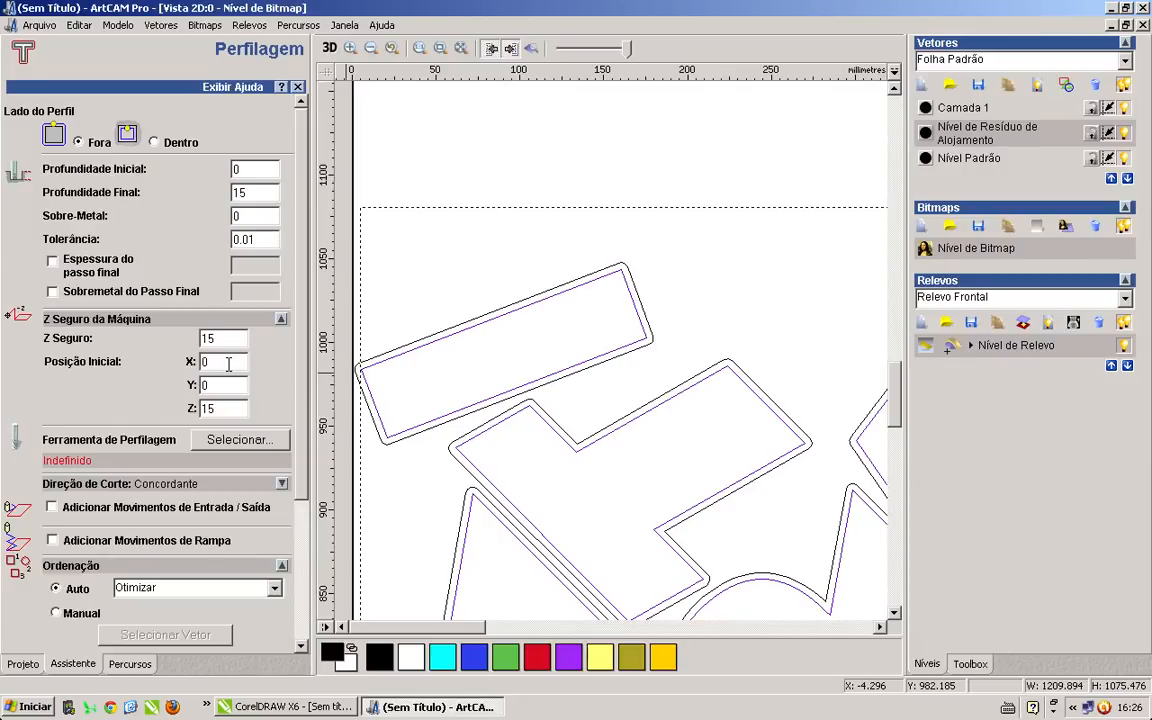
pyautogui.moveTo(215, 362); pyautogui.dragTo(197, 408)
pyautogui.click(154, 398)
pyautogui.click(216, 363)
pyautogui.moveTo(219, 364); pyautogui.dragTo(196, 364)
# Choose the D4mmP15mm PVC end mill from the Silveira group as the profiling tool, reviewing its type and diameter.
pyautogui.click(199, 447)
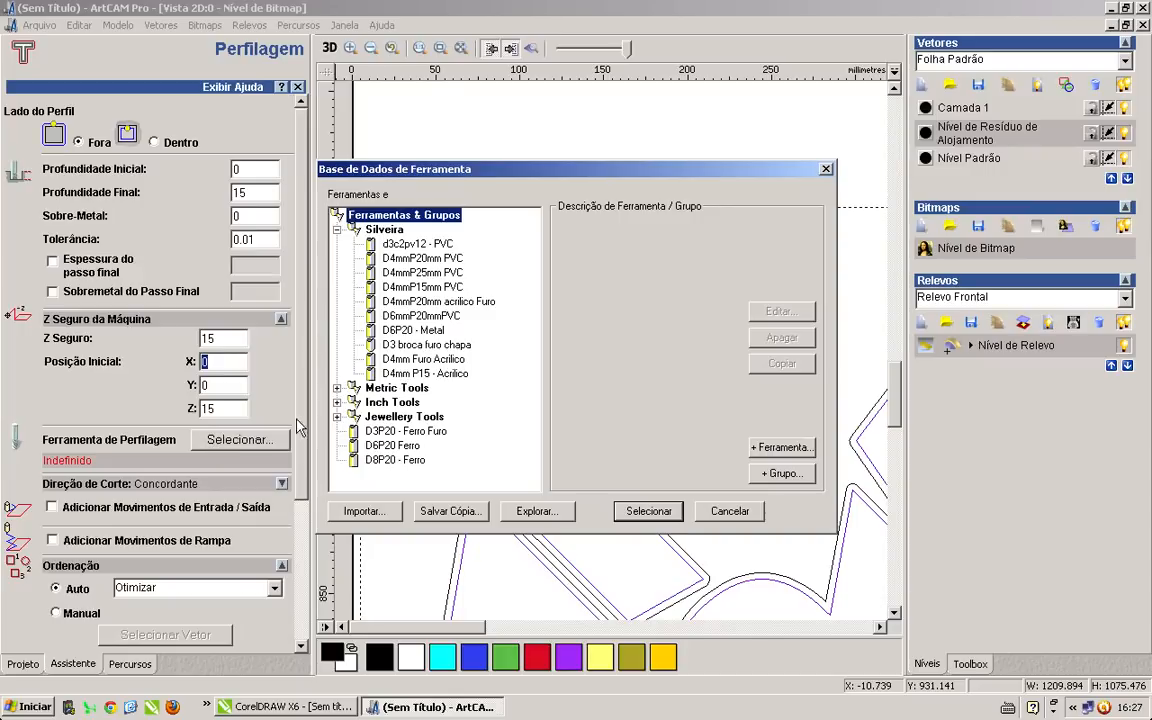
pyautogui.click(390, 231)
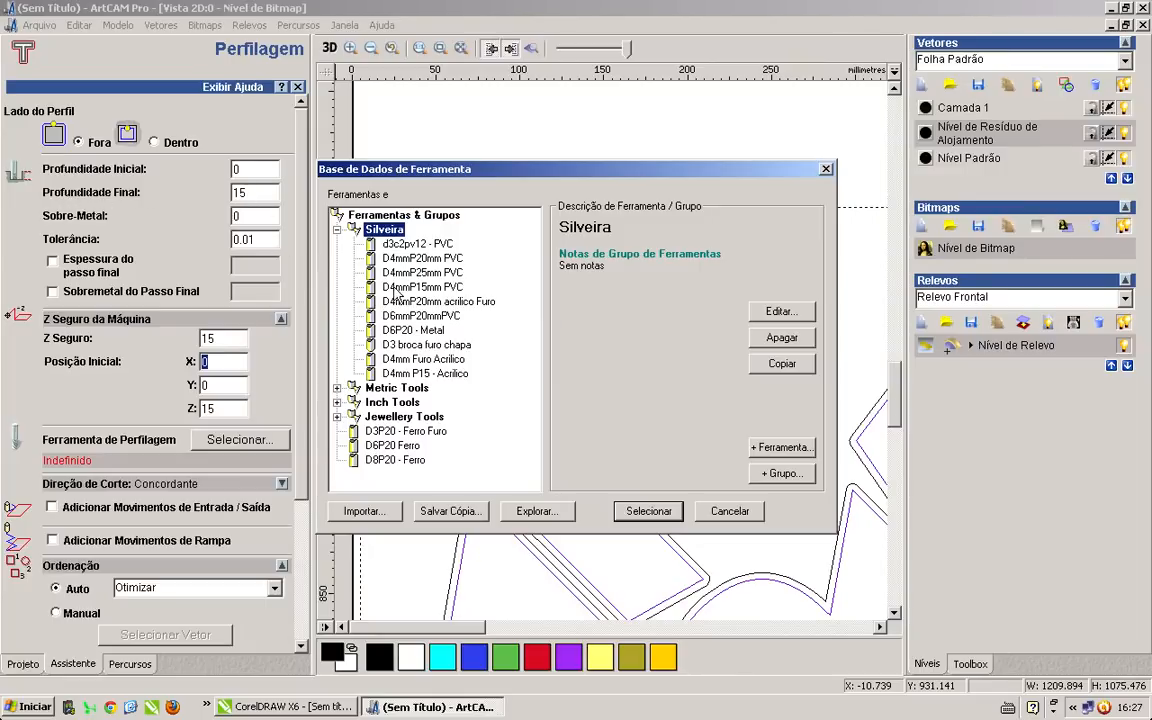
pyautogui.click(398, 288)
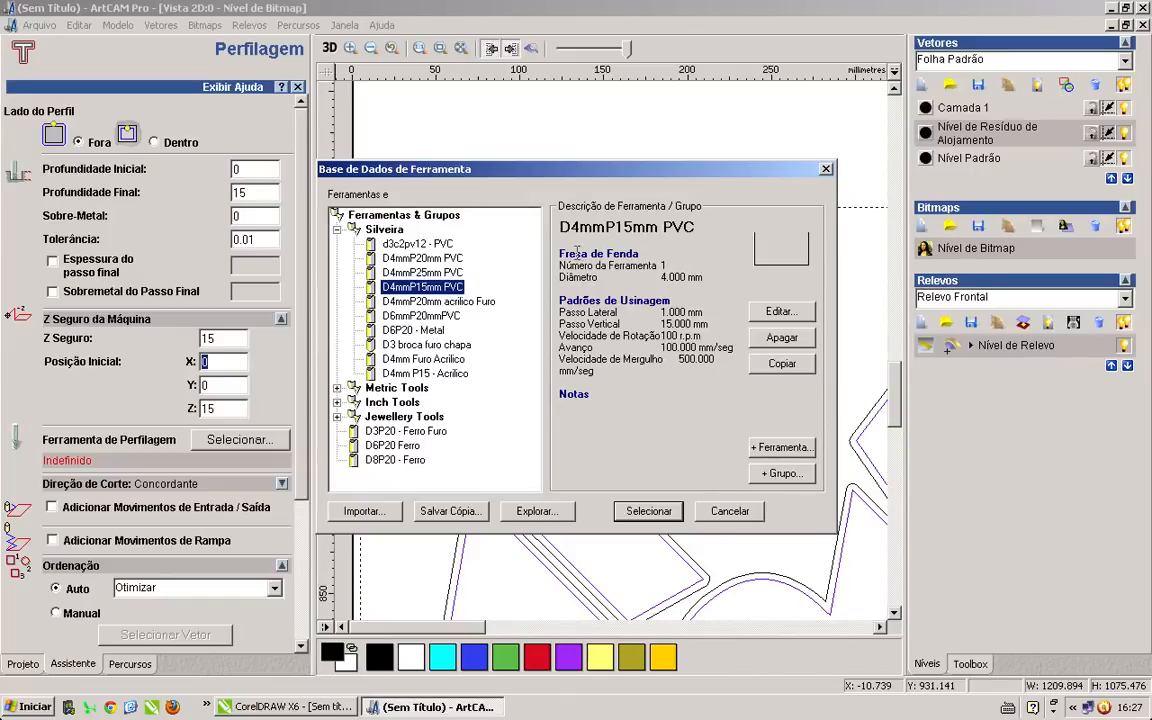
pyautogui.moveTo(577, 253); pyautogui.dragTo(646, 253)
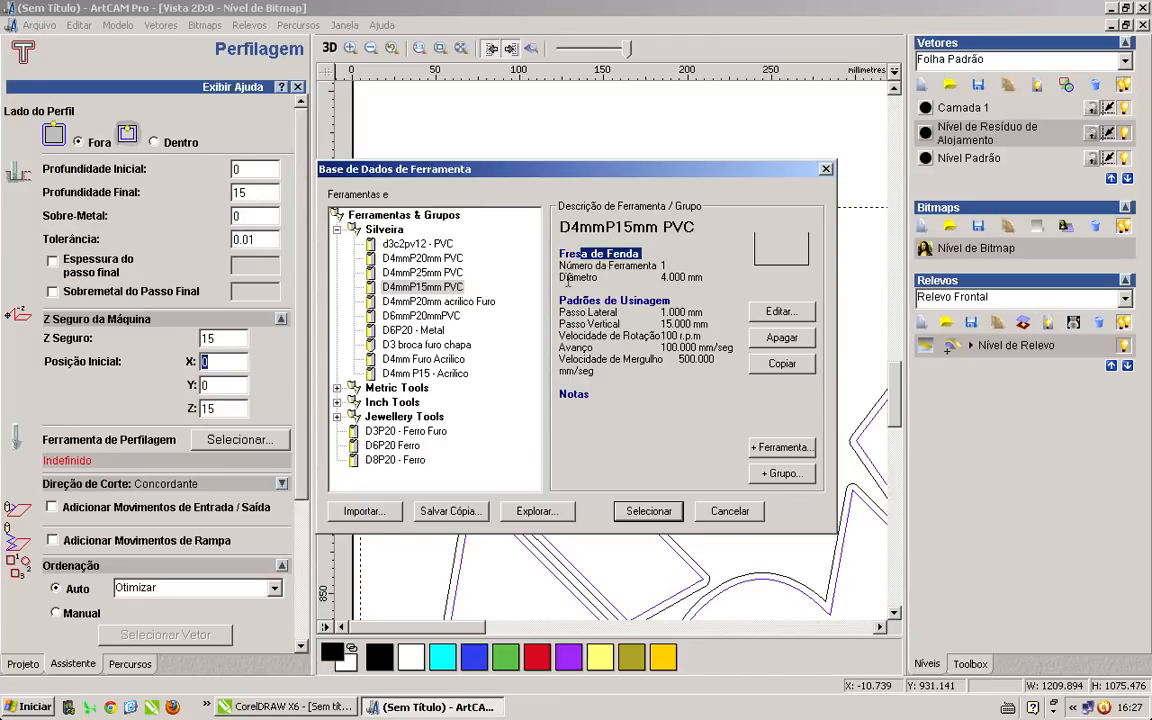
pyautogui.moveTo(573, 277); pyautogui.dragTo(713, 281)
pyautogui.click(713, 281)
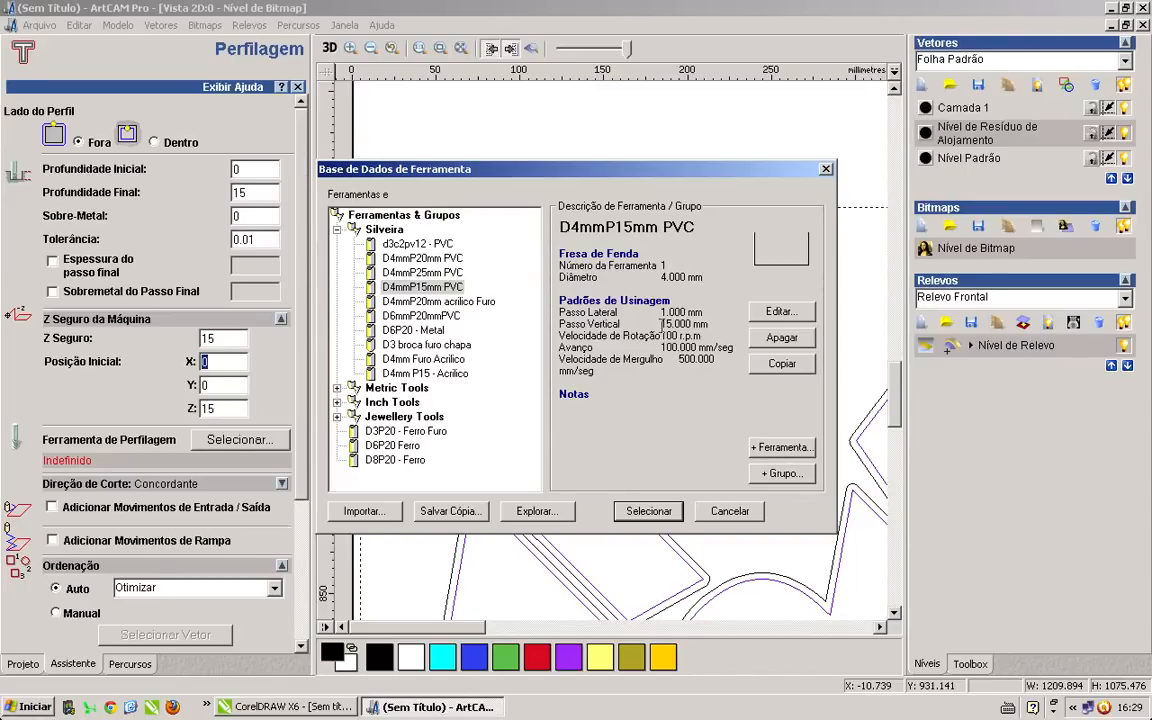
pyautogui.click(432, 286)
pyautogui.click(655, 512)
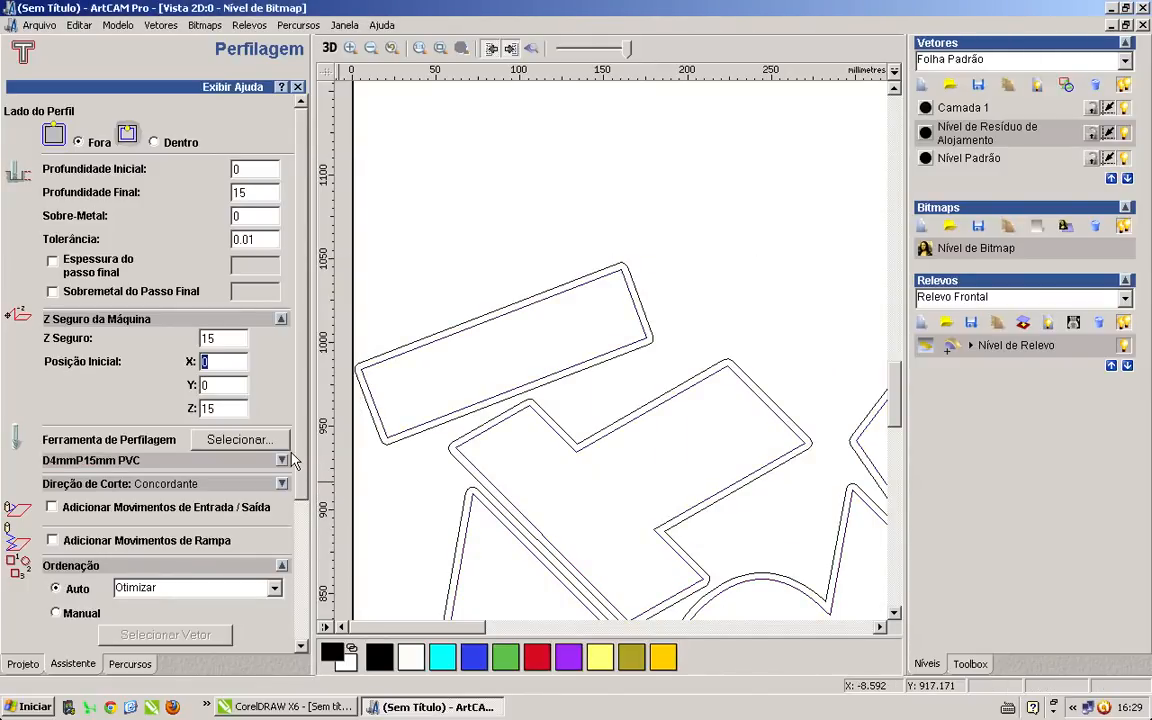
# Set the profiling toolpath's cut direction to Discordante.
pyautogui.scroll(-2, 272, 411)
pyautogui.scroll(-3, 310, 518)
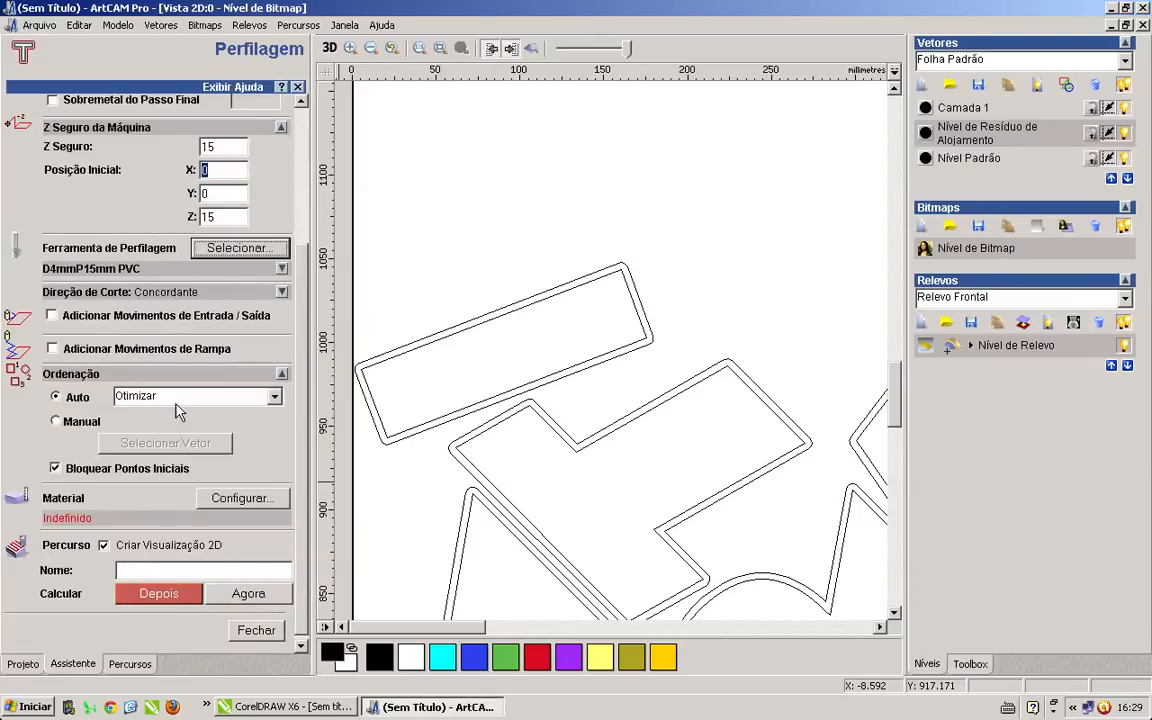
pyautogui.click(128, 292)
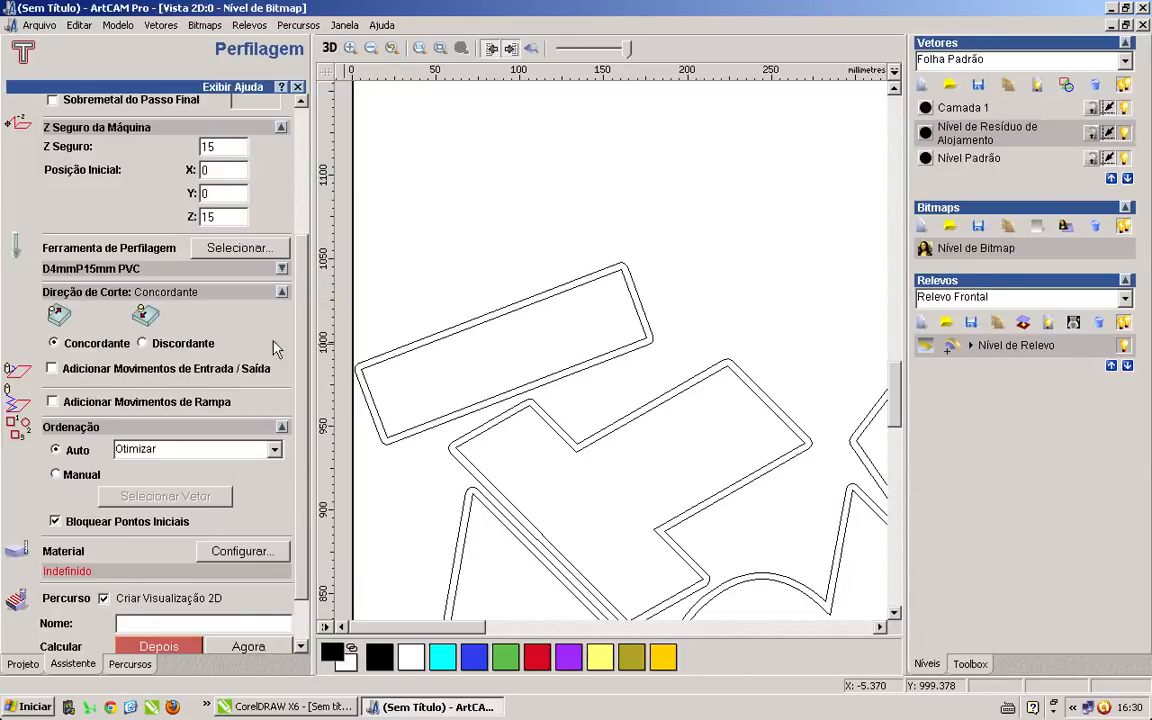
pyautogui.click(143, 343)
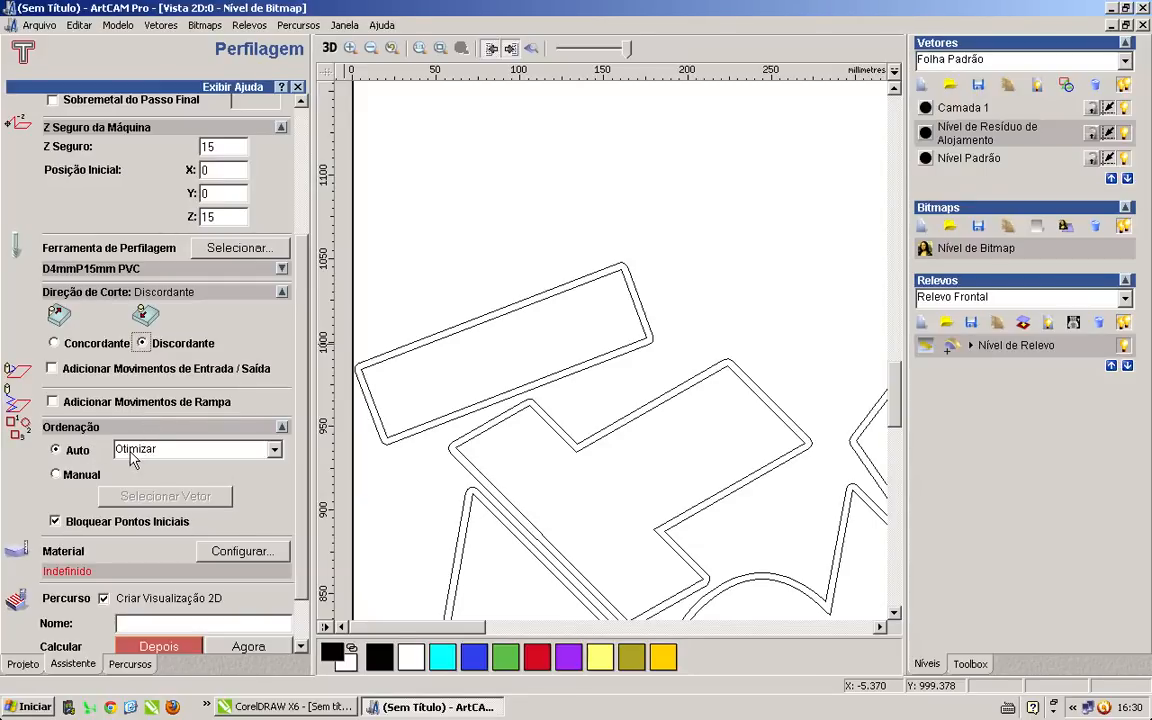
# Set the automatic machining order to Base para Topo and review the other ordering options against the nested sheet.
pyautogui.click(182, 458)
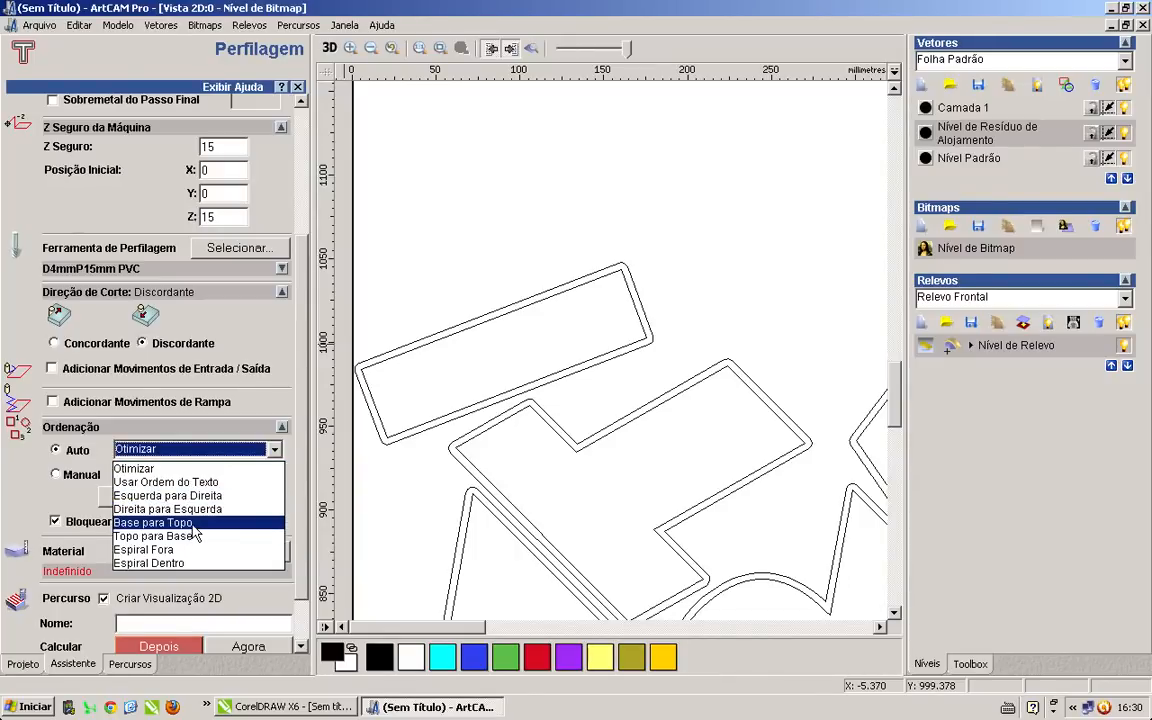
pyautogui.click(195, 527)
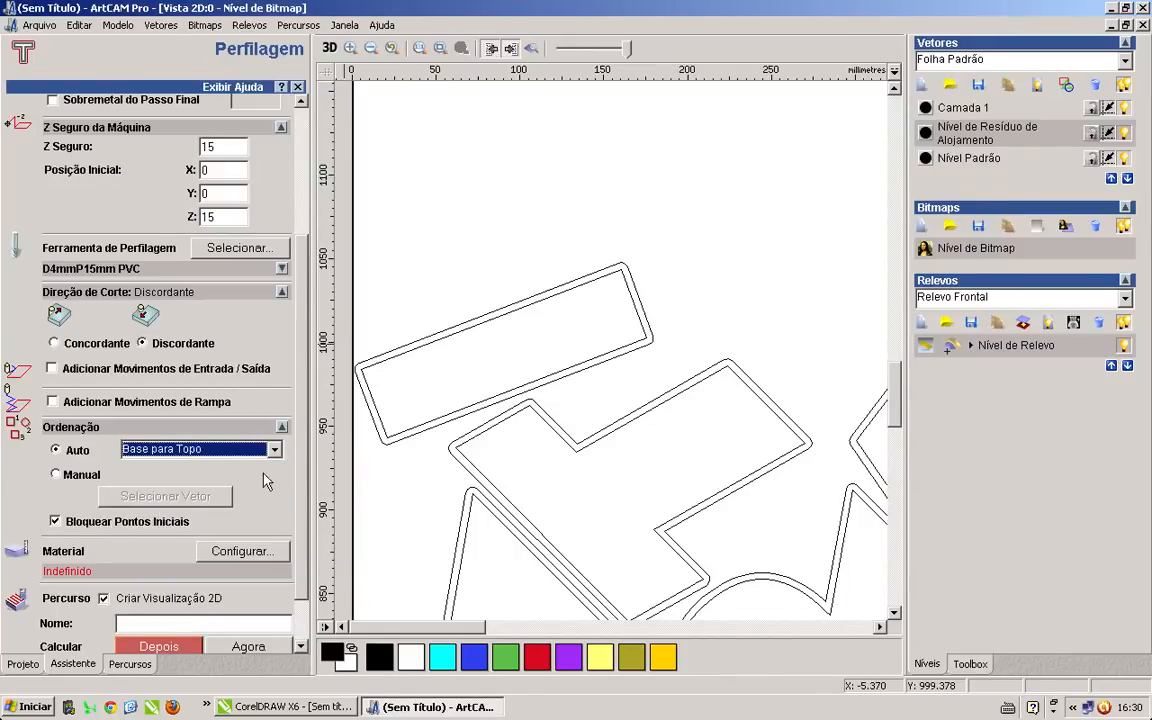
pyautogui.click(441, 287)
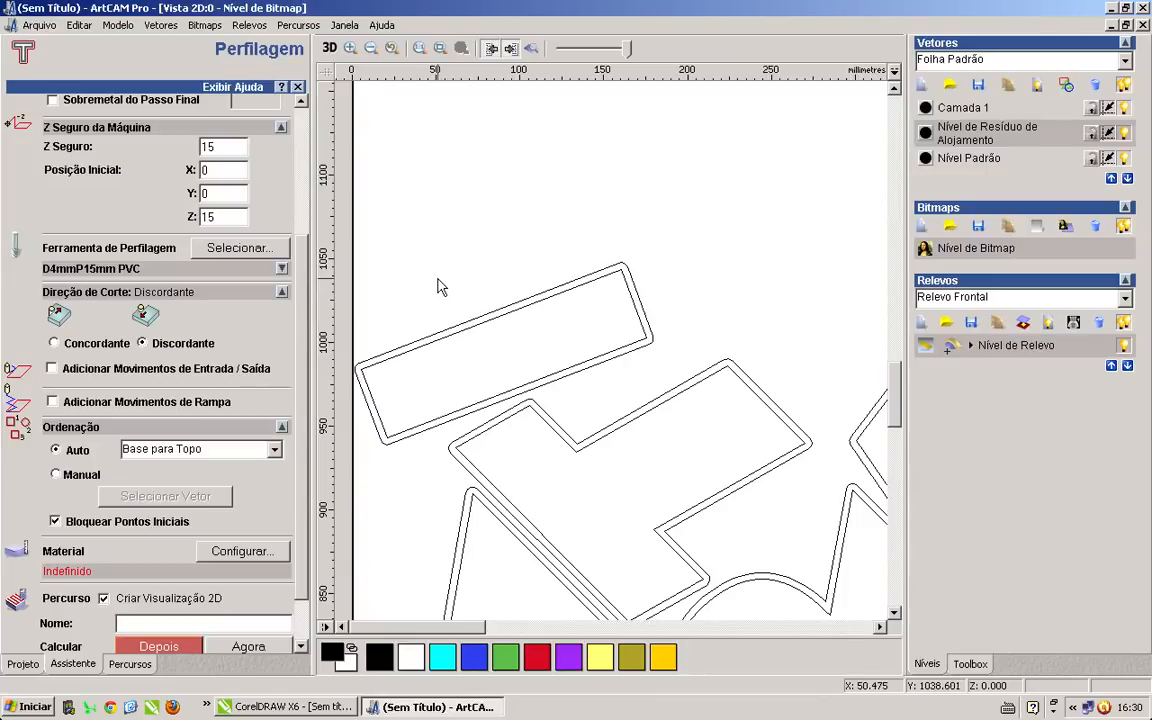
pyautogui.scroll(-4, 458, 327)
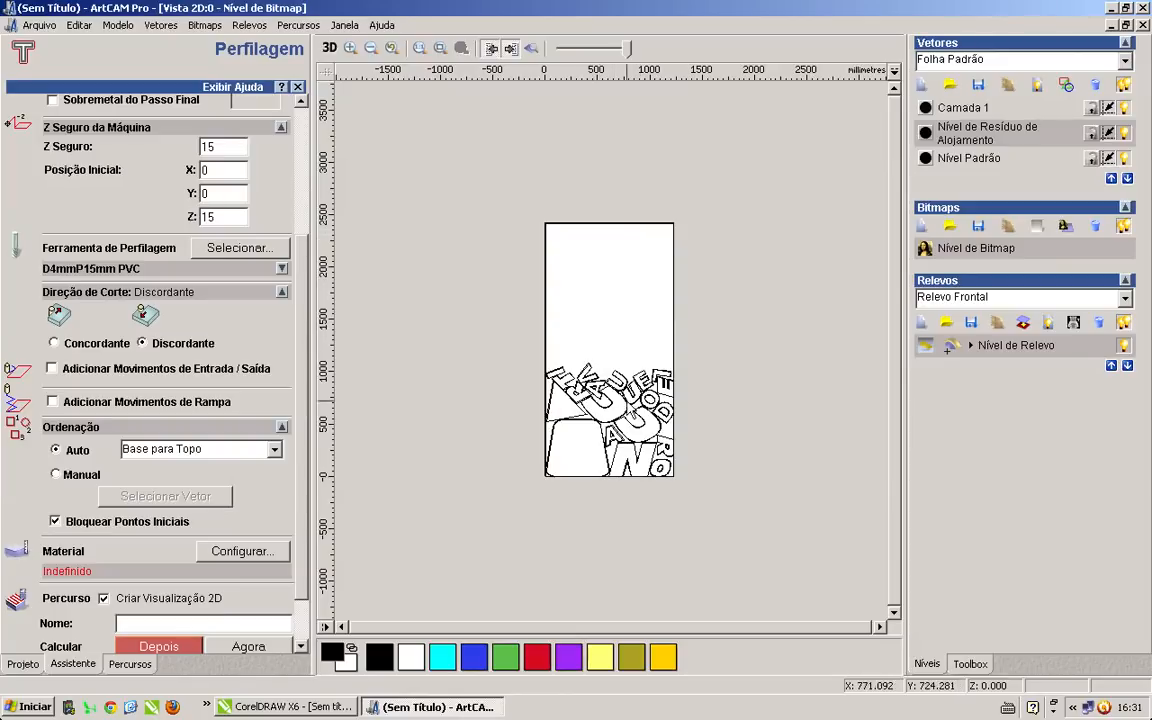
pyautogui.scroll(2, 624, 402)
pyautogui.scroll(-1, 626, 455)
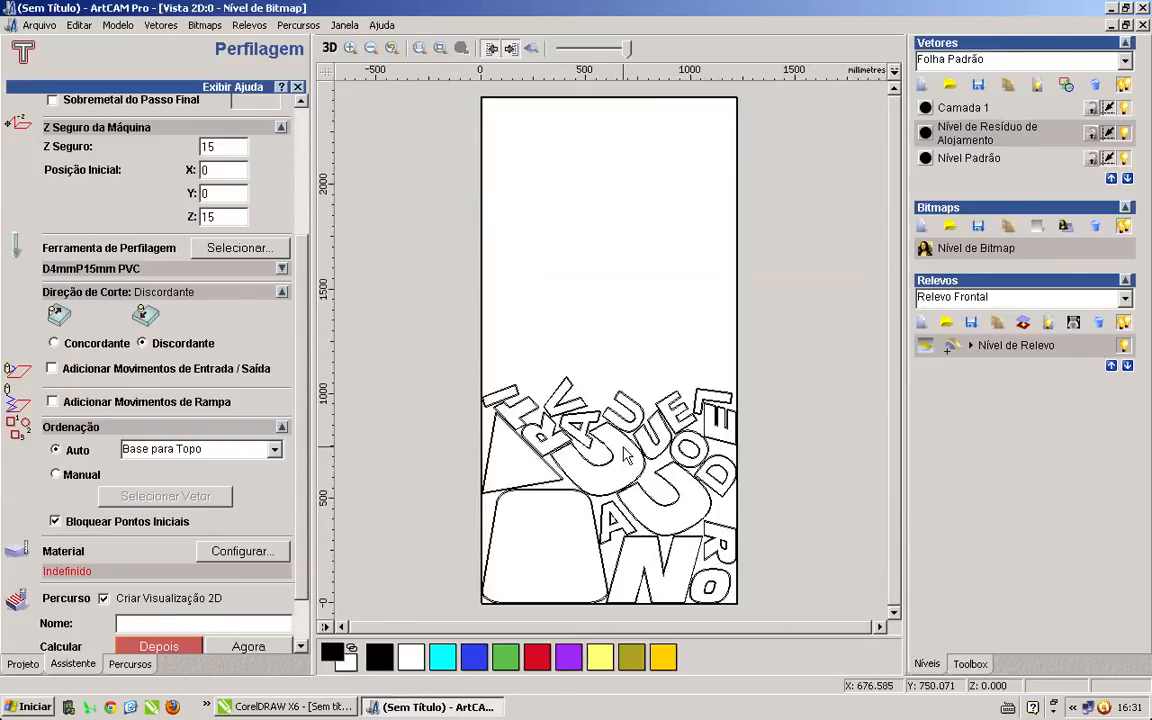
pyautogui.click(165, 449)
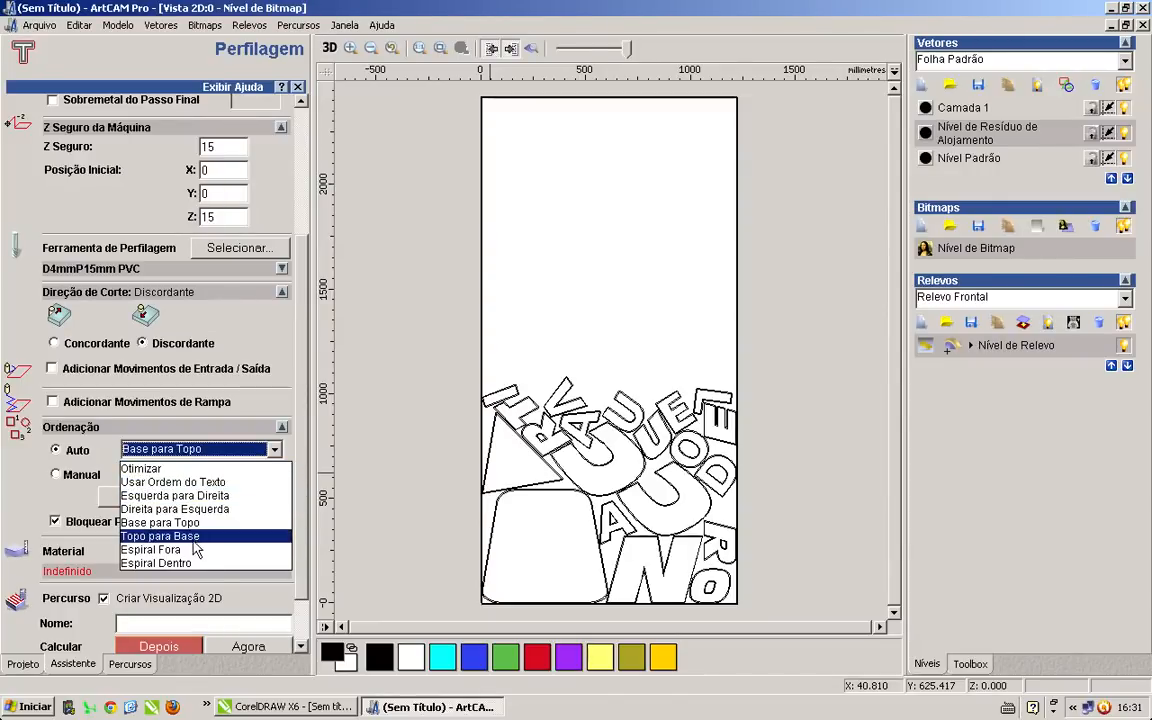
pyautogui.click(378, 452)
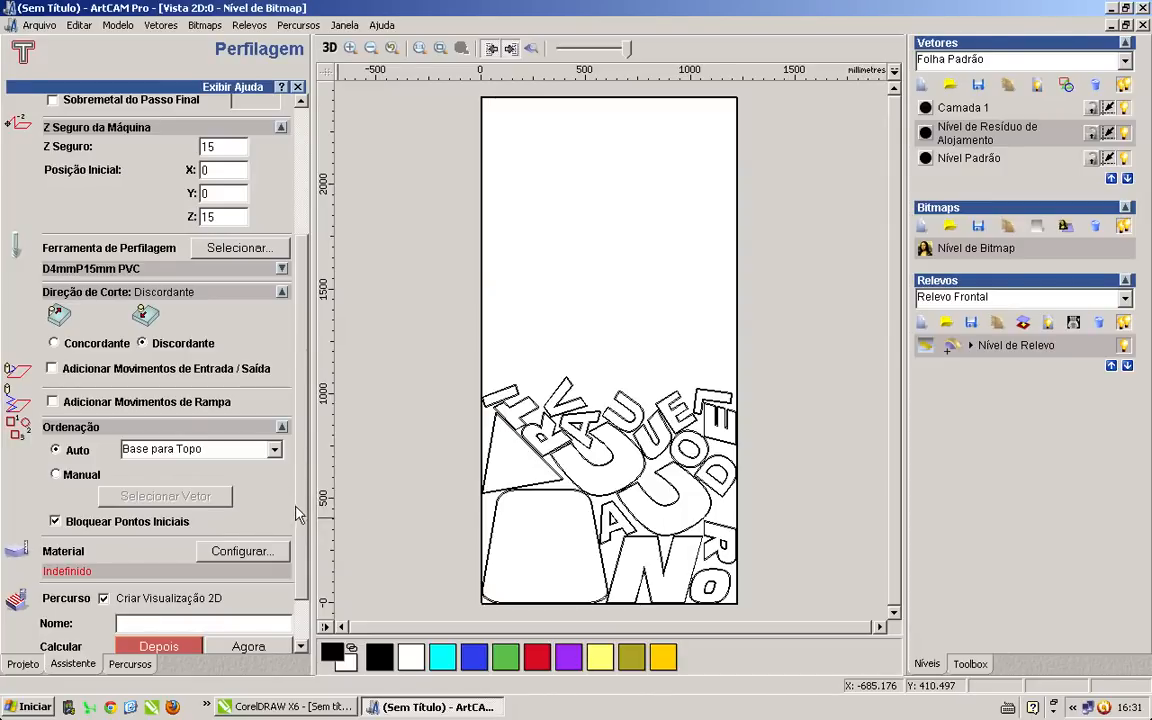
# Define the material with a thickness of 15 mm, keeping Z zero at the material's top surface.
pyautogui.scroll(-3, 268, 457)
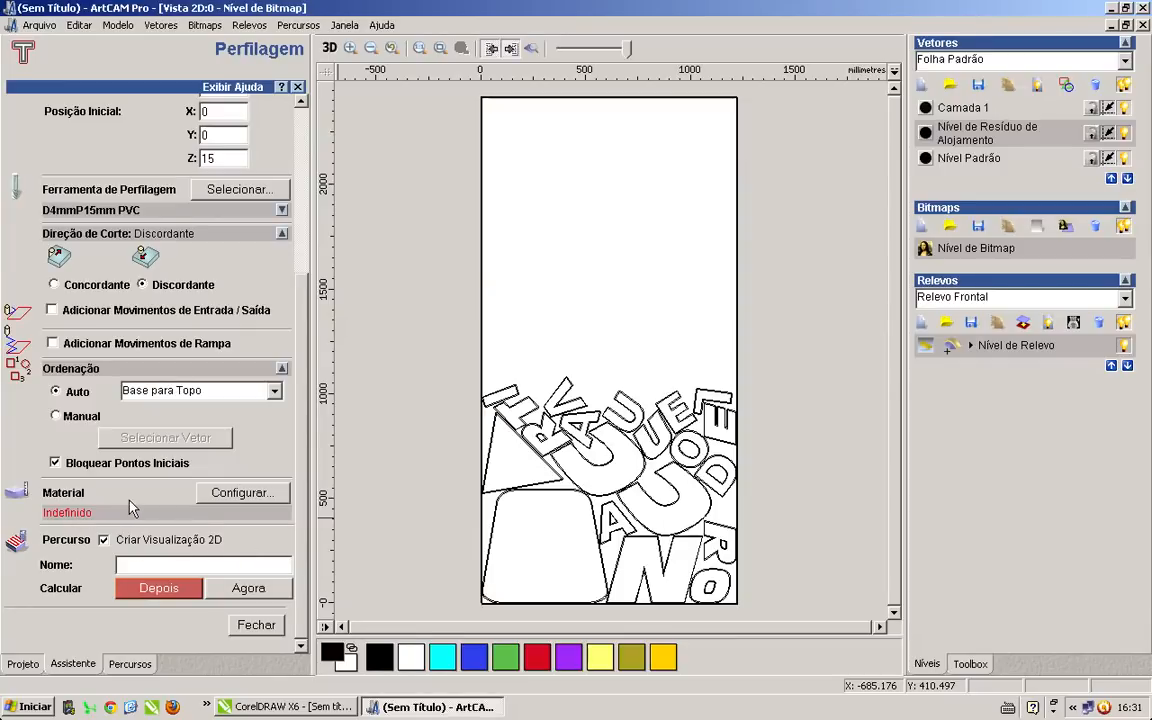
pyautogui.click(242, 493)
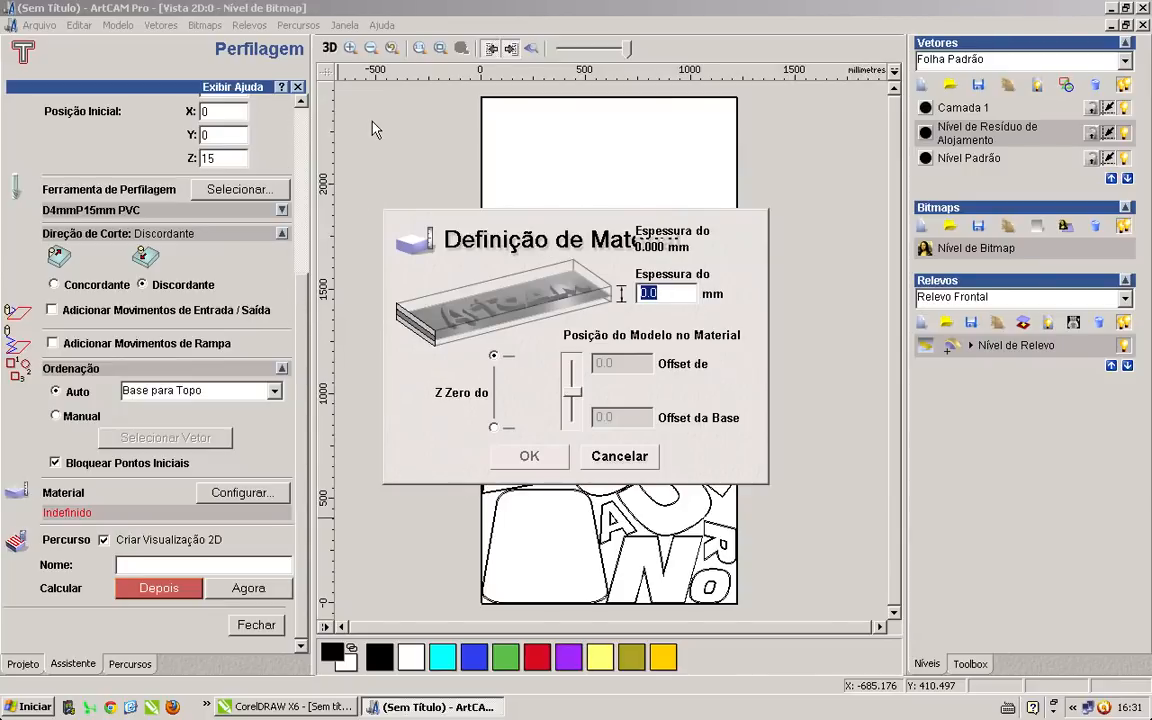
pyautogui.write('15')
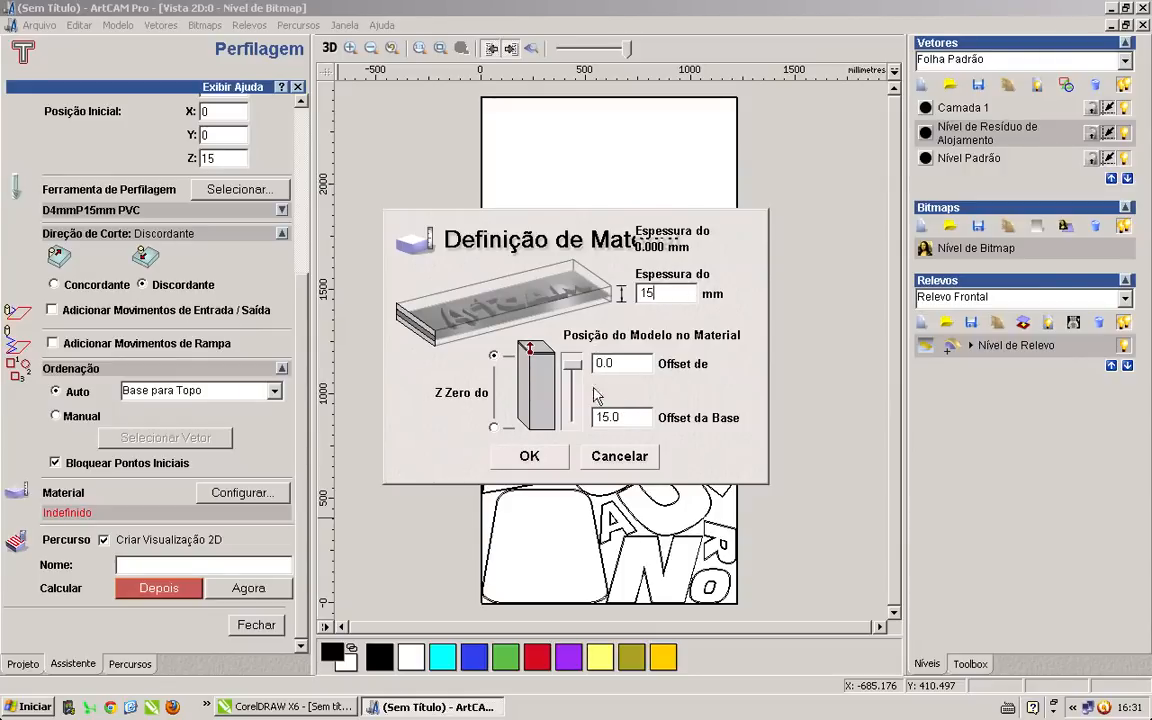
pyautogui.click(529, 456)
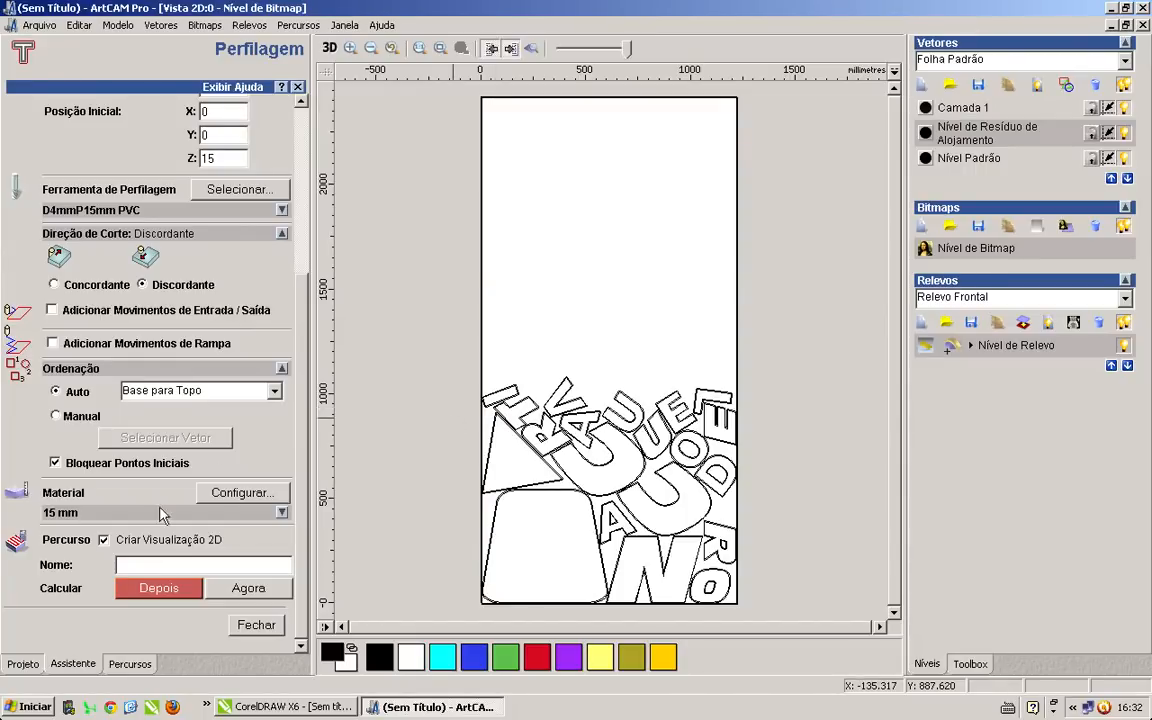
# Name the toolpath Corte, select the nested letter vectors, calculate it immediately and close the profiling settings.
pyautogui.click(157, 568)
pyautogui.write('Corte')
pyautogui.click(218, 596)
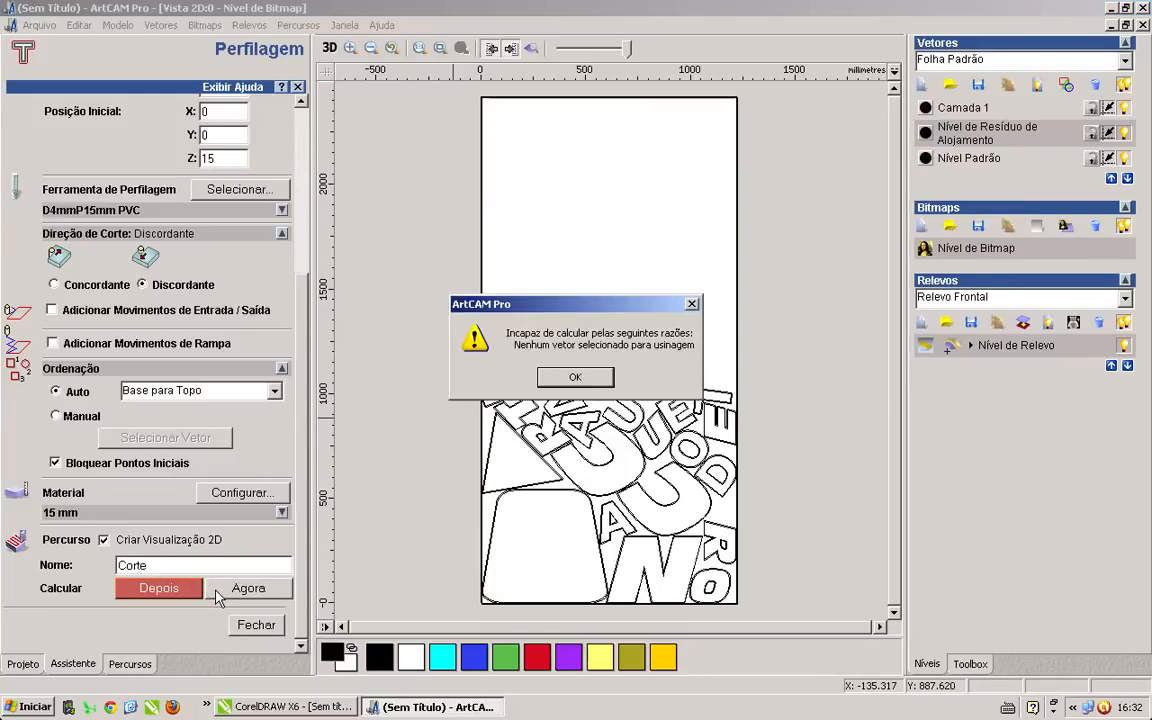
pyautogui.click(575, 378)
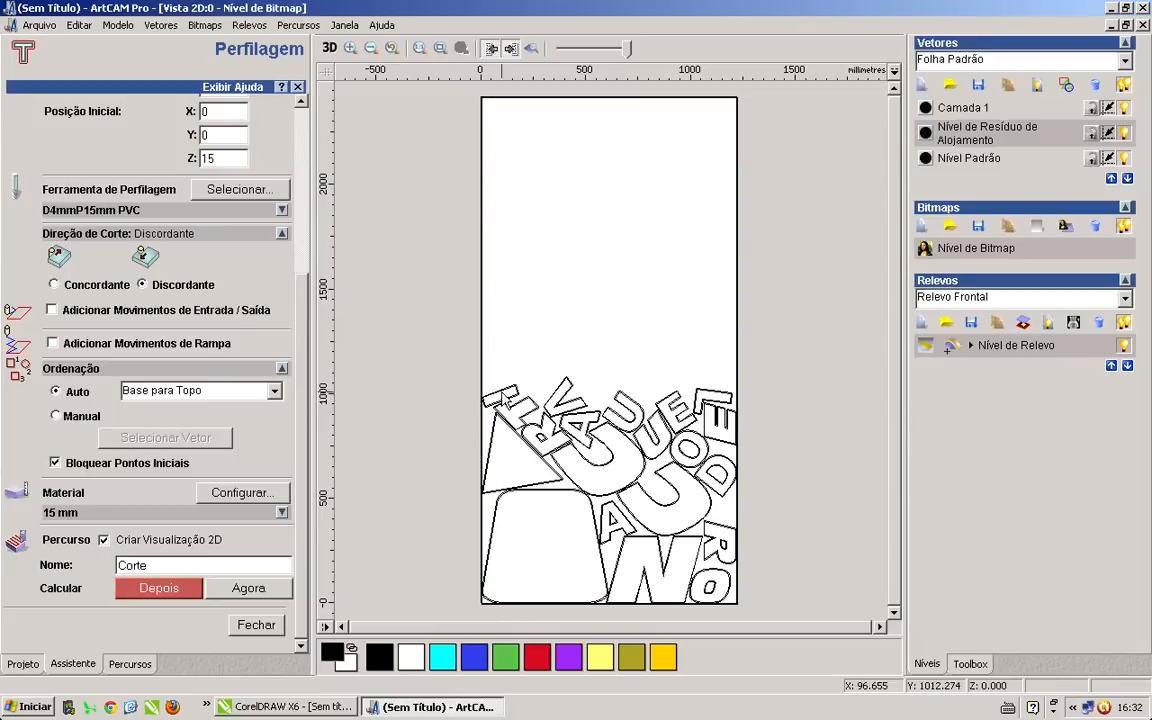
pyautogui.scroll(5, 505, 405)
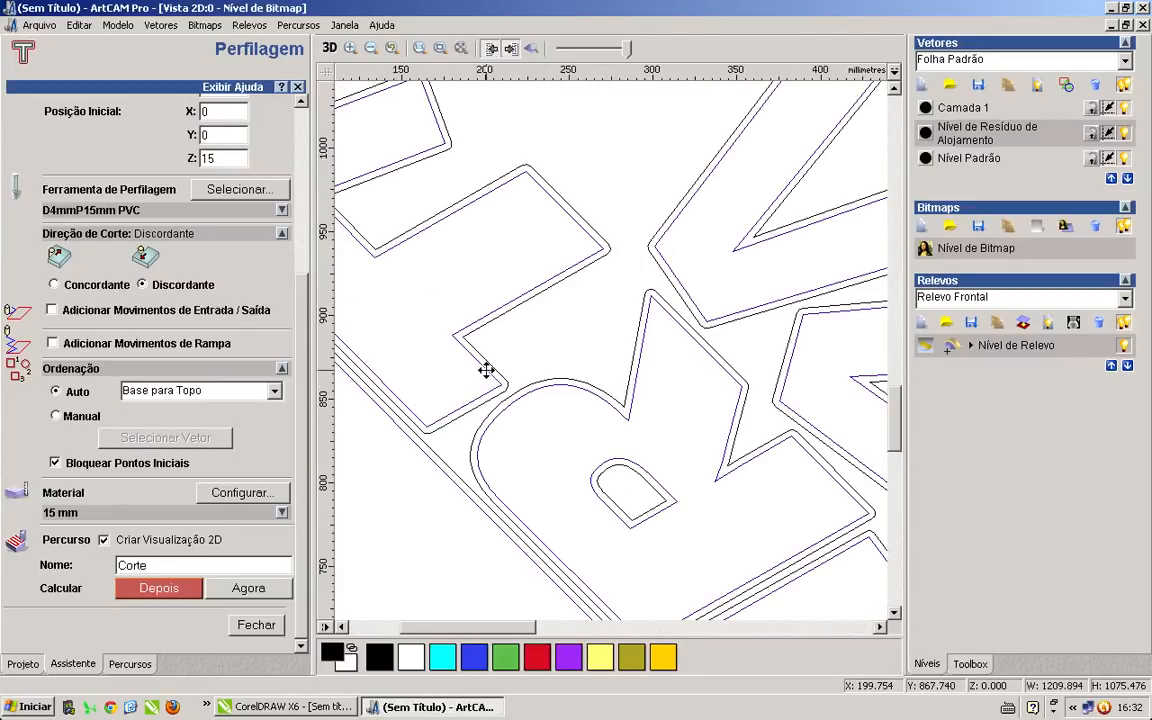
pyautogui.click(234, 591)
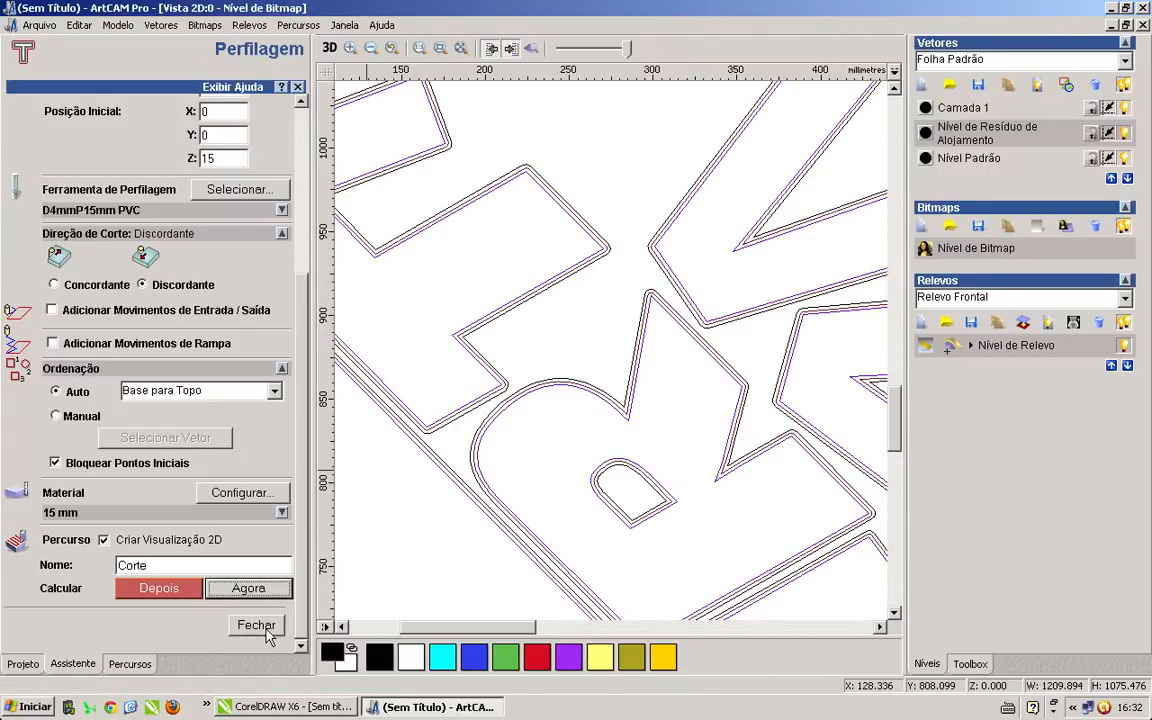
pyautogui.click(256, 625)
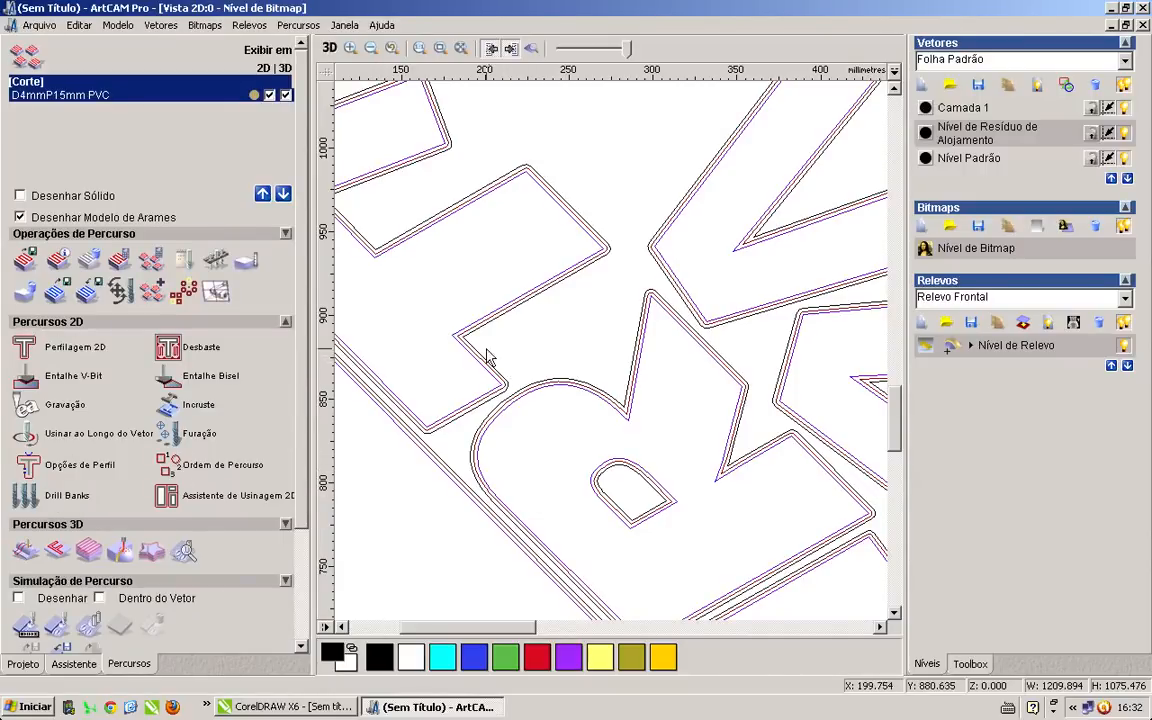
# Examine the calculated Corte toolpath around the letter outlines, up close and across the whole nested layout.
pyautogui.scroll(2, 465, 345)
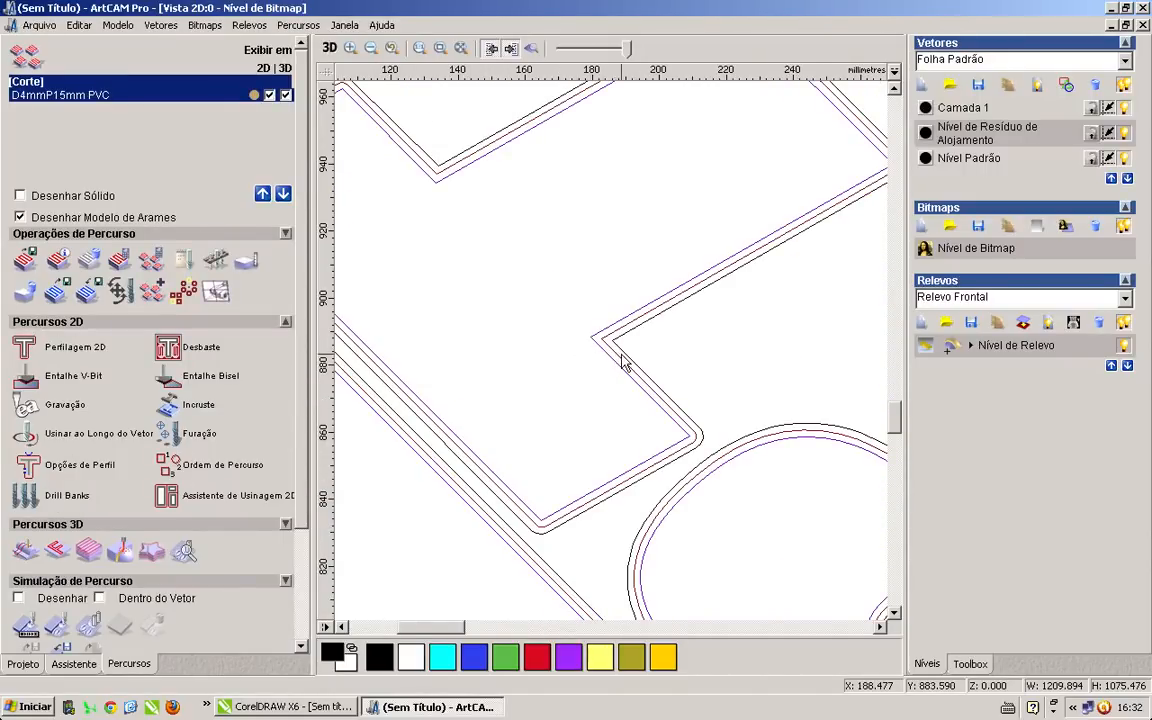
pyautogui.scroll(2, 622, 364)
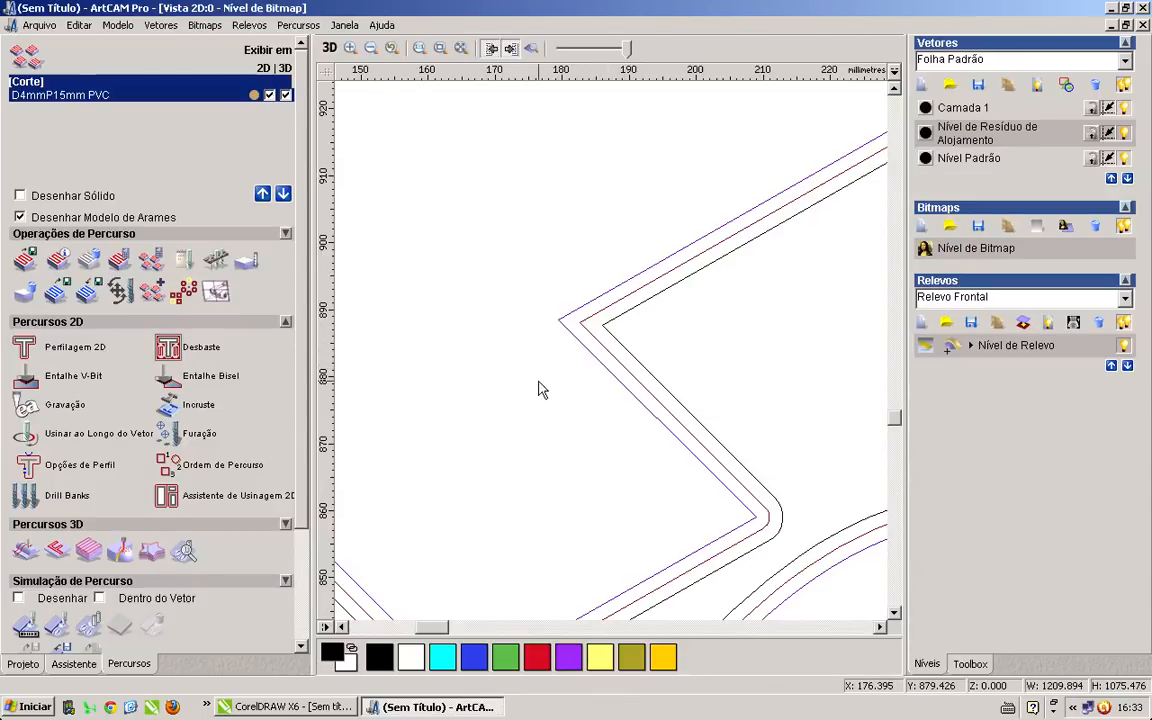
pyautogui.scroll(-4, 537, 388)
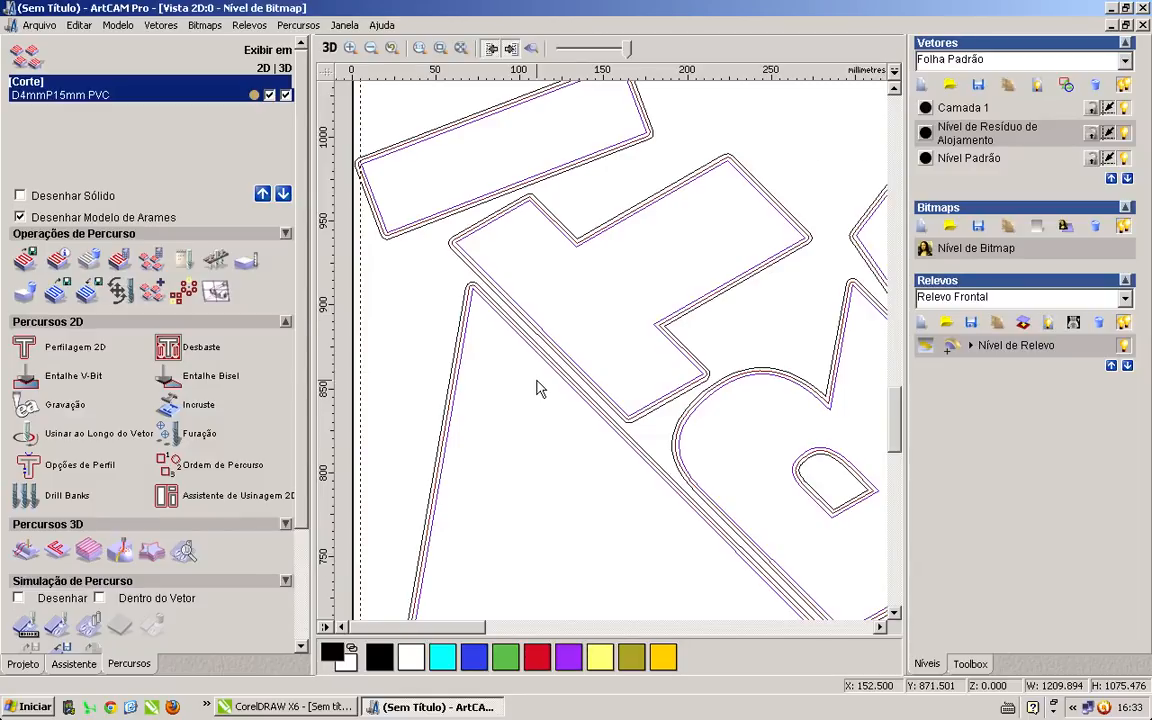
pyautogui.scroll(-3, 537, 388)
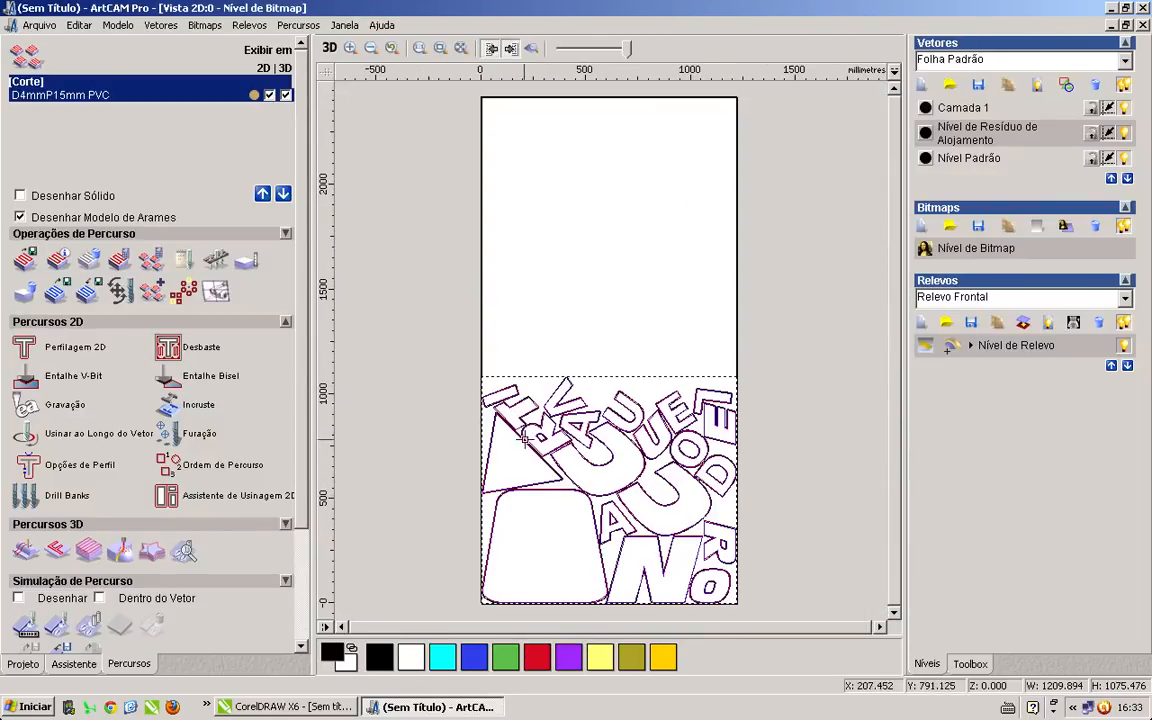
pyautogui.scroll(3, 571, 596)
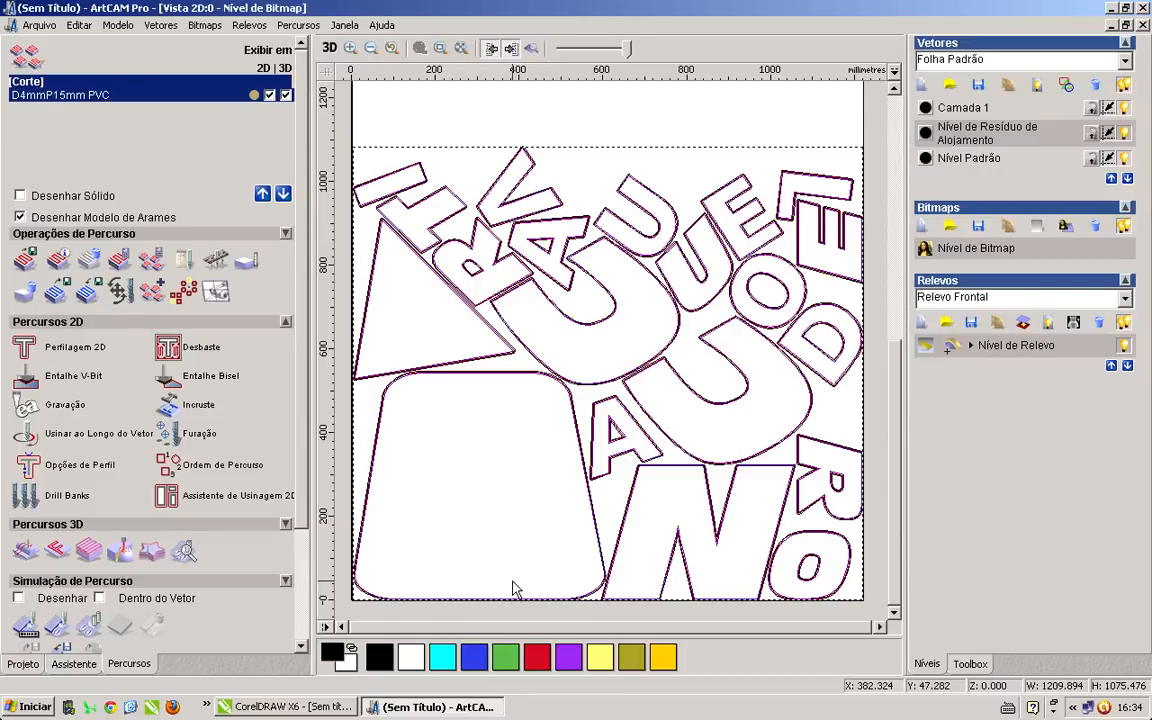
# Open the profile options, deselect the letter vectors and select the Corte toolpath in the 2D view.
pyautogui.click(28, 465)
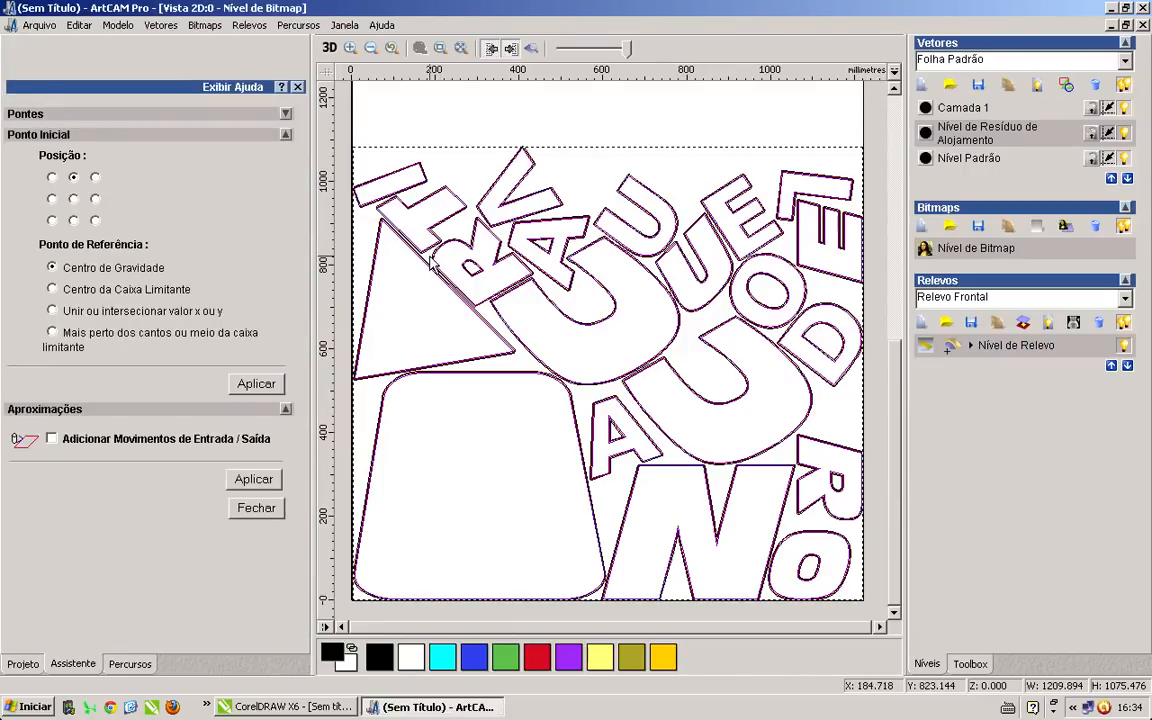
pyautogui.click(443, 178)
pyautogui.scroll(-2, 433, 180)
pyautogui.scroll(1, 547, 393)
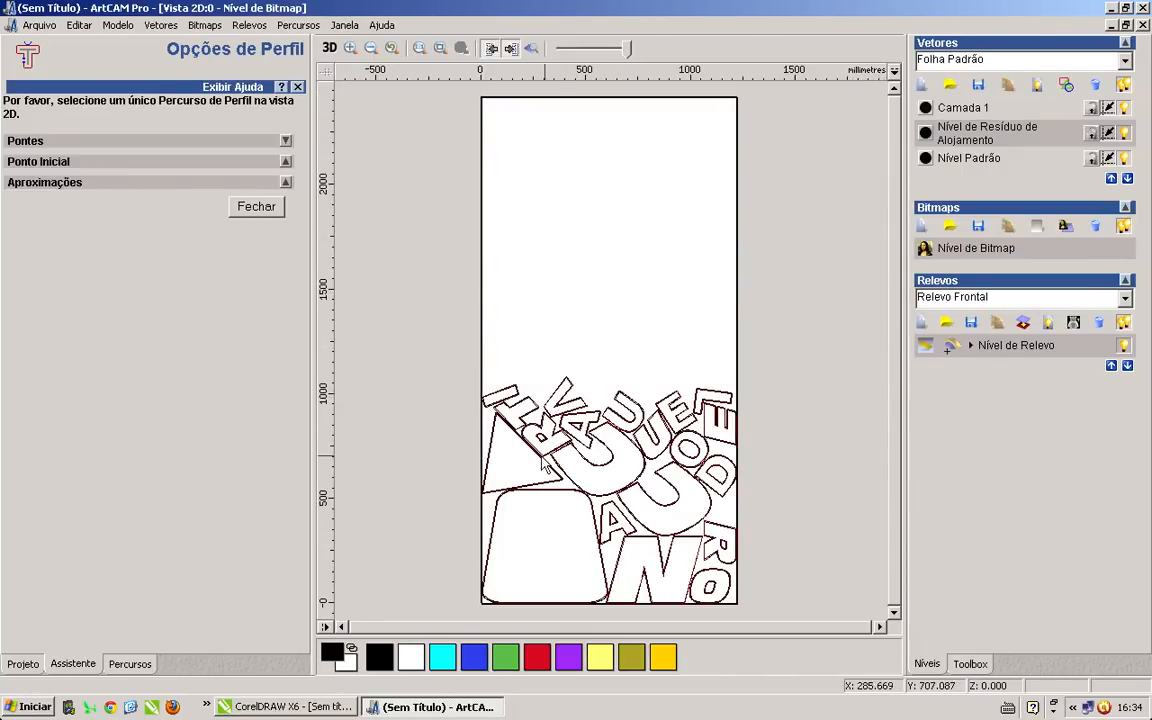
pyautogui.scroll(5, 548, 398)
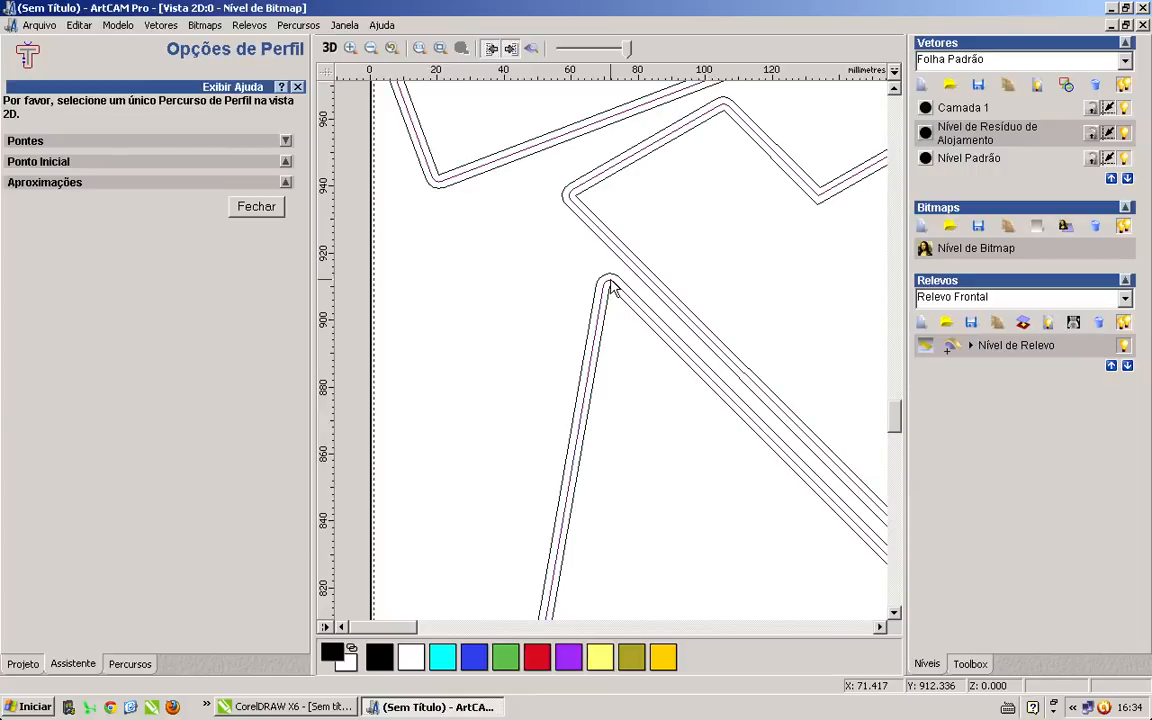
pyautogui.click(611, 285)
pyautogui.scroll(-2, 514, 303)
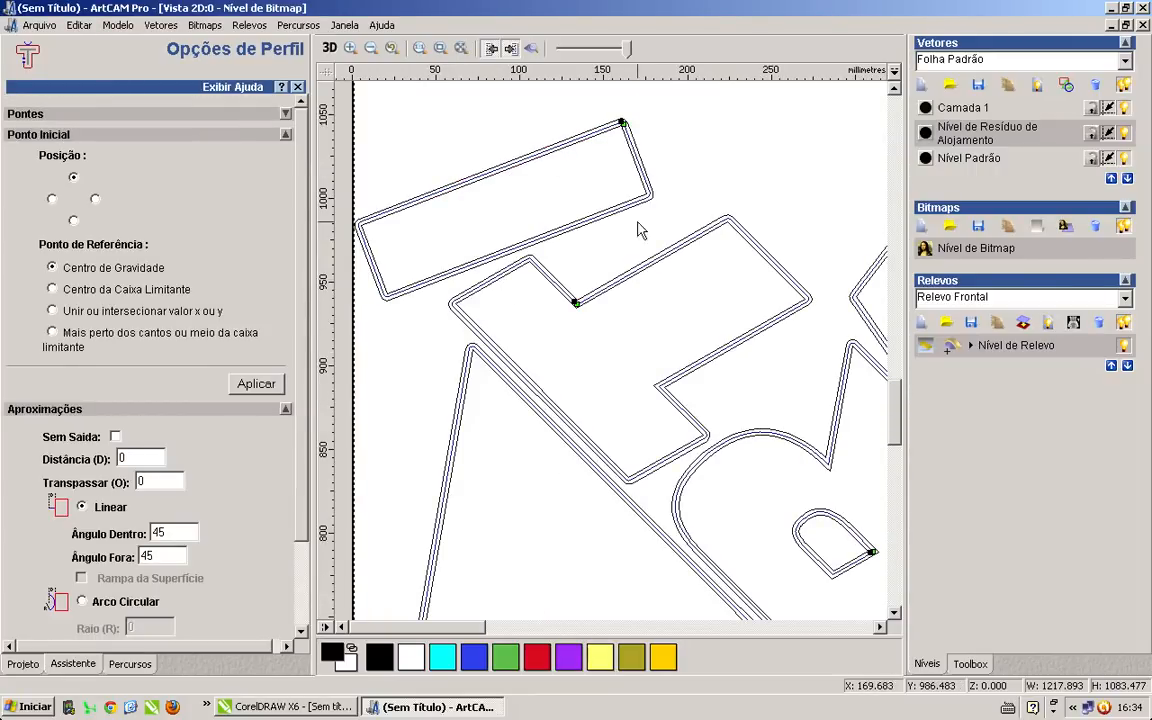
# Move the cutting start point of the upper-left letter I from its rounded corner onto the adjacent straight short edge.
pyautogui.scroll(-3, 640, 235)
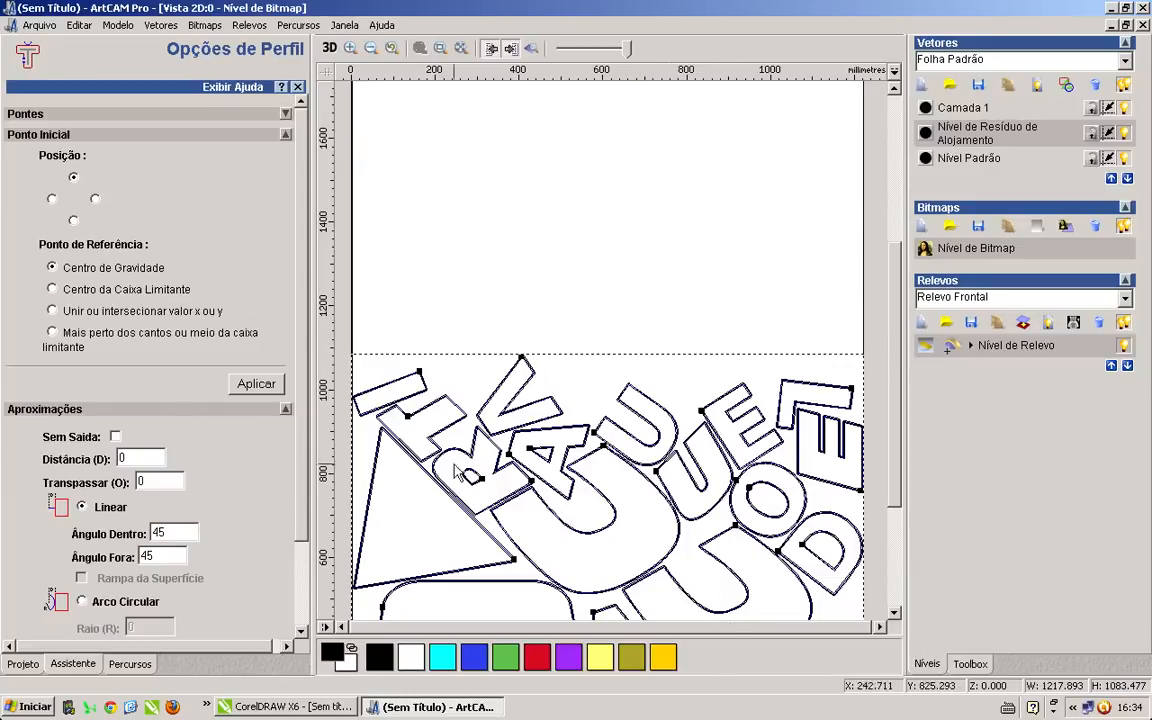
pyautogui.scroll(3, 375, 380)
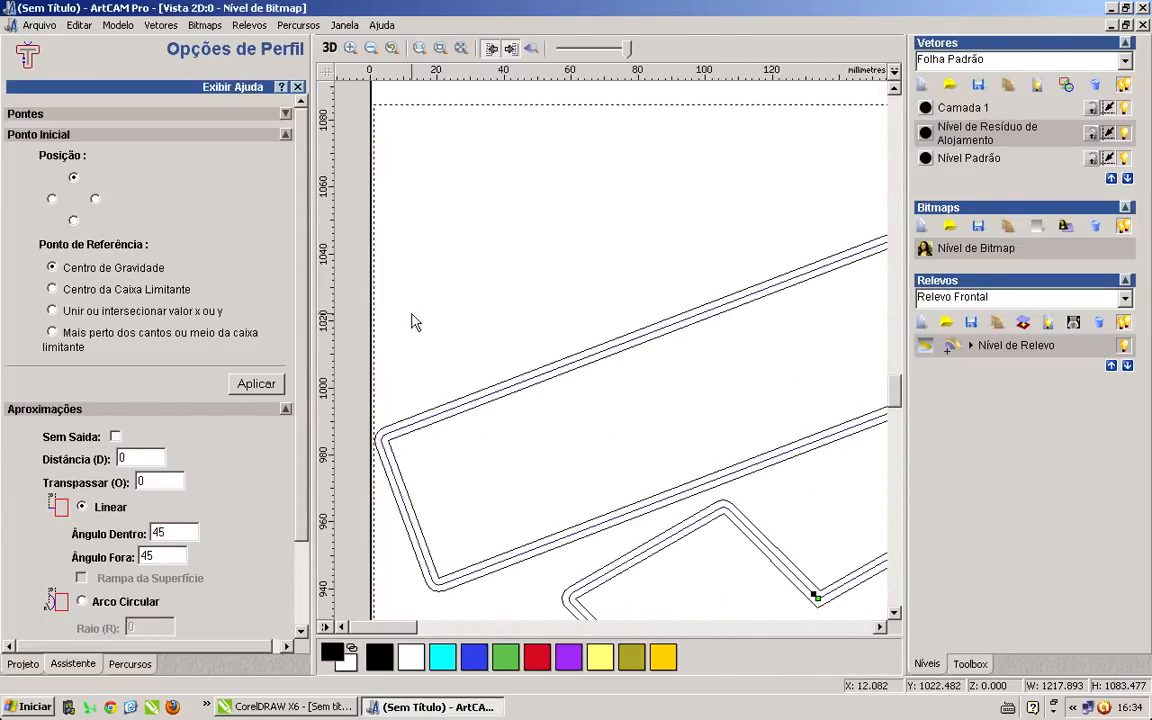
pyautogui.scroll(-1, 411, 321)
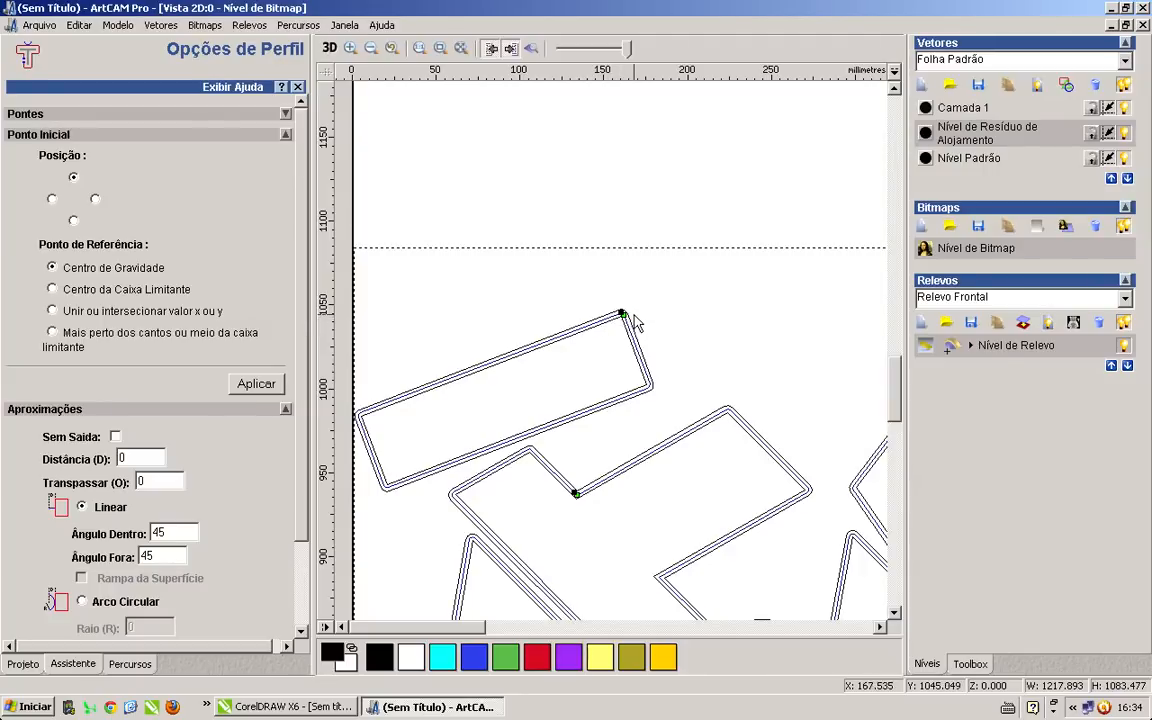
pyautogui.click(621, 313)
pyautogui.scroll(5, 622, 311)
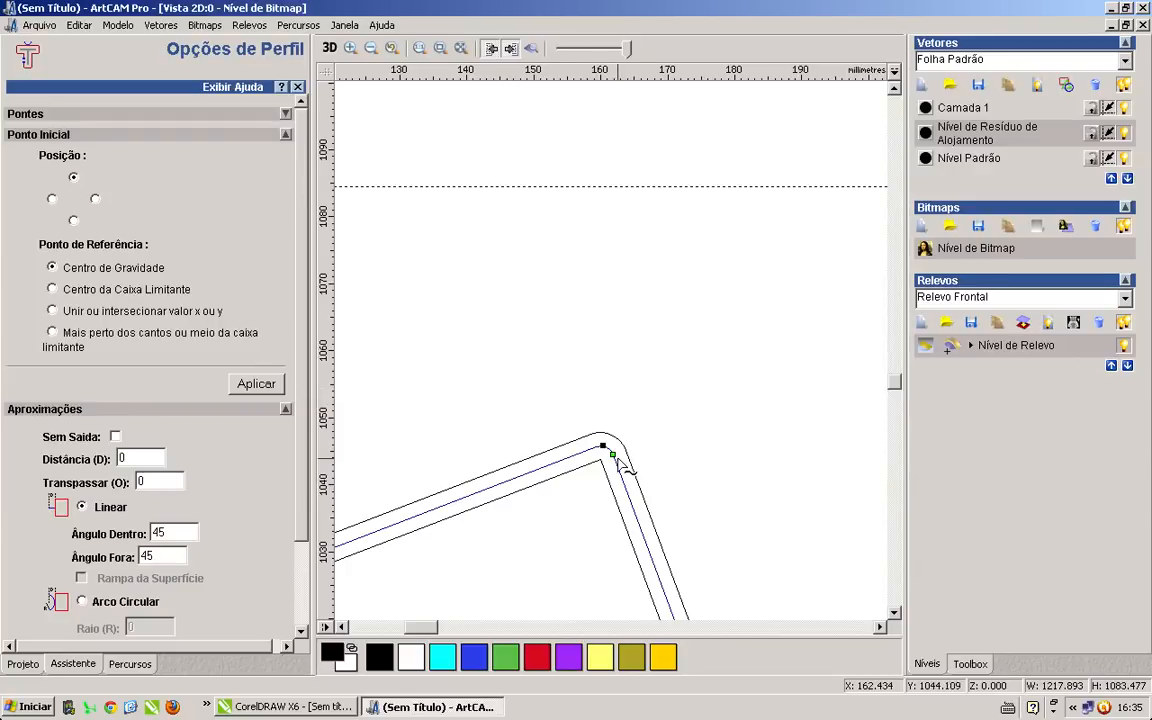
pyautogui.scroll(2, 617, 465)
pyautogui.scroll(2, 620, 467)
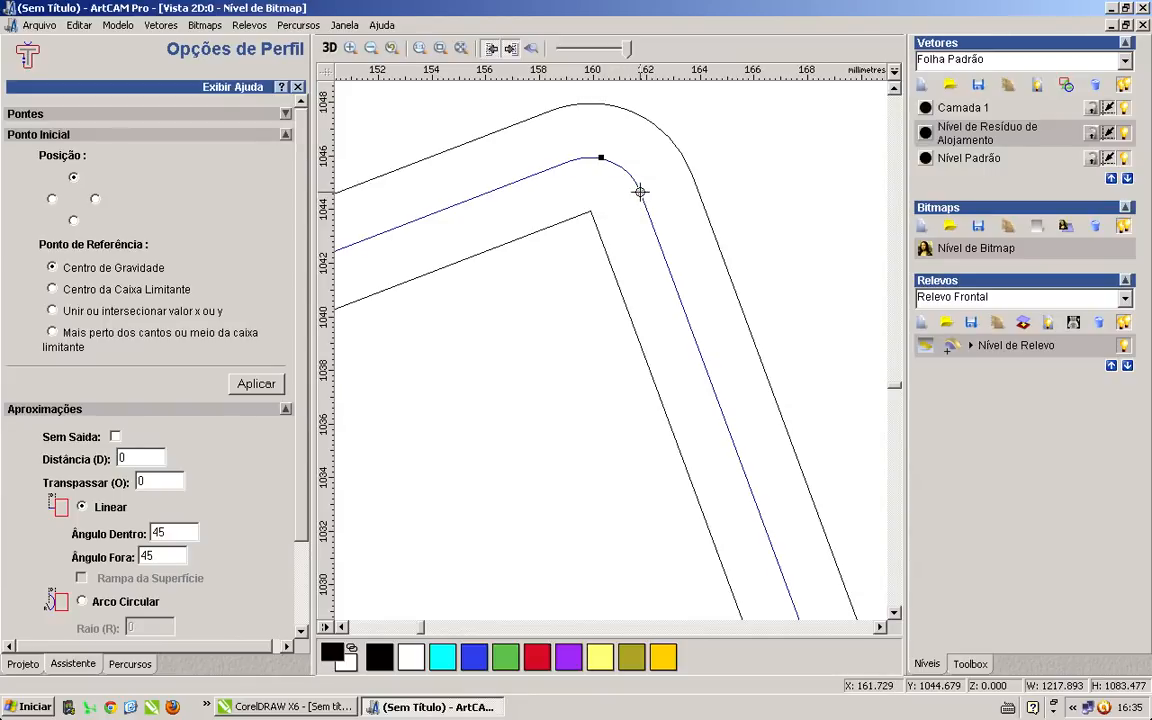
pyautogui.click(668, 267)
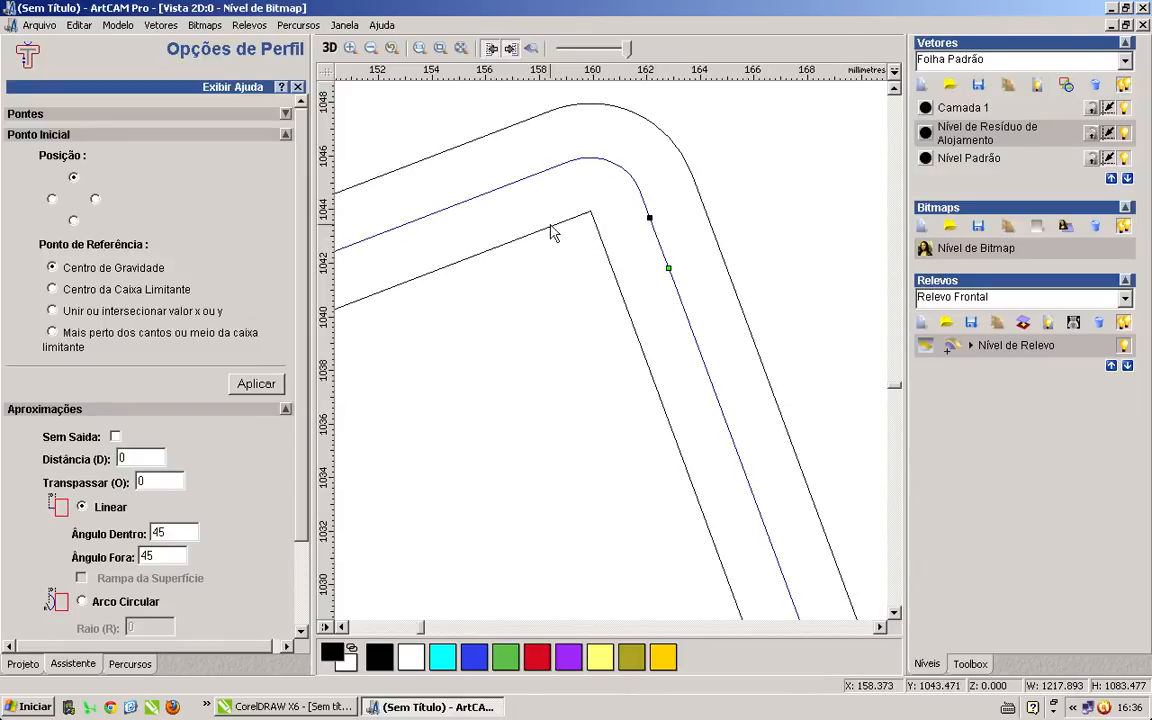
pyautogui.scroll(-6, 556, 215)
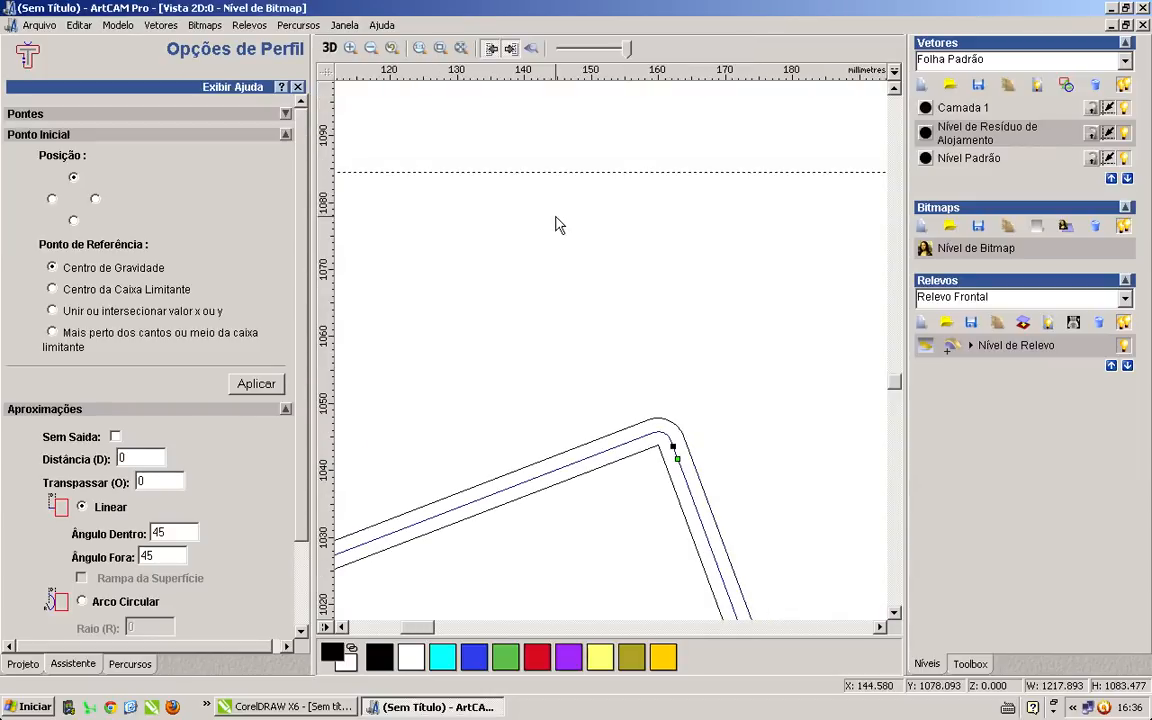
# Examine the start points of the Corte toolpath on the upper-left letters, the triangle and the rounded trapezoid.
pyautogui.scroll(-2, 560, 380)
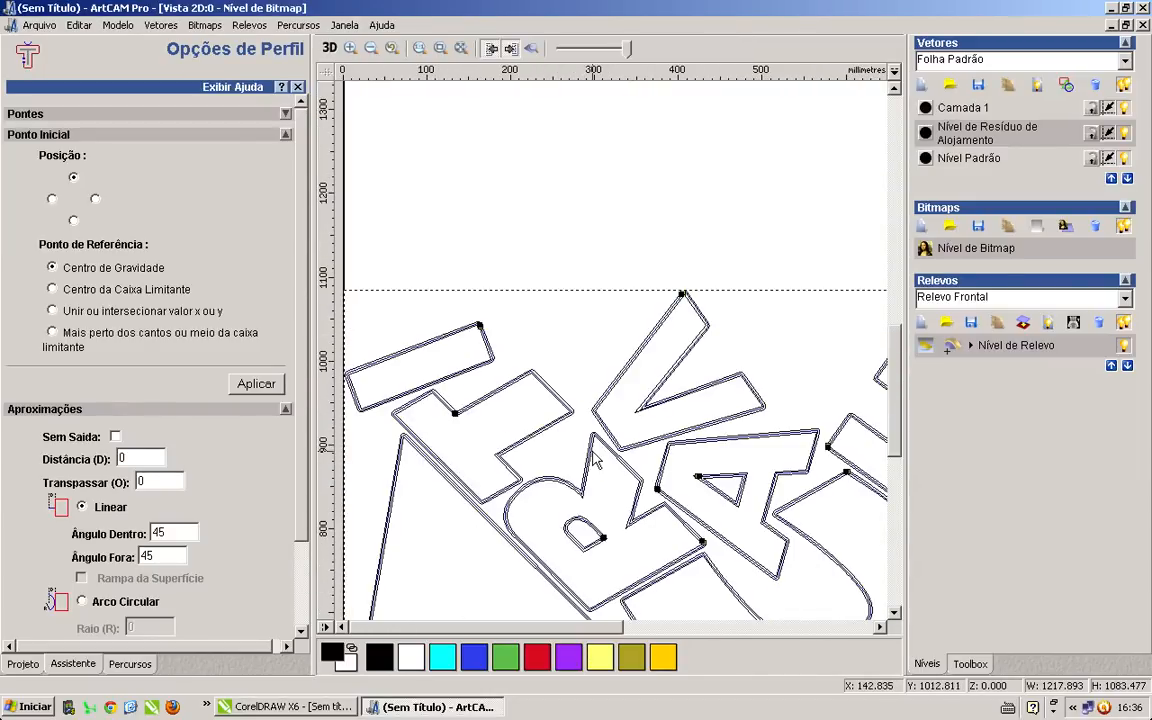
pyautogui.scroll(1, 330, 365)
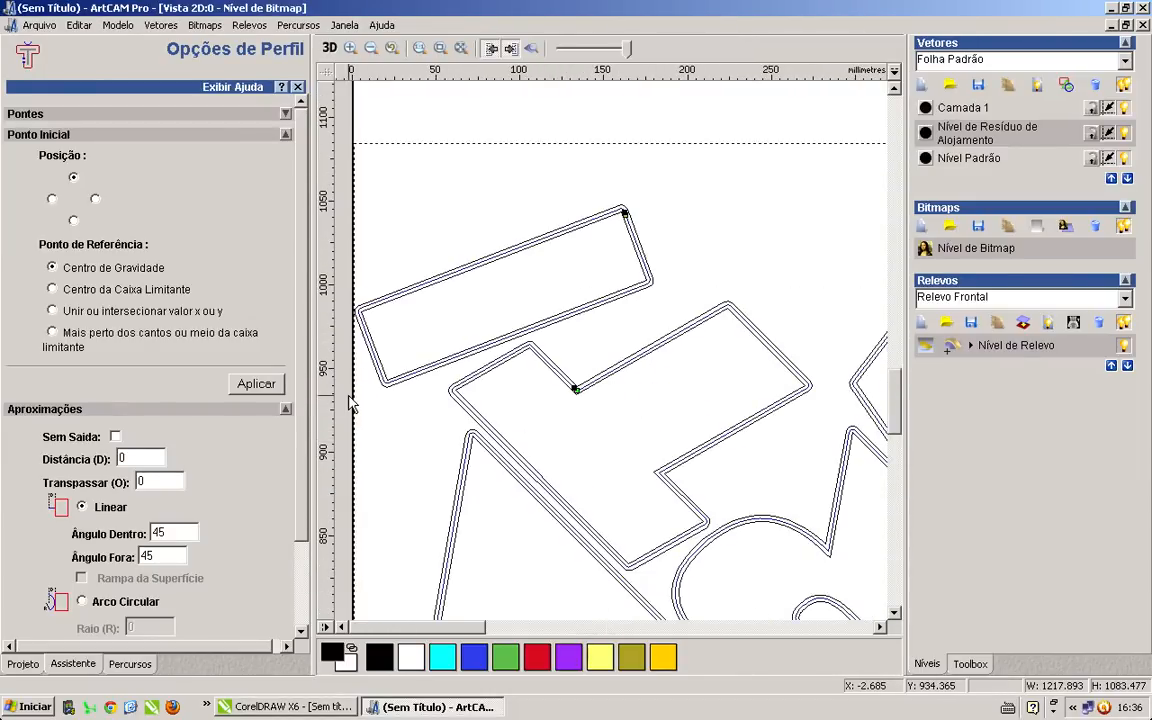
pyautogui.scroll(-1, 347, 365)
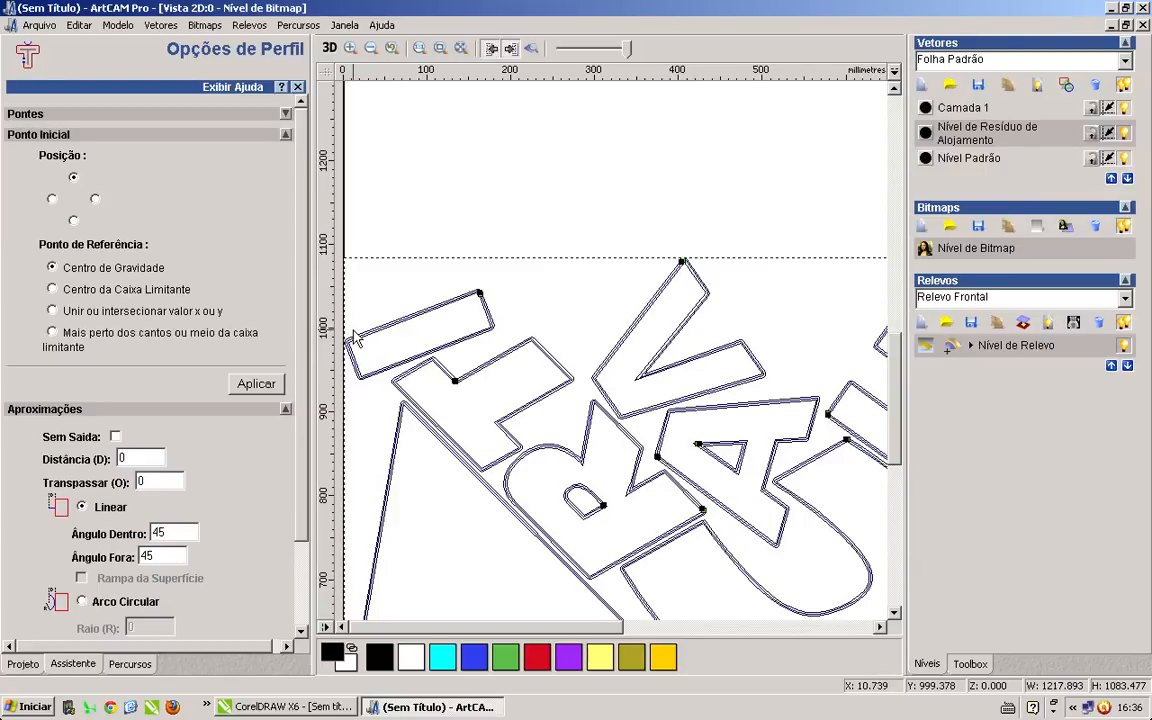
pyautogui.scroll(2, 357, 340)
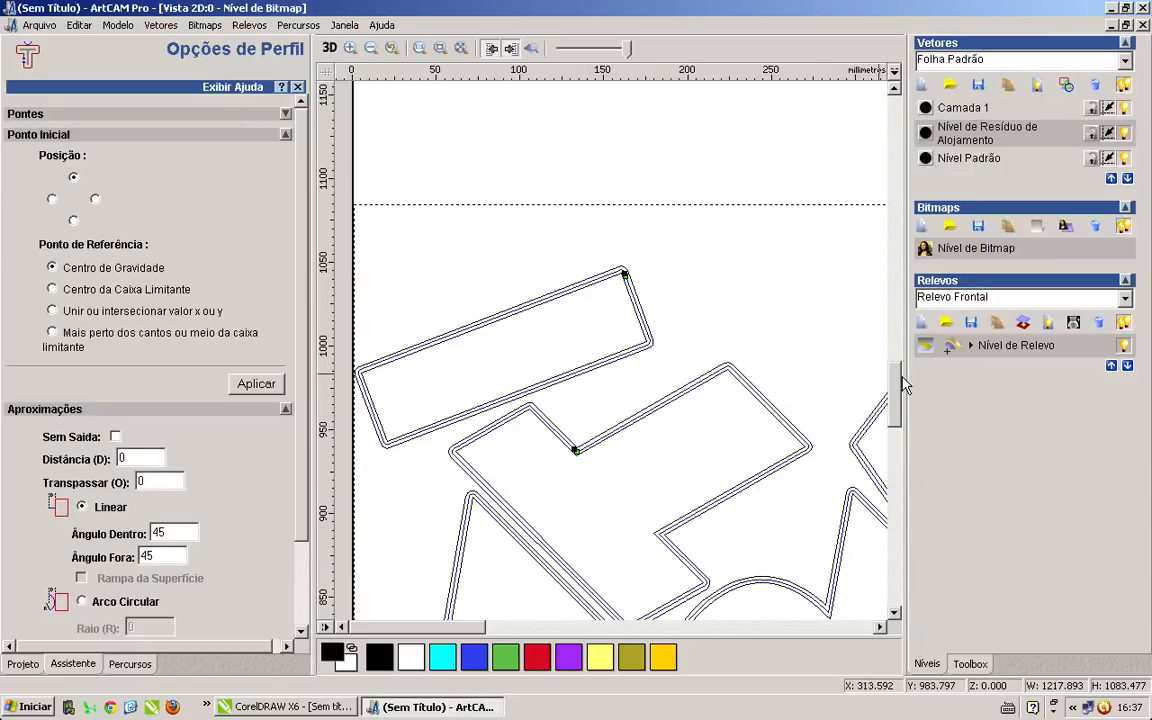
pyautogui.scroll(-3, 898, 405)
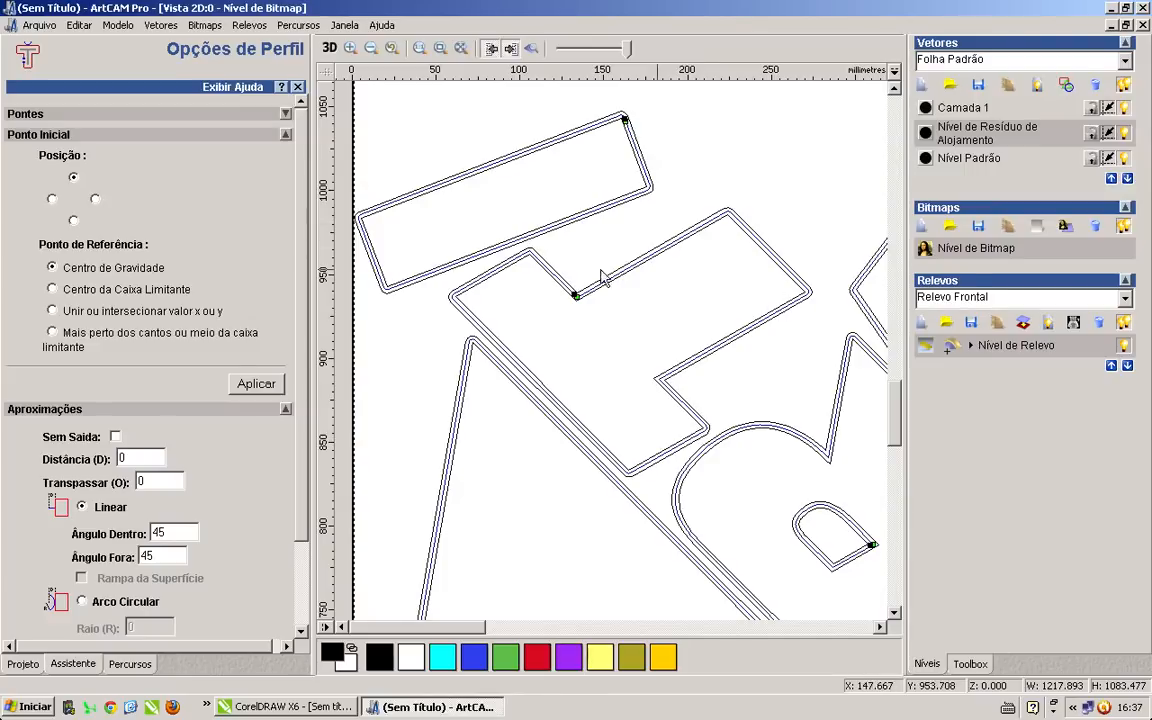
pyautogui.scroll(-2, 446, 270)
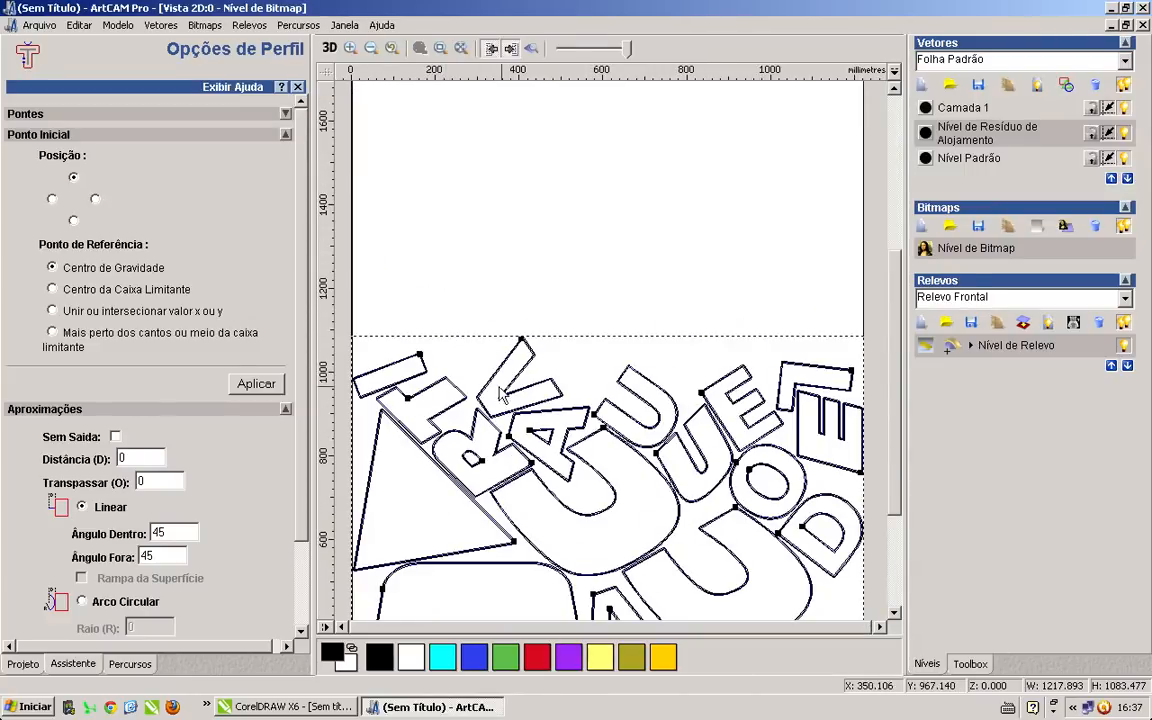
pyautogui.scroll(1, 388, 592)
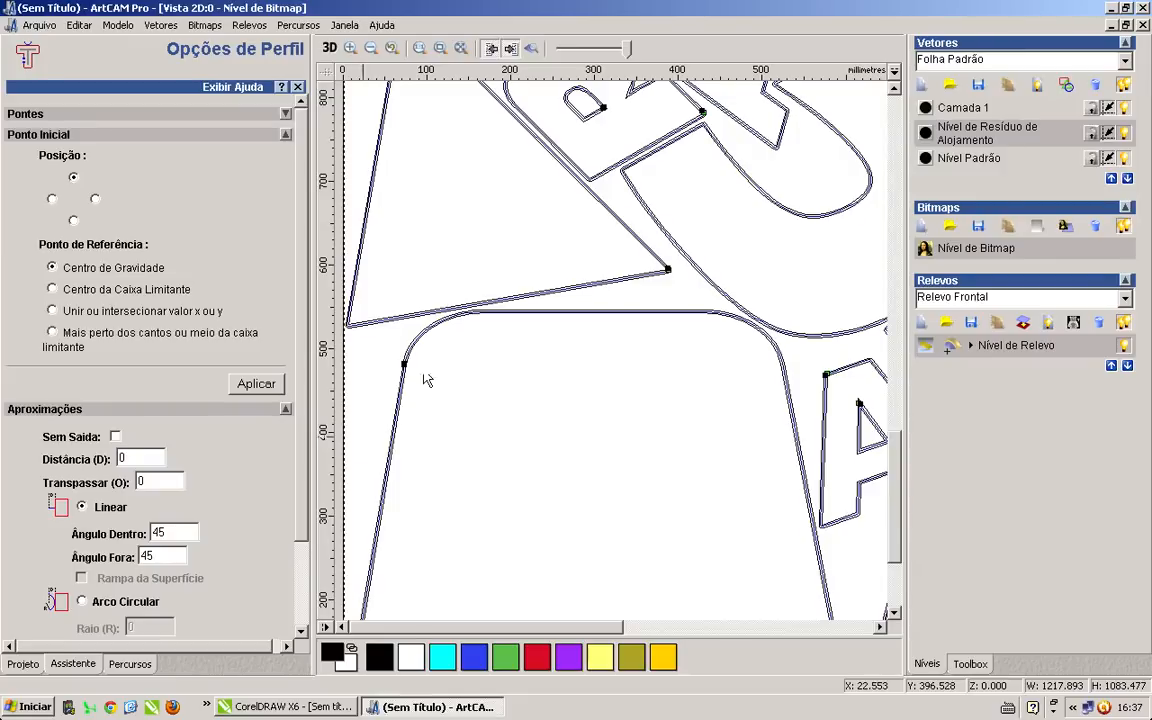
pyautogui.moveTo(893, 465); pyautogui.dragTo(893, 432)
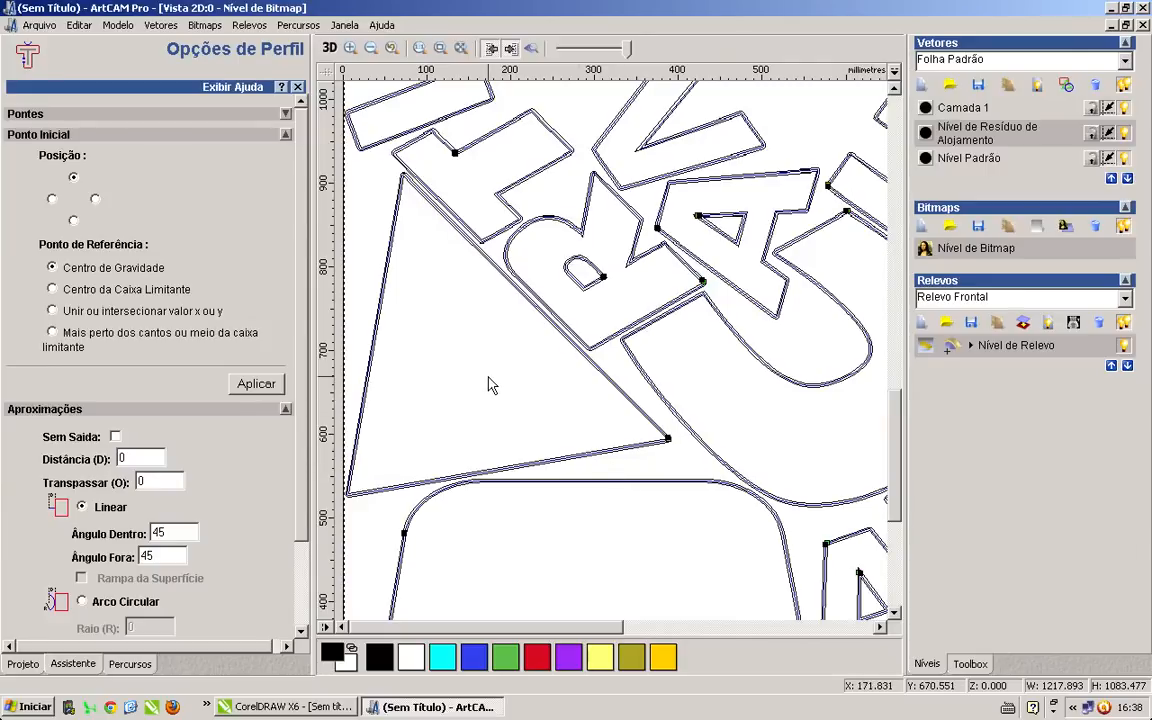
# Move the start points of the rounded trapezoid and the large N onto the straight part of their slanted outer edges.
pyautogui.scroll(-1, 489, 383)
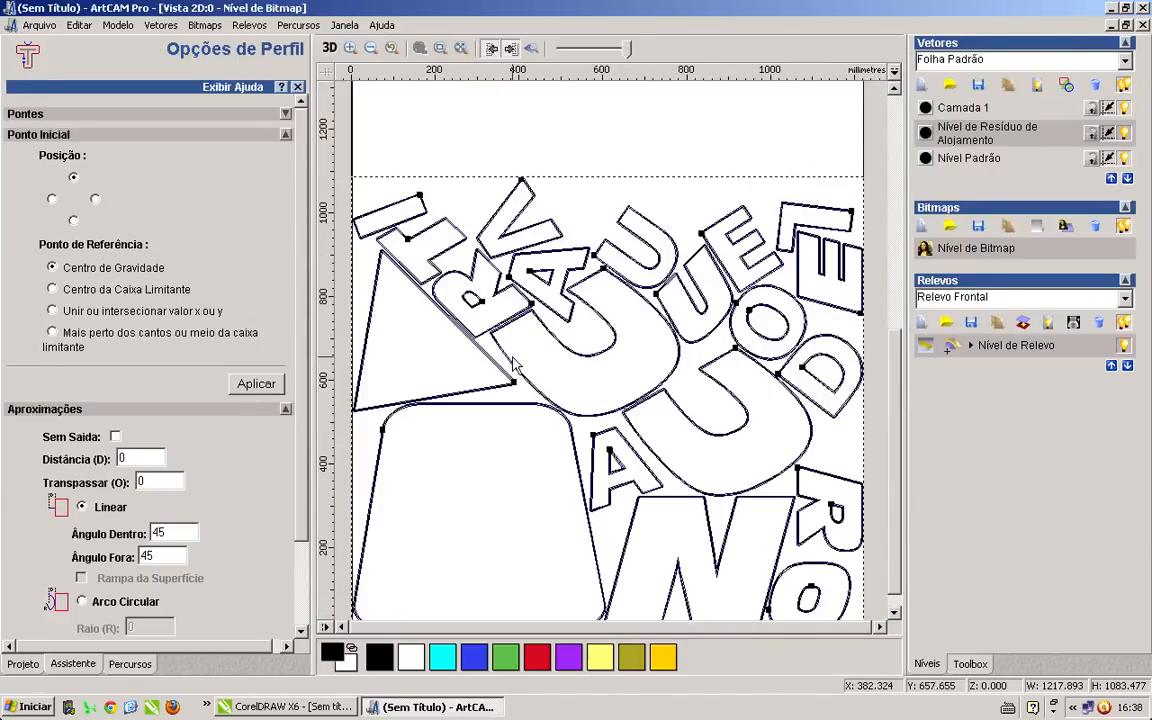
pyautogui.scroll(-1, 512, 367)
pyautogui.scroll(1, 505, 596)
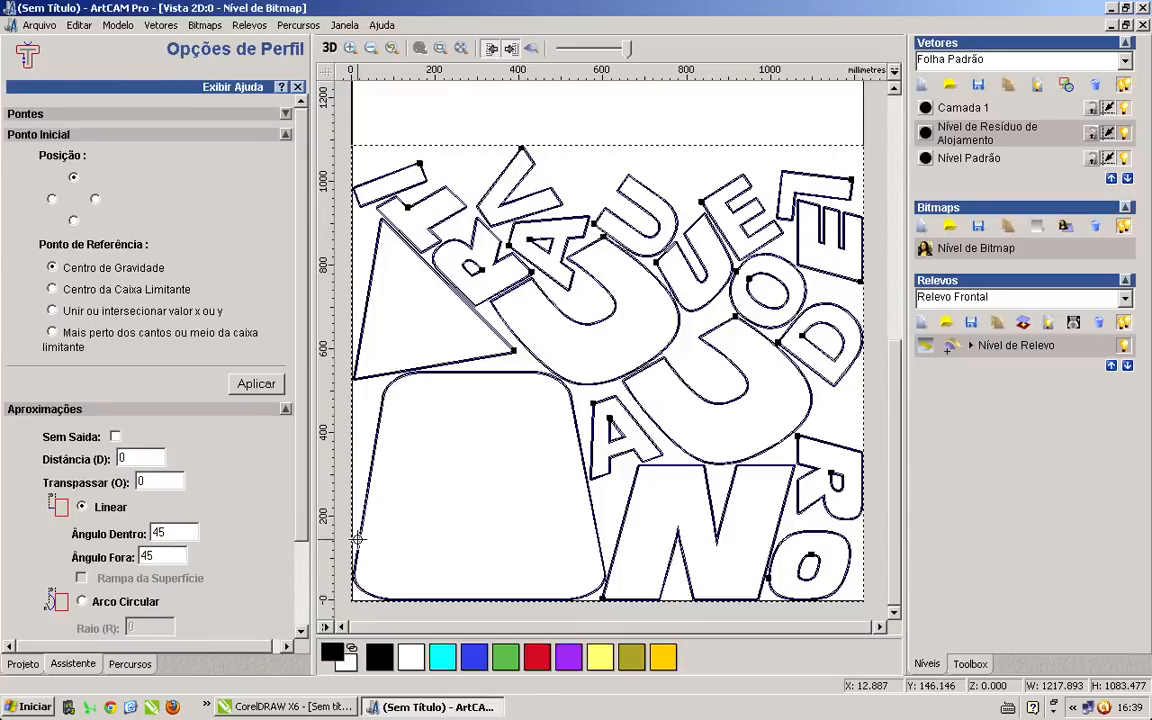
pyautogui.moveTo(359, 524); pyautogui.dragTo(367, 492)
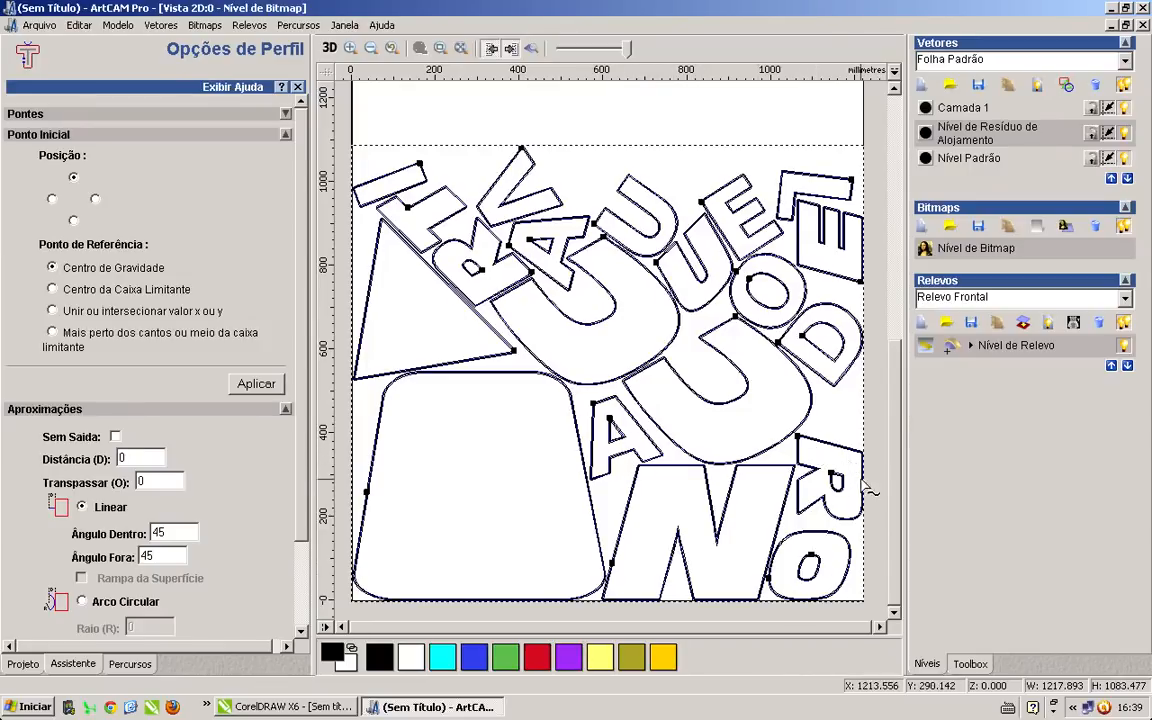
# Move the outer start point of the lower-right R from its corner onto the adjacent straight edge.
pyautogui.scroll(2, 868, 492)
pyautogui.scroll(2, 884, 318)
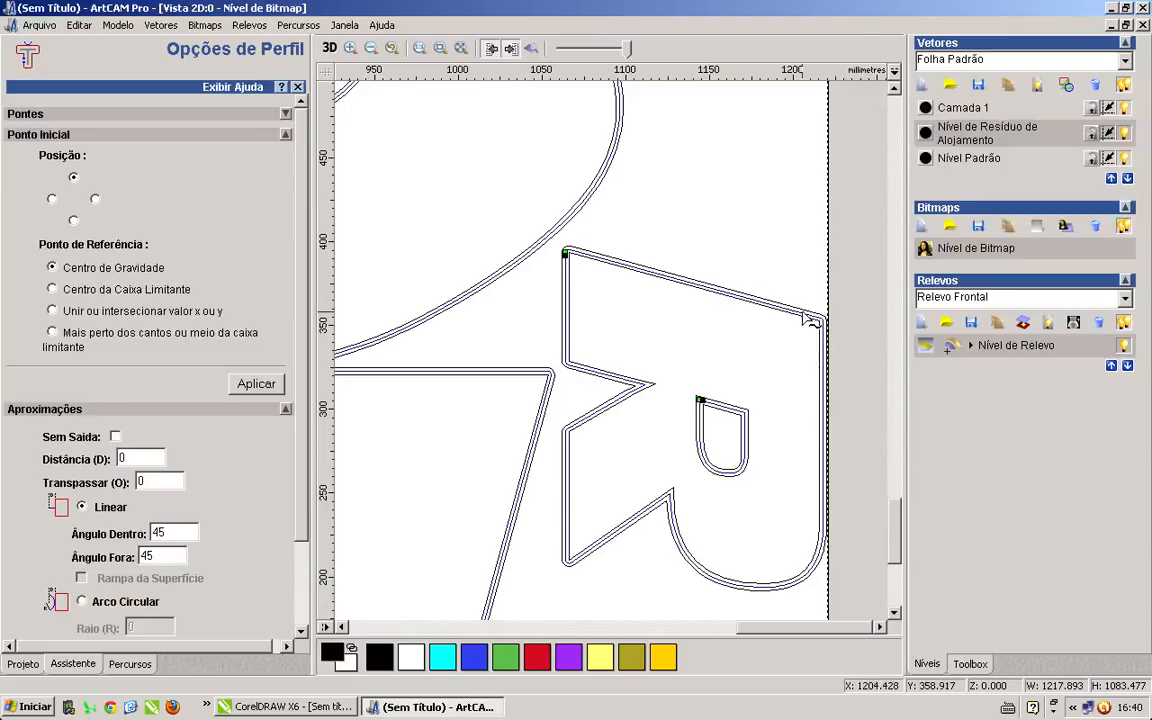
pyautogui.click(565, 254)
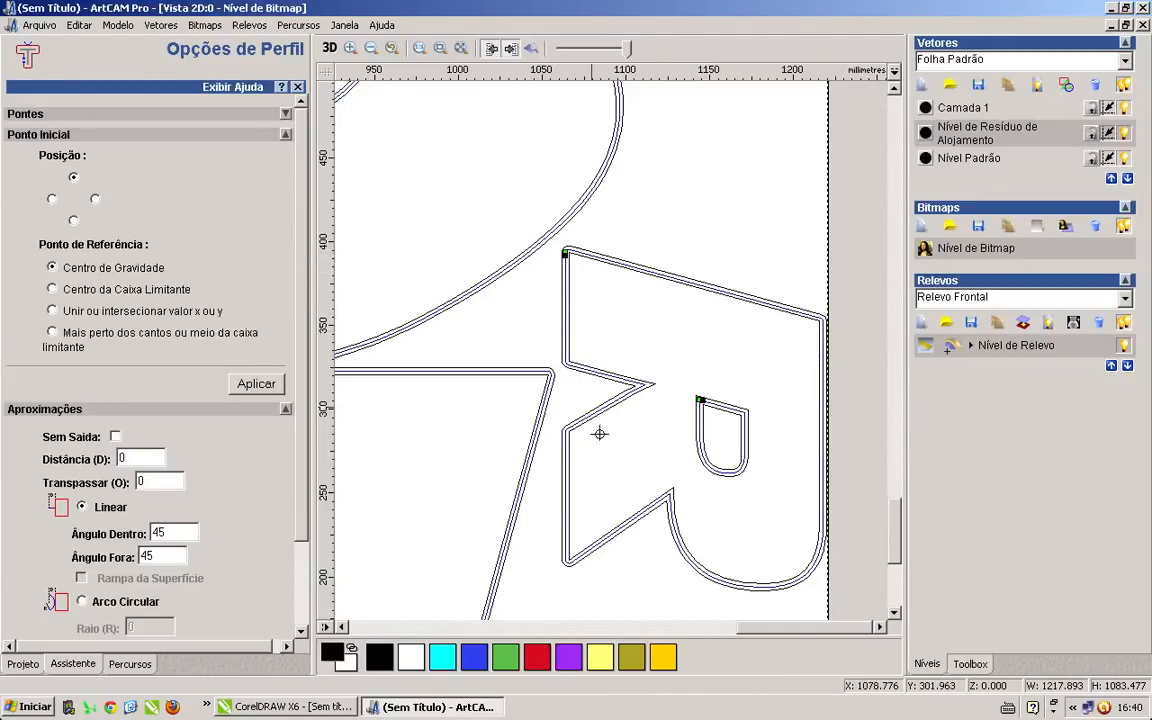
pyautogui.click(563, 334)
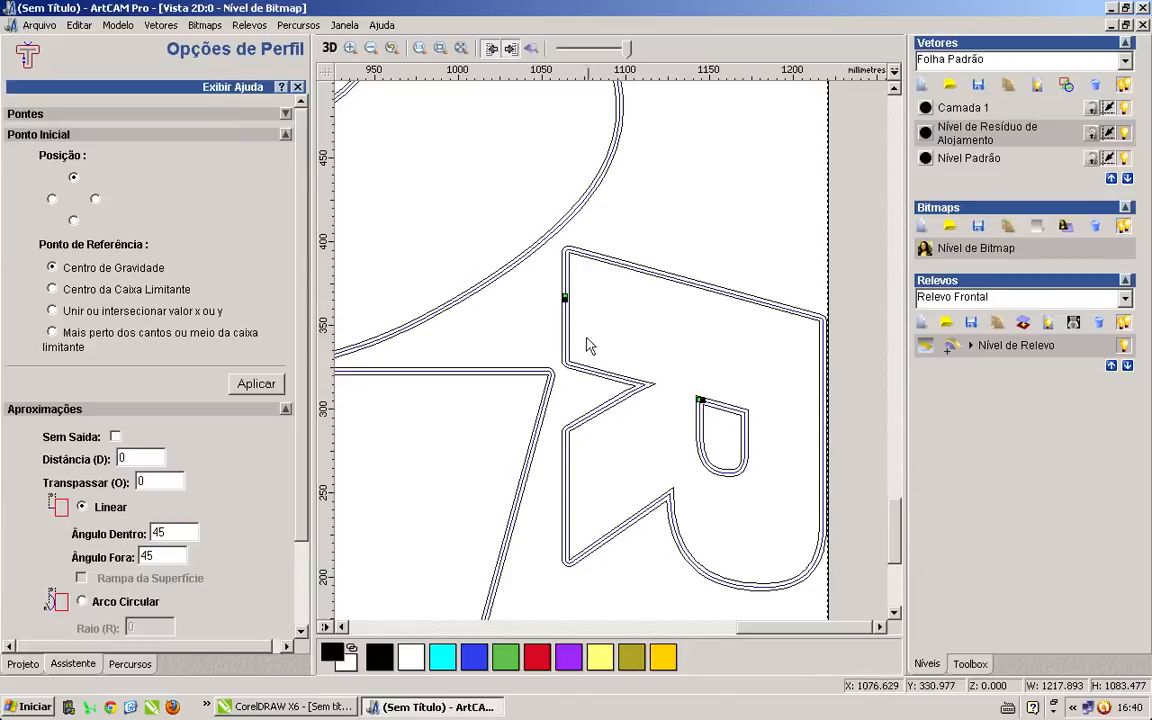
# Check the remaining start points across the nested layout, close the profile options and deselect the Corte toolpath.
pyautogui.scroll(-5, 591, 363)
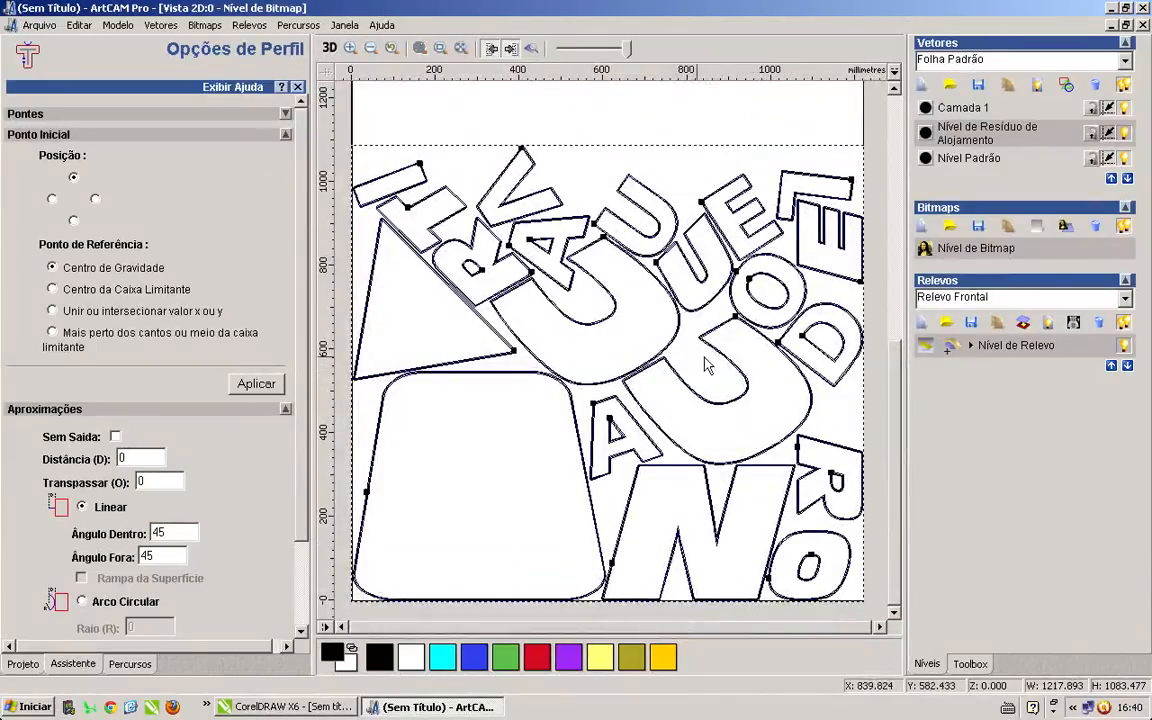
pyautogui.scroll(4, 790, 255)
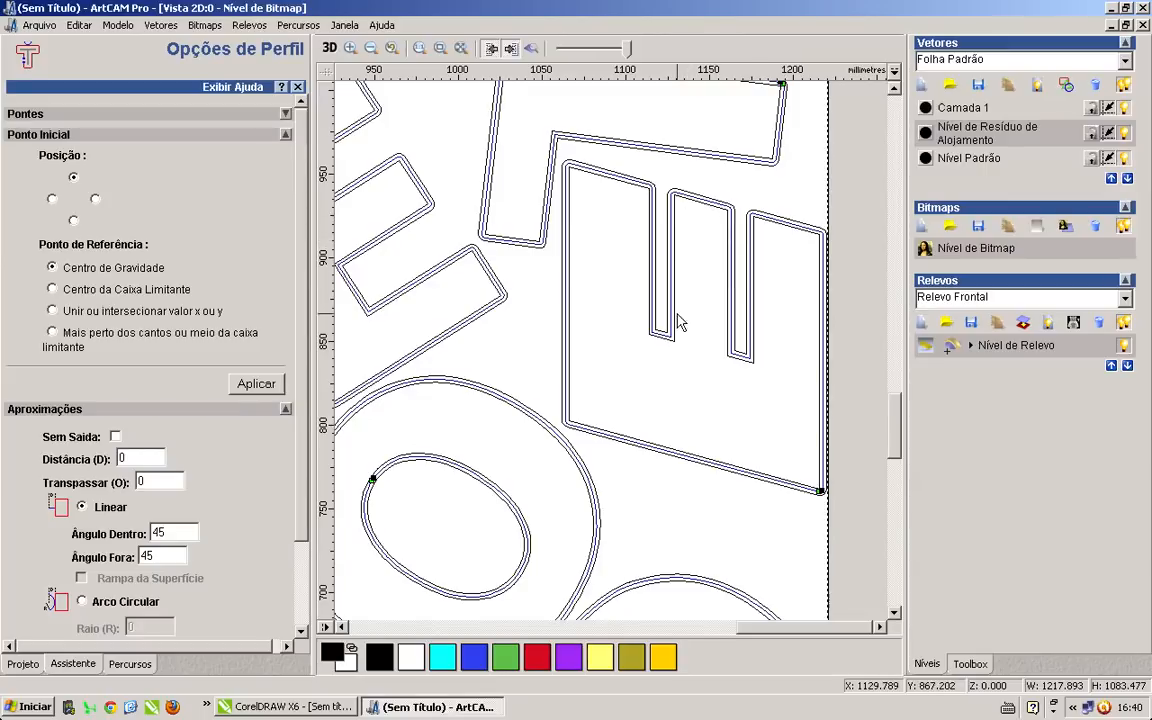
pyautogui.scroll(-2, 510, 259)
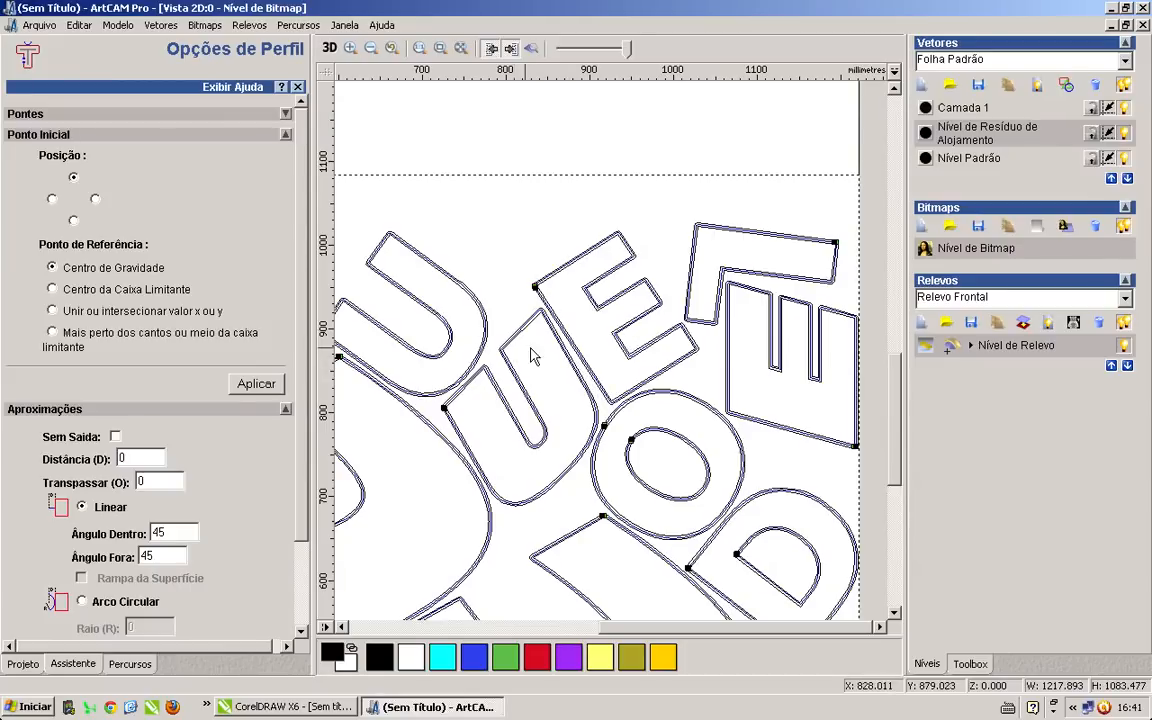
pyautogui.scroll(-2, 541, 359)
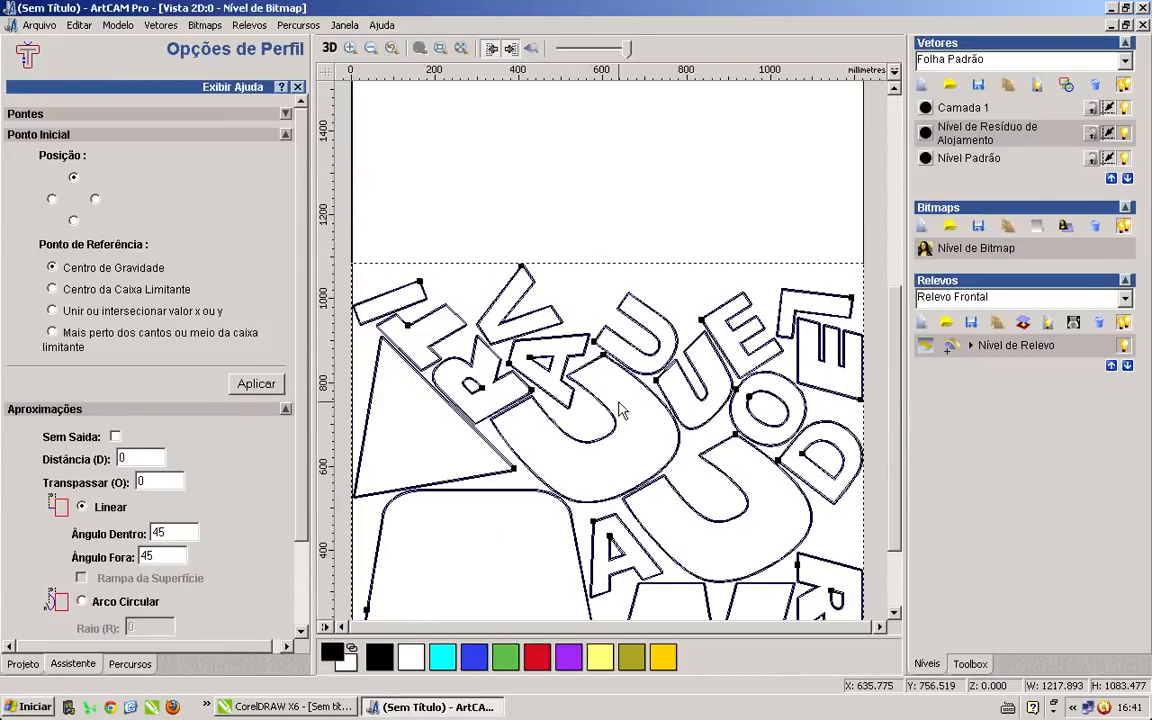
pyautogui.scroll(2, 644, 432)
pyautogui.scroll(-2, 644, 432)
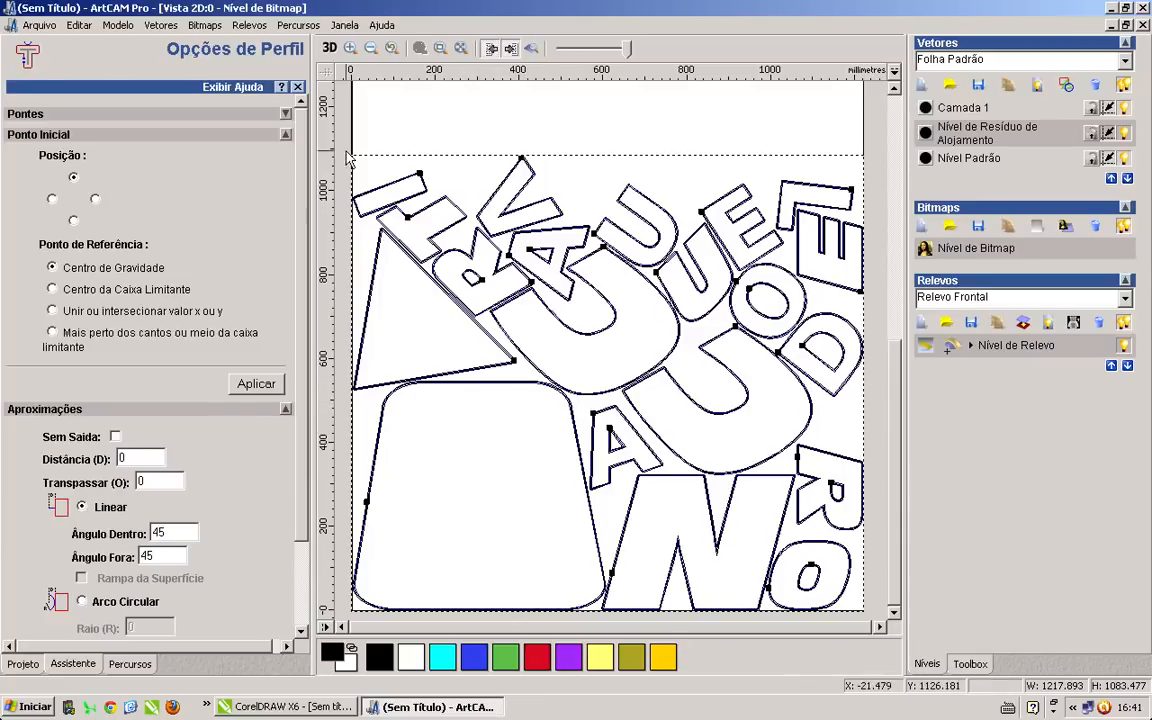
pyautogui.click(297, 87)
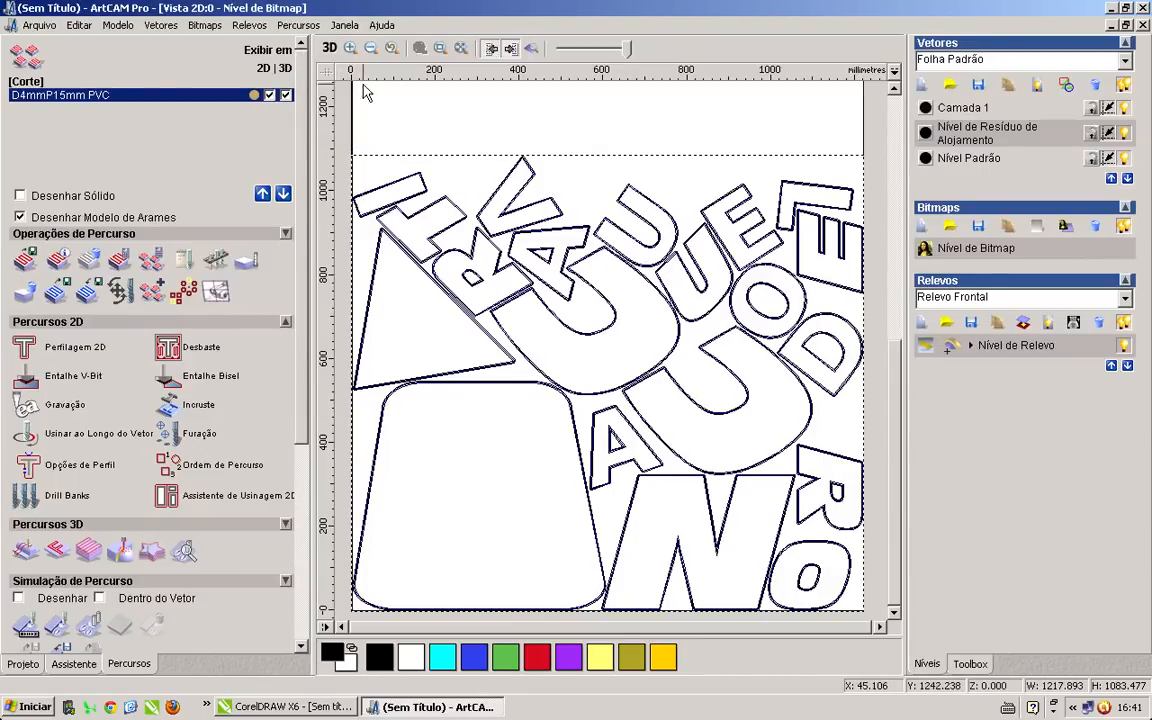
pyautogui.click(407, 125)
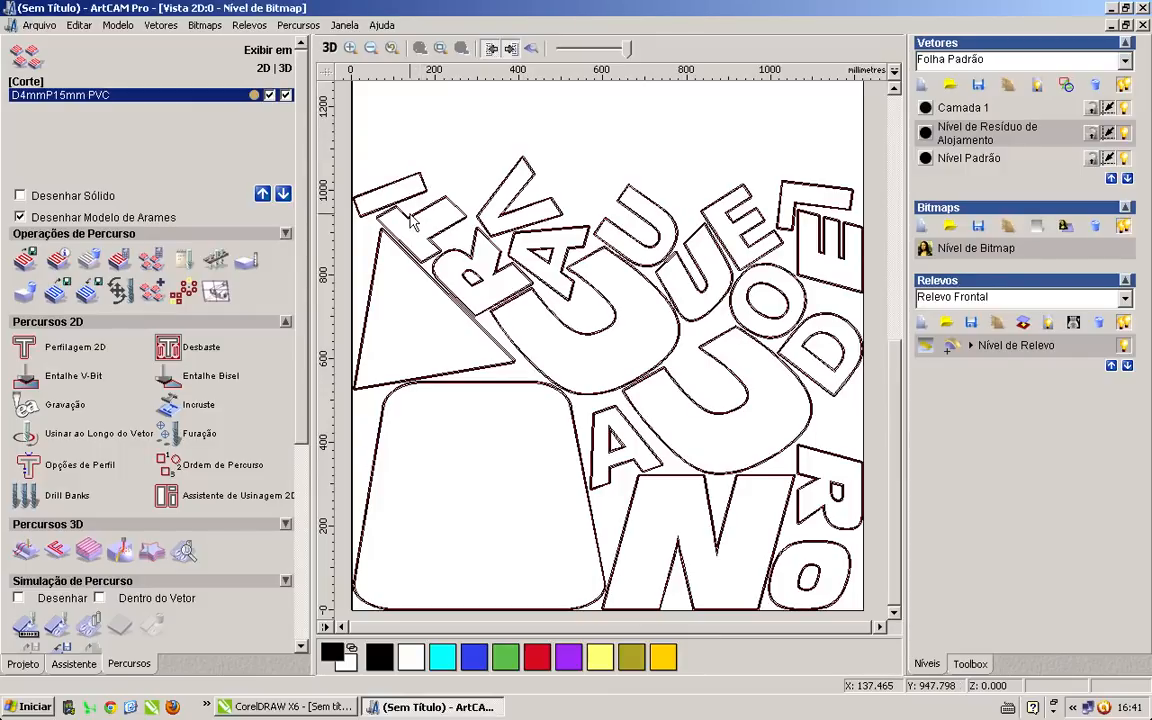
# Create a circle 25 mm in diameter in the empty space between the upper-left I and the V.
pyautogui.click(73, 664)
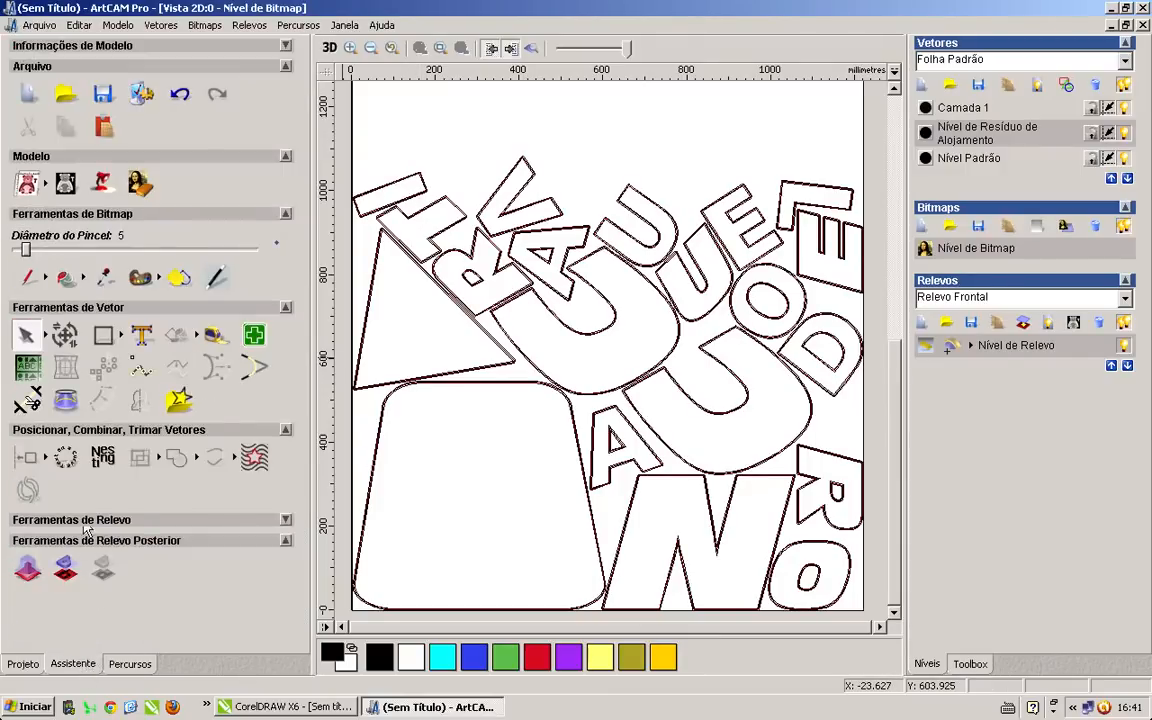
pyautogui.click(123, 337)
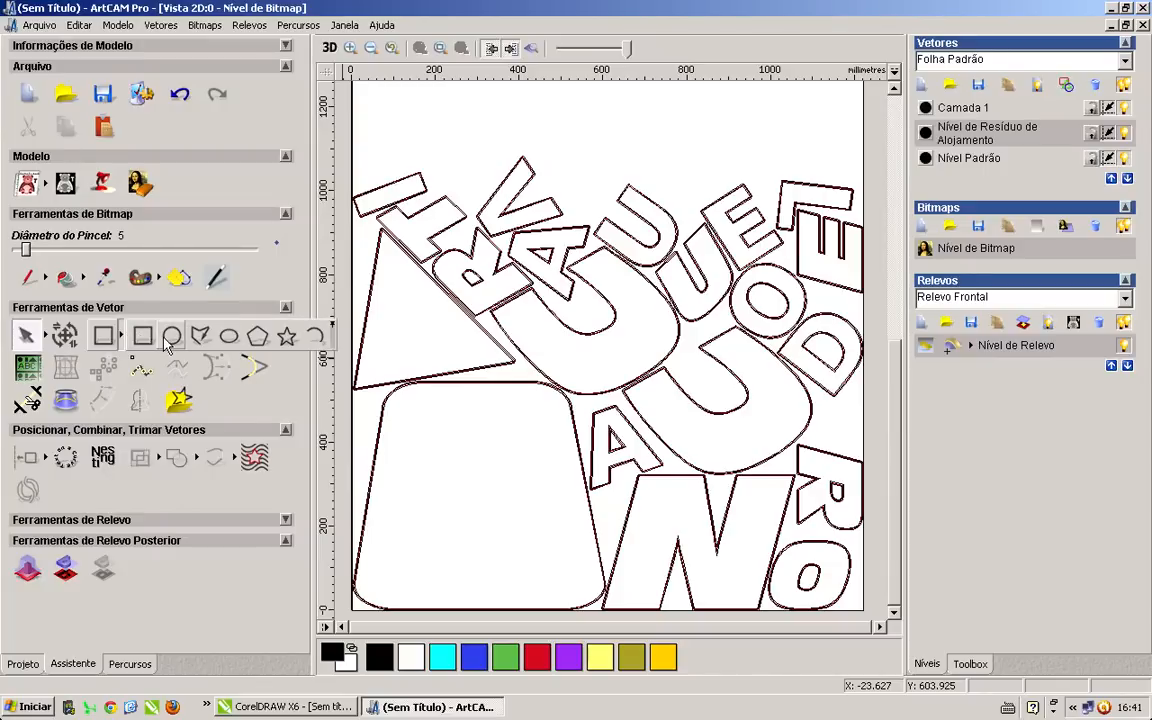
pyautogui.click(170, 338)
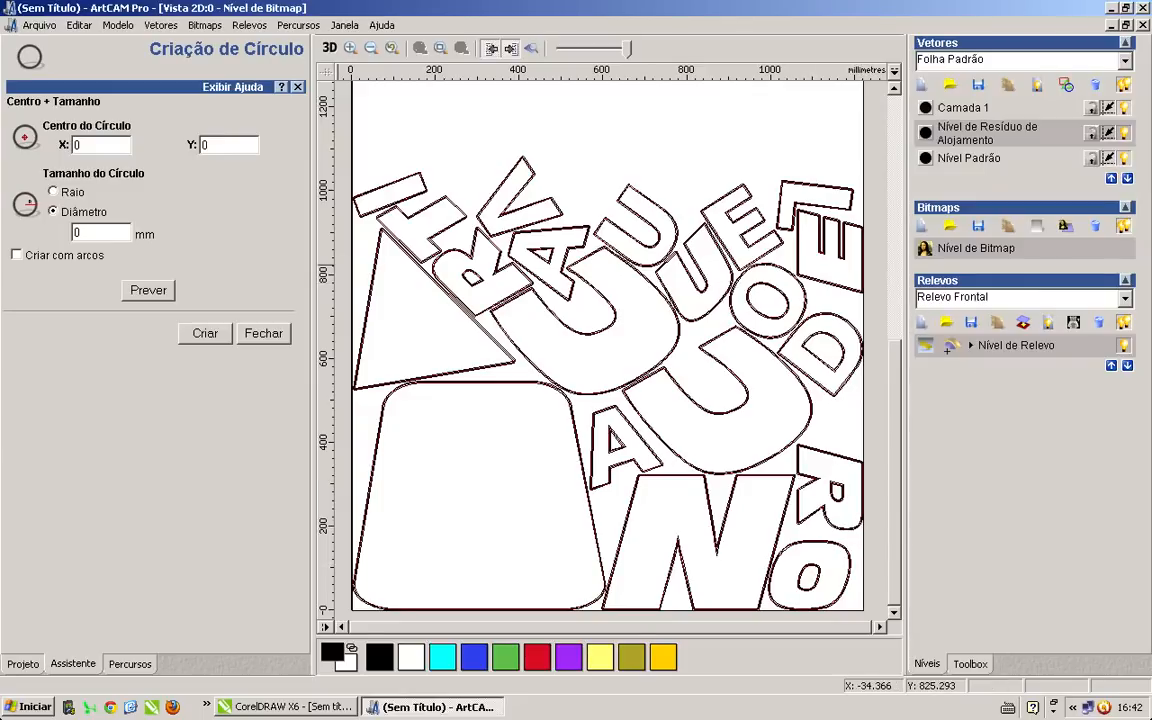
pyautogui.moveTo(455, 170); pyautogui.dragTo(460, 181)
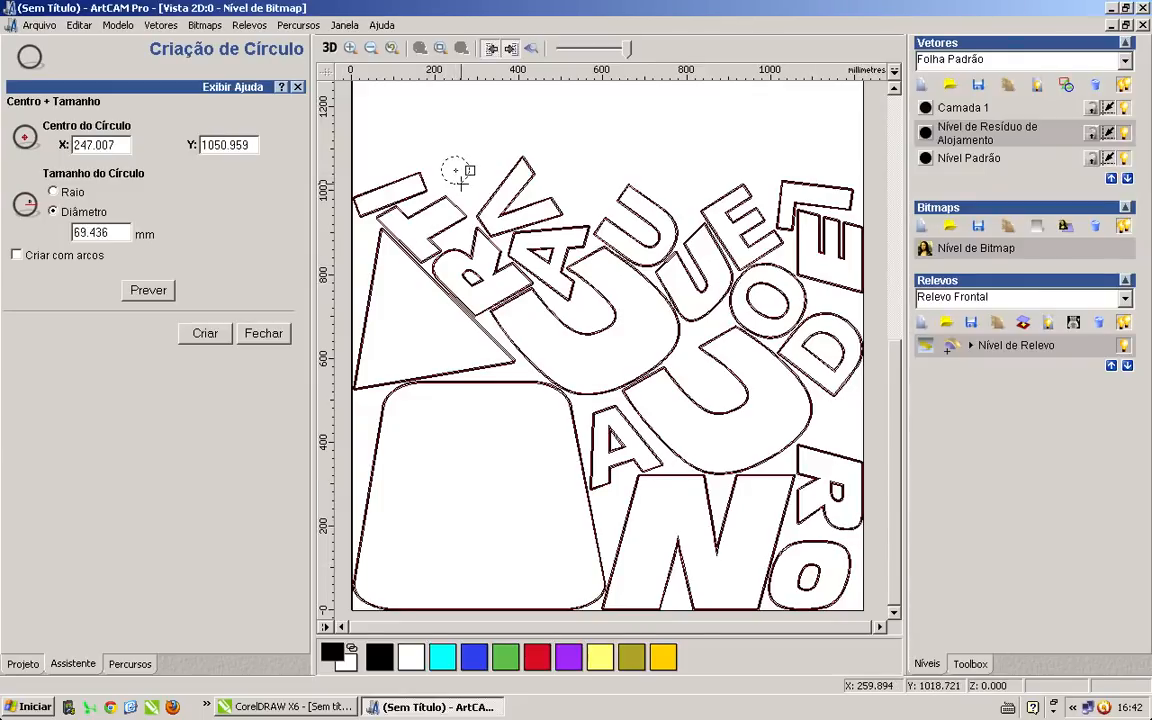
pyautogui.doubleClick(95, 232)
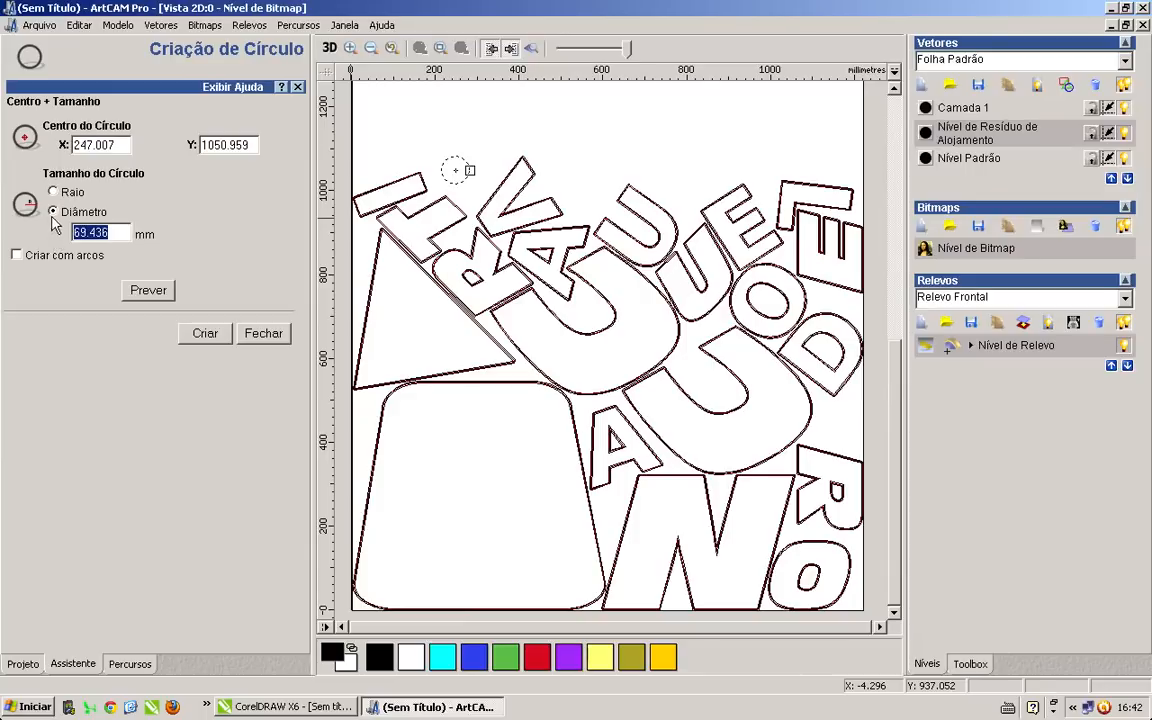
pyautogui.write('25')
pyautogui.click(203, 333)
pyautogui.click(262, 334)
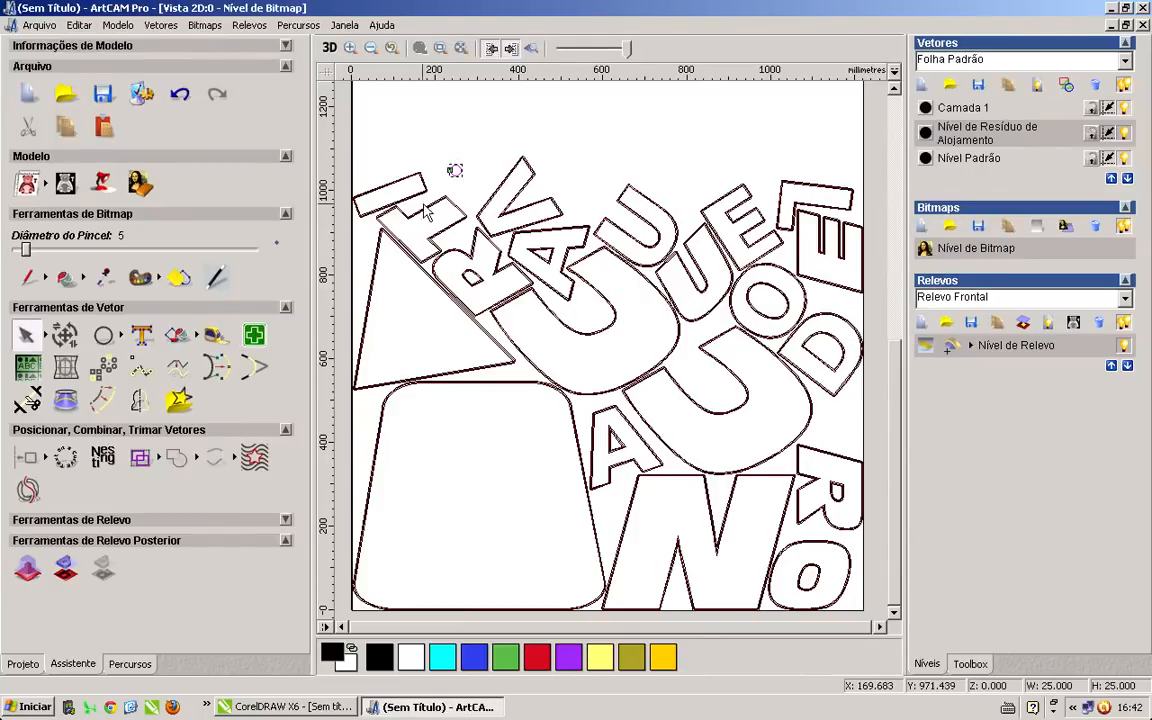
# Move the 25 mm circle into the inner corner of the T, just below the upper-left I.
pyautogui.scroll(1, 432, 203)
pyautogui.scroll(2, 455, 250)
pyautogui.scroll(-2, 559, 397)
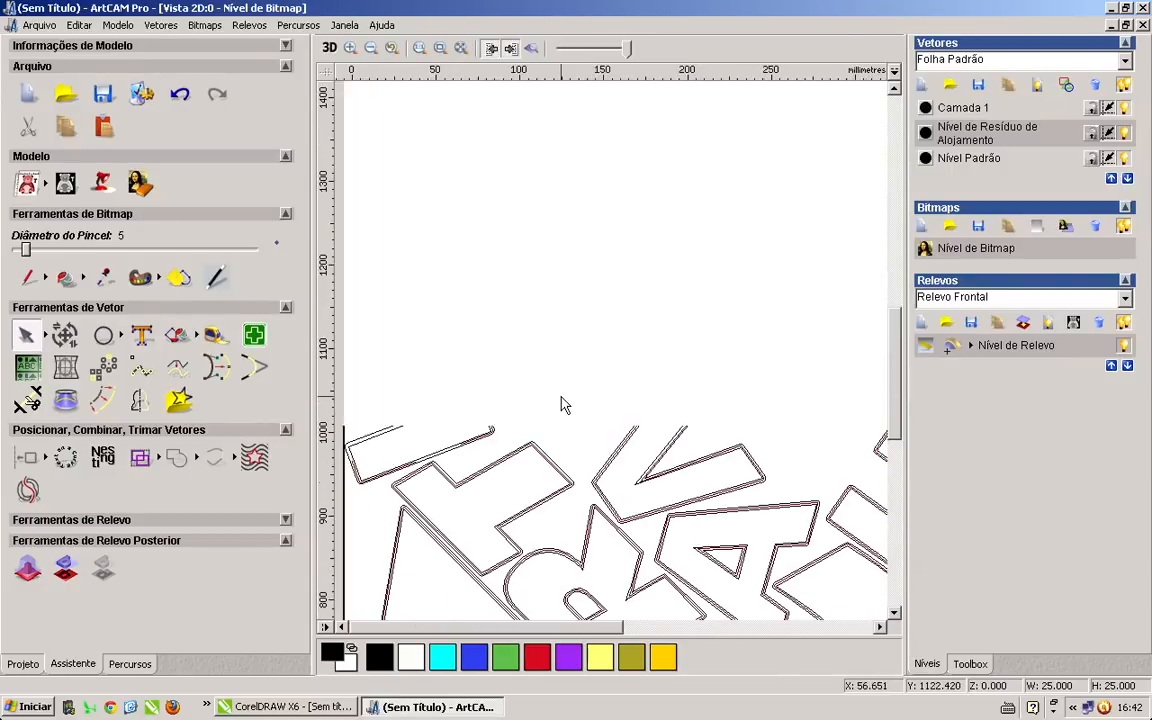
pyautogui.scroll(1, 564, 434)
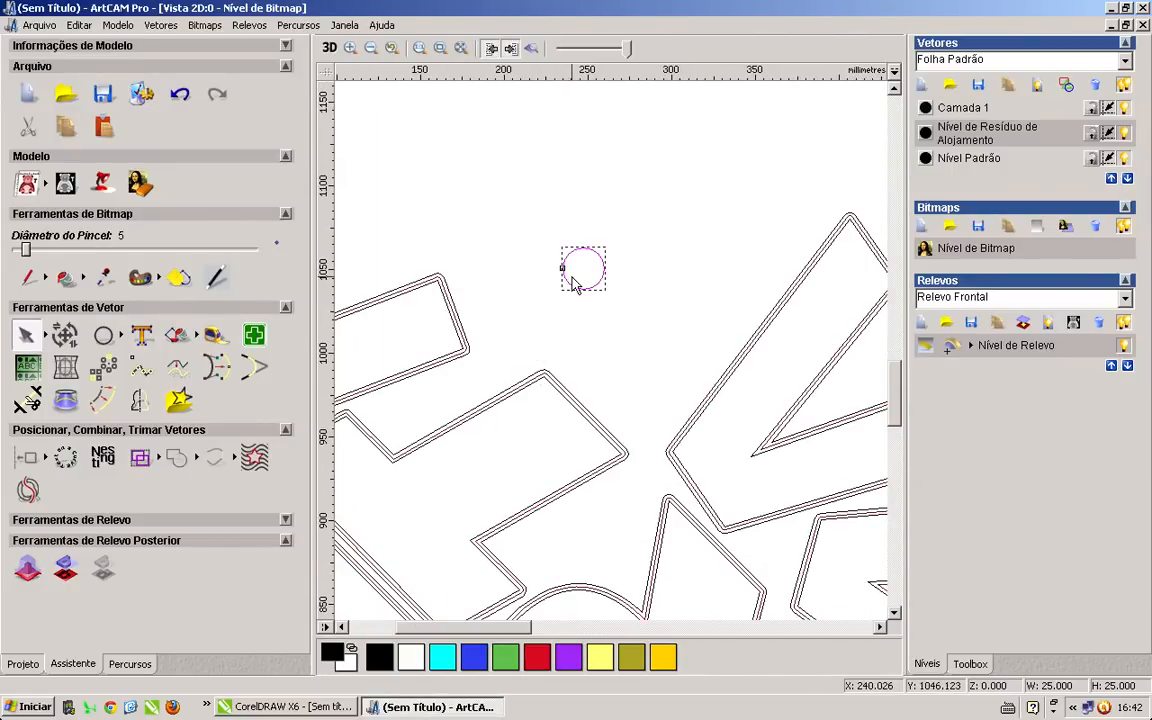
pyautogui.moveTo(604, 268); pyautogui.dragTo(418, 415)
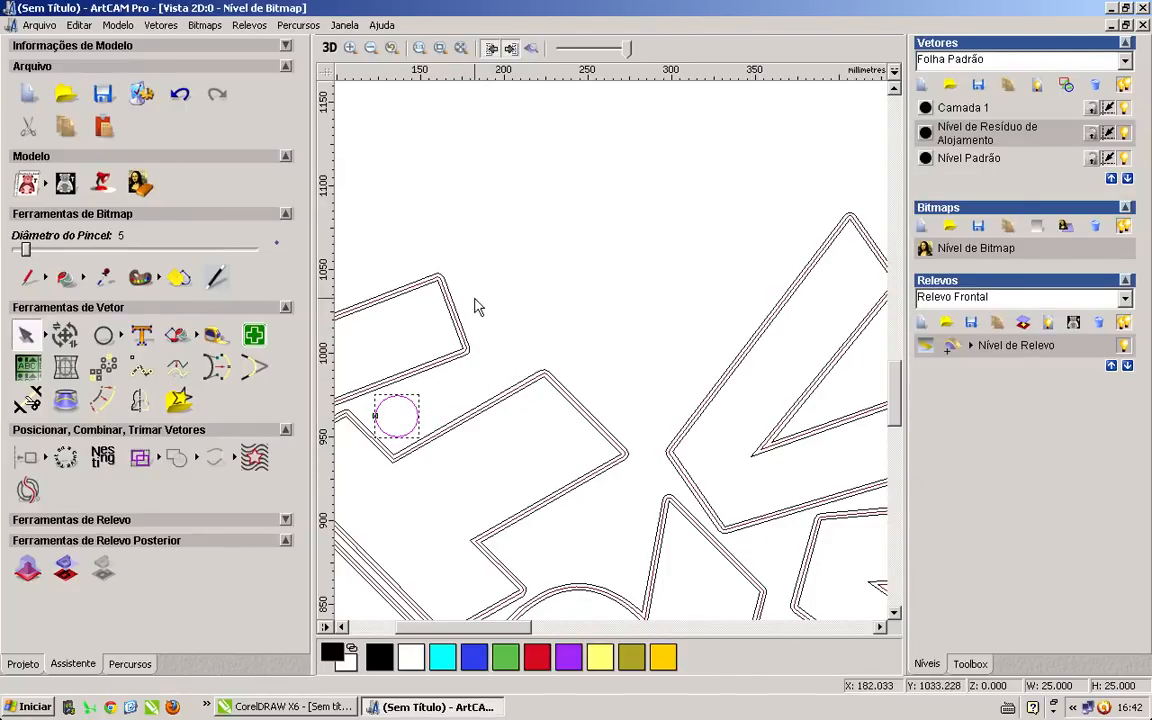
# Copy the 25 mm circle into the gaps around the upper-left I, T, R and V.
pyautogui.scroll(-2, 595, 351)
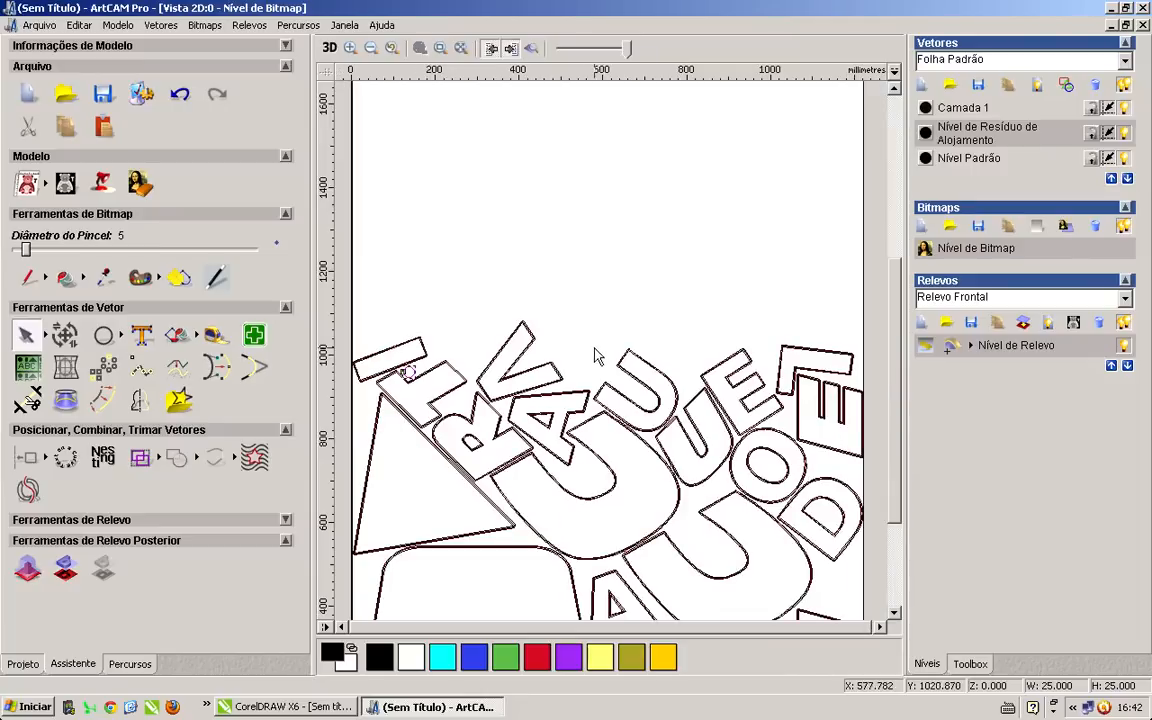
pyautogui.scroll(1, 372, 386)
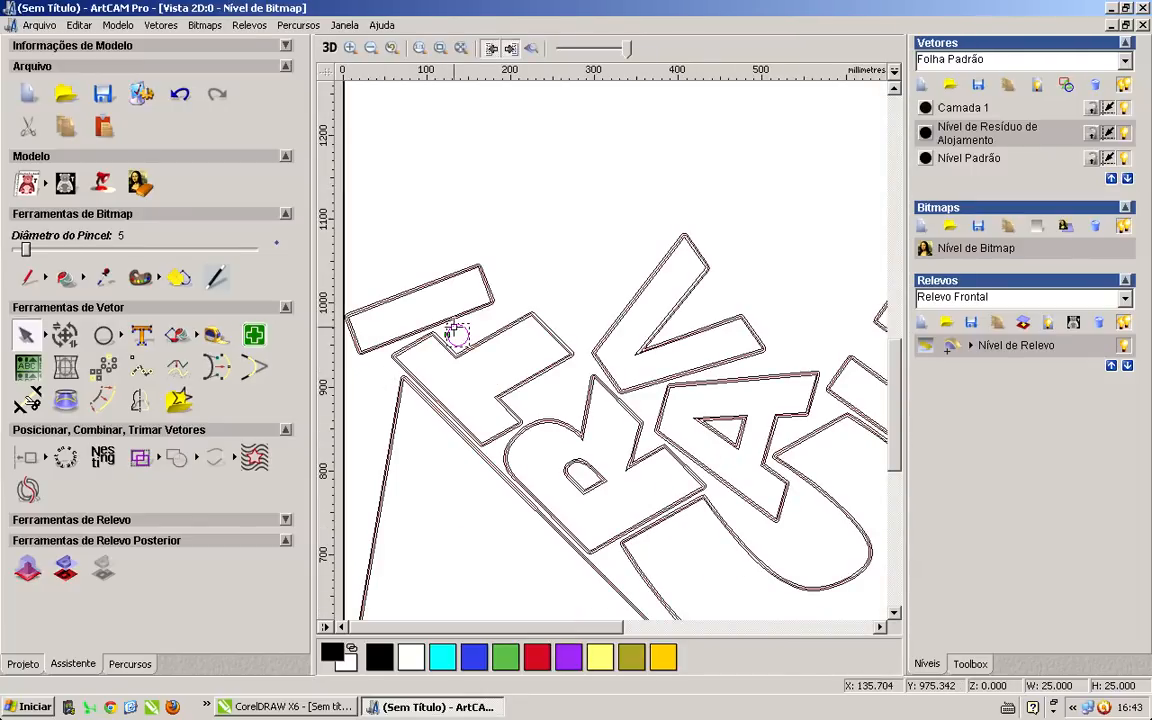
pyautogui.moveTo(458, 333); pyautogui.dragTo(648, 403)
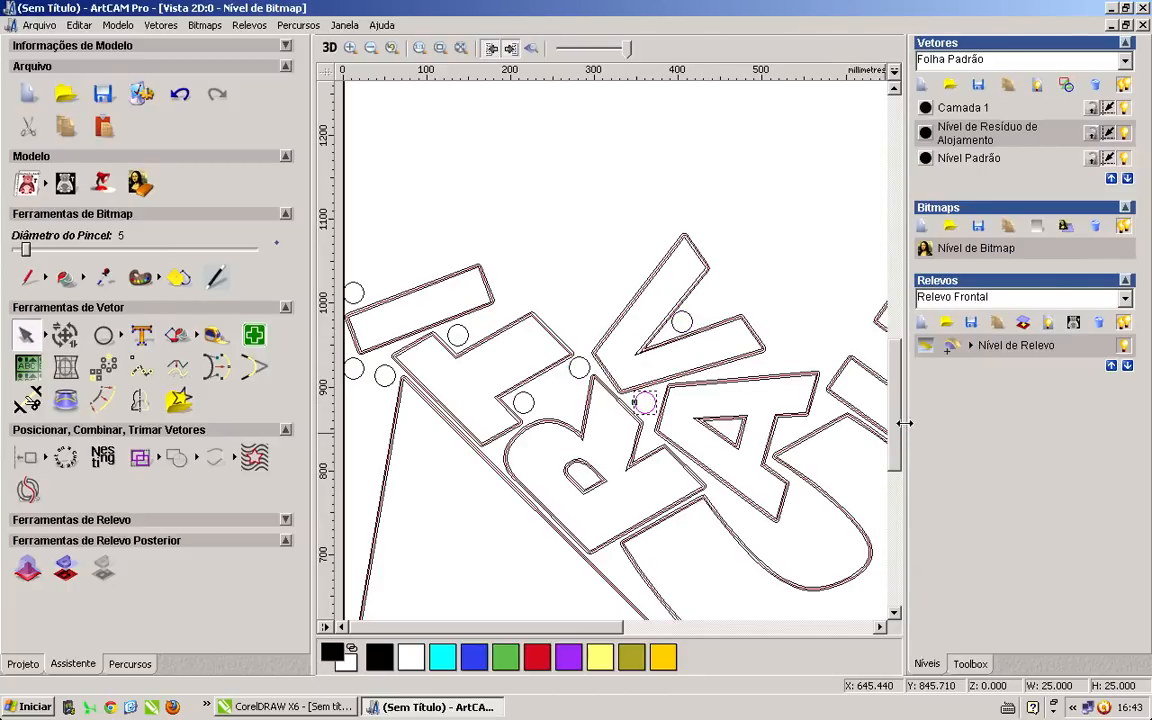
pyautogui.moveTo(903, 423); pyautogui.dragTo(1024, 423)
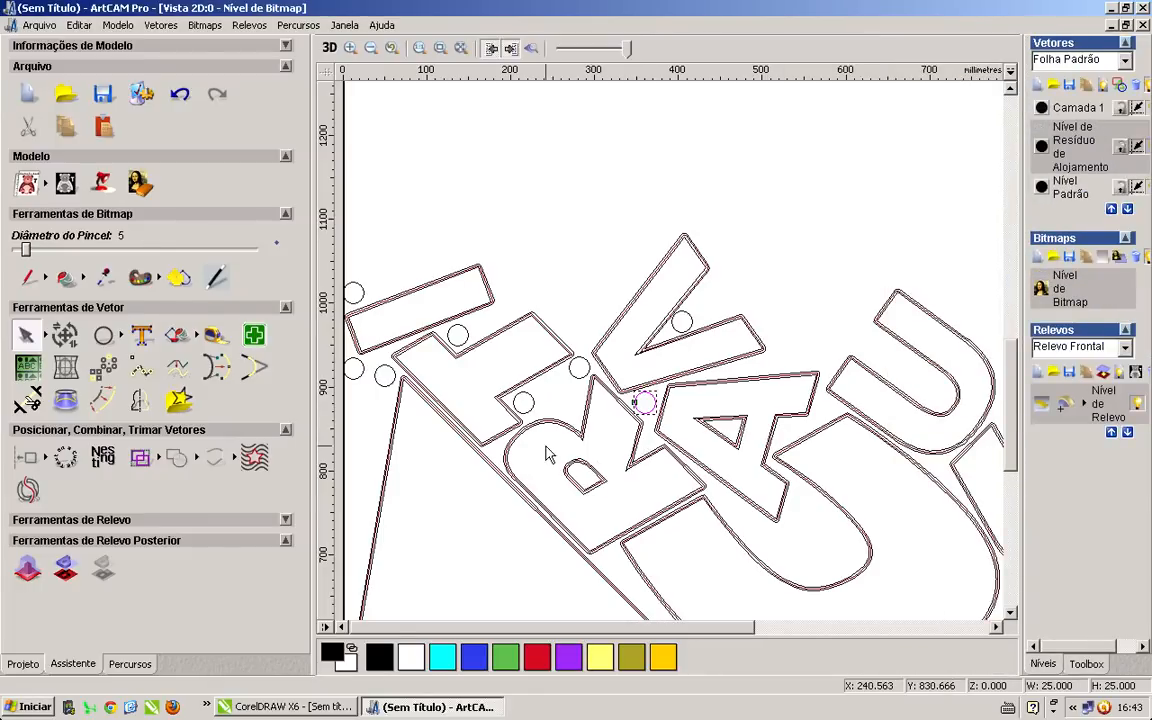
# Copy the circle beside the triangle's left edge and into the gaps along its slanted side and lower edge.
pyautogui.scroll(2, 545, 455)
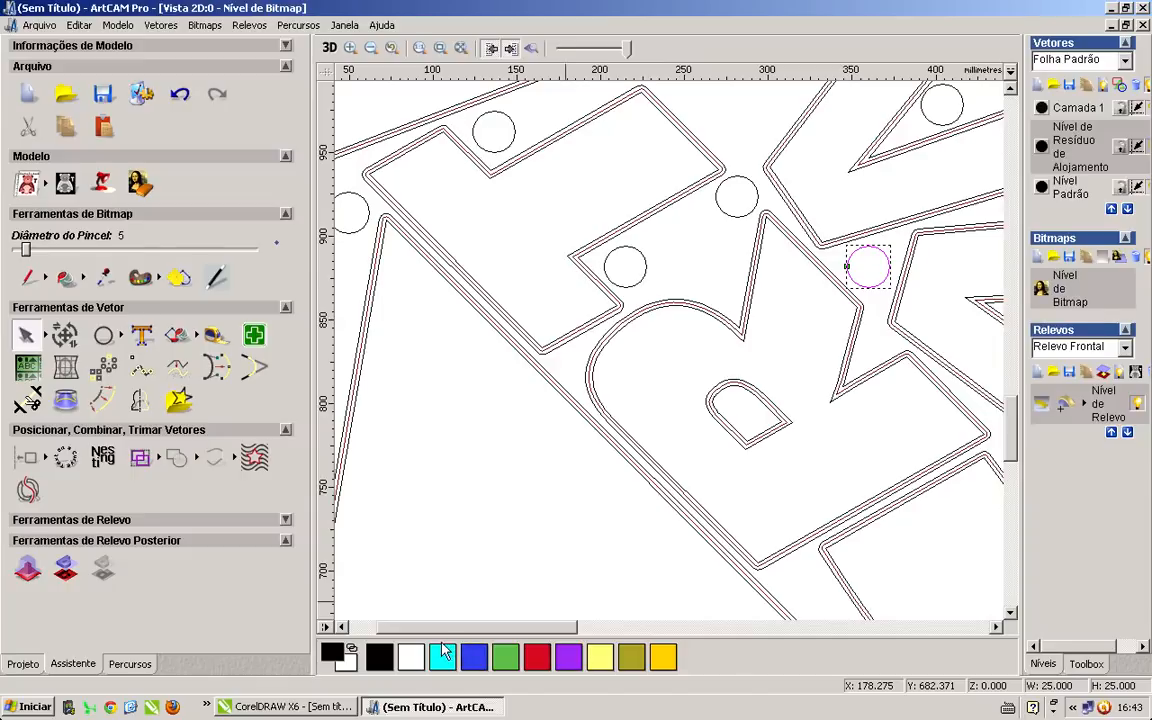
pyautogui.moveTo(432, 632); pyautogui.dragTo(349, 568)
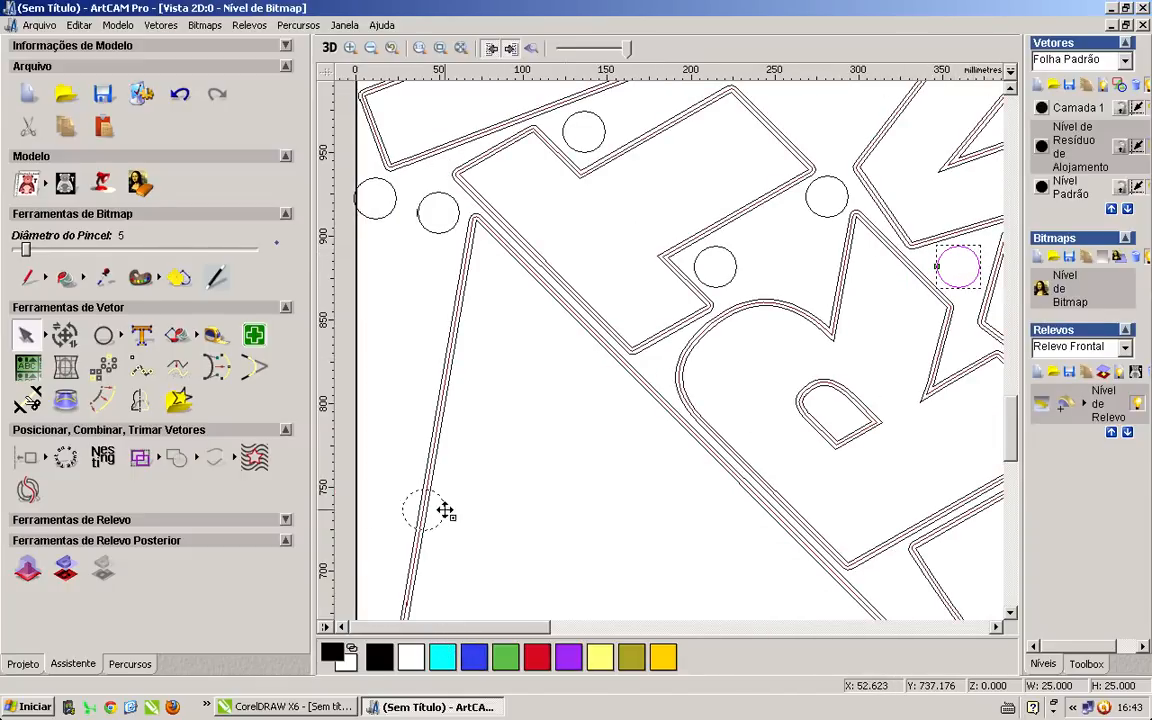
pyautogui.moveTo(381, 574); pyautogui.dragTo(390, 594)
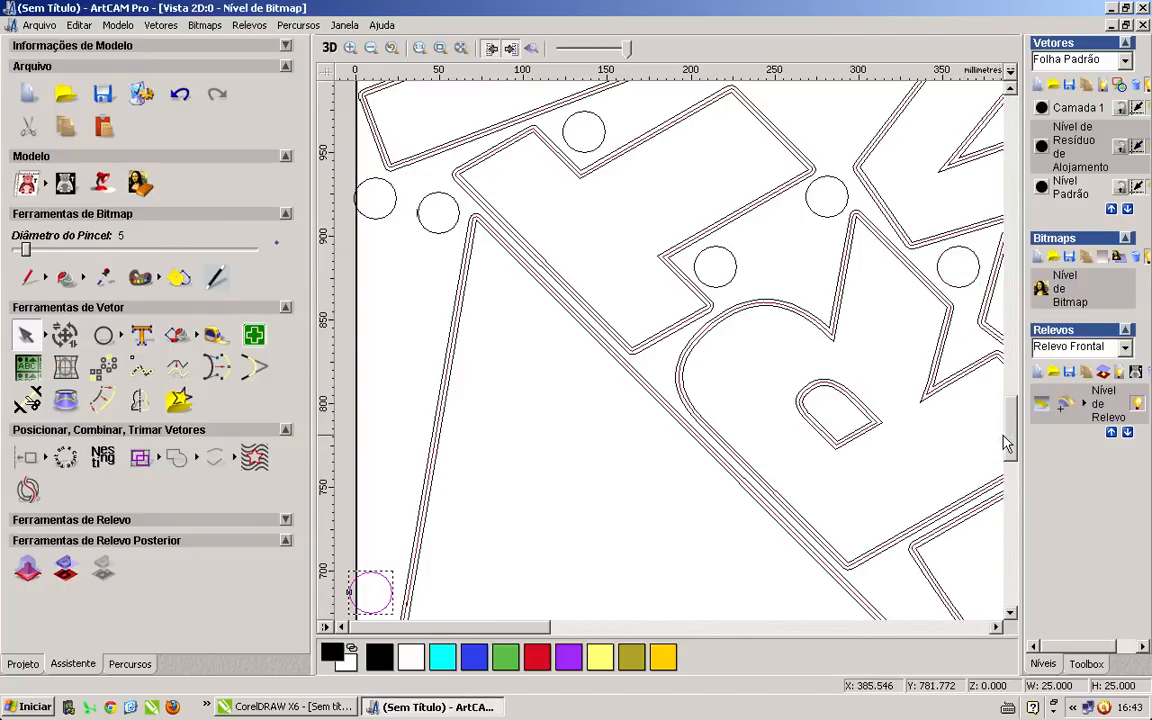
pyautogui.moveTo(1012, 444); pyautogui.dragTo(1016, 489)
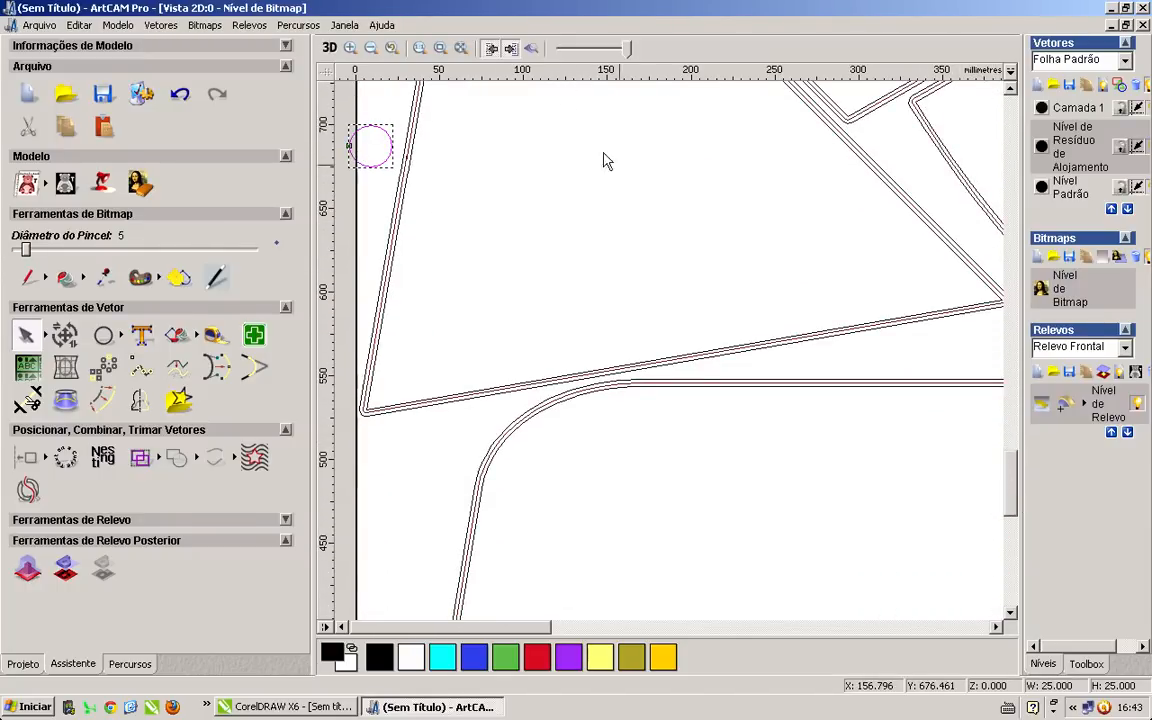
pyautogui.moveTo(387, 151); pyautogui.dragTo(912, 131)
# Copy the circle along the sheet's left edge beside the rounded trapezoid and into the sheet's lower-left corner.
pyautogui.moveTo(1008, 486); pyautogui.dragTo(1029, 535)
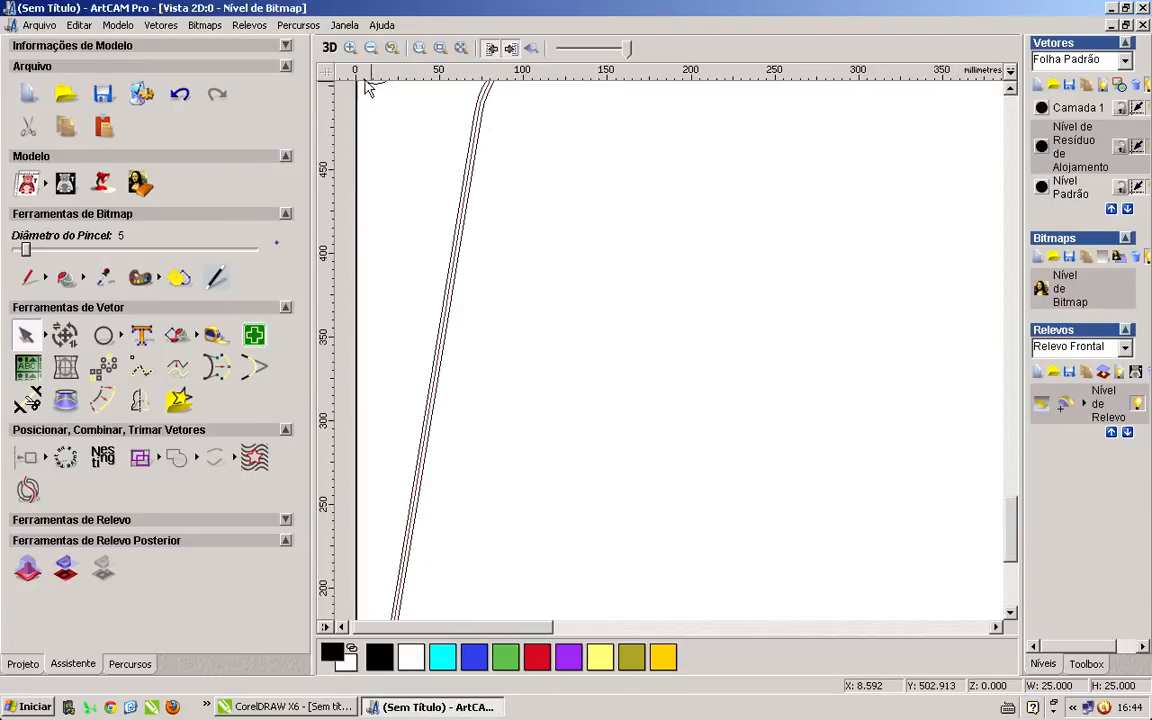
pyautogui.moveTo(367, 86); pyautogui.dragTo(374, 612)
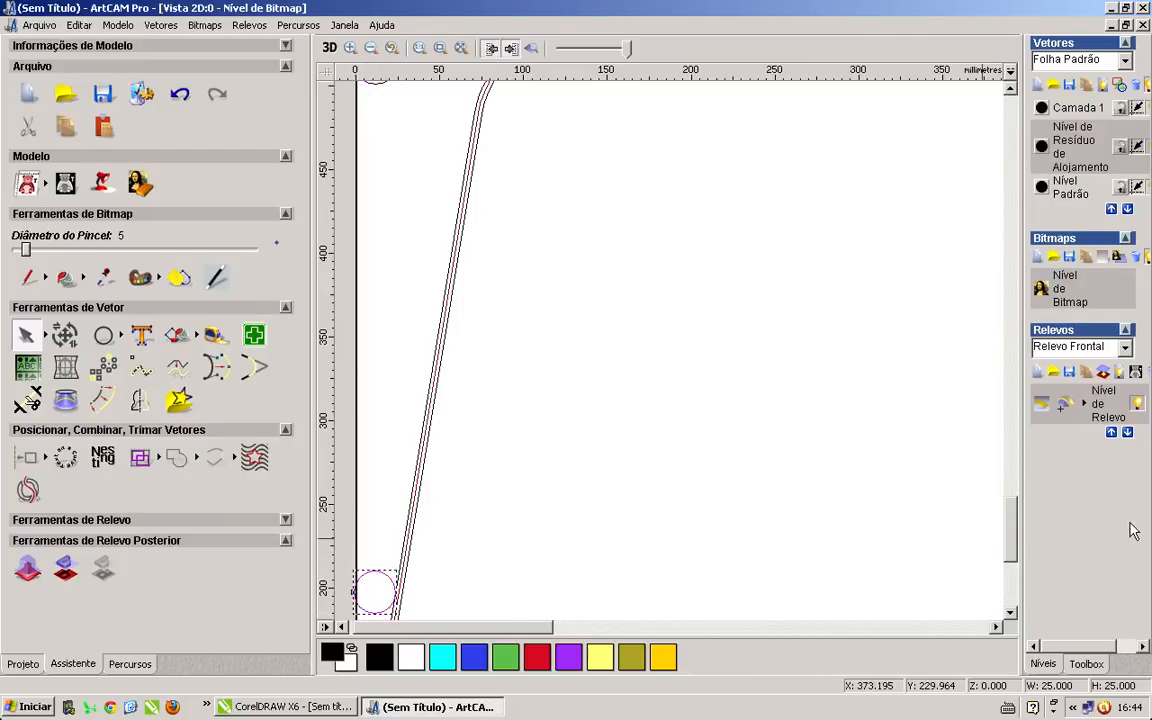
pyautogui.moveTo(1013, 530); pyautogui.dragTo(1008, 601)
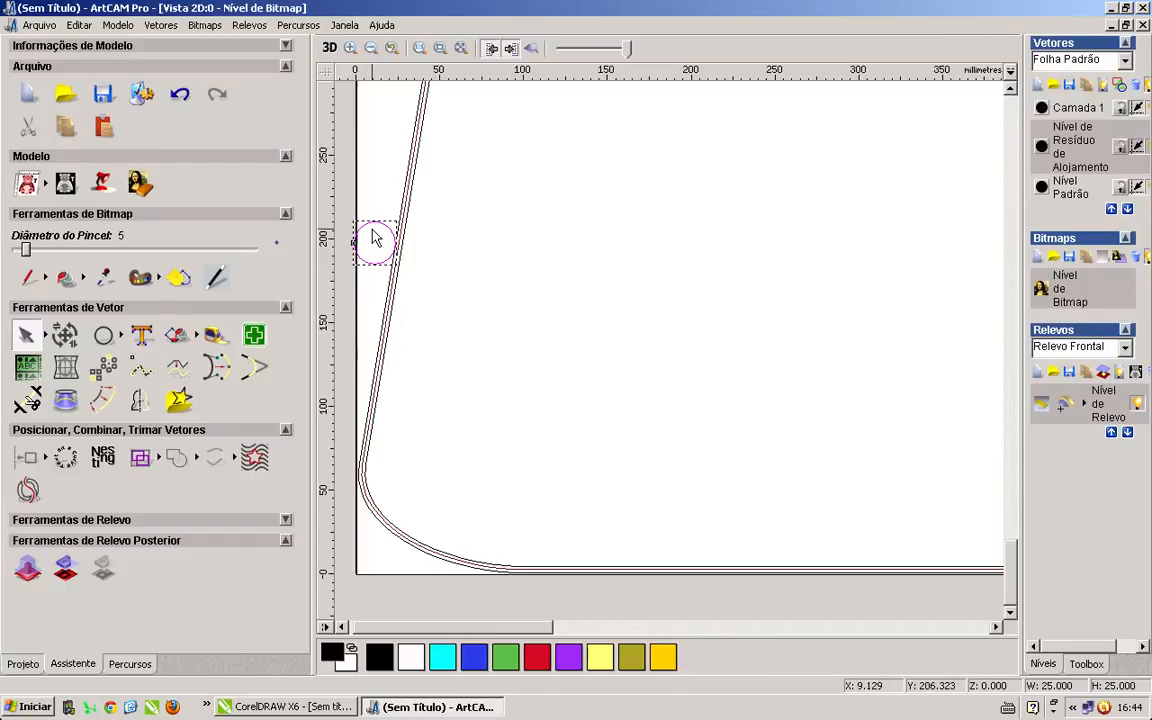
pyautogui.moveTo(372, 237); pyautogui.dragTo(382, 536)
pyautogui.scroll(-3, 383, 536)
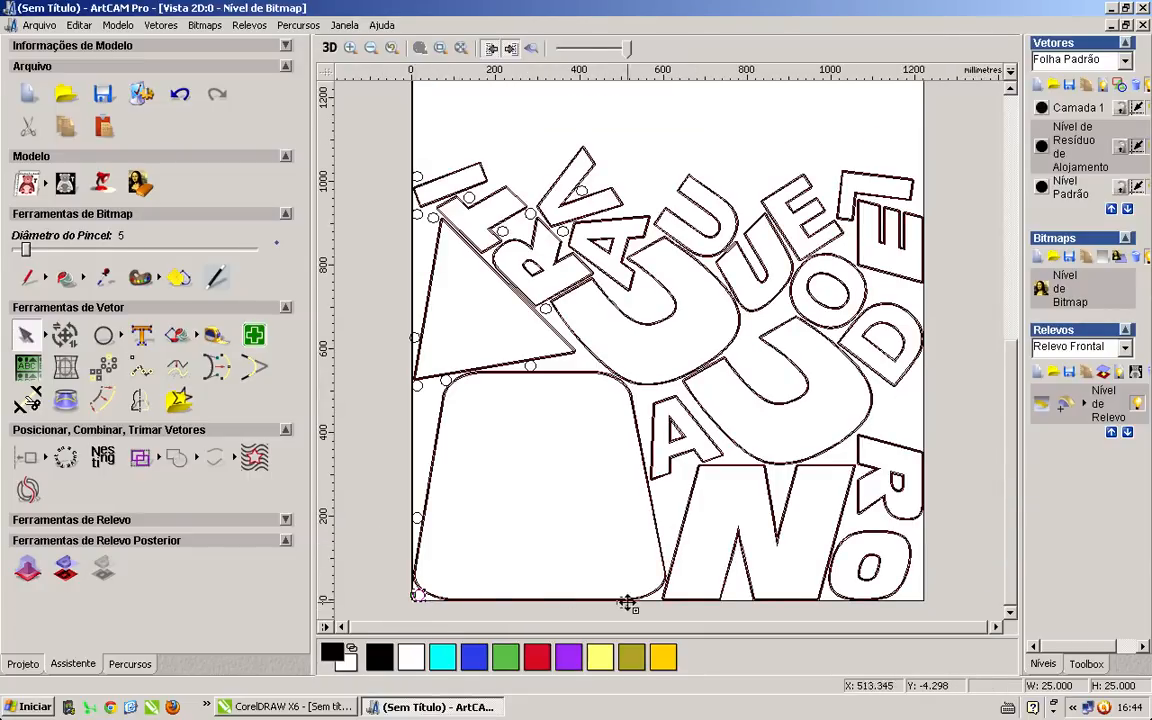
# Copy the circle below the rounded trapezoid's lower-right corner and into the gap between the trapezoid and the N's left leg.
pyautogui.keyDown('ctrl'); pyautogui.moveTo(627, 602); pyautogui.dragTo(650, 598); pyautogui.keyUp('ctrl')
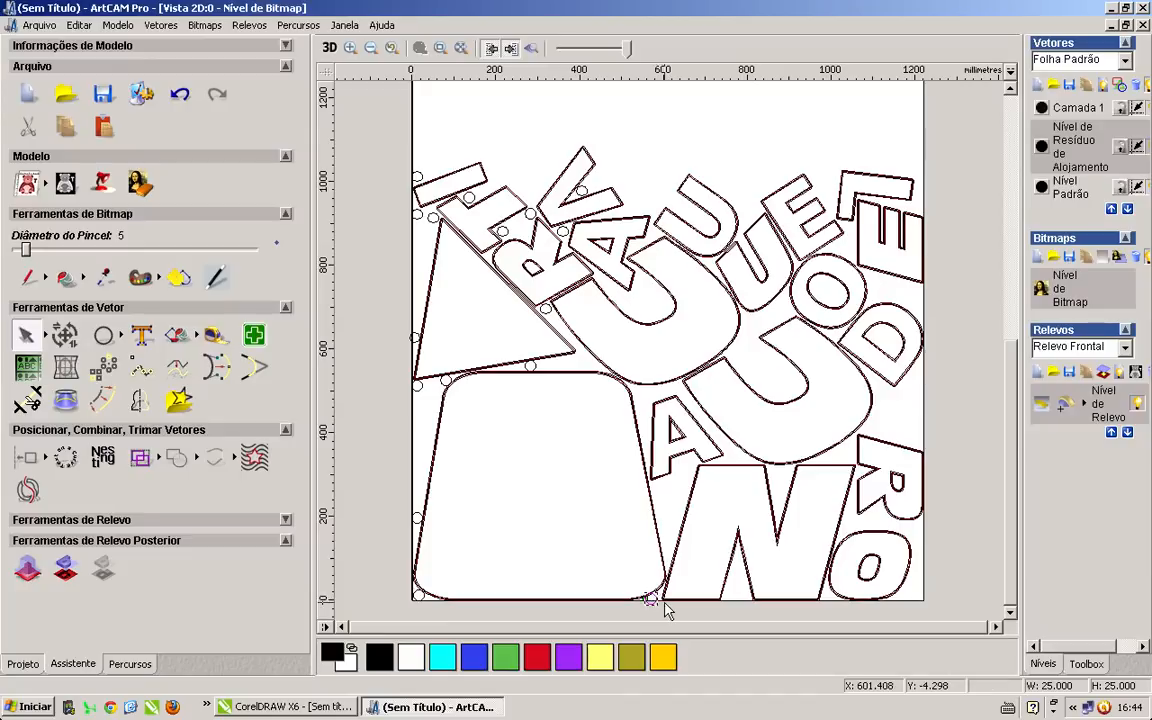
pyautogui.scroll(-2, 667, 610)
pyautogui.scroll(6, 667, 610)
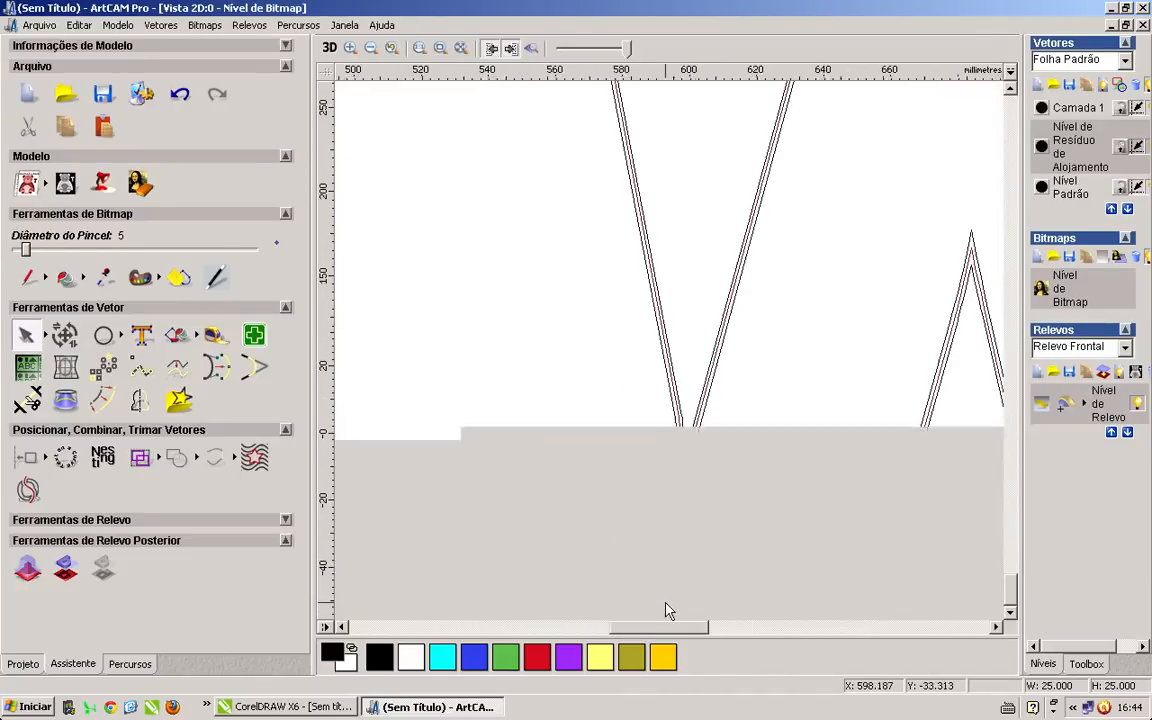
pyautogui.moveTo(620, 447); pyautogui.dragTo(662, 434)
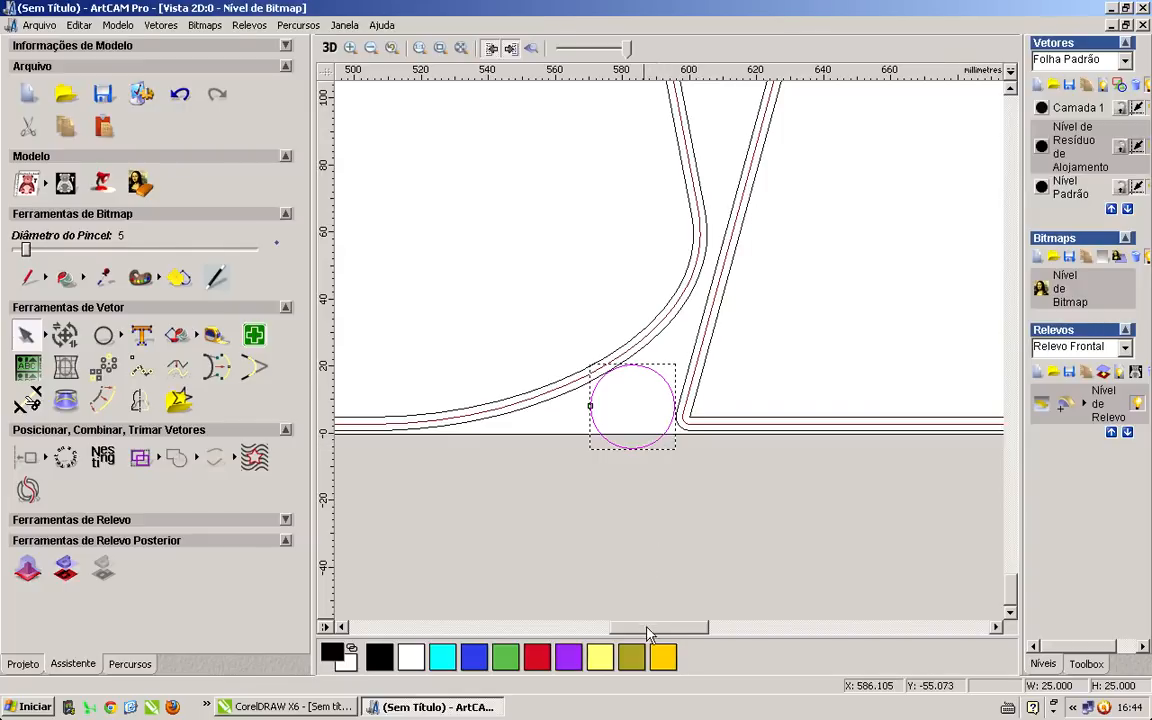
pyautogui.moveTo(647, 633); pyautogui.dragTo(697, 628)
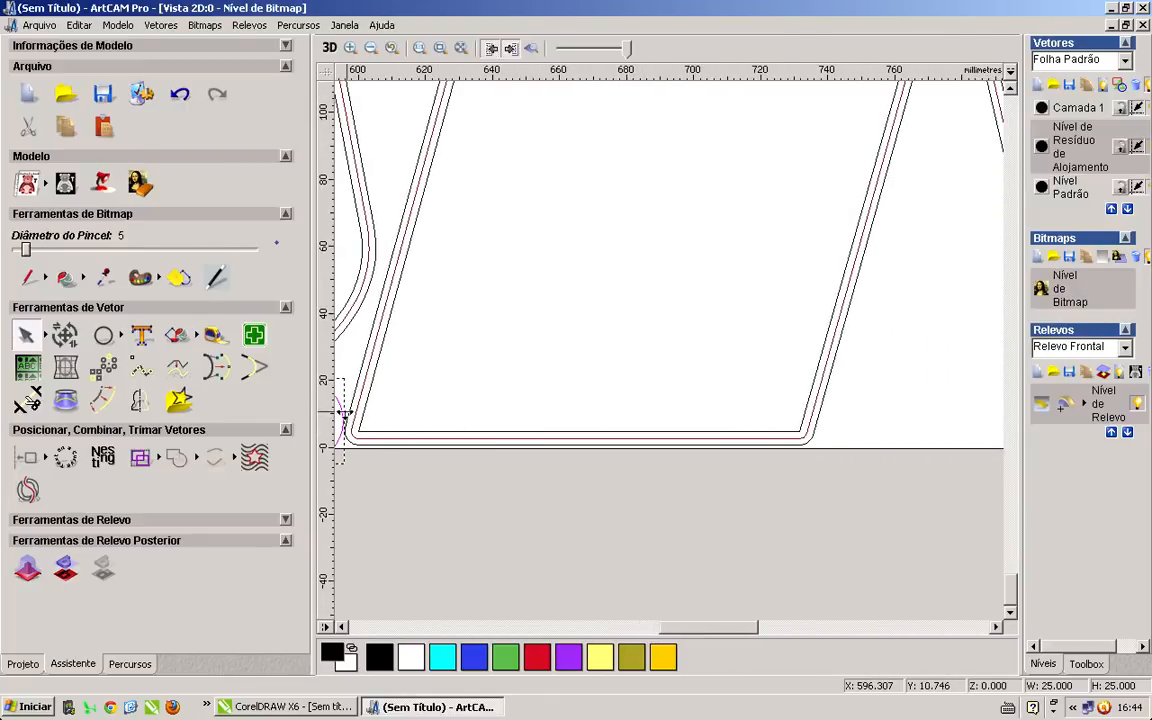
pyautogui.moveTo(343, 413); pyautogui.dragTo(438, 103)
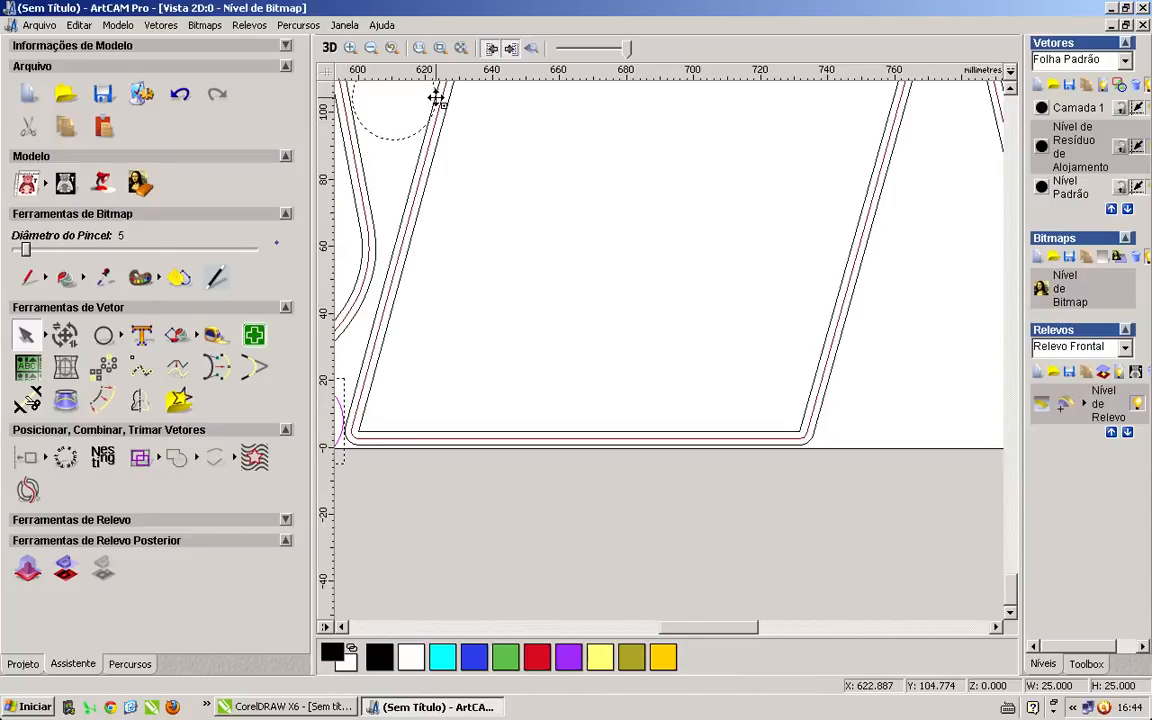
# Copy the circle into the N's lower notch, with one at each side of its base and one toward the apex.
pyautogui.moveTo(435, 93); pyautogui.dragTo(906, 407)
pyautogui.hscroll(10, 680, 570)
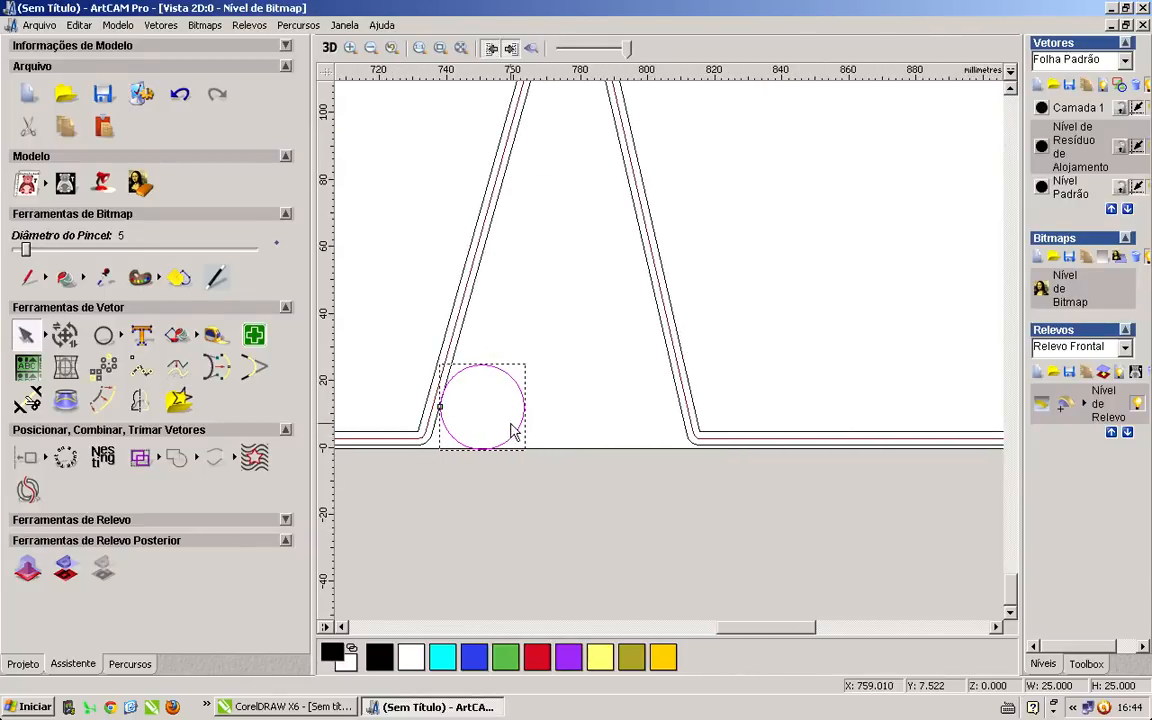
pyautogui.moveTo(524, 426); pyautogui.dragTo(680, 426)
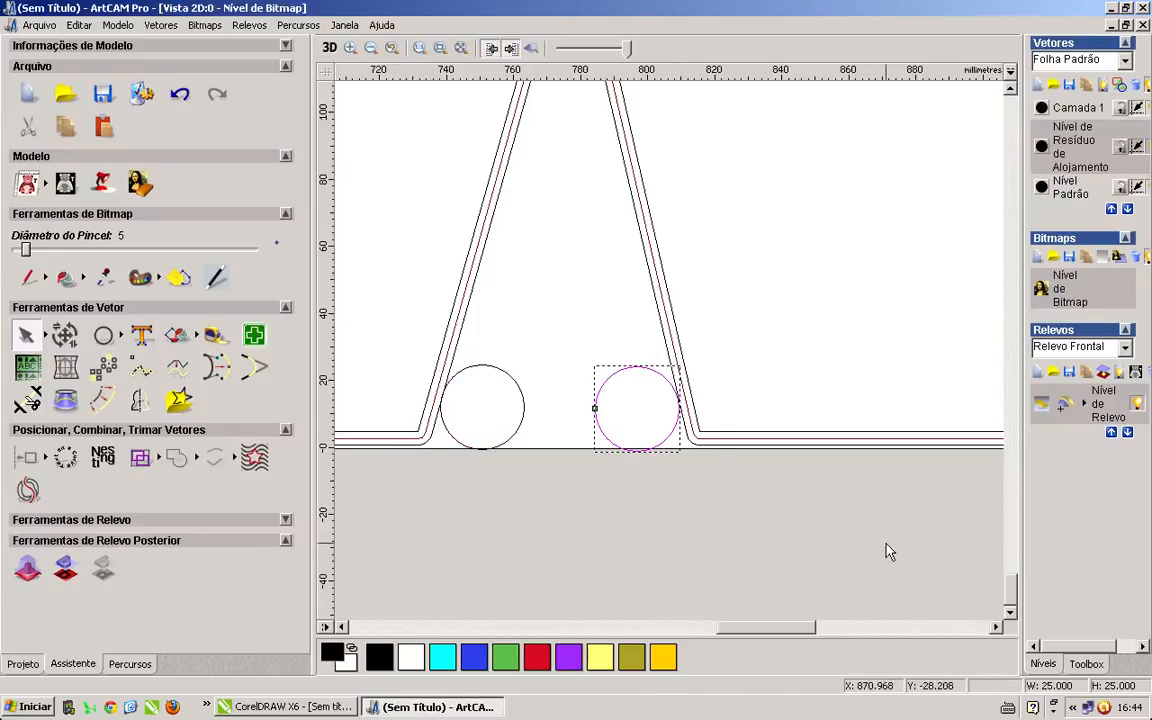
pyautogui.scroll(4, 1013, 601)
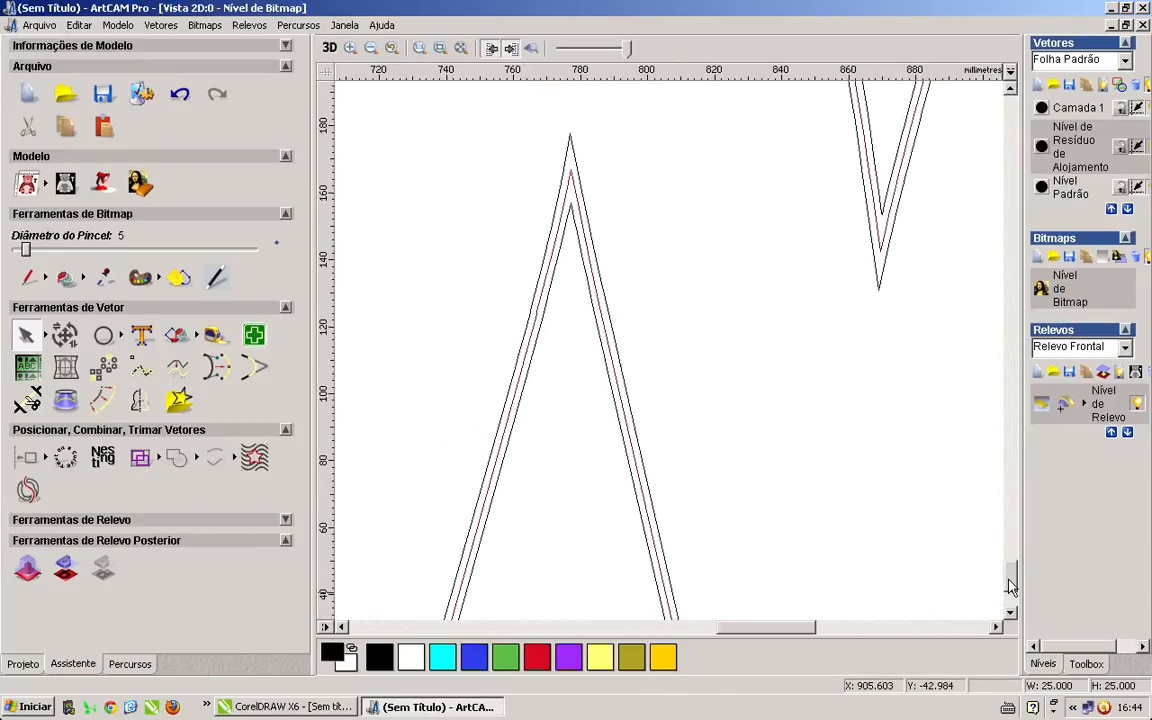
pyautogui.scroll(-1, 1008, 595)
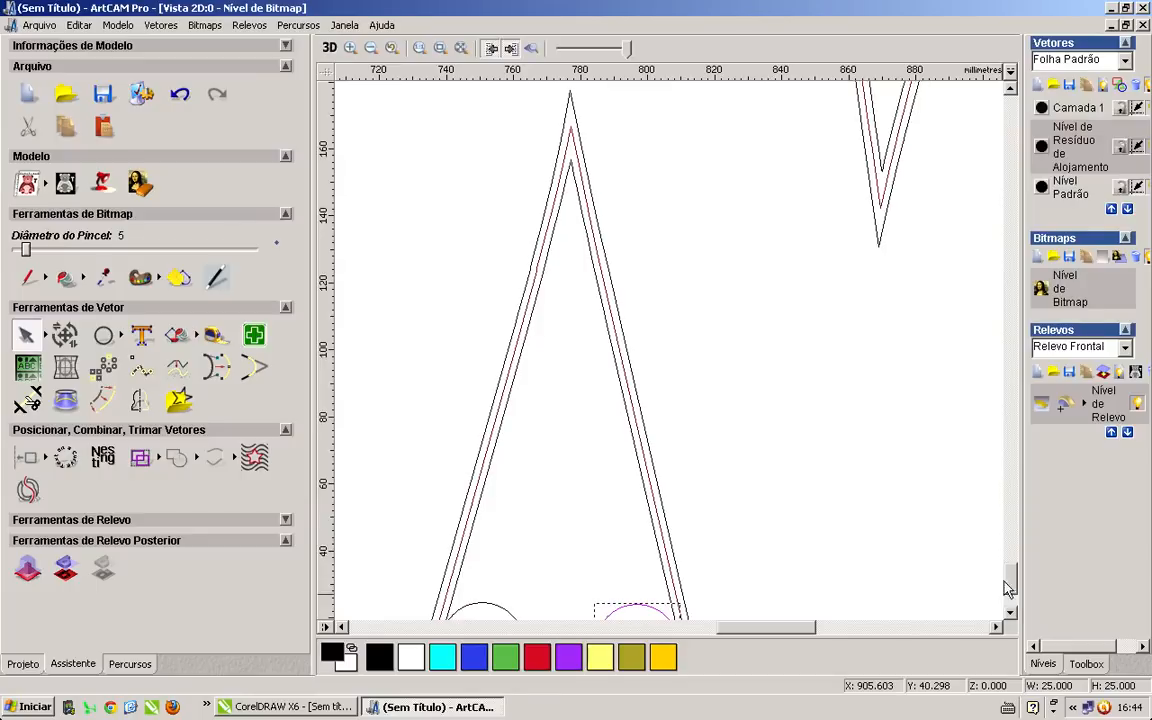
pyautogui.moveTo(643, 604)
pyautogui.mouseDown()
pyautogui.moveTo(555, 290)
pyautogui.moveTo(567, 316)
pyautogui.moveTo(566, 300)
pyautogui.mouseUp()
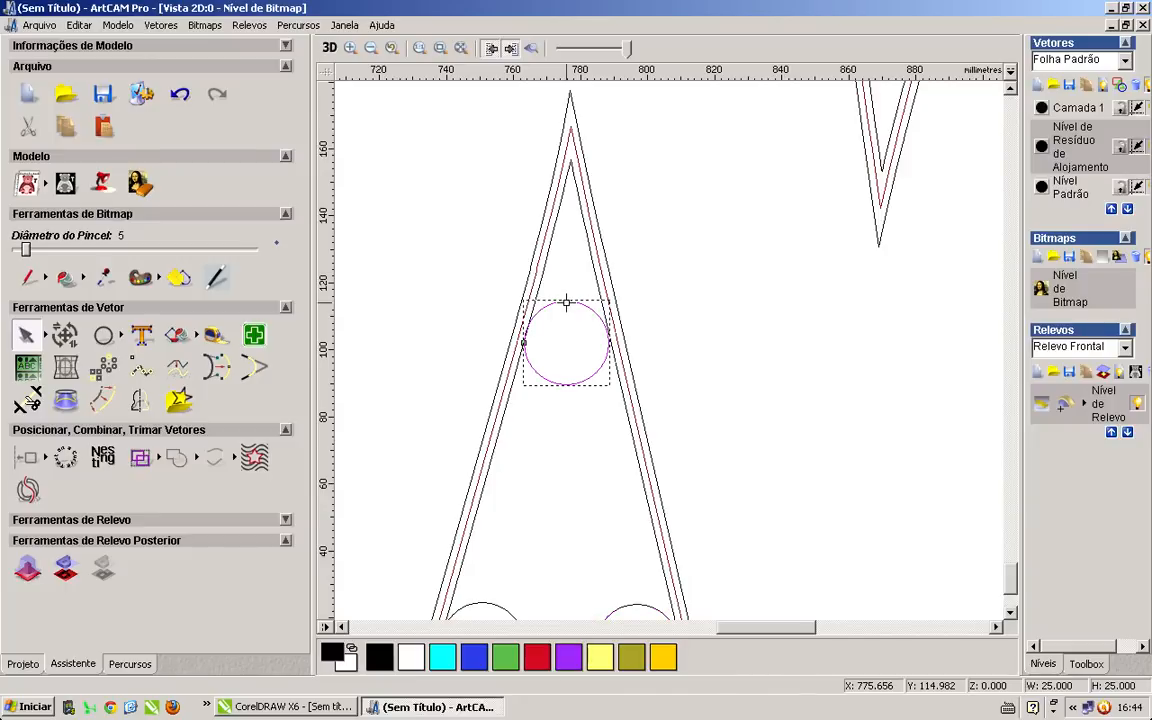
# Place circles at the lower-left and lower-right curves of the bottom O, just above the sheet's bottom edge.
pyautogui.scroll(-1, 588, 352)
pyautogui.scroll(-1, 615, 385)
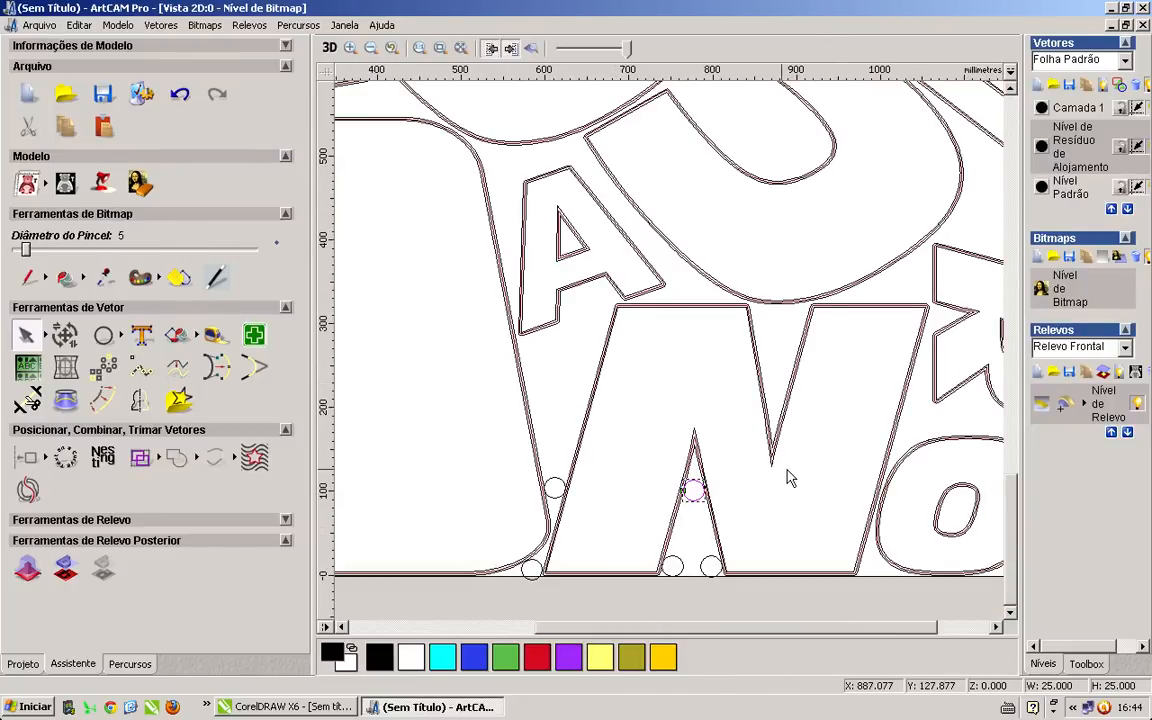
pyautogui.scroll(1, 931, 589)
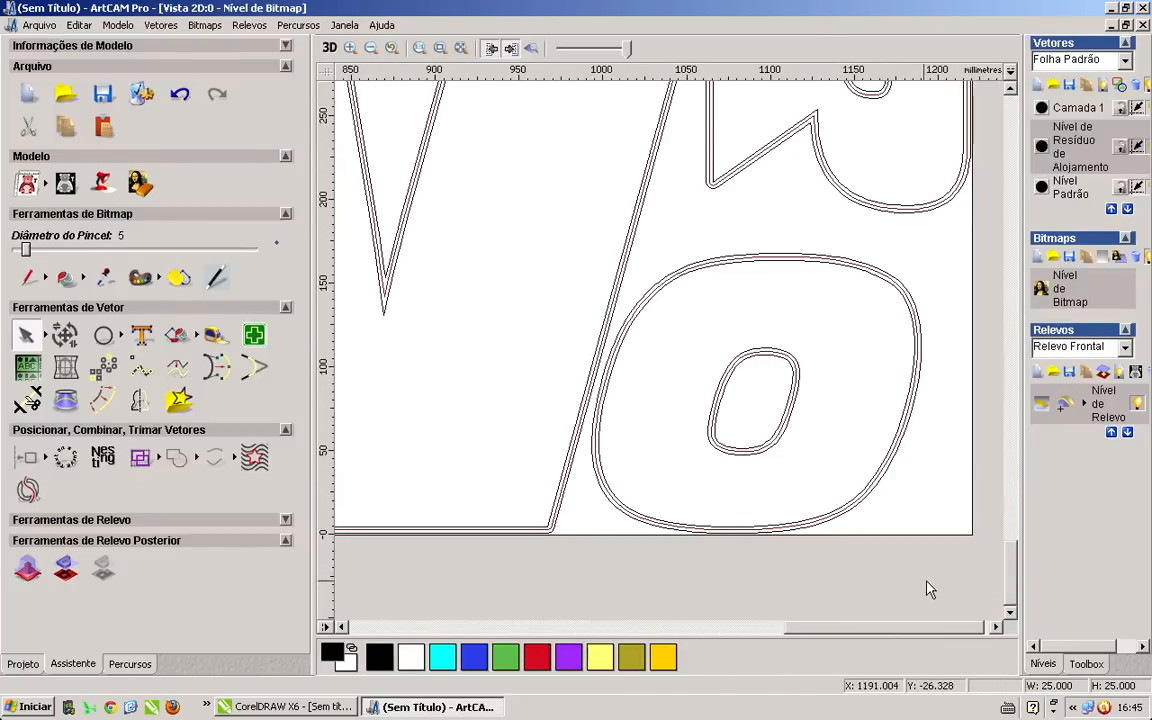
pyautogui.scroll(-1, 875, 565)
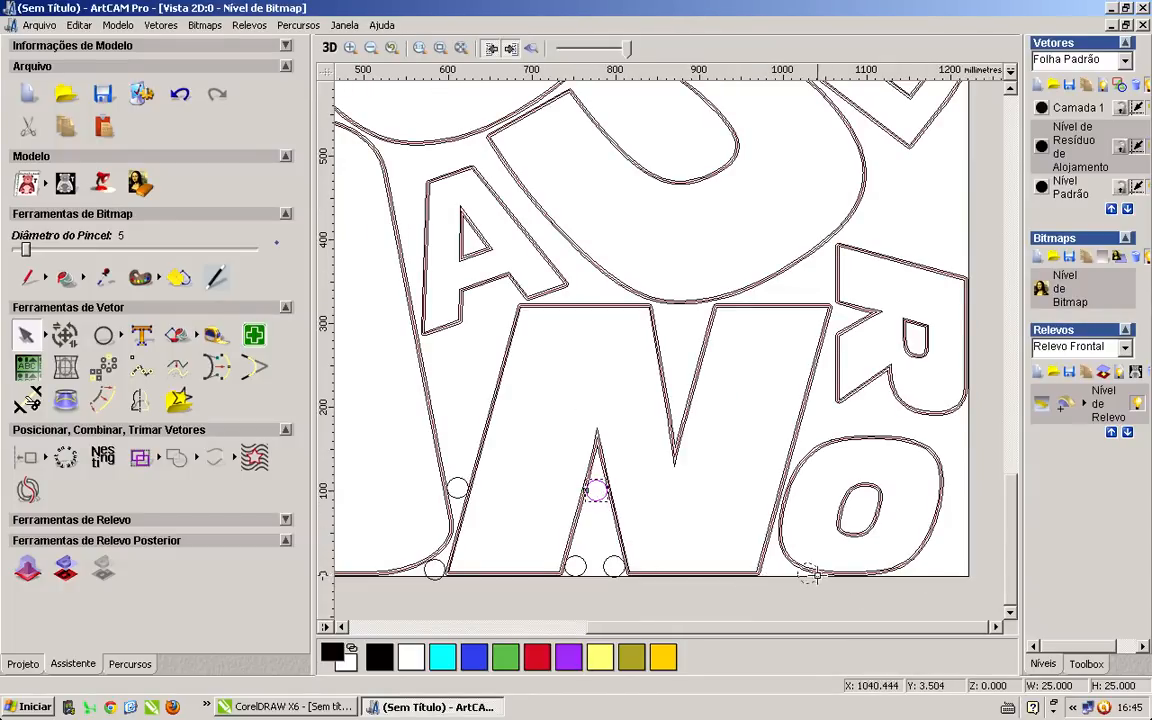
pyautogui.scroll(1, 933, 571)
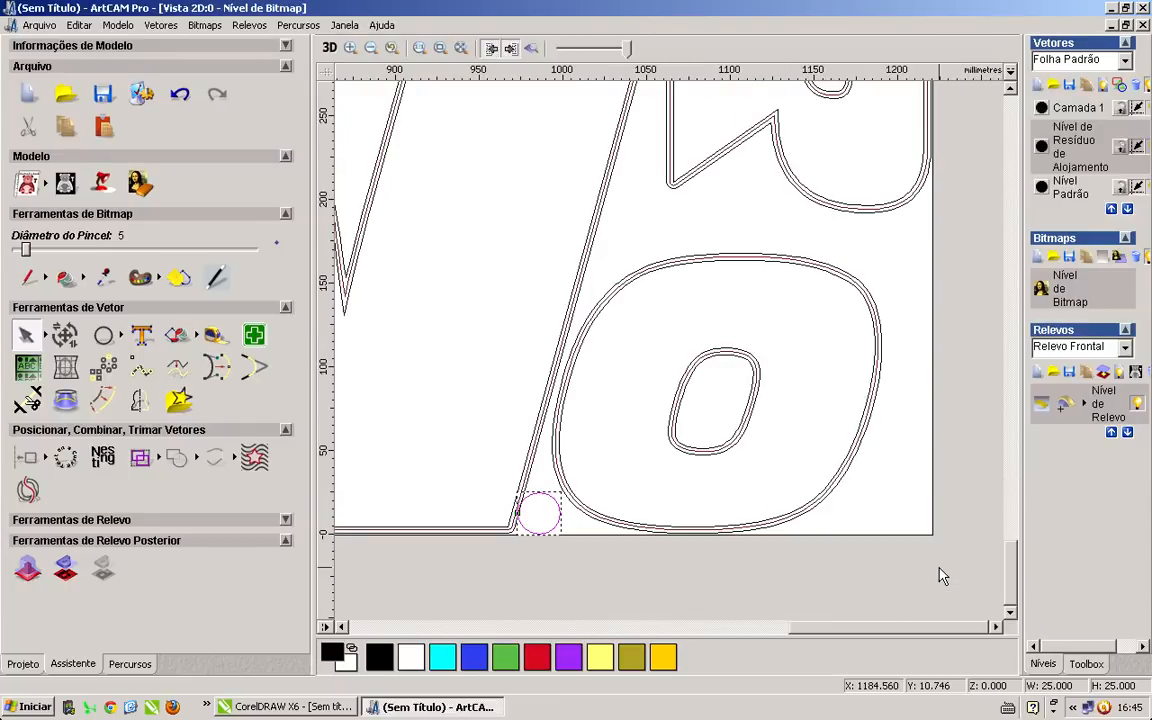
pyautogui.scroll(1, 940, 571)
pyautogui.scroll(-1, 930, 571)
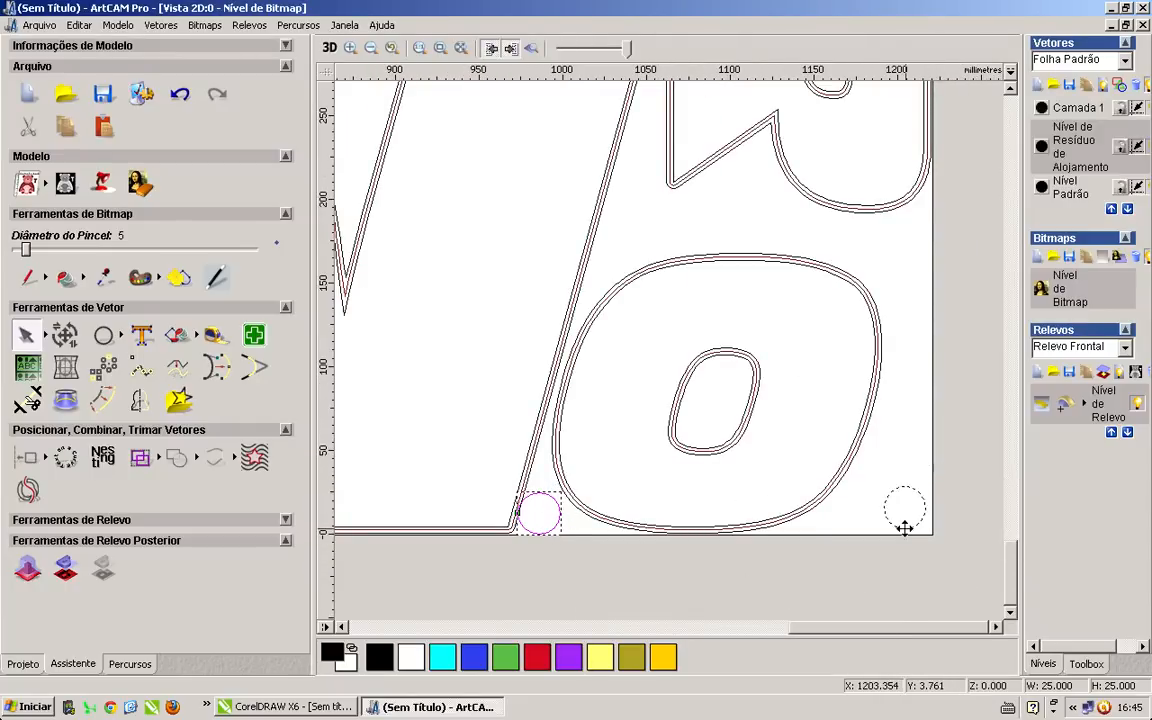
pyautogui.click(844, 527)
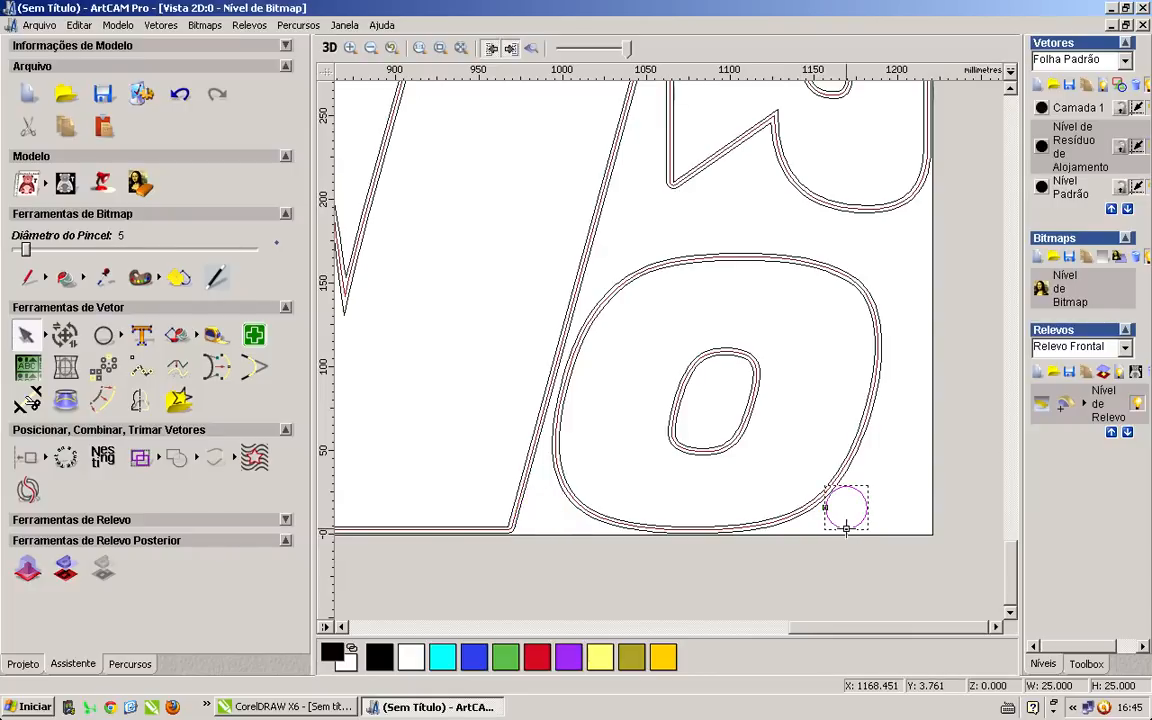
pyautogui.click(546, 529)
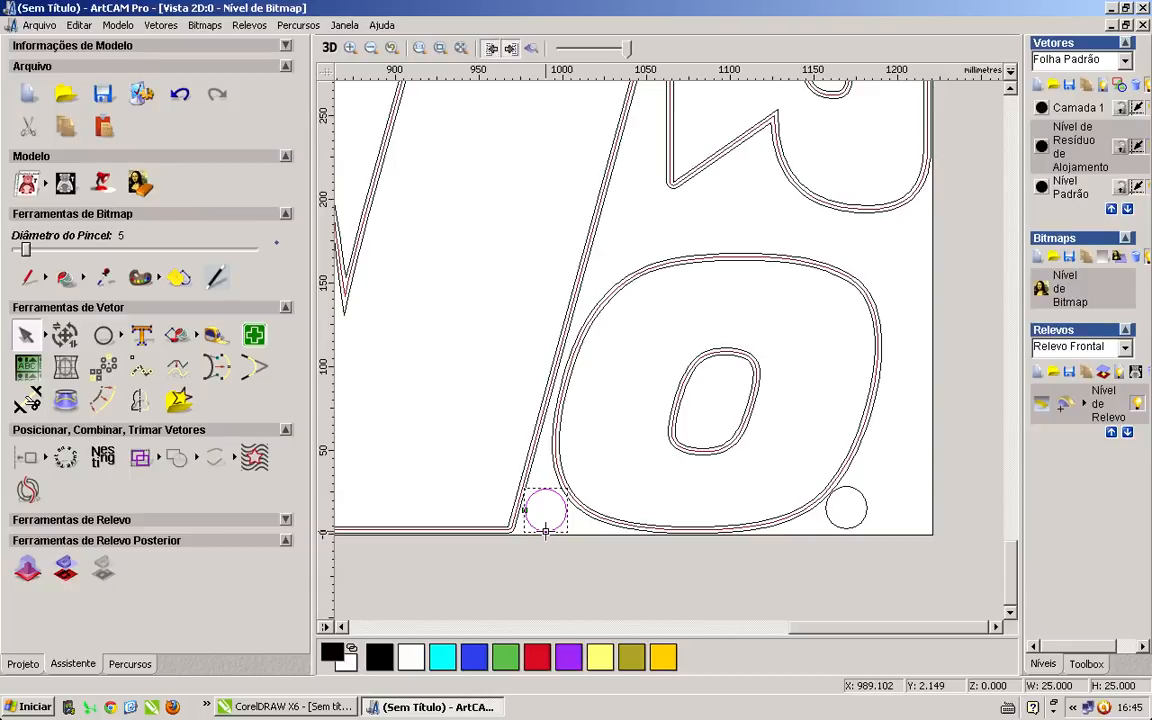
# Copy the circle to the O's upper-left and upper-right sides, between the N and R, and into the R's lower notch.
pyautogui.click(610, 280)
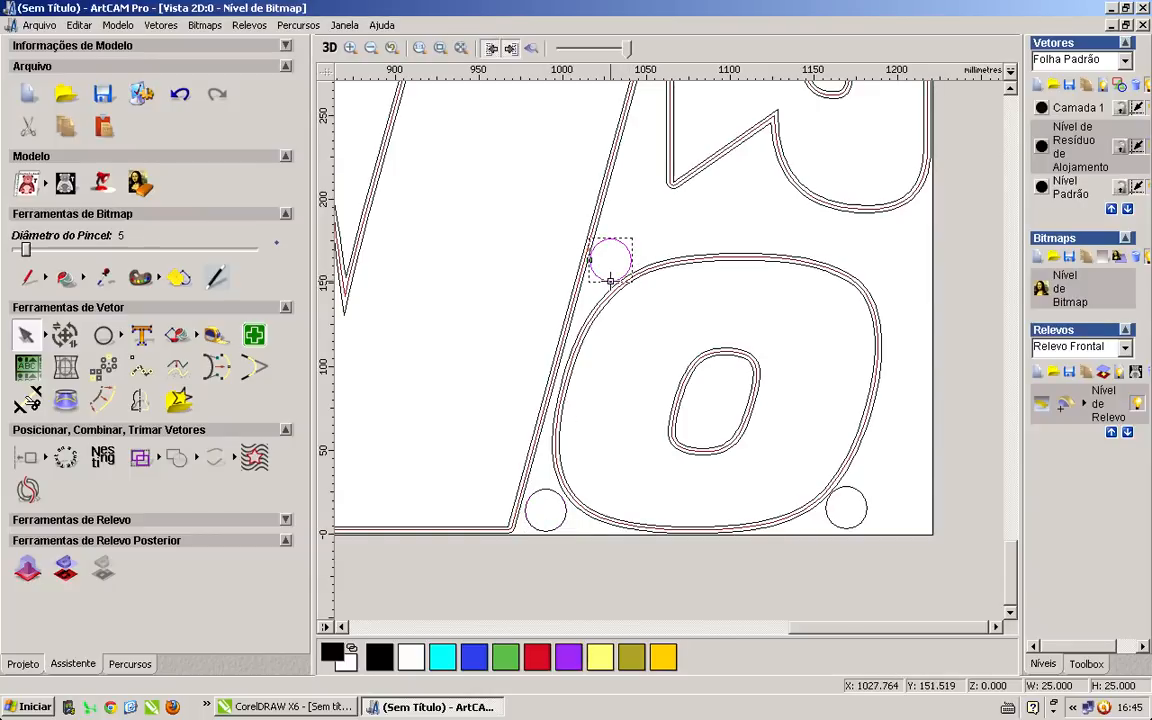
pyautogui.click(644, 160)
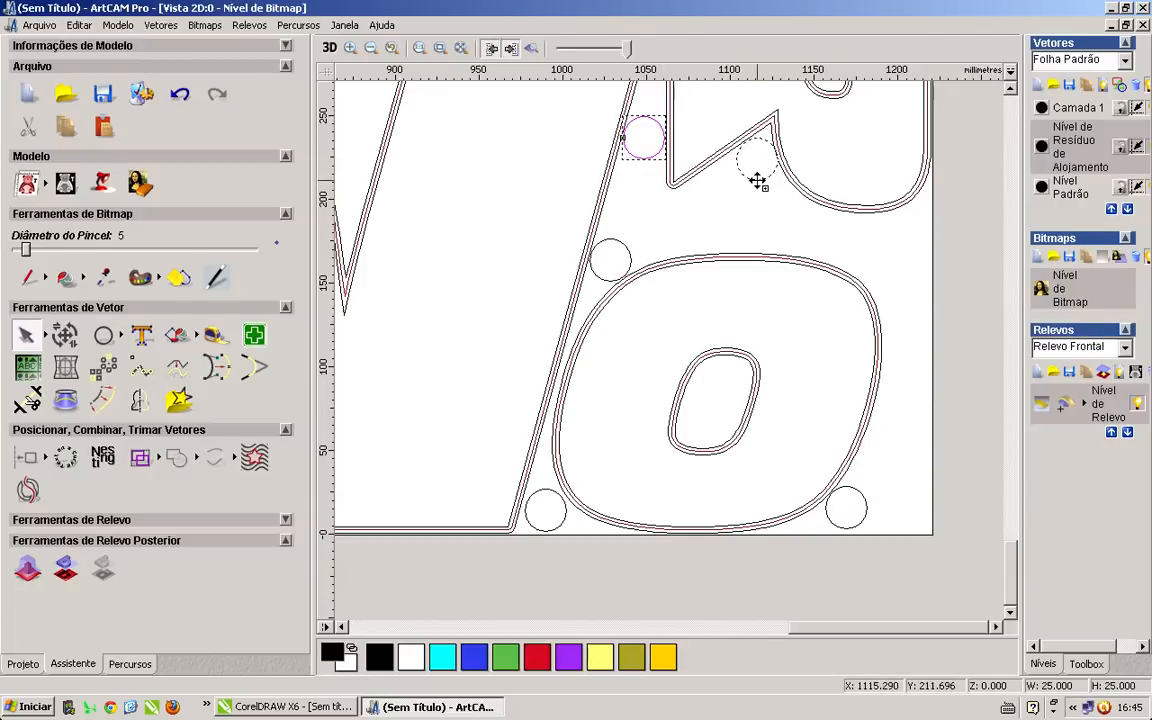
pyautogui.click(757, 180)
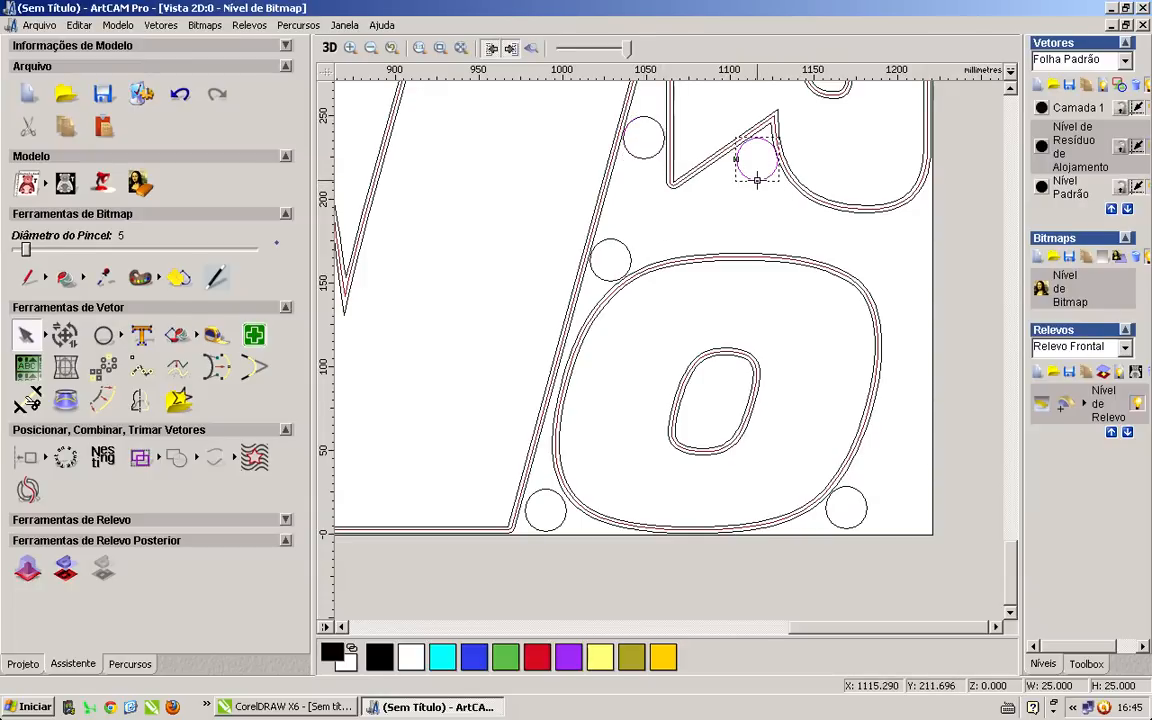
pyautogui.click(906, 285)
# Copy the circle around the upper part of the lower-right R, above the N's top edge and into the N's upper notch.
pyautogui.moveTo(1015, 555); pyautogui.dragTo(1015, 518)
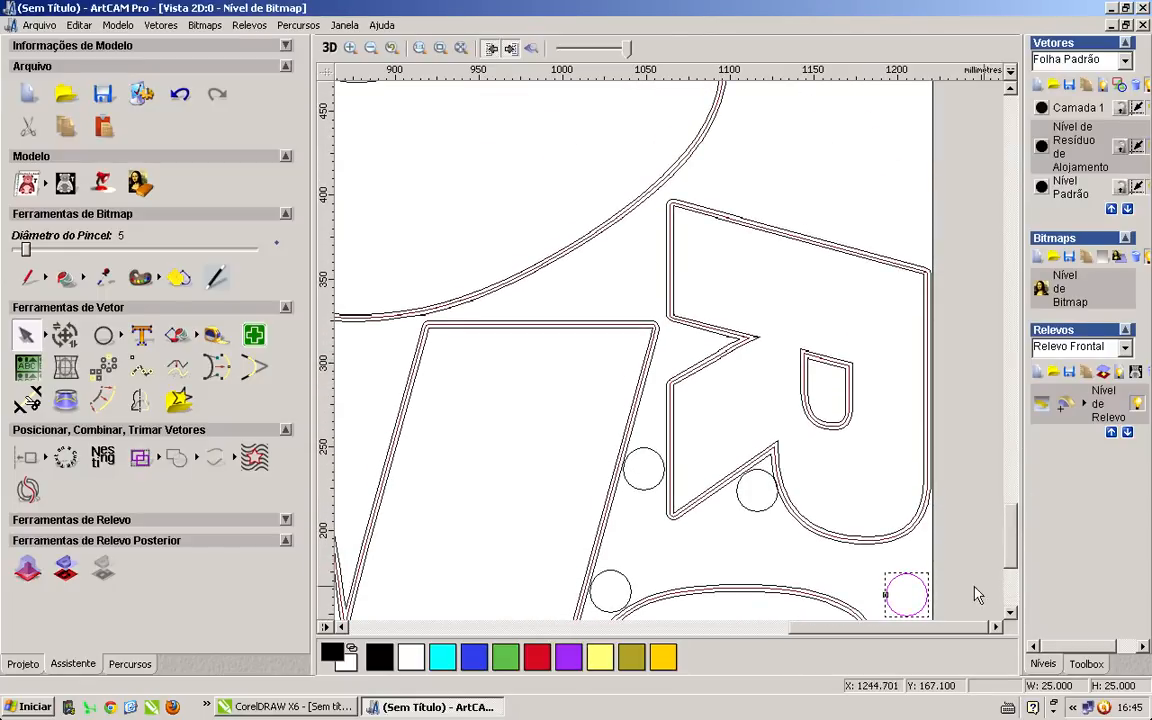
pyautogui.moveTo(922, 577); pyautogui.dragTo(640, 273)
pyautogui.click(920, 592)
pyautogui.keyDown('ctrl'); pyautogui.moveTo(640, 273); pyautogui.dragTo(392, 318); pyautogui.keyUp('ctrl')
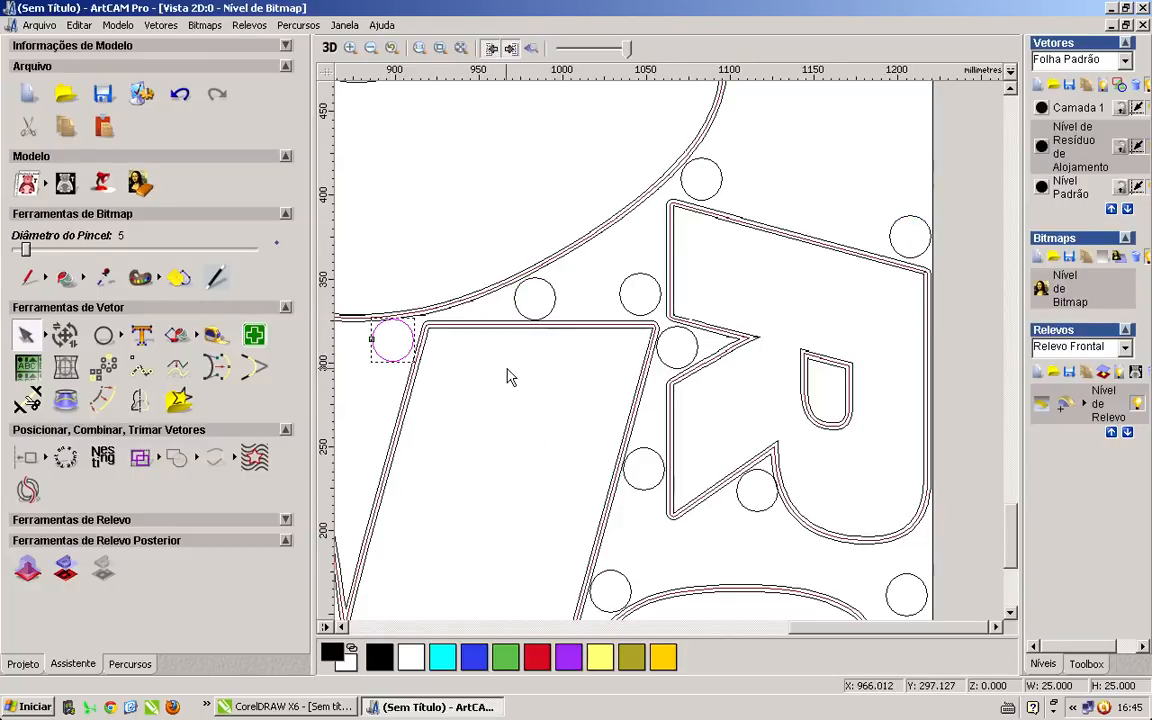
pyautogui.scroll(-2, 509, 375)
pyautogui.scroll(2, 573, 345)
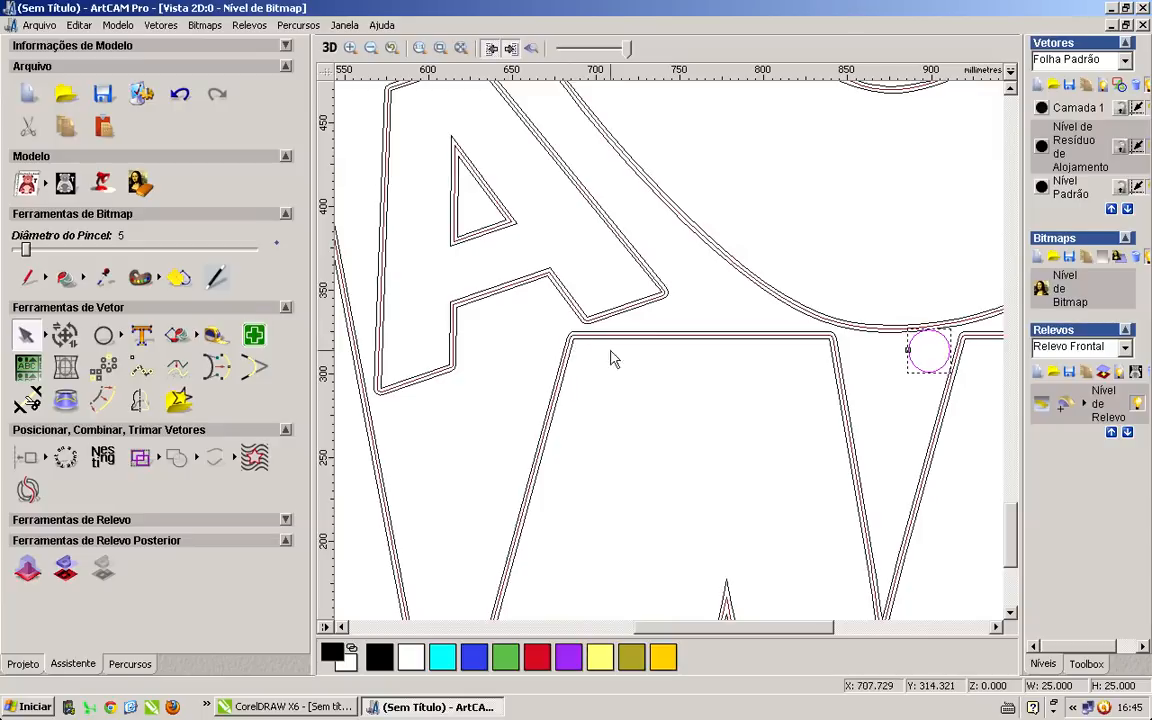
# Copy the circle deeper into the N's upper notch, beside the notch's upper-left corner, and around the A above the N.
pyautogui.keyDown('ctrl'); pyautogui.moveTo(932, 371); pyautogui.dragTo(887, 536); pyautogui.keyUp('ctrl')
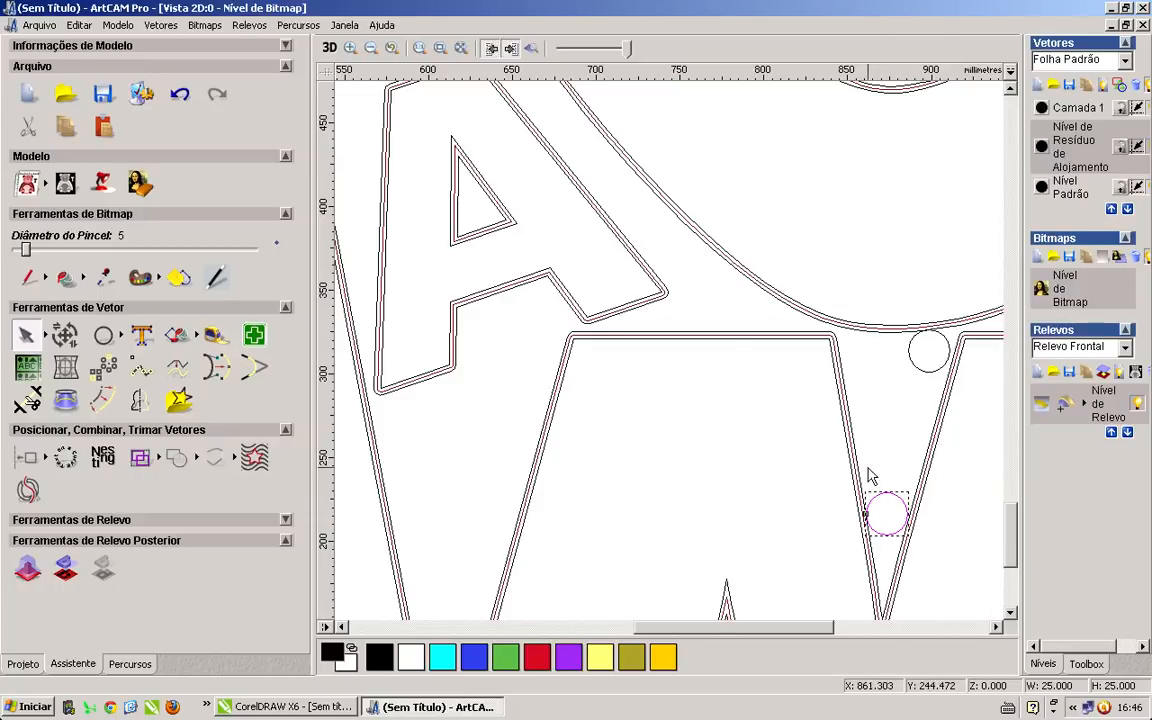
pyautogui.moveTo(897, 494); pyautogui.dragTo(869, 338)
pyautogui.click(896, 370)
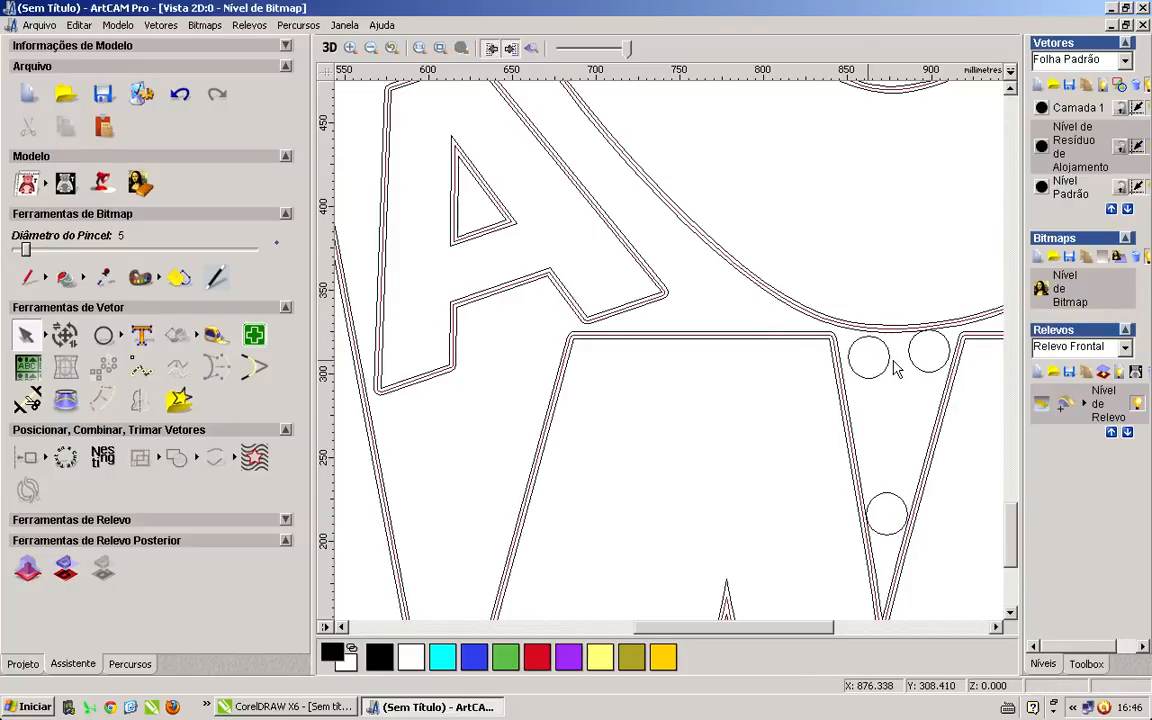
pyautogui.moveTo(887, 356); pyautogui.dragTo(581, 121)
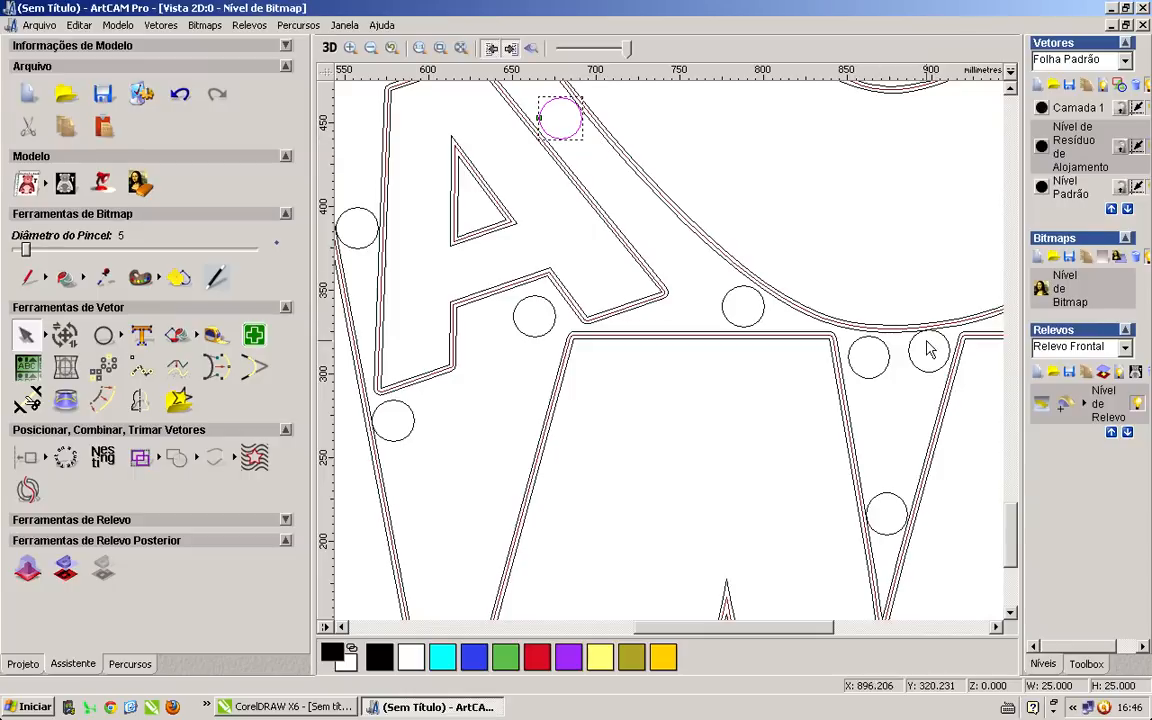
# Copy the circle above the A, inside both large U curves, and into the gaps among the large Us, the smaller U and the O.
pyautogui.scroll(-3, 1010, 525)
pyautogui.scroll(8, 1020, 505)
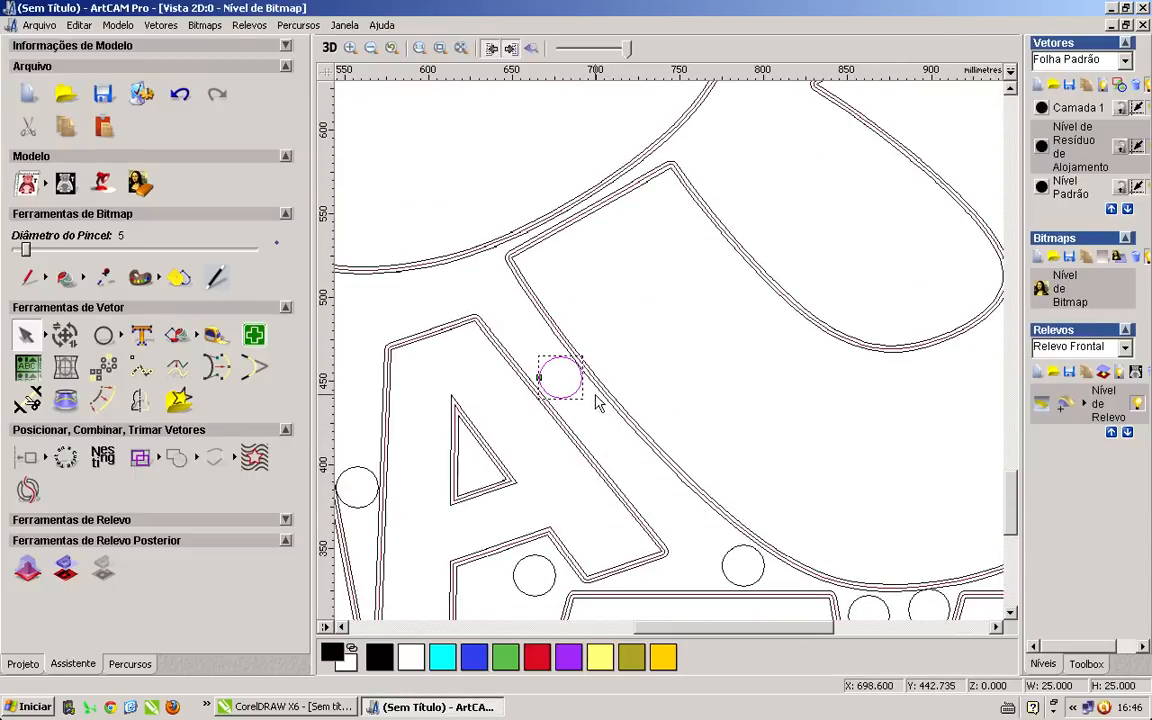
pyautogui.moveTo(583, 388); pyautogui.dragTo(795, 98)
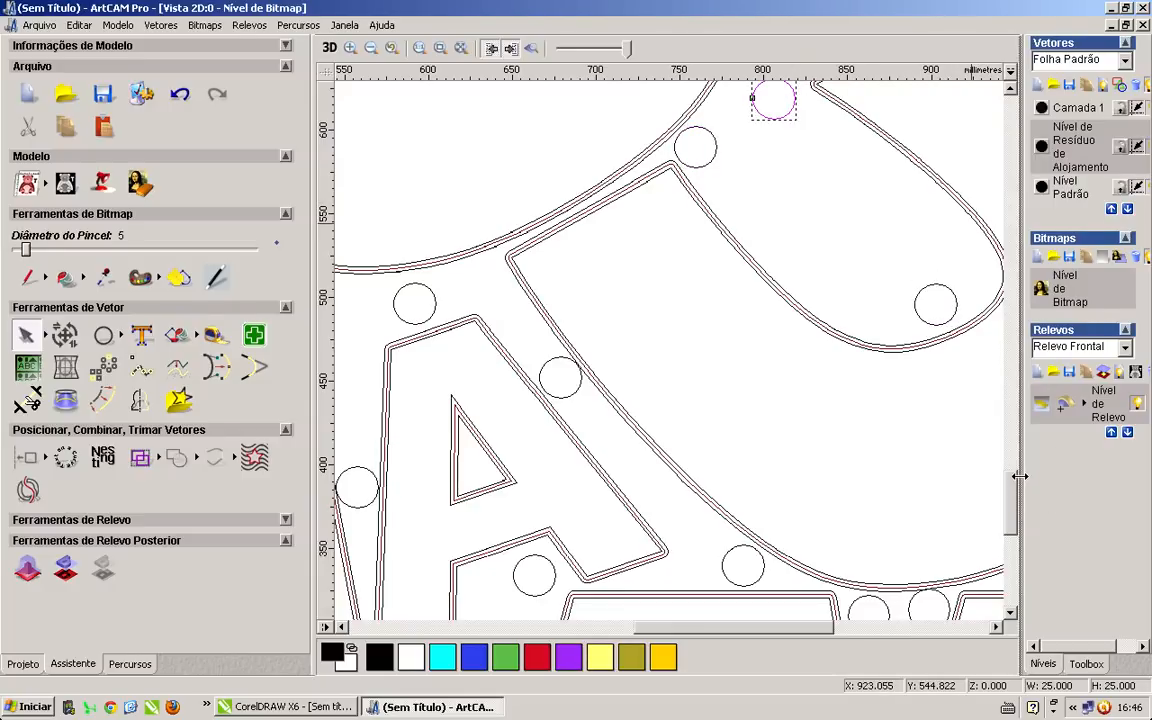
pyautogui.scroll(5, 1018, 470)
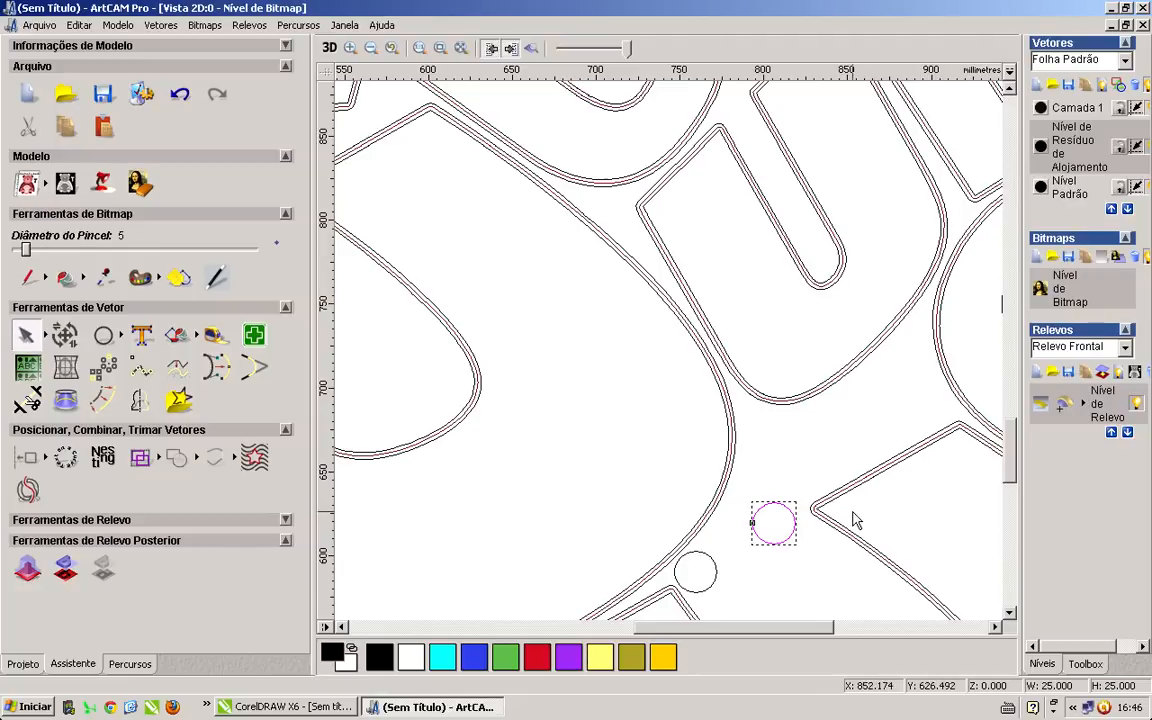
pyautogui.moveTo(786, 510); pyautogui.dragTo(445, 362)
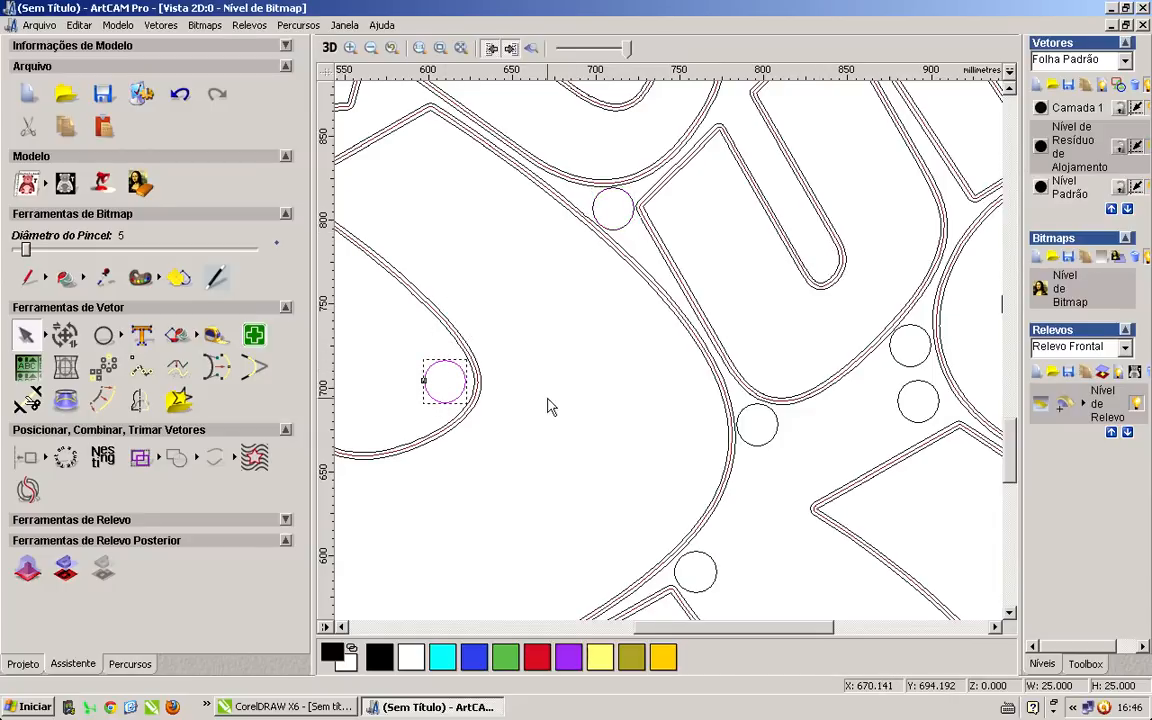
# Select all the 25 mm circles across the sheet and group them.
pyautogui.scroll(-2, 548, 404)
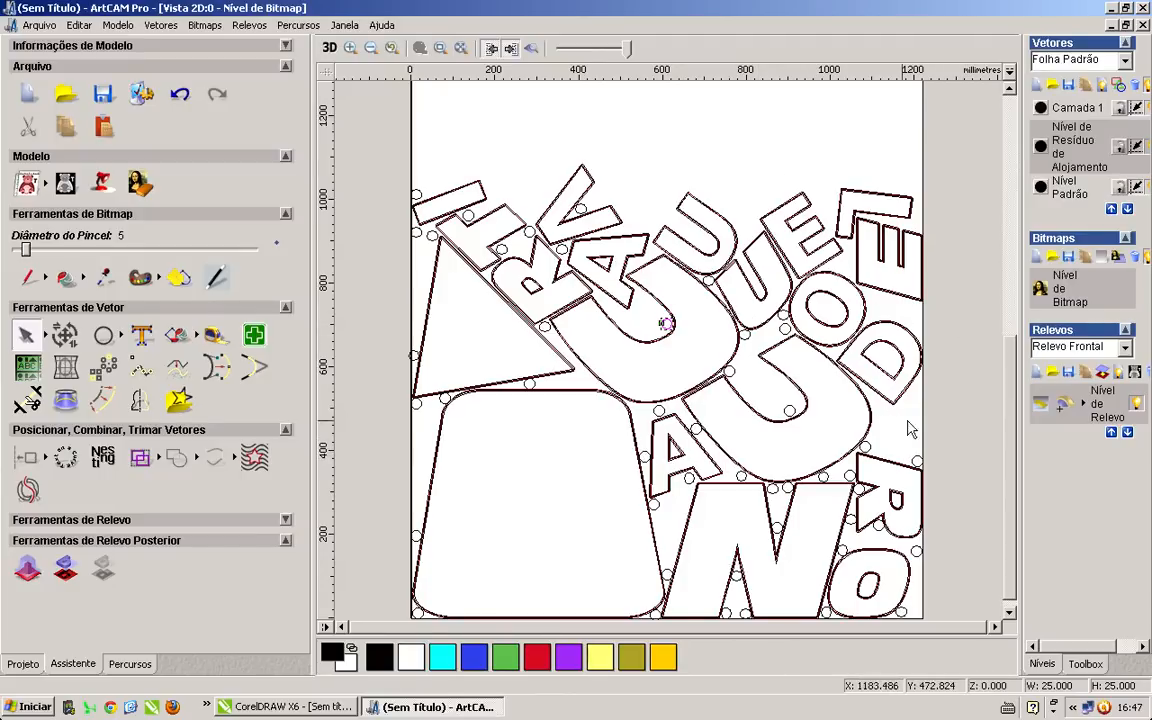
pyautogui.click(857, 396)
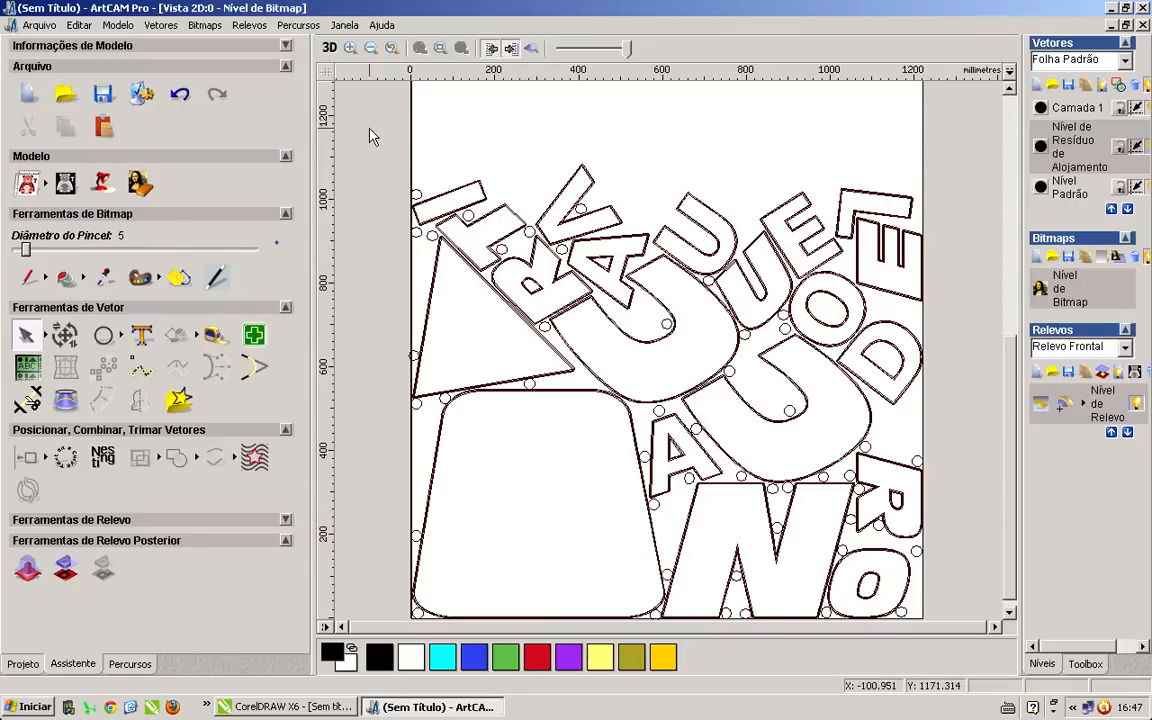
pyautogui.moveTo(363, 114); pyautogui.dragTo(950, 398)
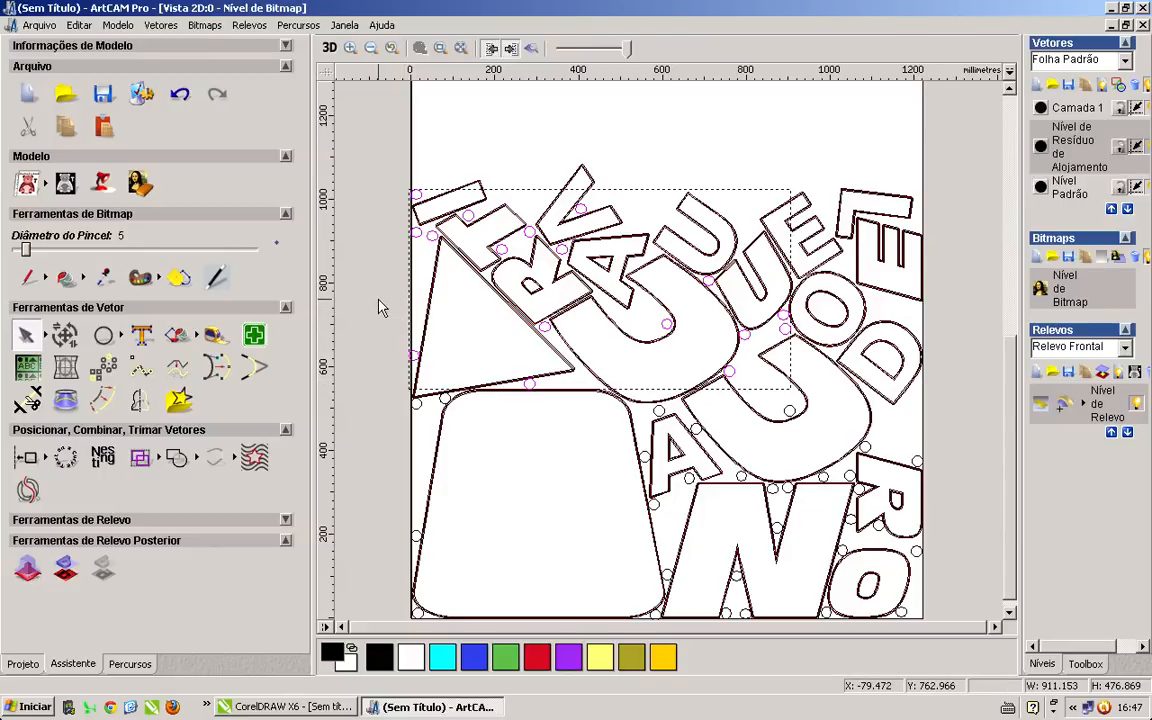
pyautogui.moveTo(378, 300); pyautogui.dragTo(993, 630)
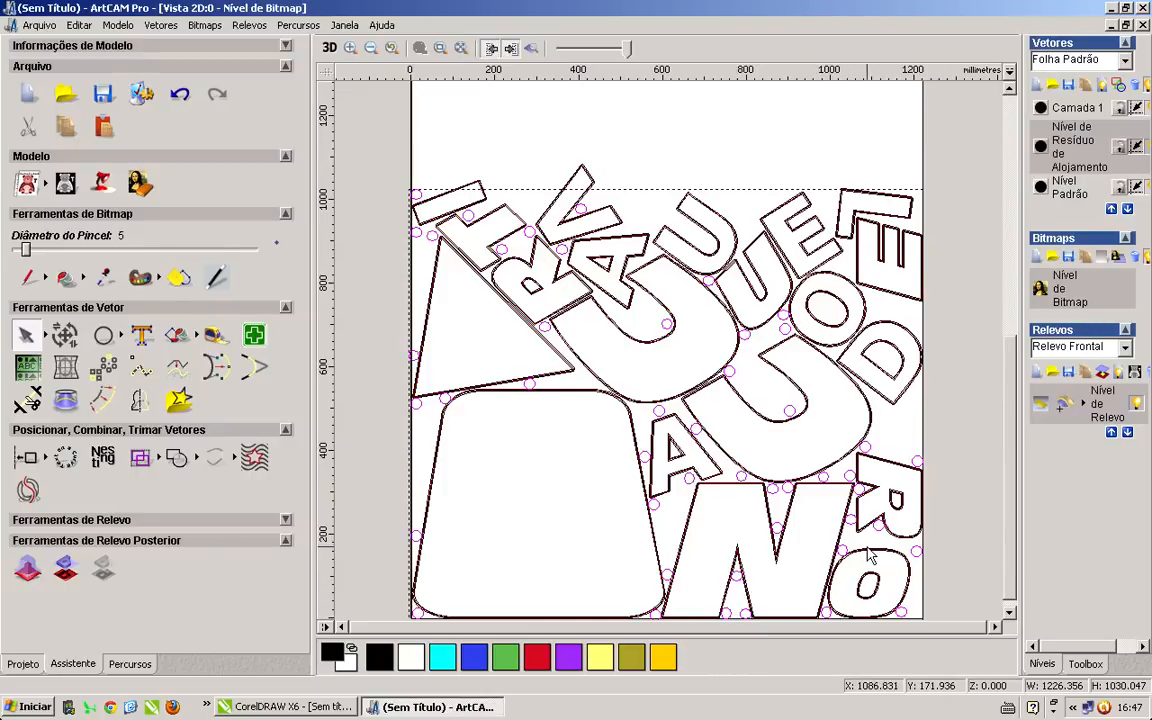
pyautogui.hotkey('ctrl', 'g')
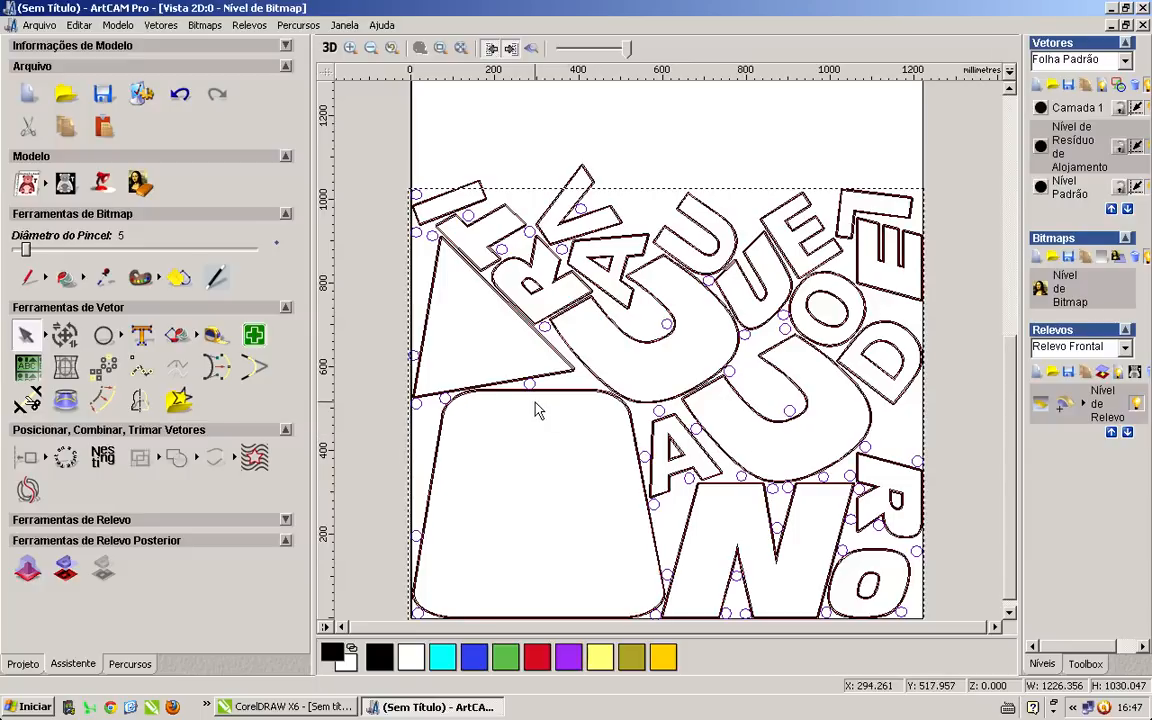
# Start a drilling toolpath for the selected circles with plunge clearance 0.001, final depth 15 and the D4mmP15mm PVC tool.
pyautogui.scroll(2, 500, 402)
pyautogui.scroll(2, 367, 365)
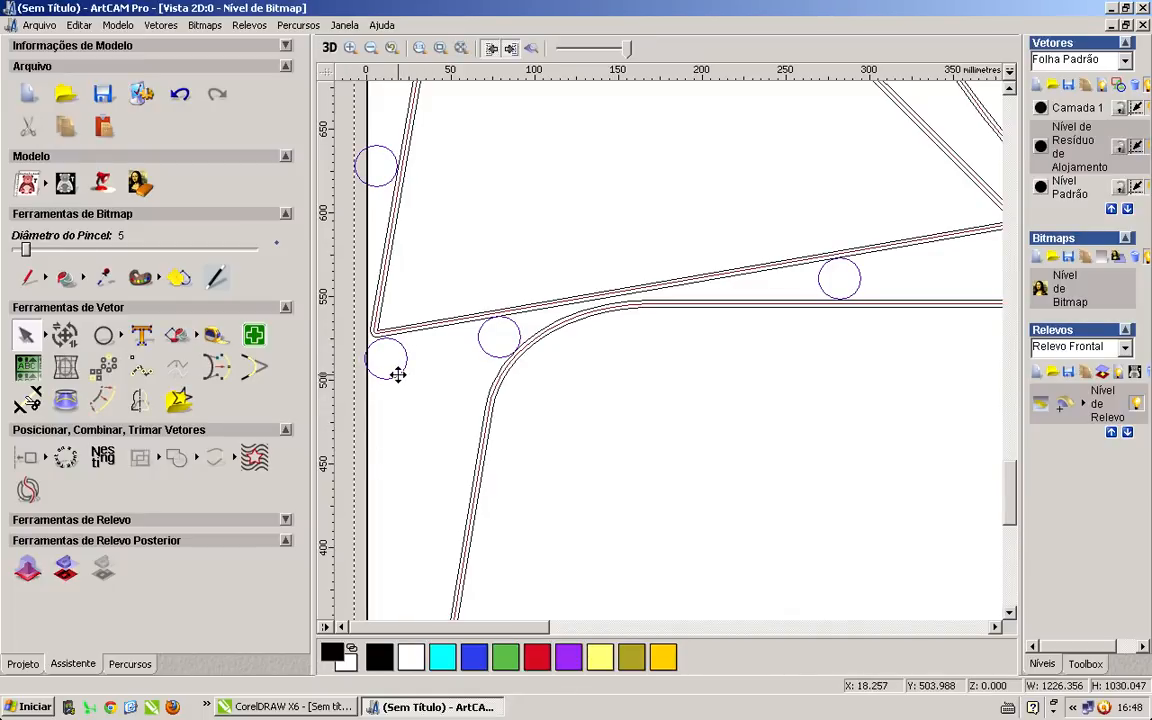
pyautogui.click(135, 664)
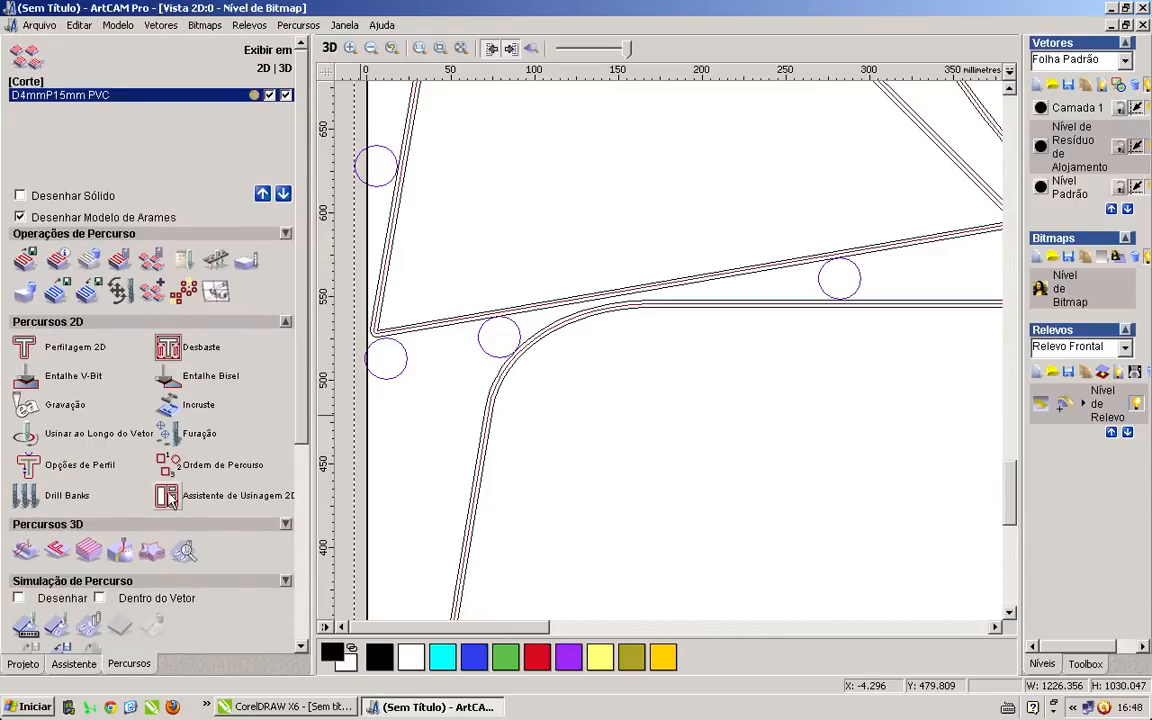
pyautogui.click(170, 440)
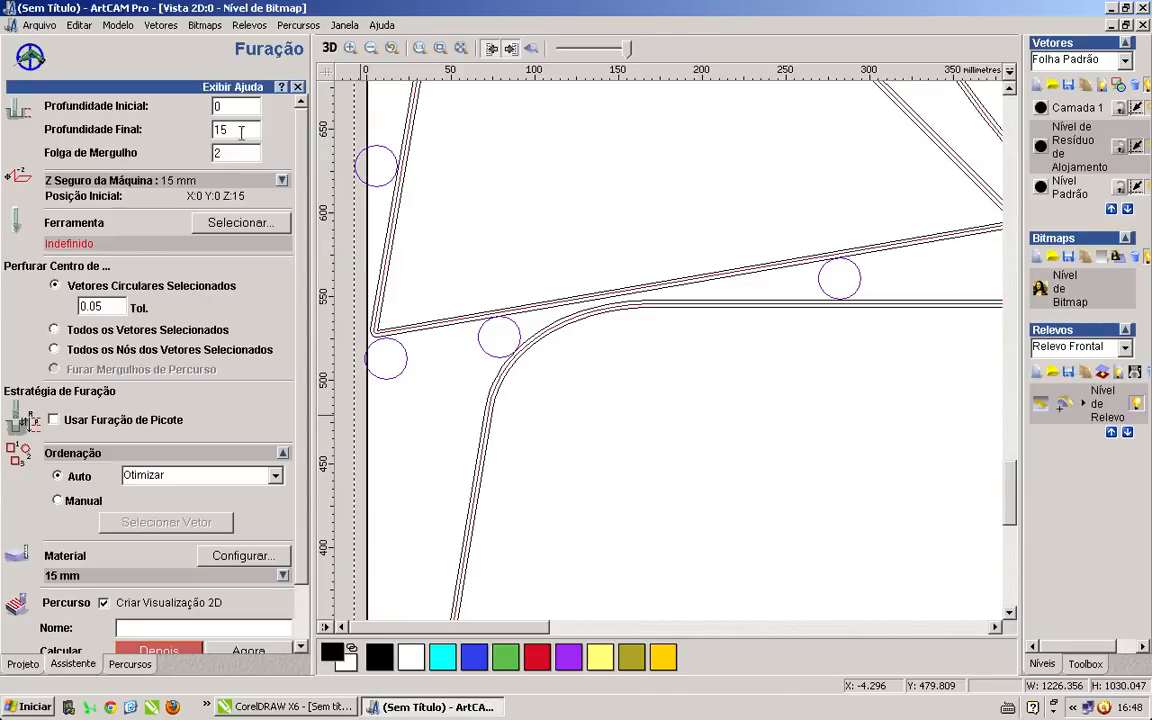
pyautogui.moveTo(234, 152); pyautogui.dragTo(188, 148)
pyautogui.write('0.001')
pyautogui.click(221, 128)
pyautogui.click(255, 222)
pyautogui.press('Escape')
# Order the drilling from Base para Topo, name the toolpath furo, and calculate it.
pyautogui.click(185, 476)
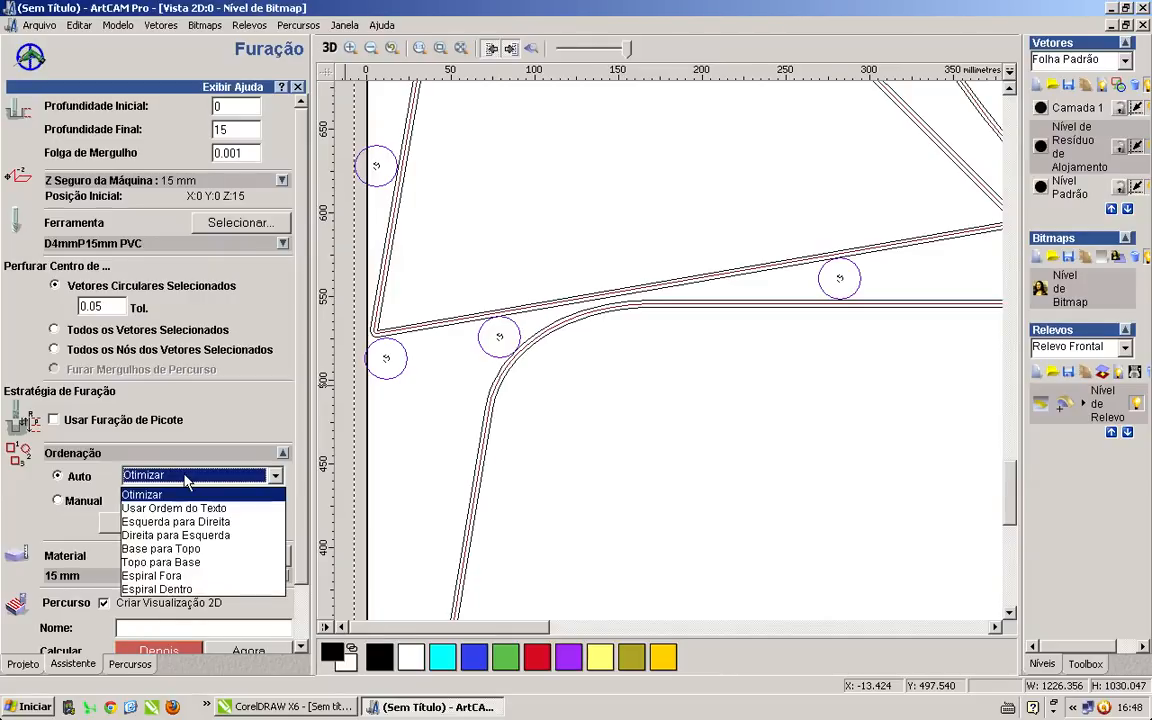
pyautogui.click(199, 549)
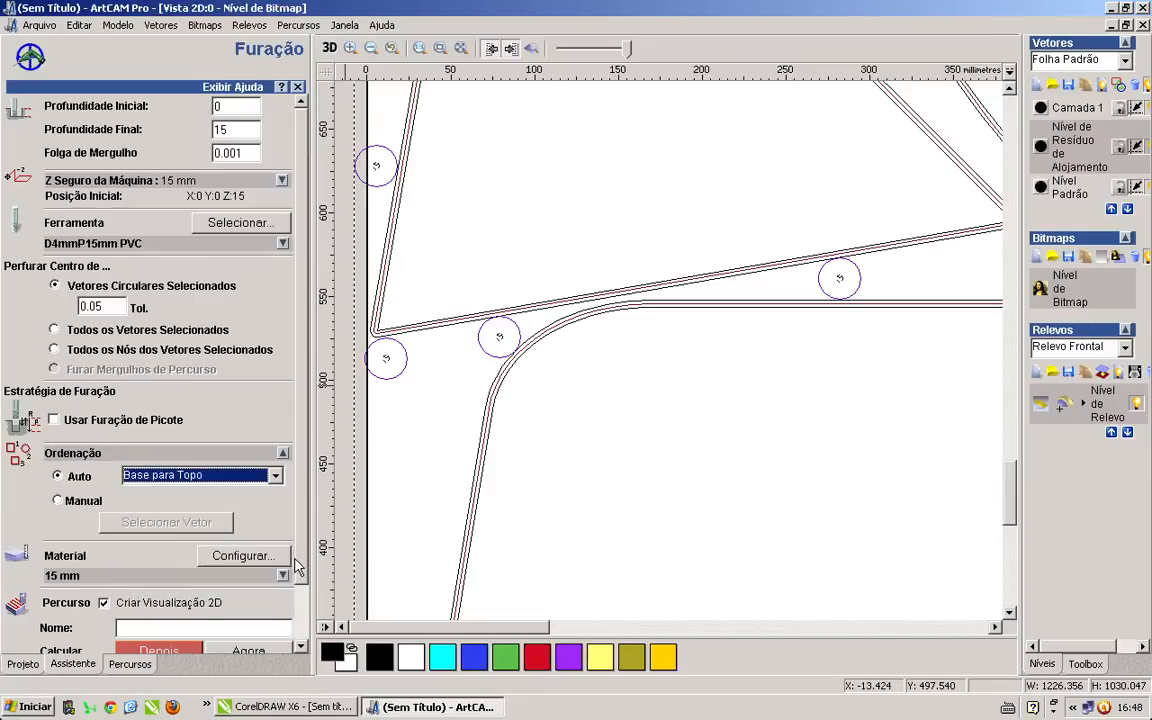
pyautogui.moveTo(300, 568); pyautogui.dragTo(300, 627)
pyautogui.click(244, 572)
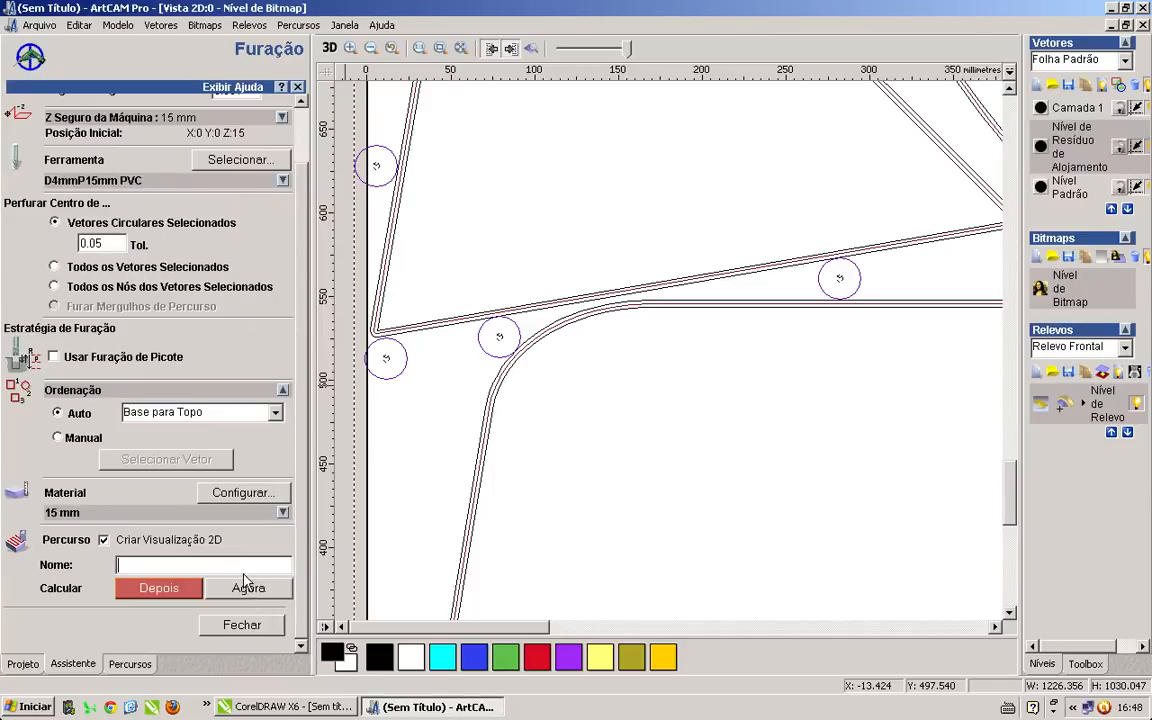
pyautogui.write('furo')
pyautogui.click(282, 584)
pyautogui.click(260, 625)
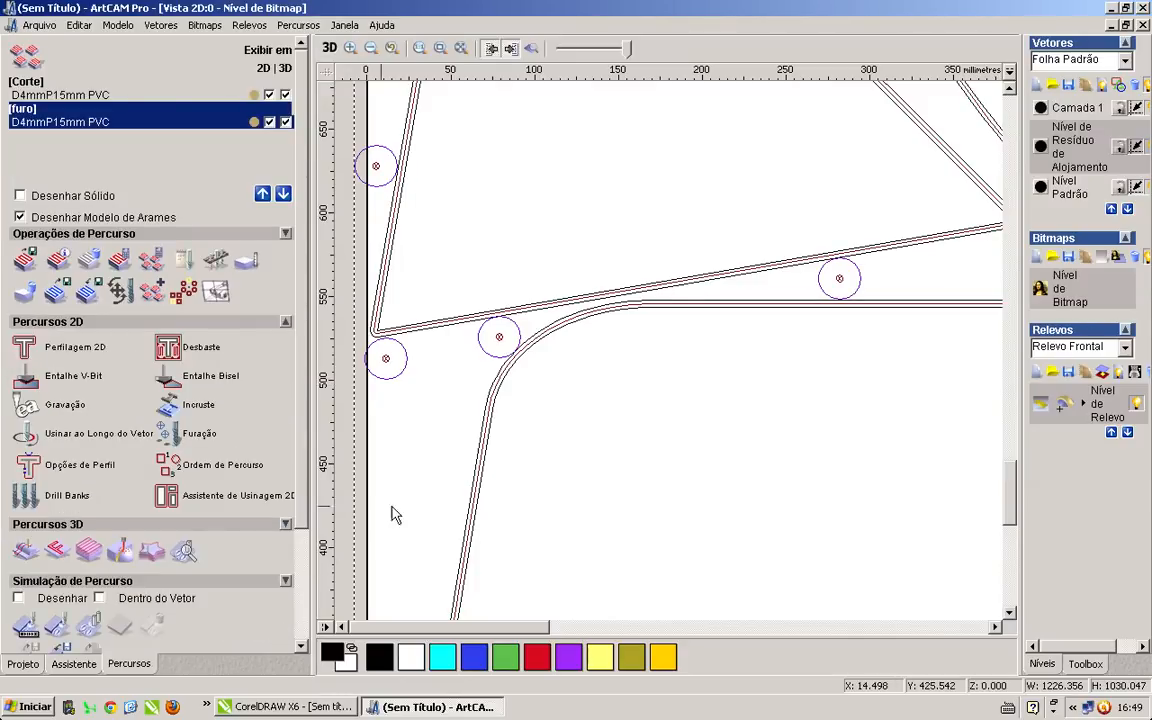
# Select the Corte toolpath, deselect the circles, and open the dialog for saving toolpaths.
pyautogui.click(50, 93)
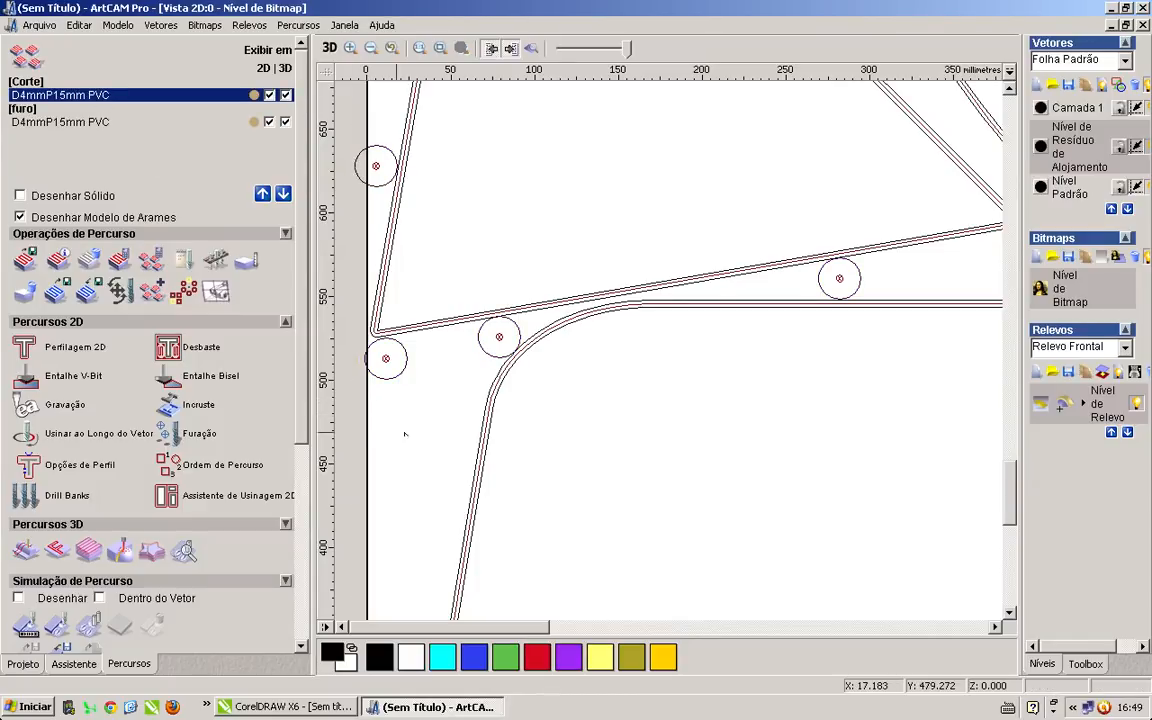
pyautogui.scroll(-4, 419, 446)
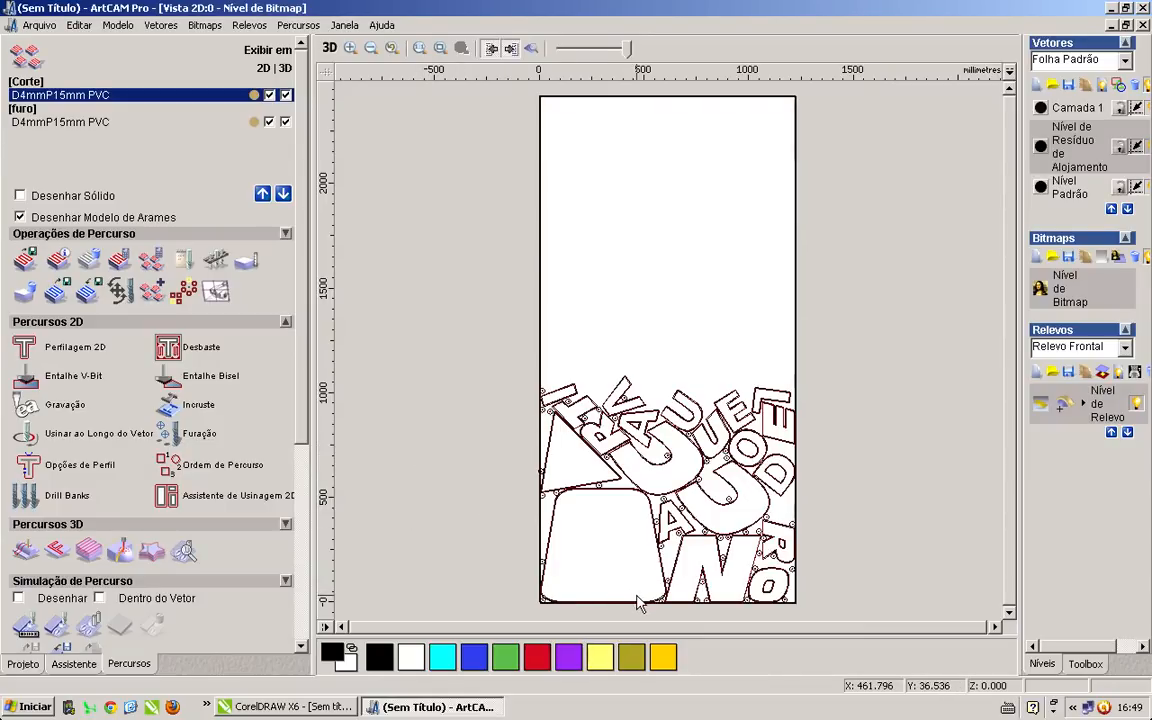
pyautogui.scroll(2, 638, 603)
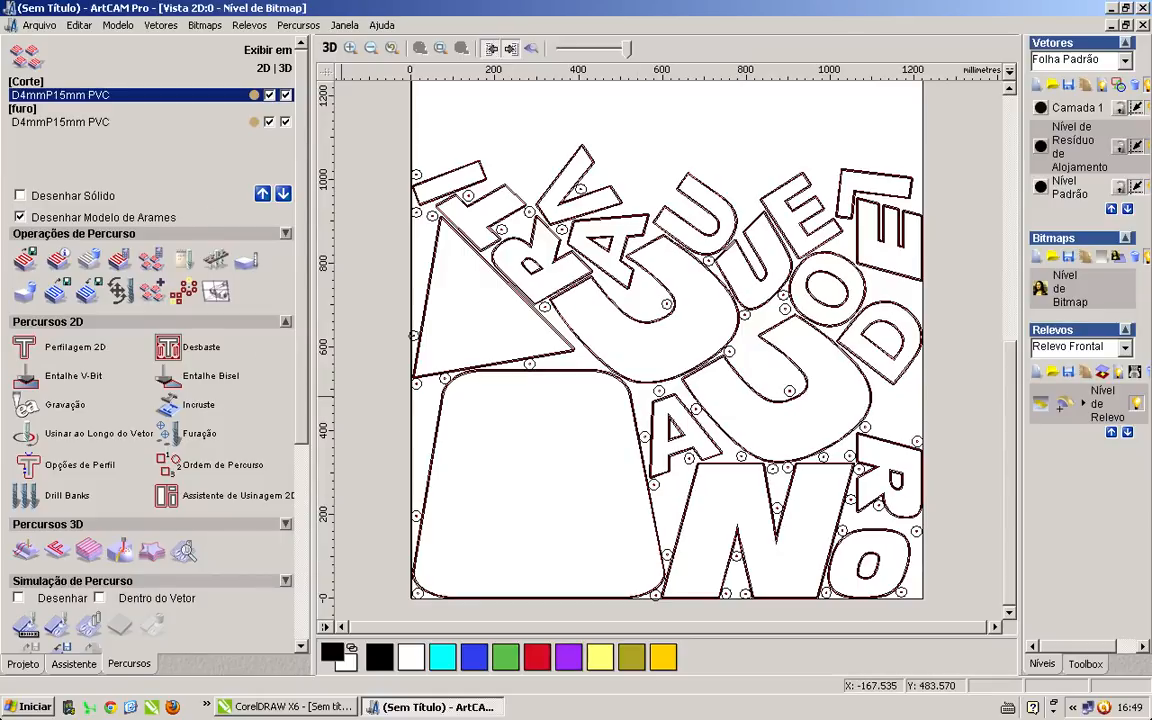
pyautogui.click(311, 28)
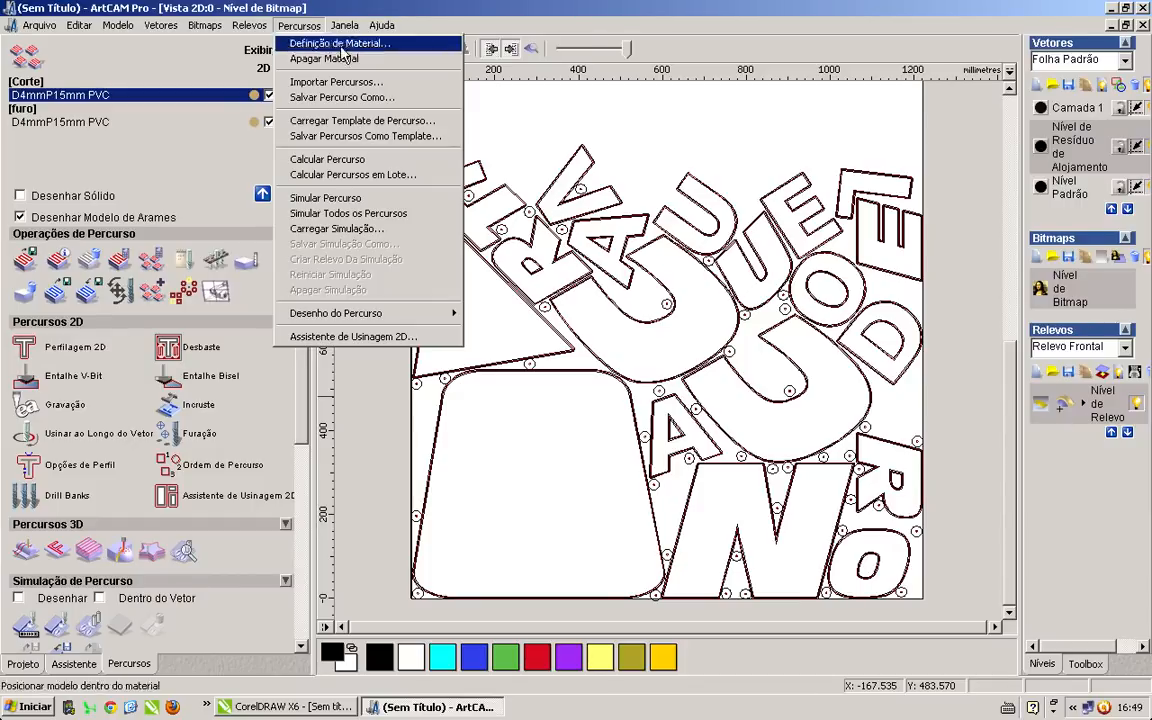
pyautogui.click(396, 98)
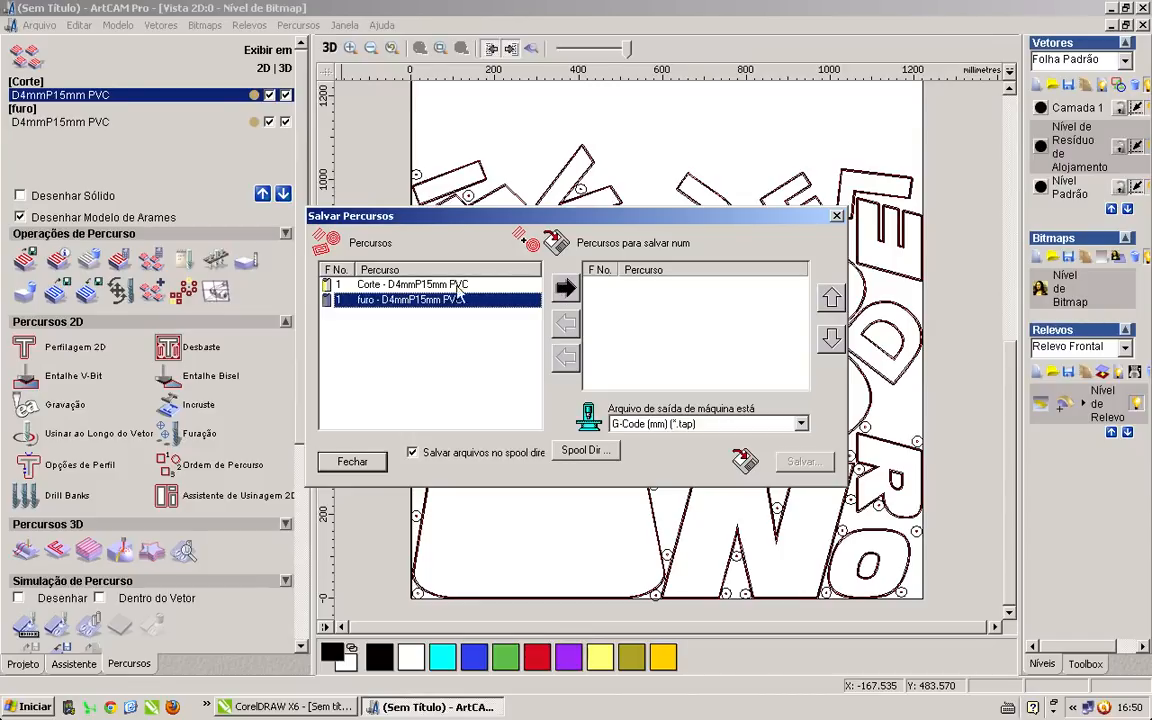
# Add the furo and Corte toolpaths to the list for saving in one file.
pyautogui.click(566, 290)
pyautogui.click(566, 290)
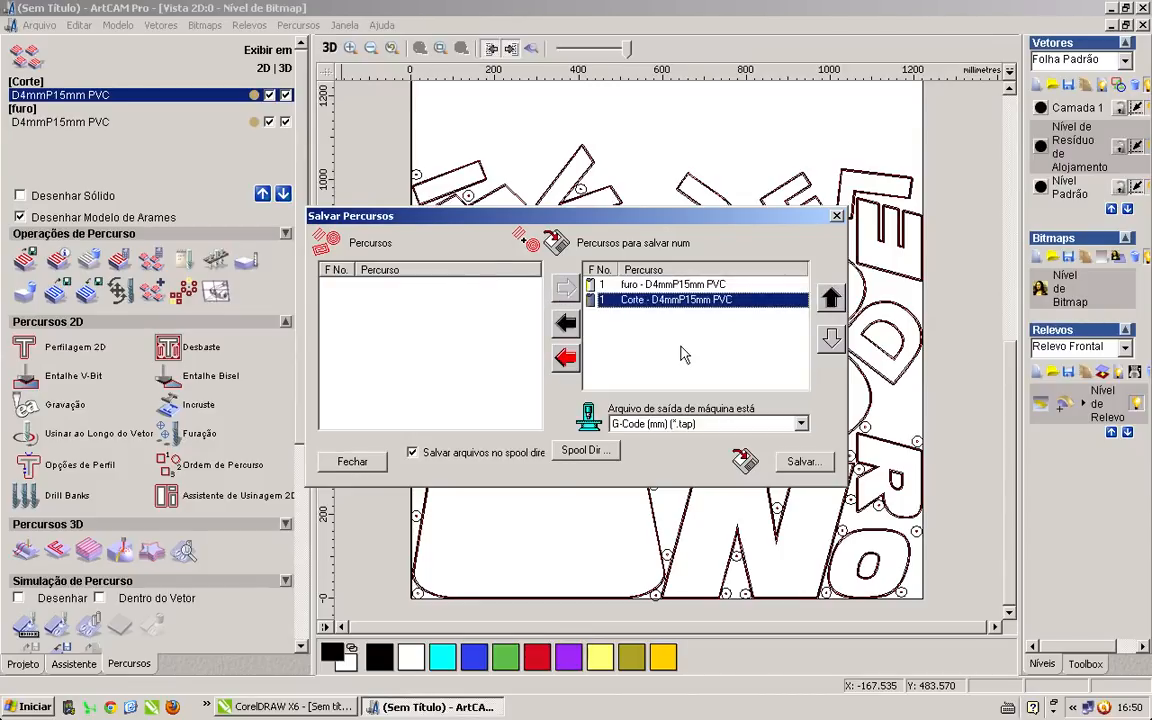
pyautogui.click(678, 290)
pyautogui.click(679, 297)
pyautogui.click(680, 286)
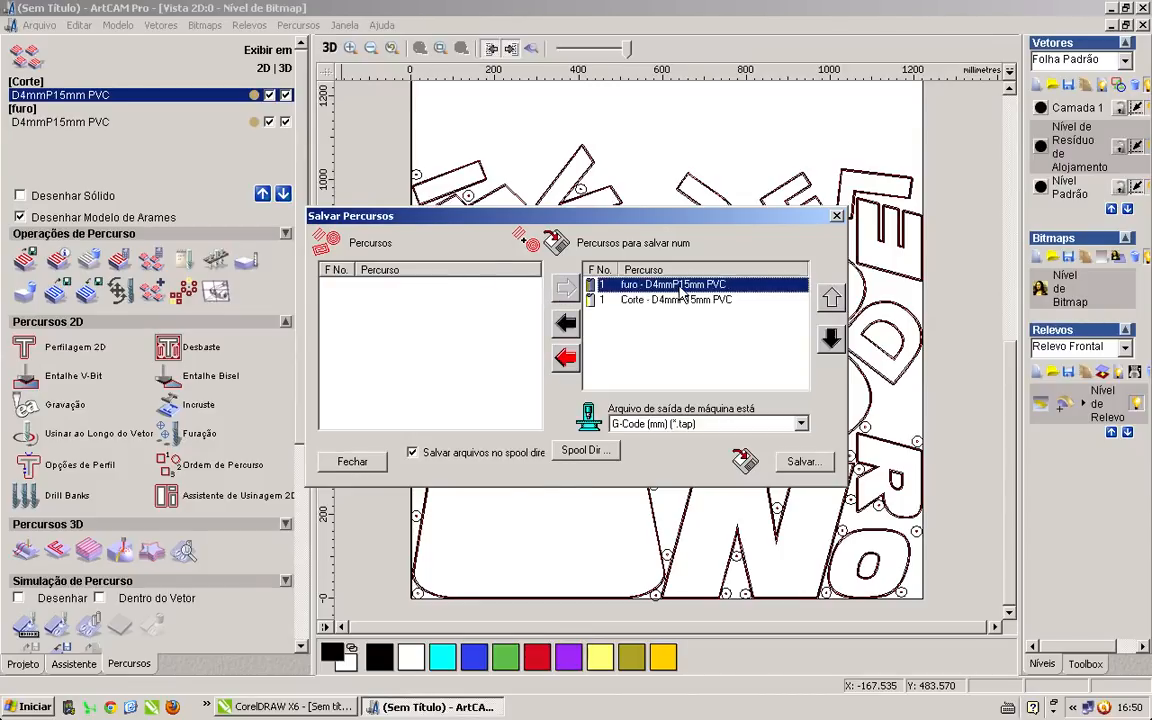
pyautogui.click(679, 297)
pyautogui.click(682, 286)
pyautogui.click(684, 296)
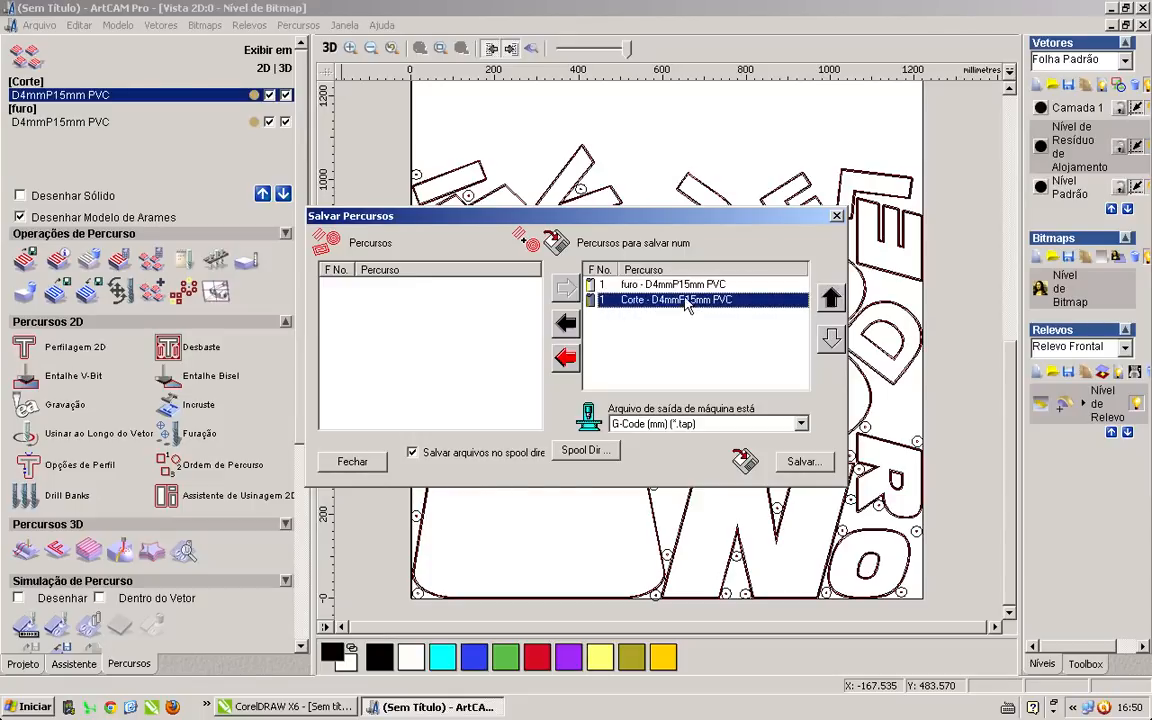
pyautogui.click(686, 286)
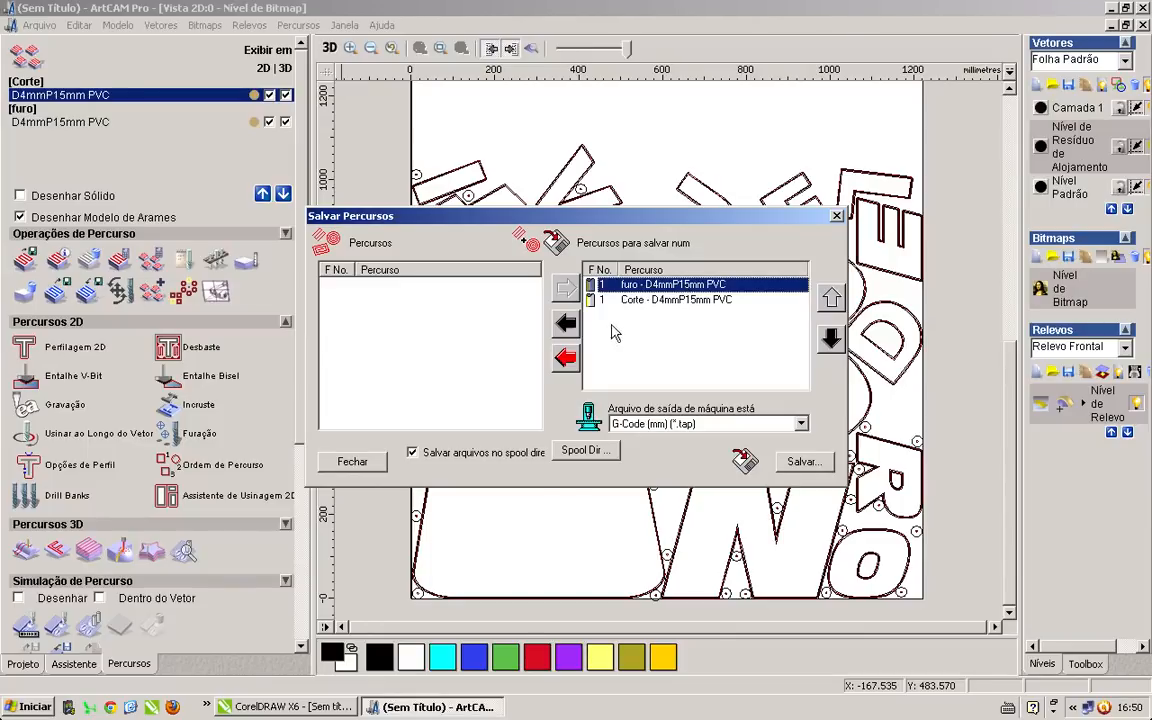
pyautogui.click(675, 298)
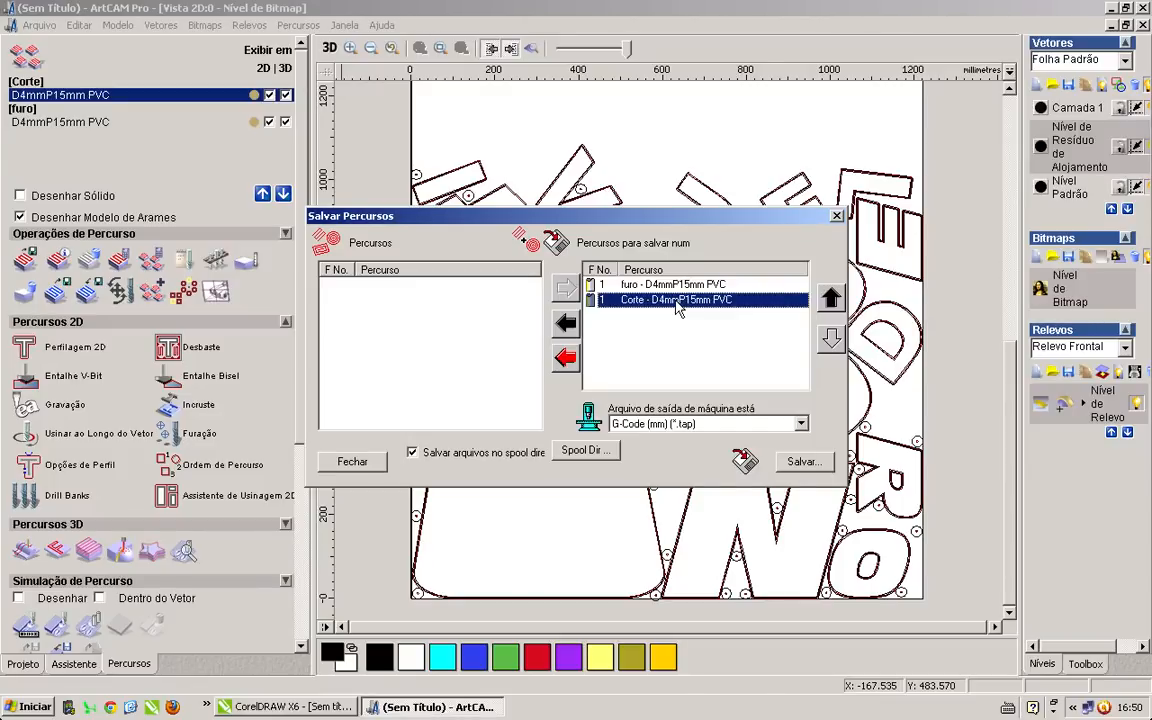
# Move Corte ahead of furo in the save list, and clear the list of both toolpaths.
pyautogui.click(830, 302)
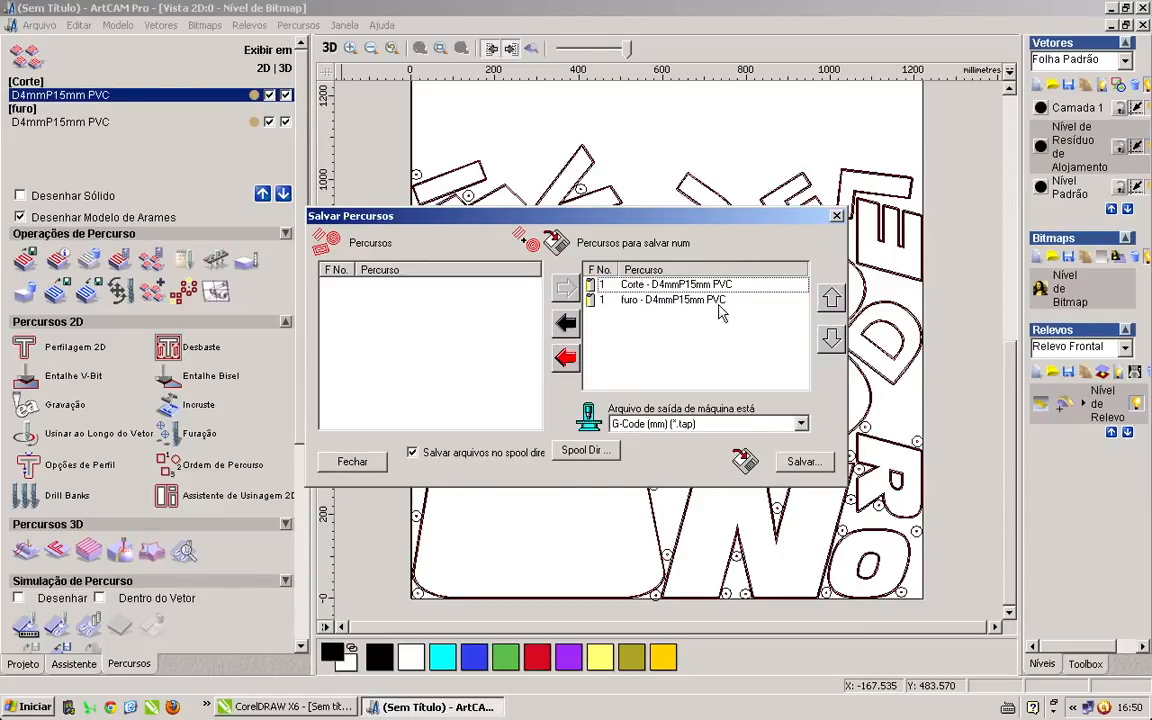
pyautogui.click(645, 301)
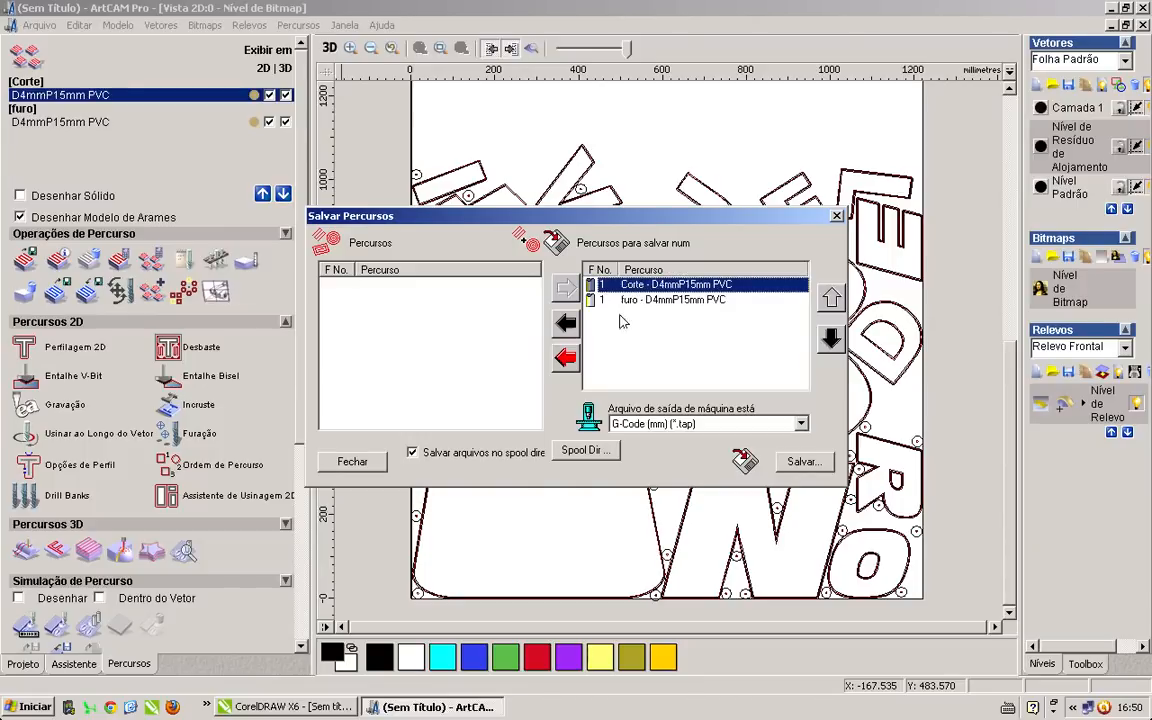
pyautogui.click(565, 358)
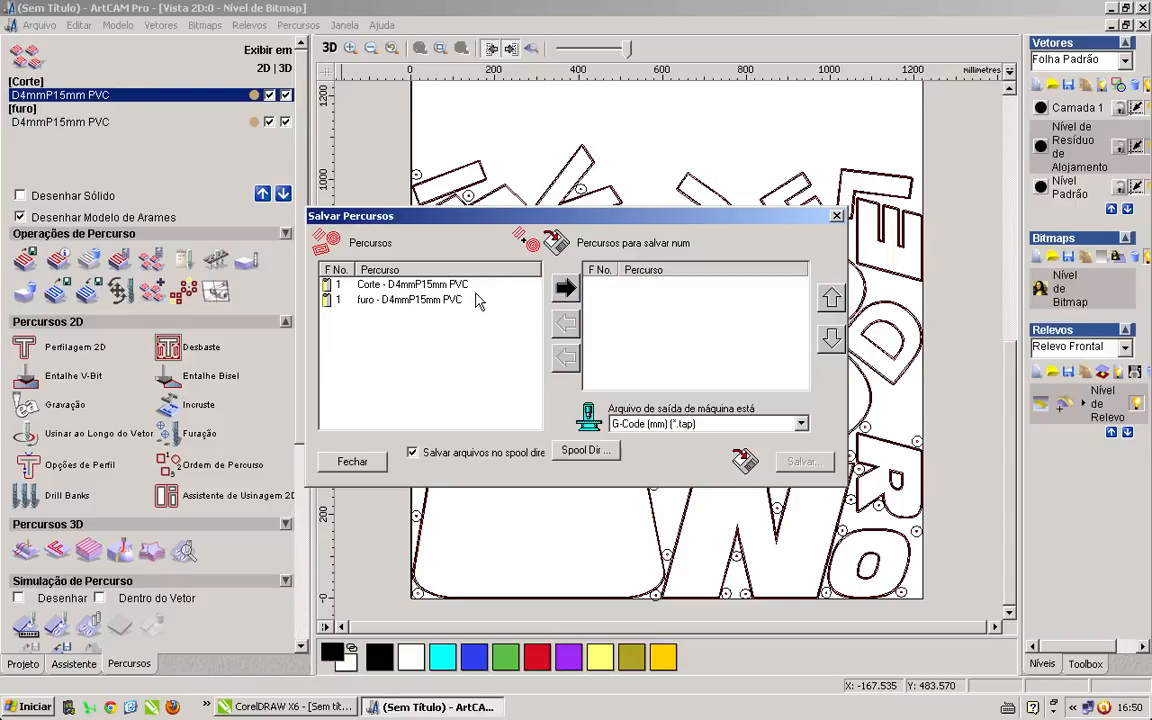
# Add only the furo toolpath to the save list, with G-Code (mm) (*.tap) as the machine output format.
pyautogui.click(430, 284)
pyautogui.click(418, 301)
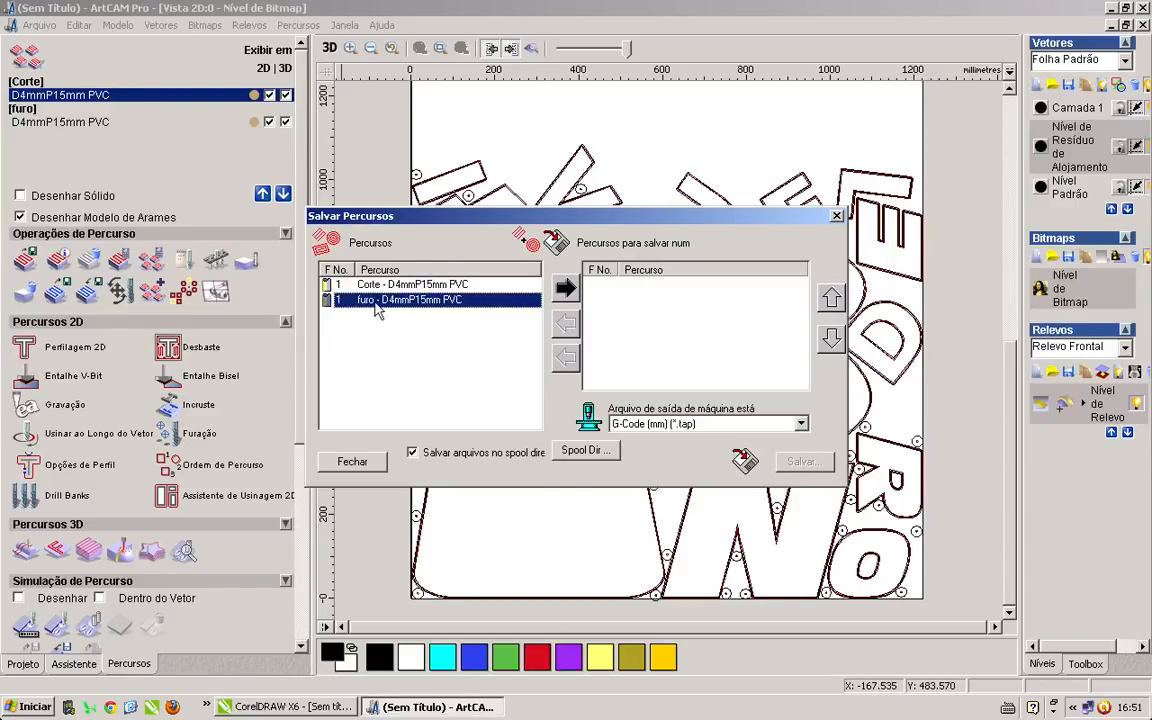
pyautogui.click(565, 289)
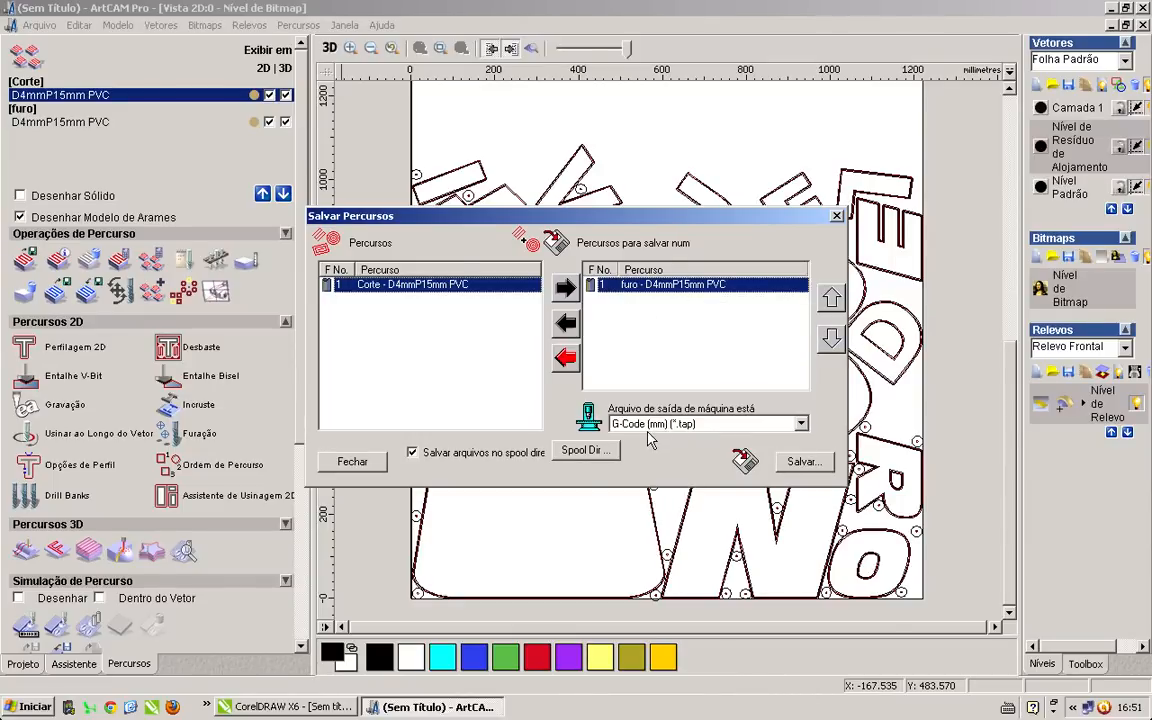
pyautogui.click(800, 426)
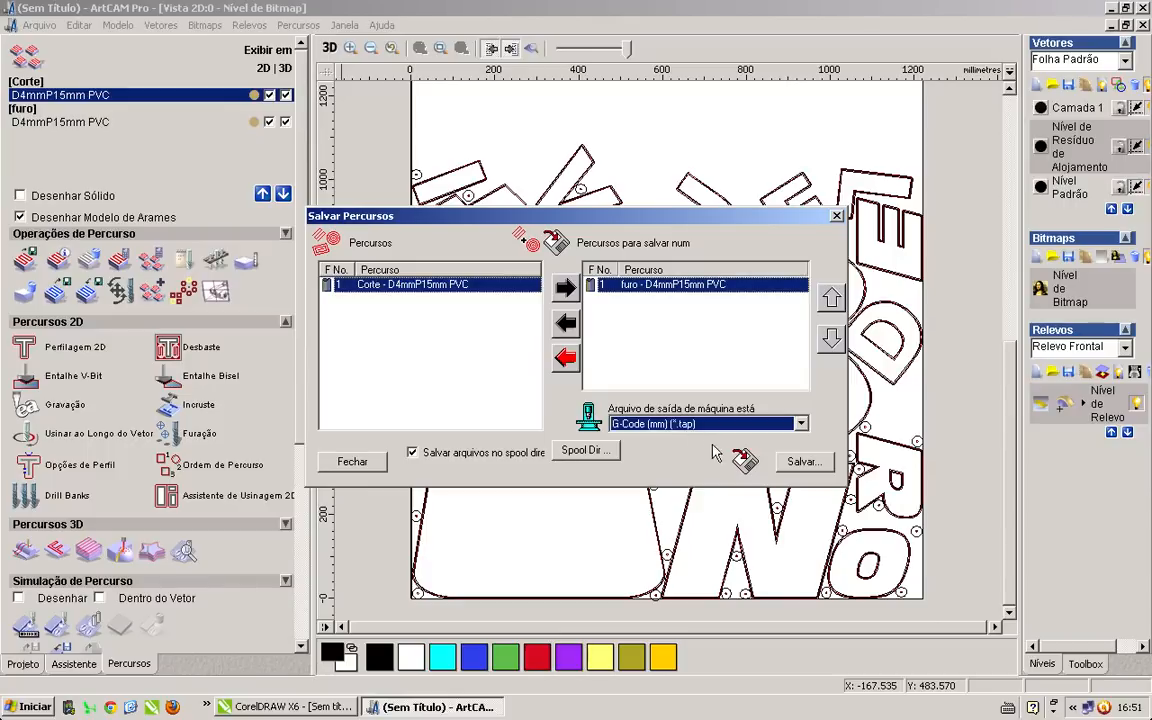
# Save the furo toolpath as furo in the AULA folder of the Router Geral share on Servidor-pc.
pyautogui.click(785, 464)
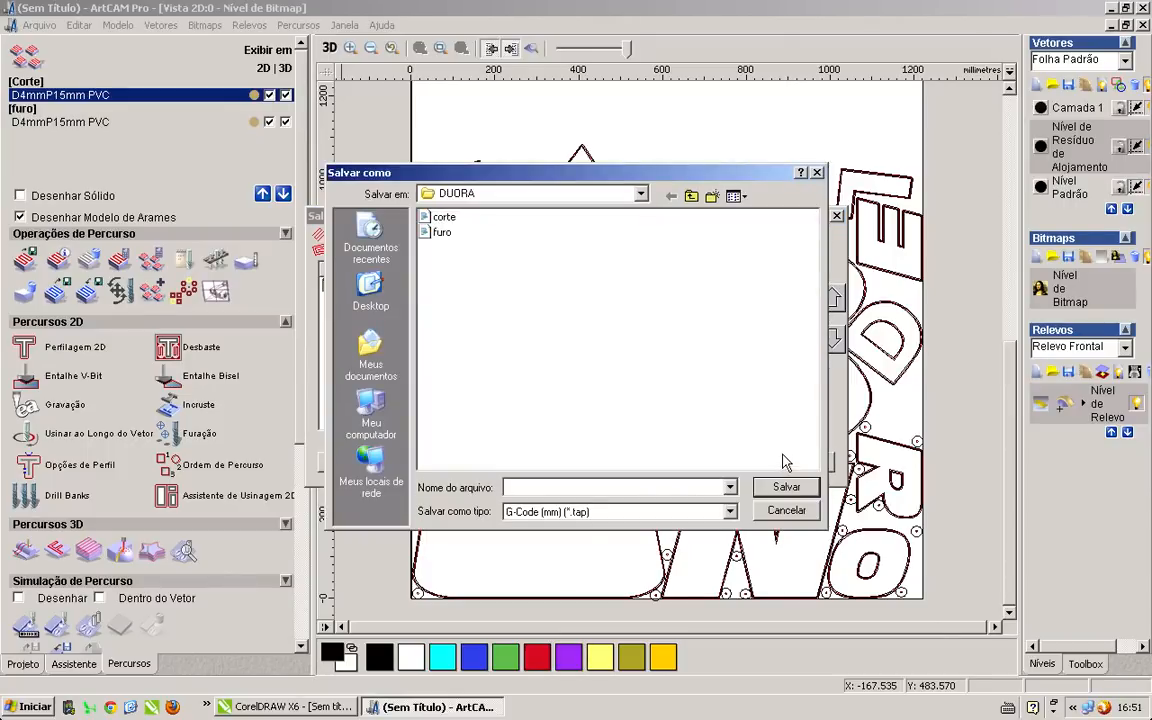
pyautogui.click(507, 196)
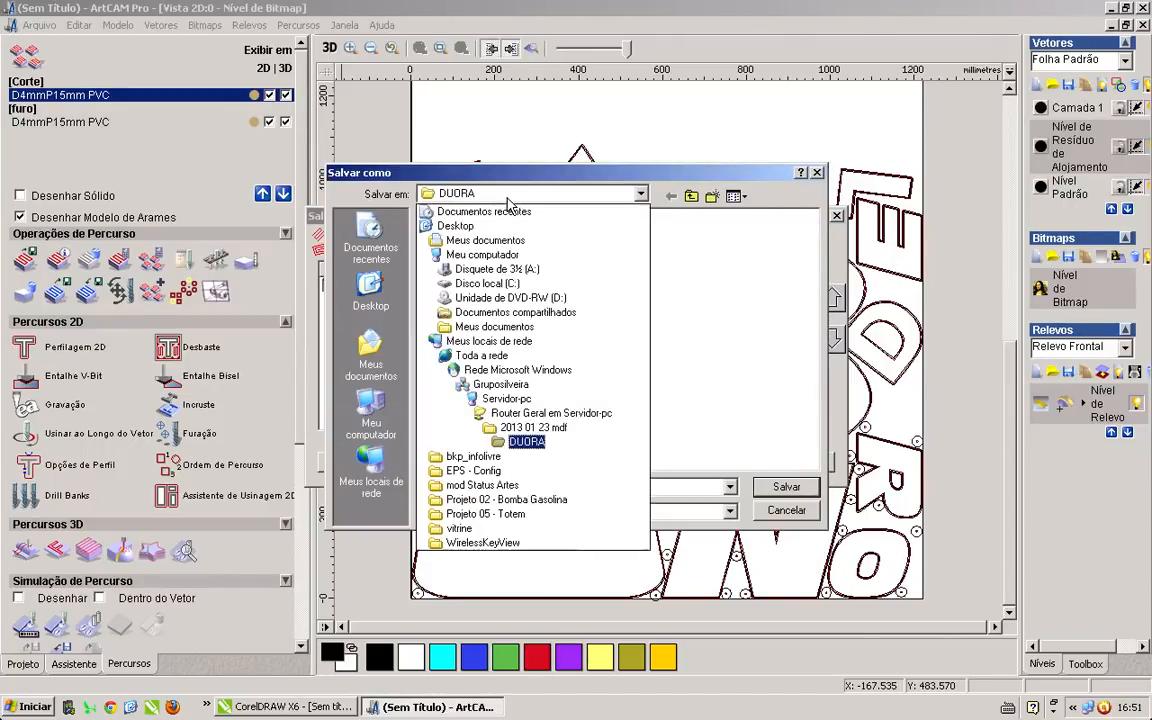
pyautogui.click(564, 401)
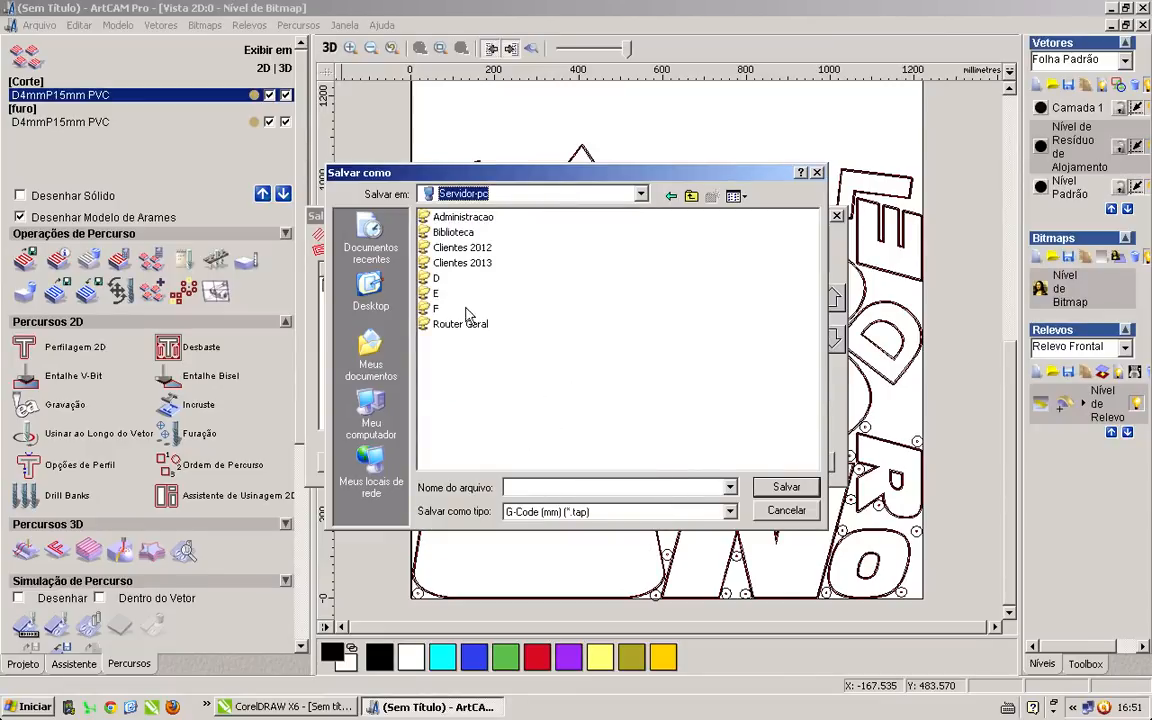
pyautogui.doubleClick(460, 323)
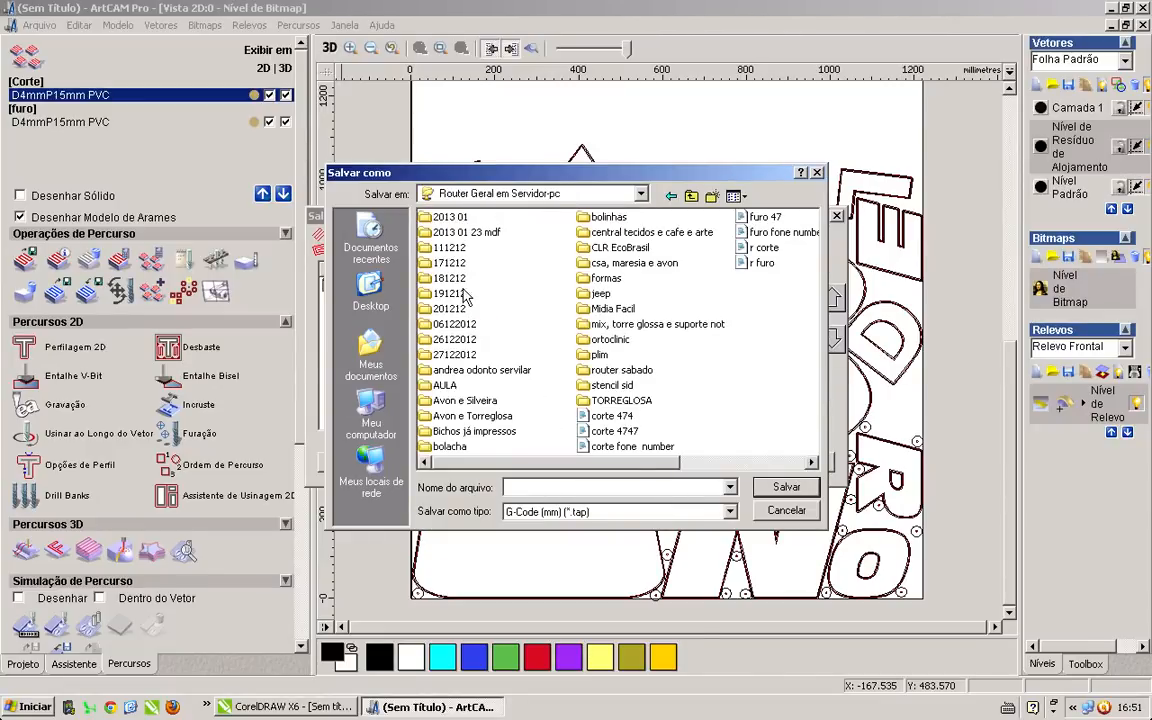
pyautogui.doubleClick(447, 386)
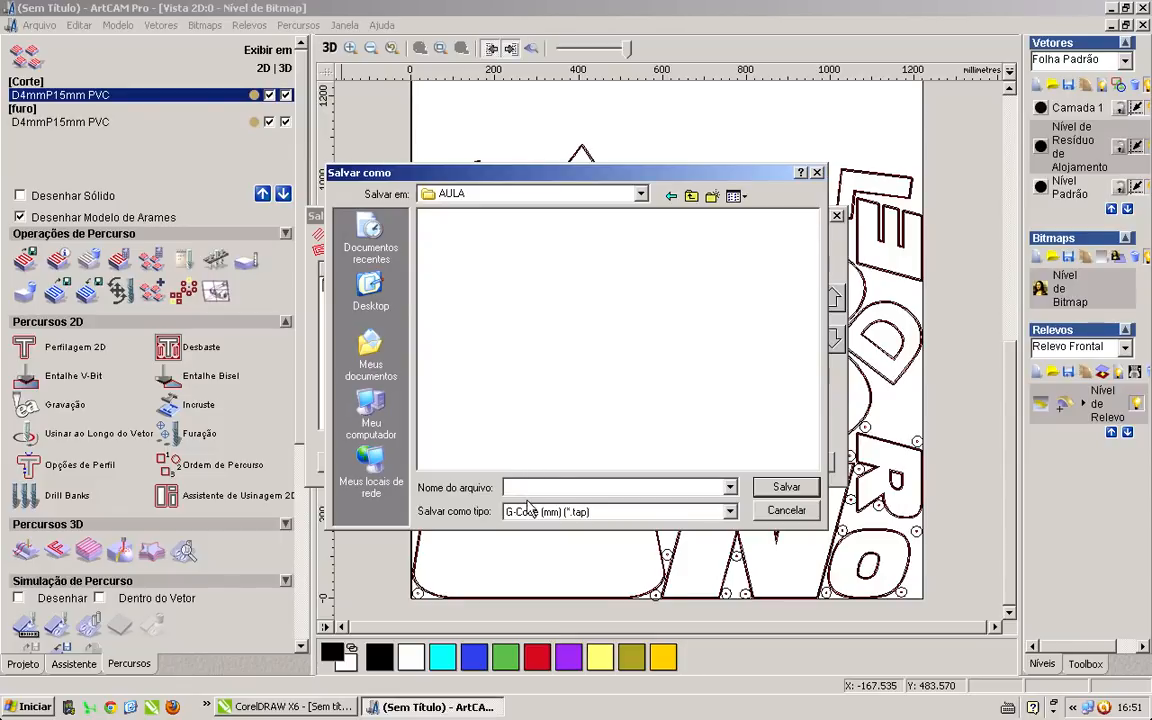
pyautogui.moveTo(576, 180); pyautogui.dragTo(466, 280)
pyautogui.moveTo(487, 327); pyautogui.dragTo(523, 225)
pyautogui.write('furo')
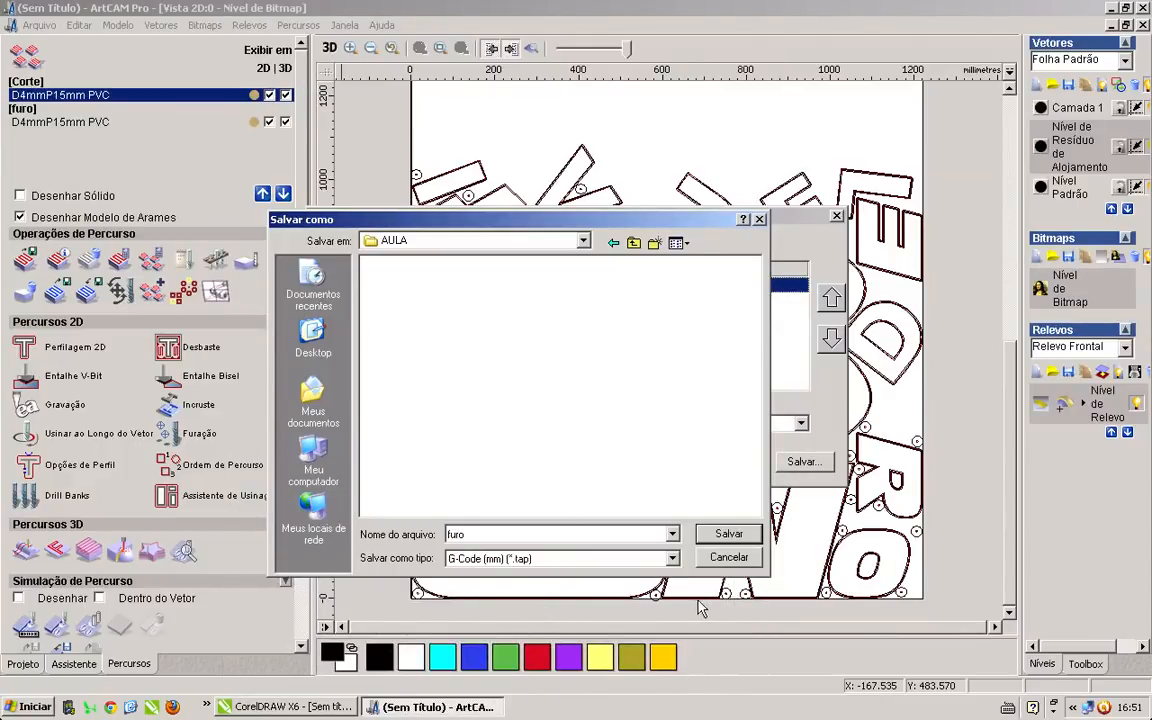
pyautogui.click(724, 535)
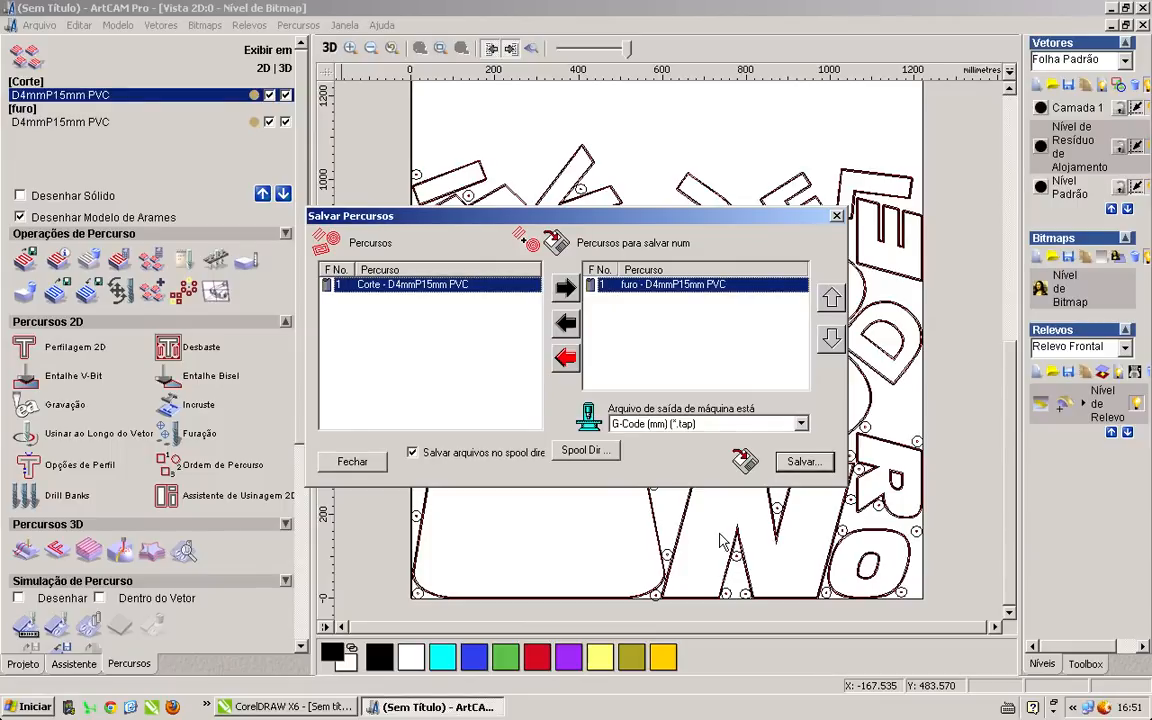
# Replace furo with Corte in the save list, save it as corte in the AULA folder, then clear the list and close the dialog.
pyautogui.click(567, 325)
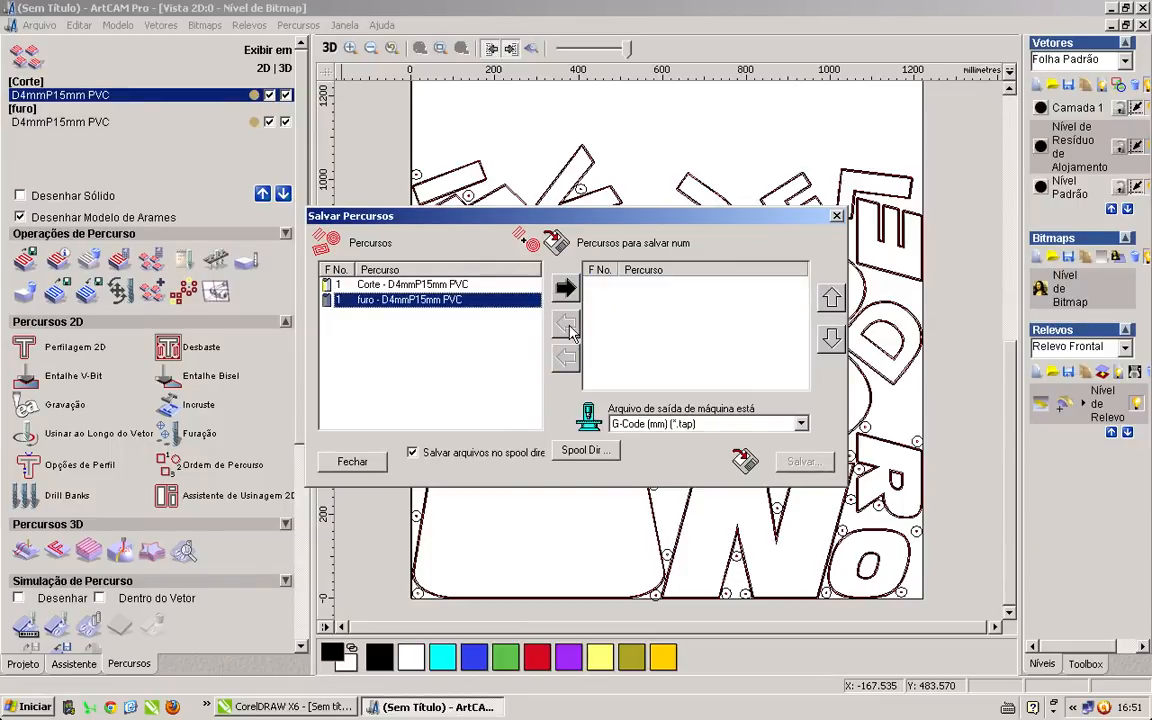
pyautogui.click(360, 284)
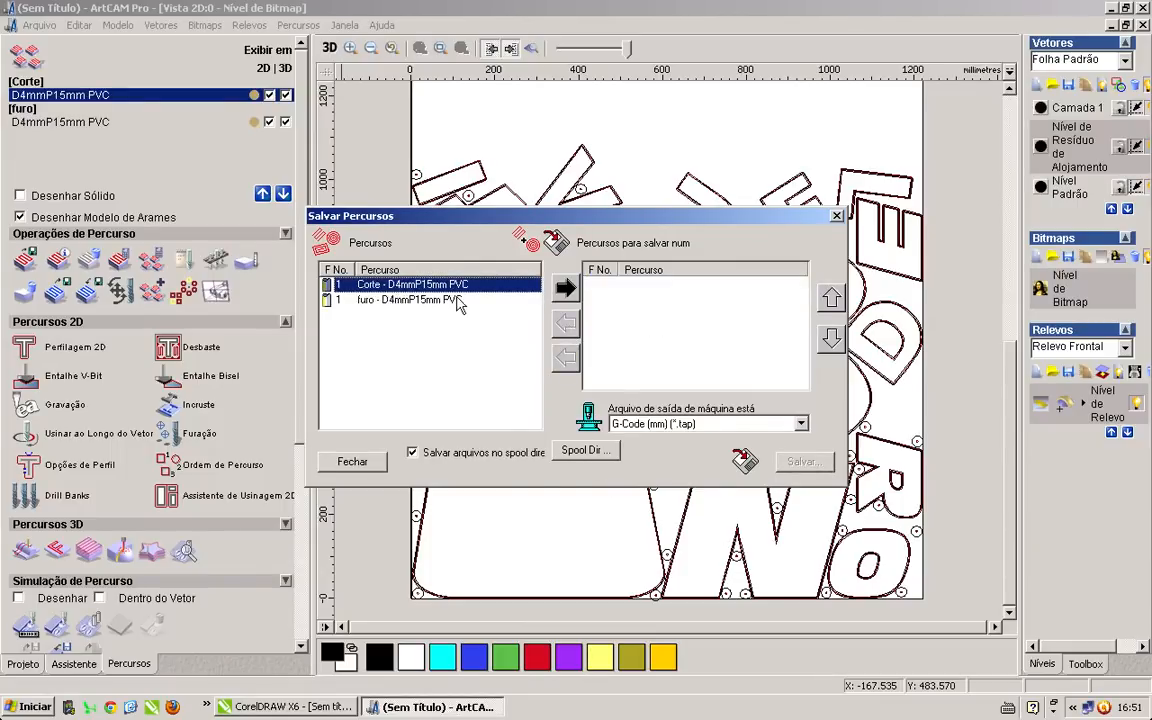
pyautogui.click(565, 289)
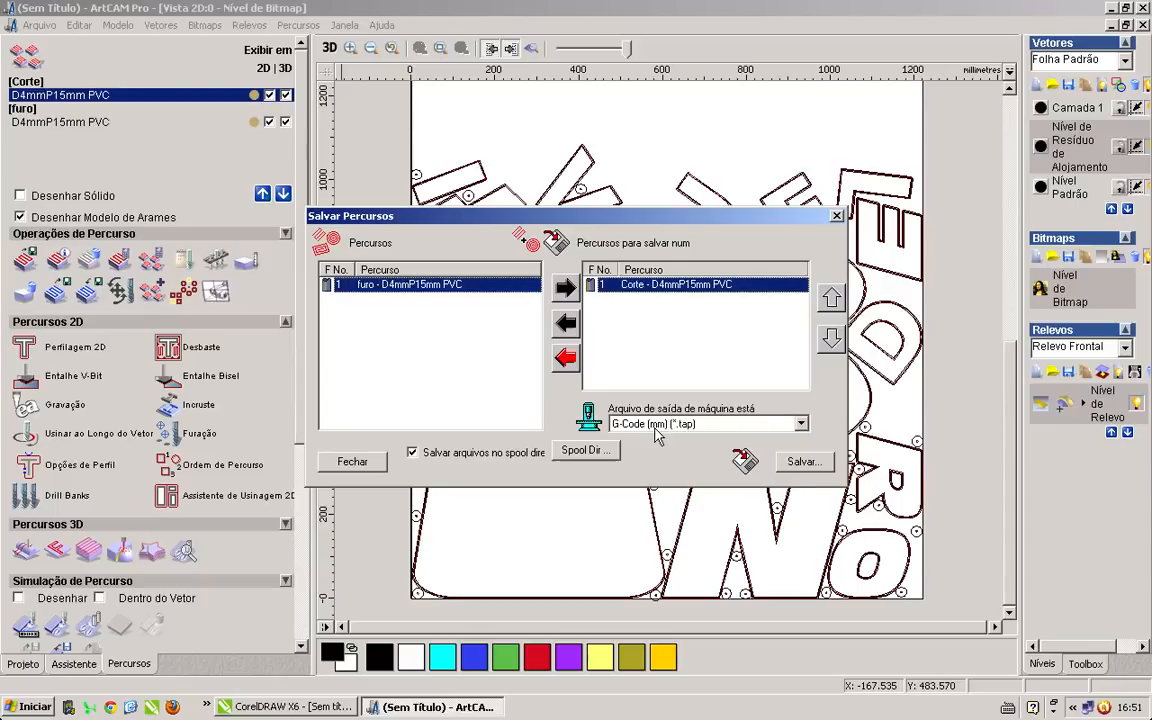
pyautogui.click(802, 464)
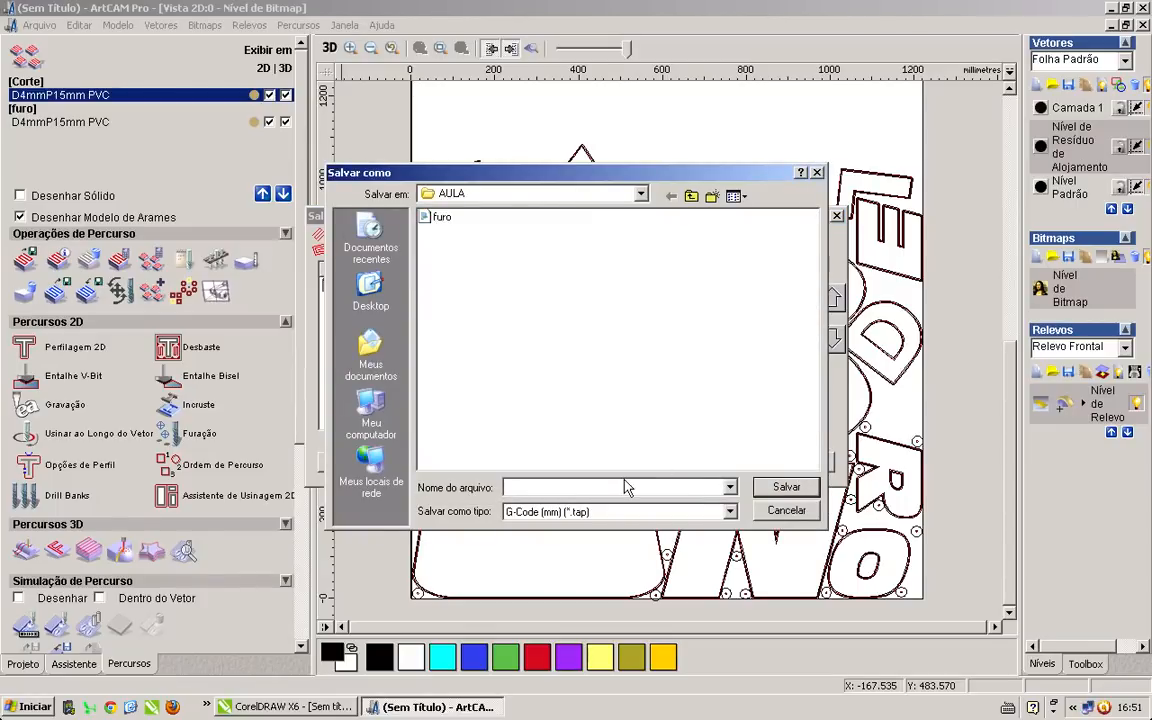
pyautogui.write('corte')
pyautogui.click(800, 487)
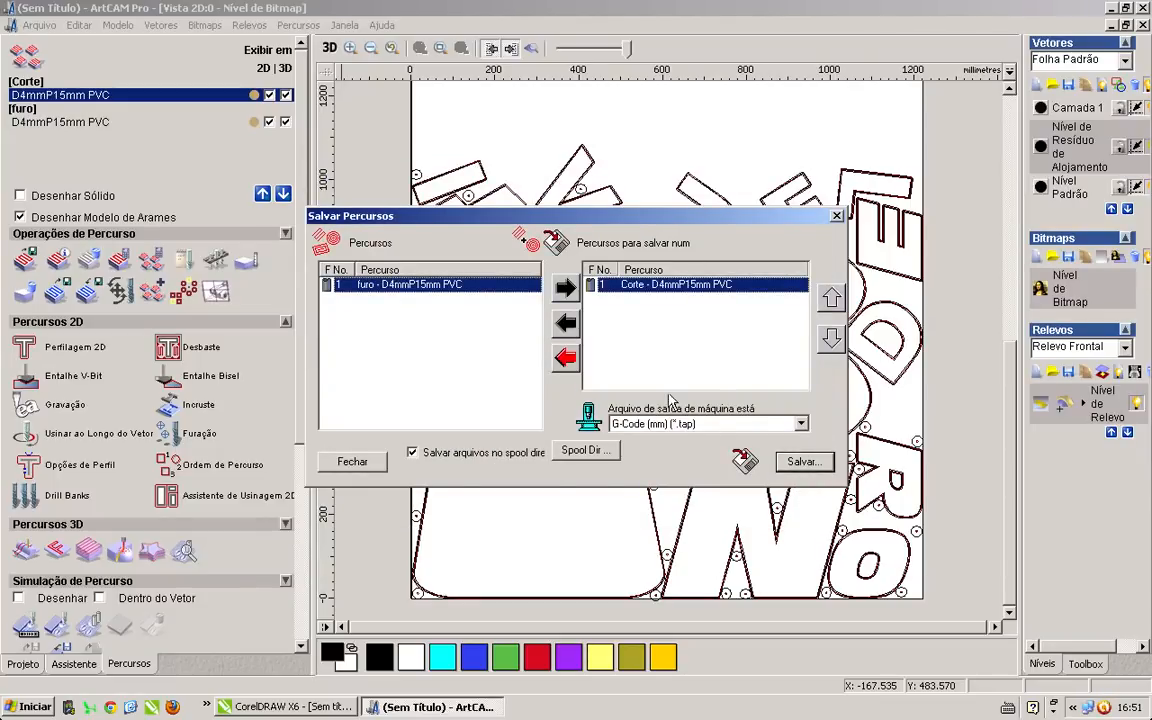
pyautogui.click(566, 358)
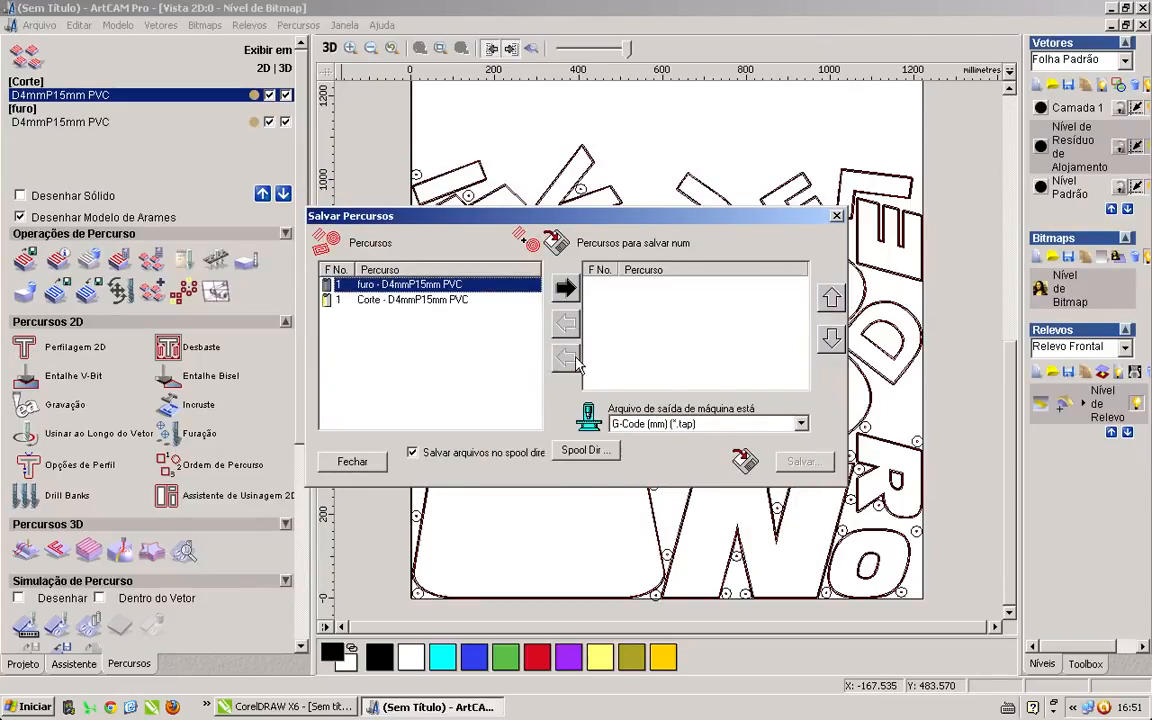
pyautogui.click(836, 216)
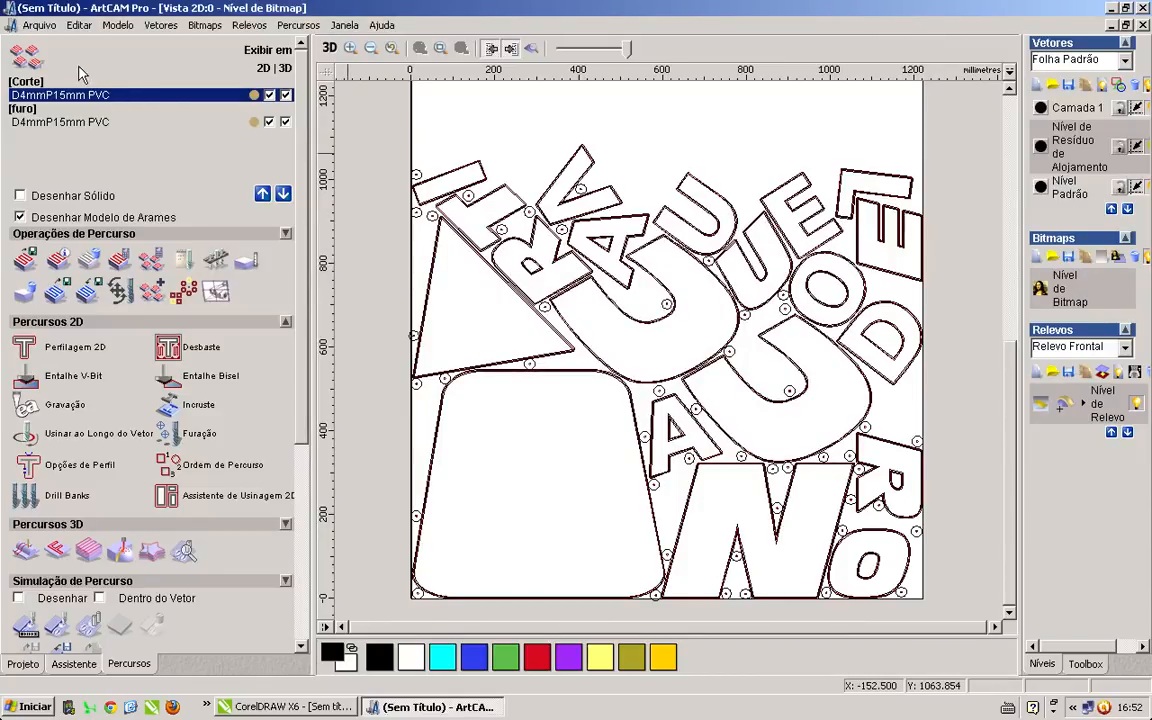
# Save the ArtCAM model as aula in the AULA folder of the Router Geral share on Servidor-pc.
pyautogui.click(40, 25)
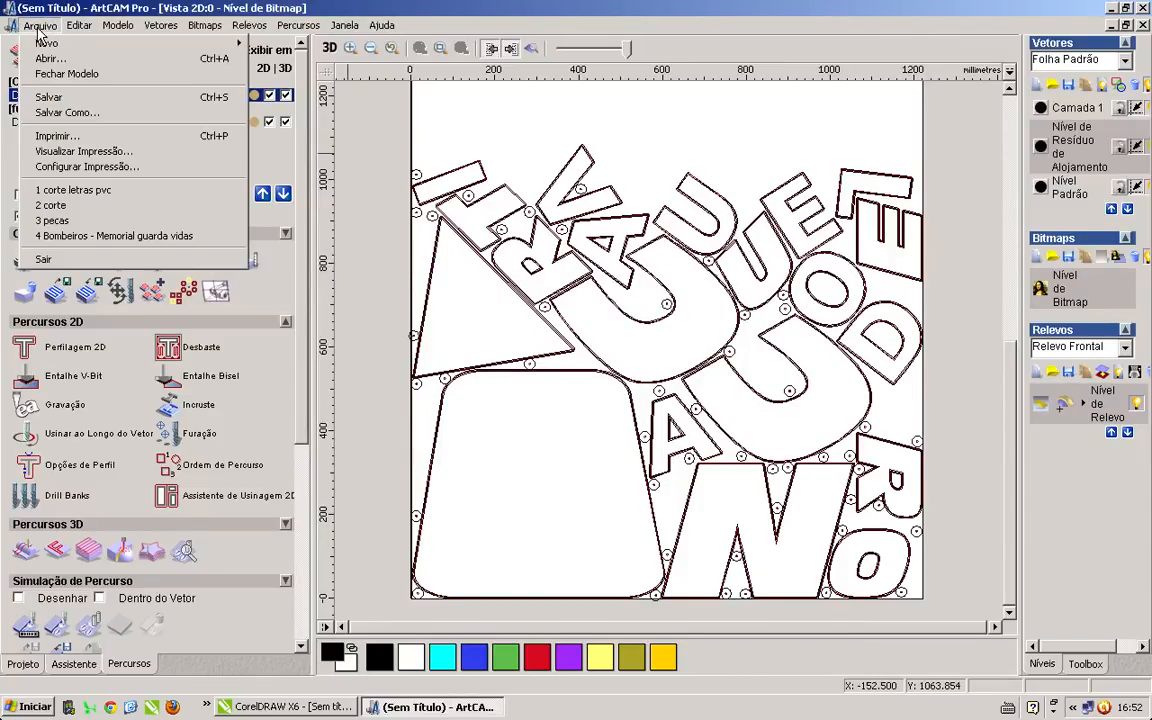
pyautogui.click(50, 100)
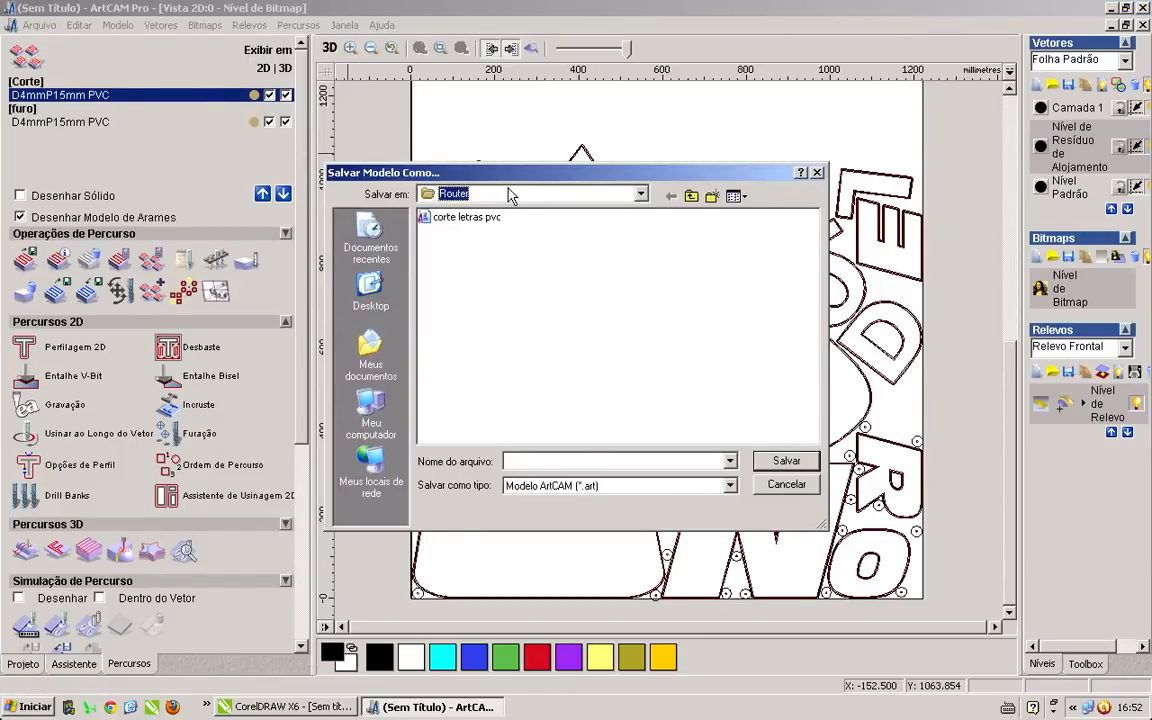
pyautogui.click(520, 194)
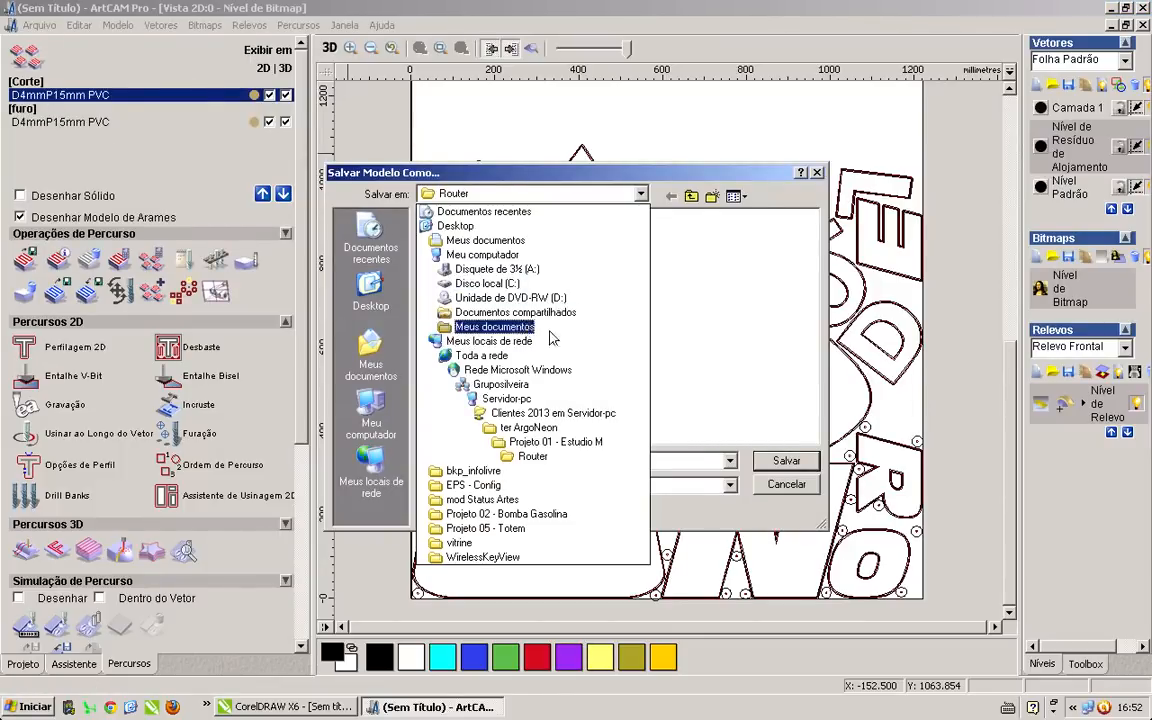
pyautogui.click(544, 404)
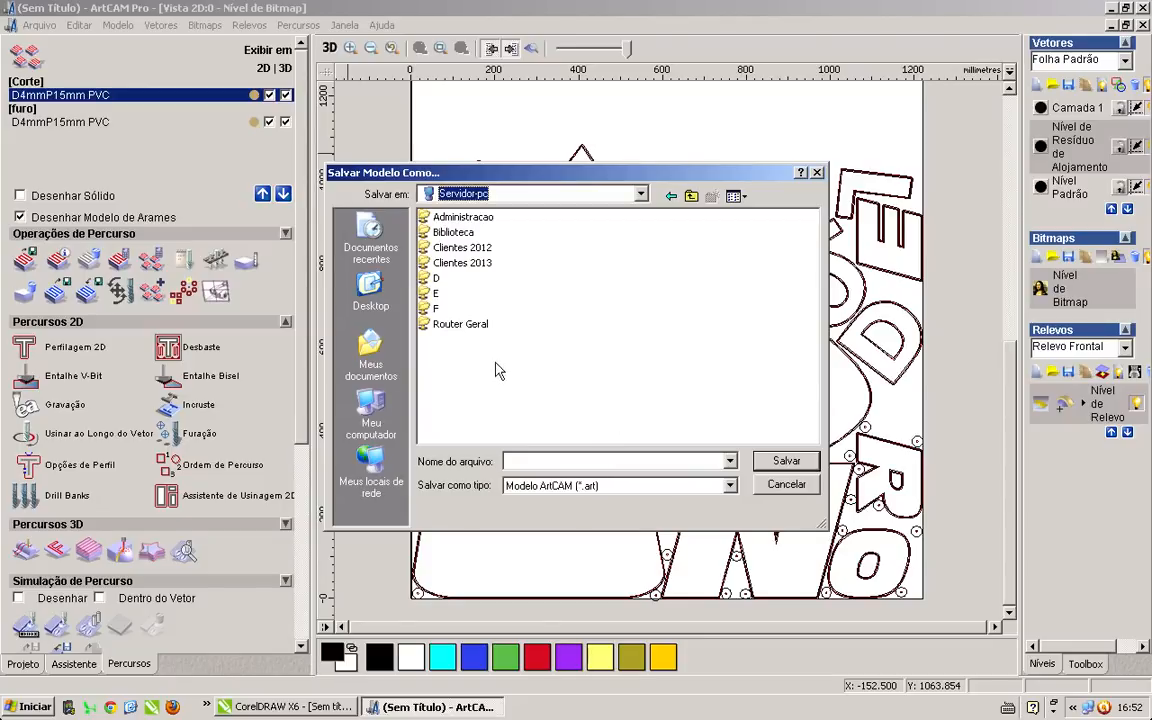
pyautogui.doubleClick(470, 325)
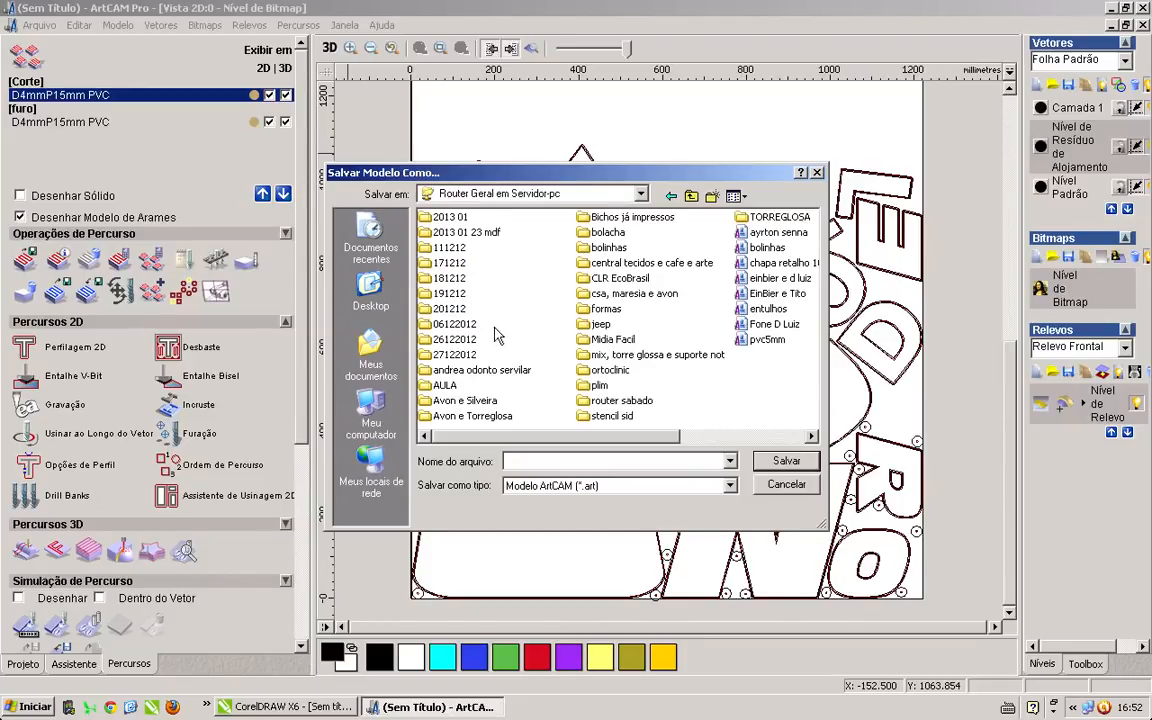
pyautogui.doubleClick(445, 385)
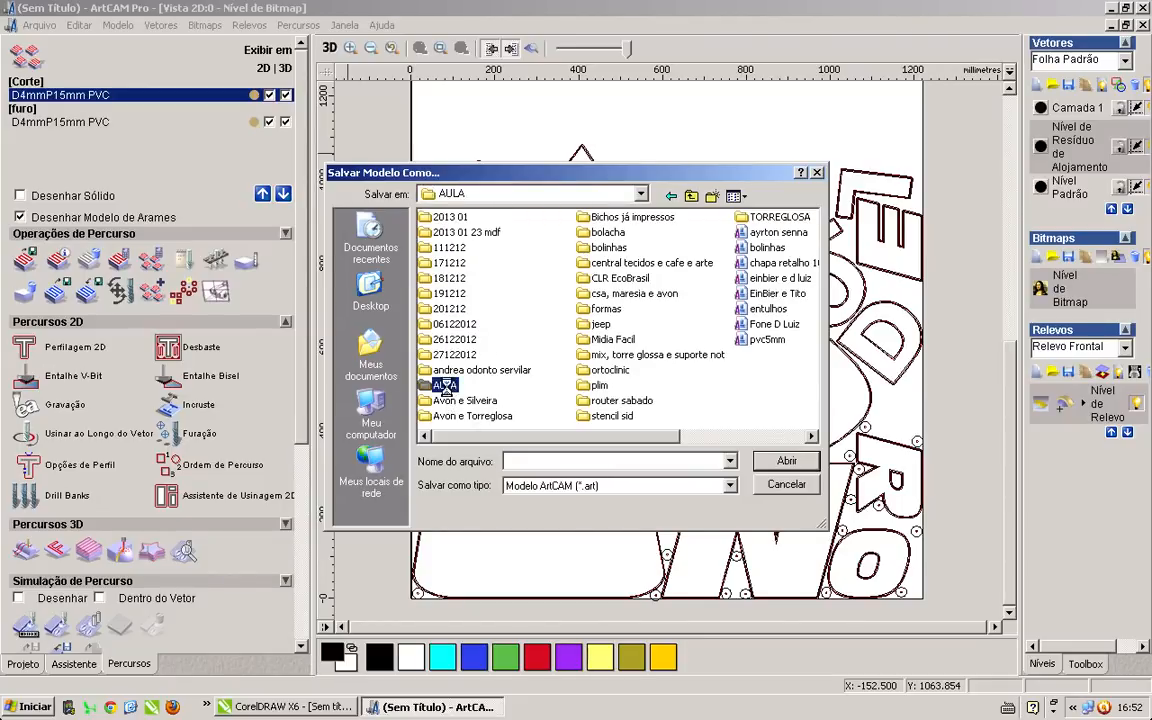
pyautogui.click(516, 461)
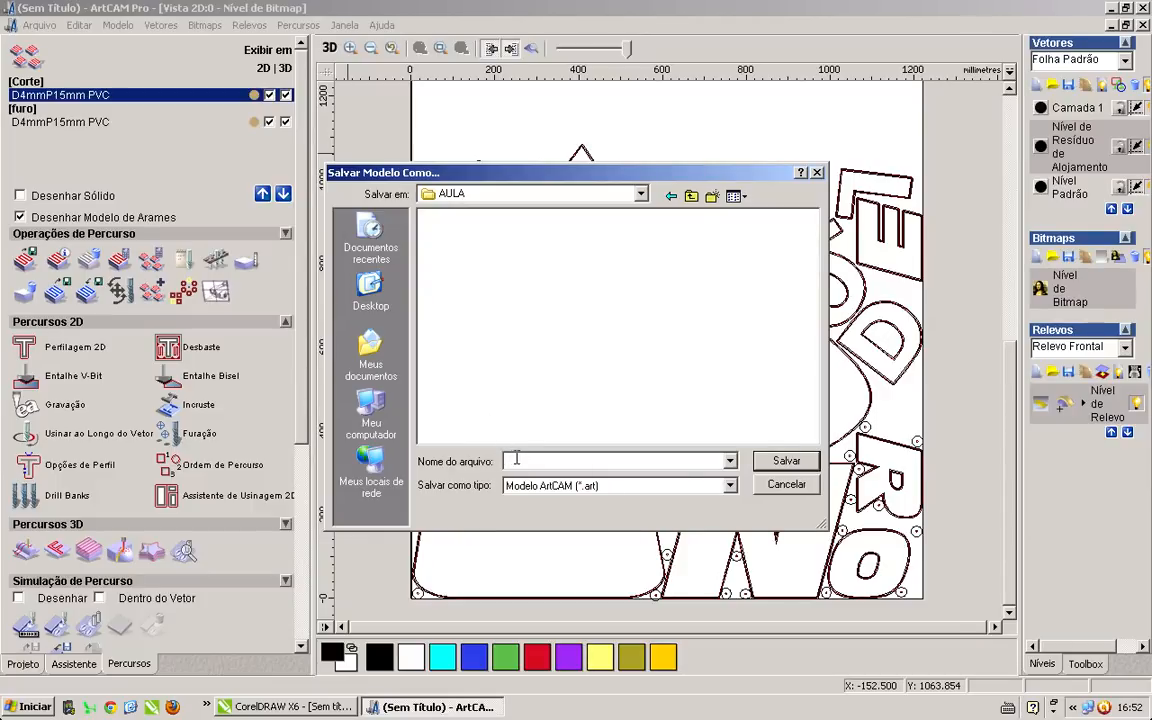
pyautogui.write('aula')
pyautogui.press('Return')
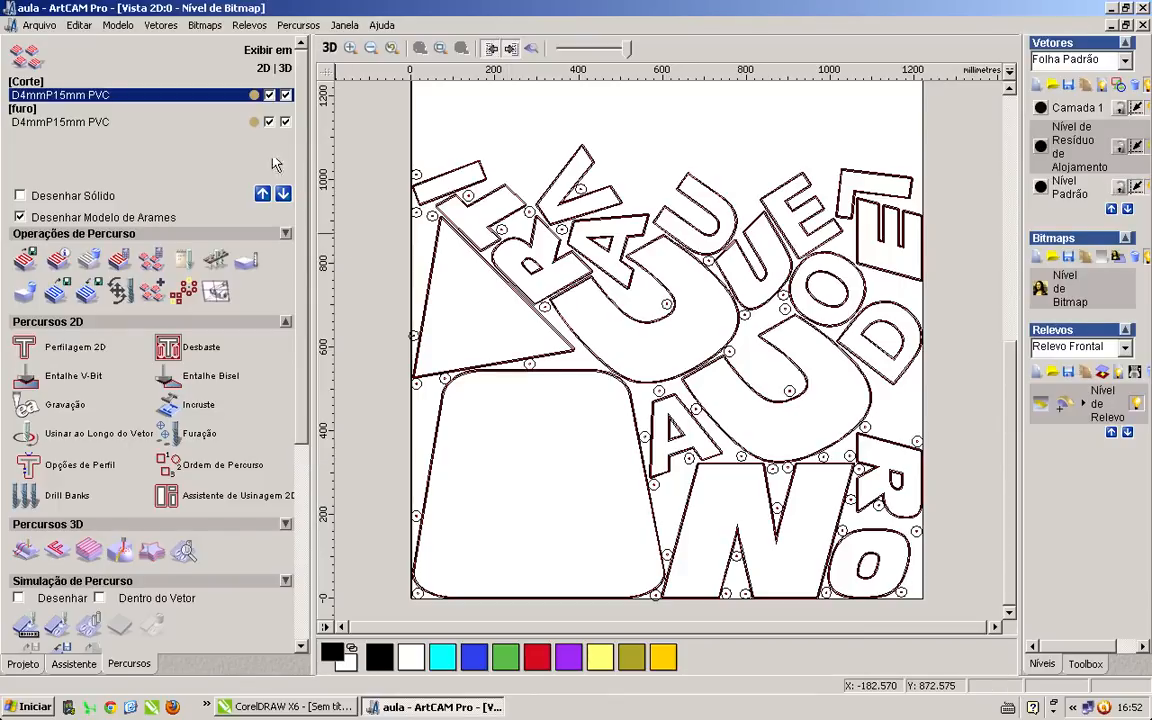
pyautogui.press('super+Tab')
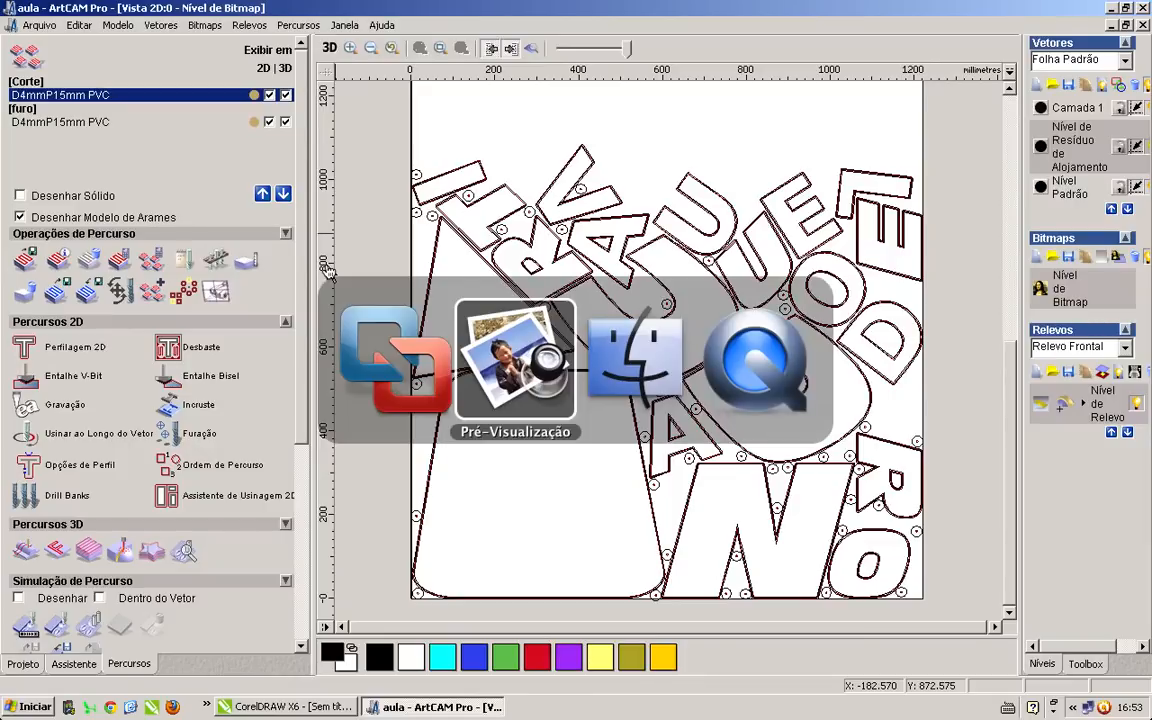